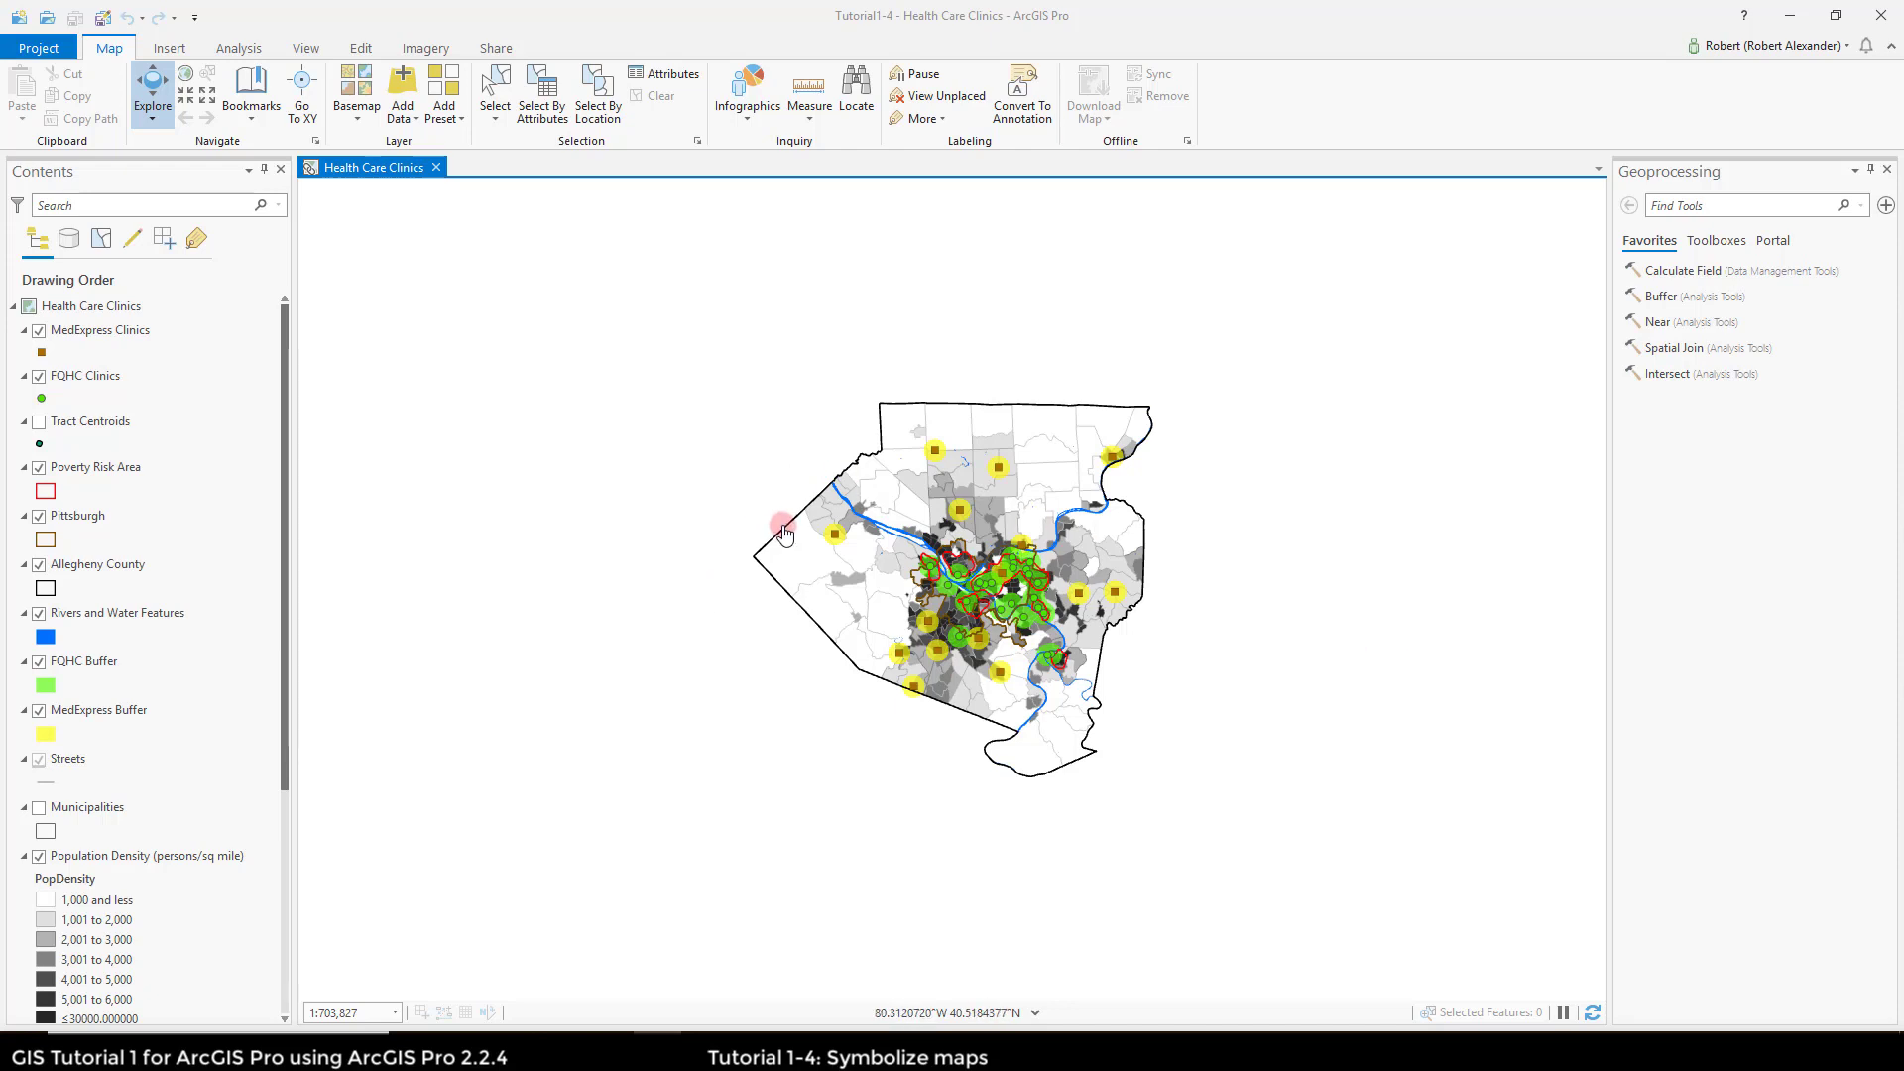
Step: Zoom the map to the Allegheny County bookmark of the Health Care Clinics map
{"action": "left_click", "coordinate": [254, 117]}
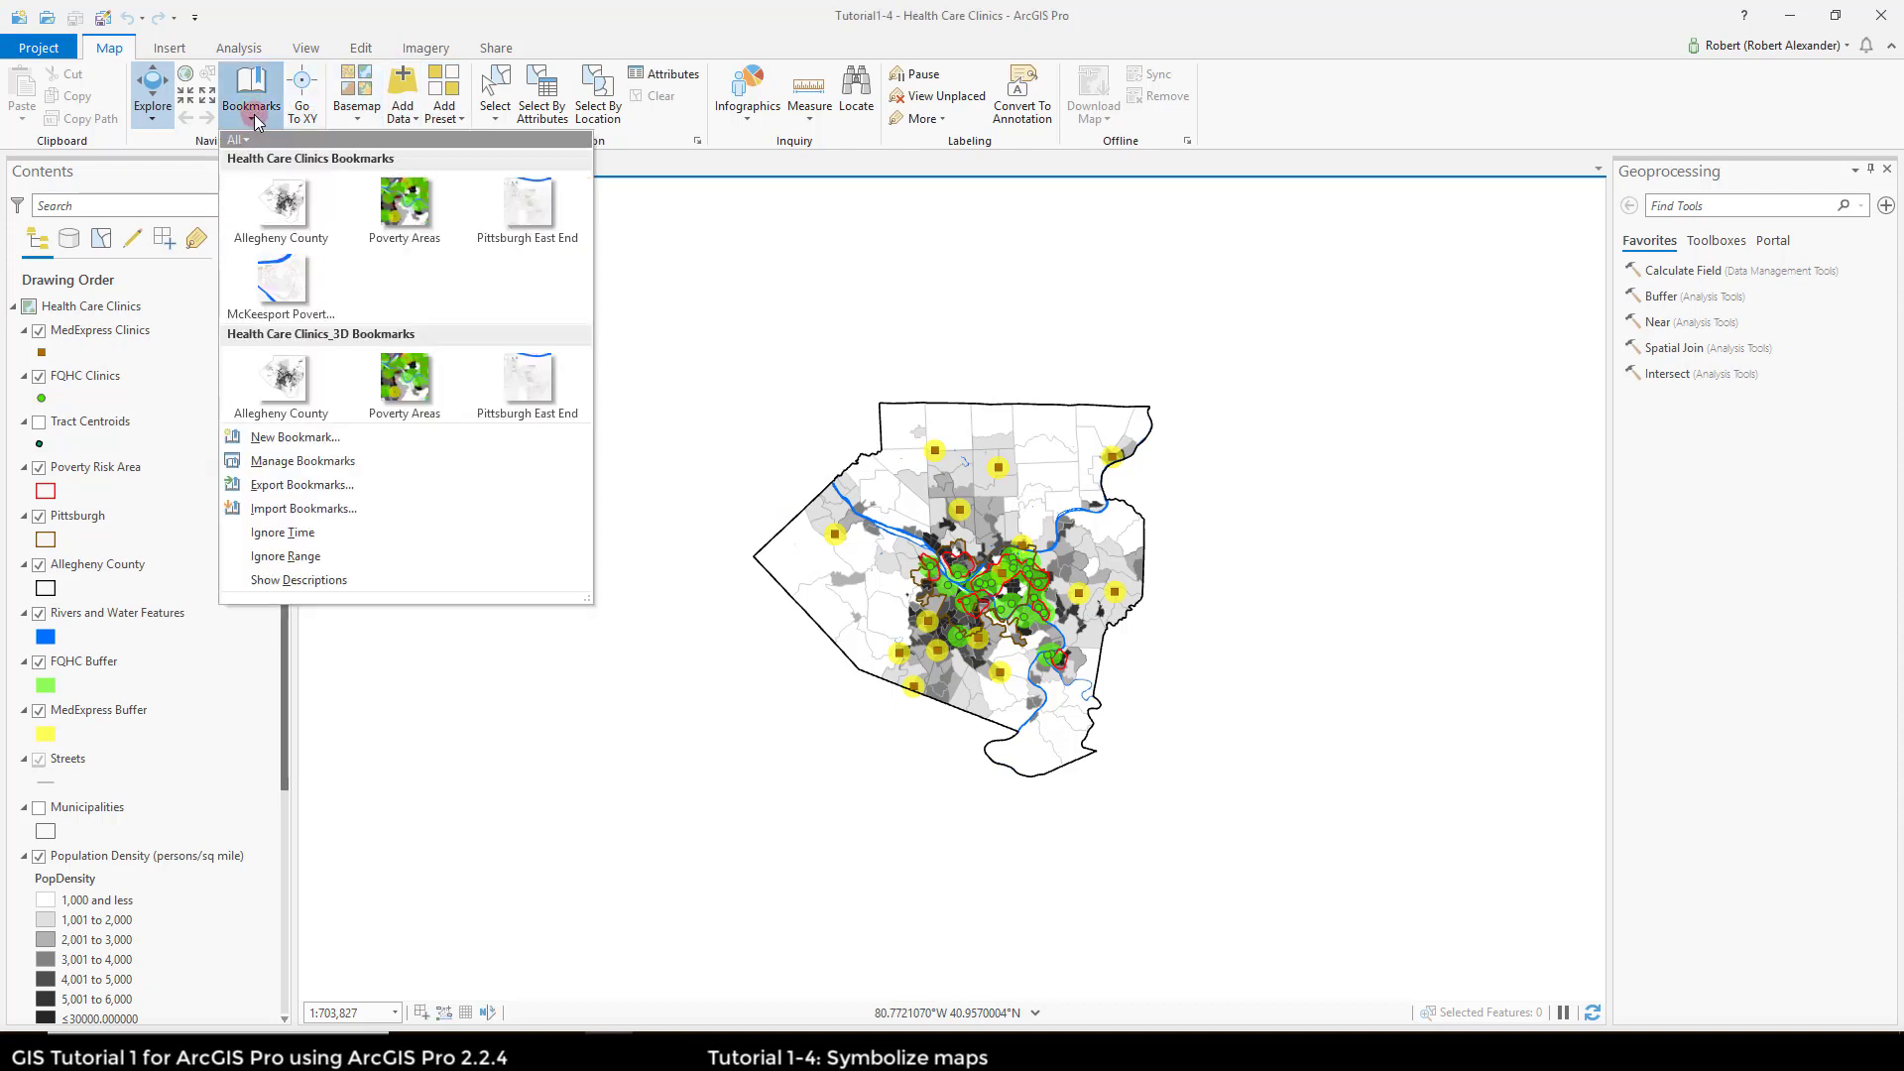
{"action": "left_click", "coordinate": [295, 224]}
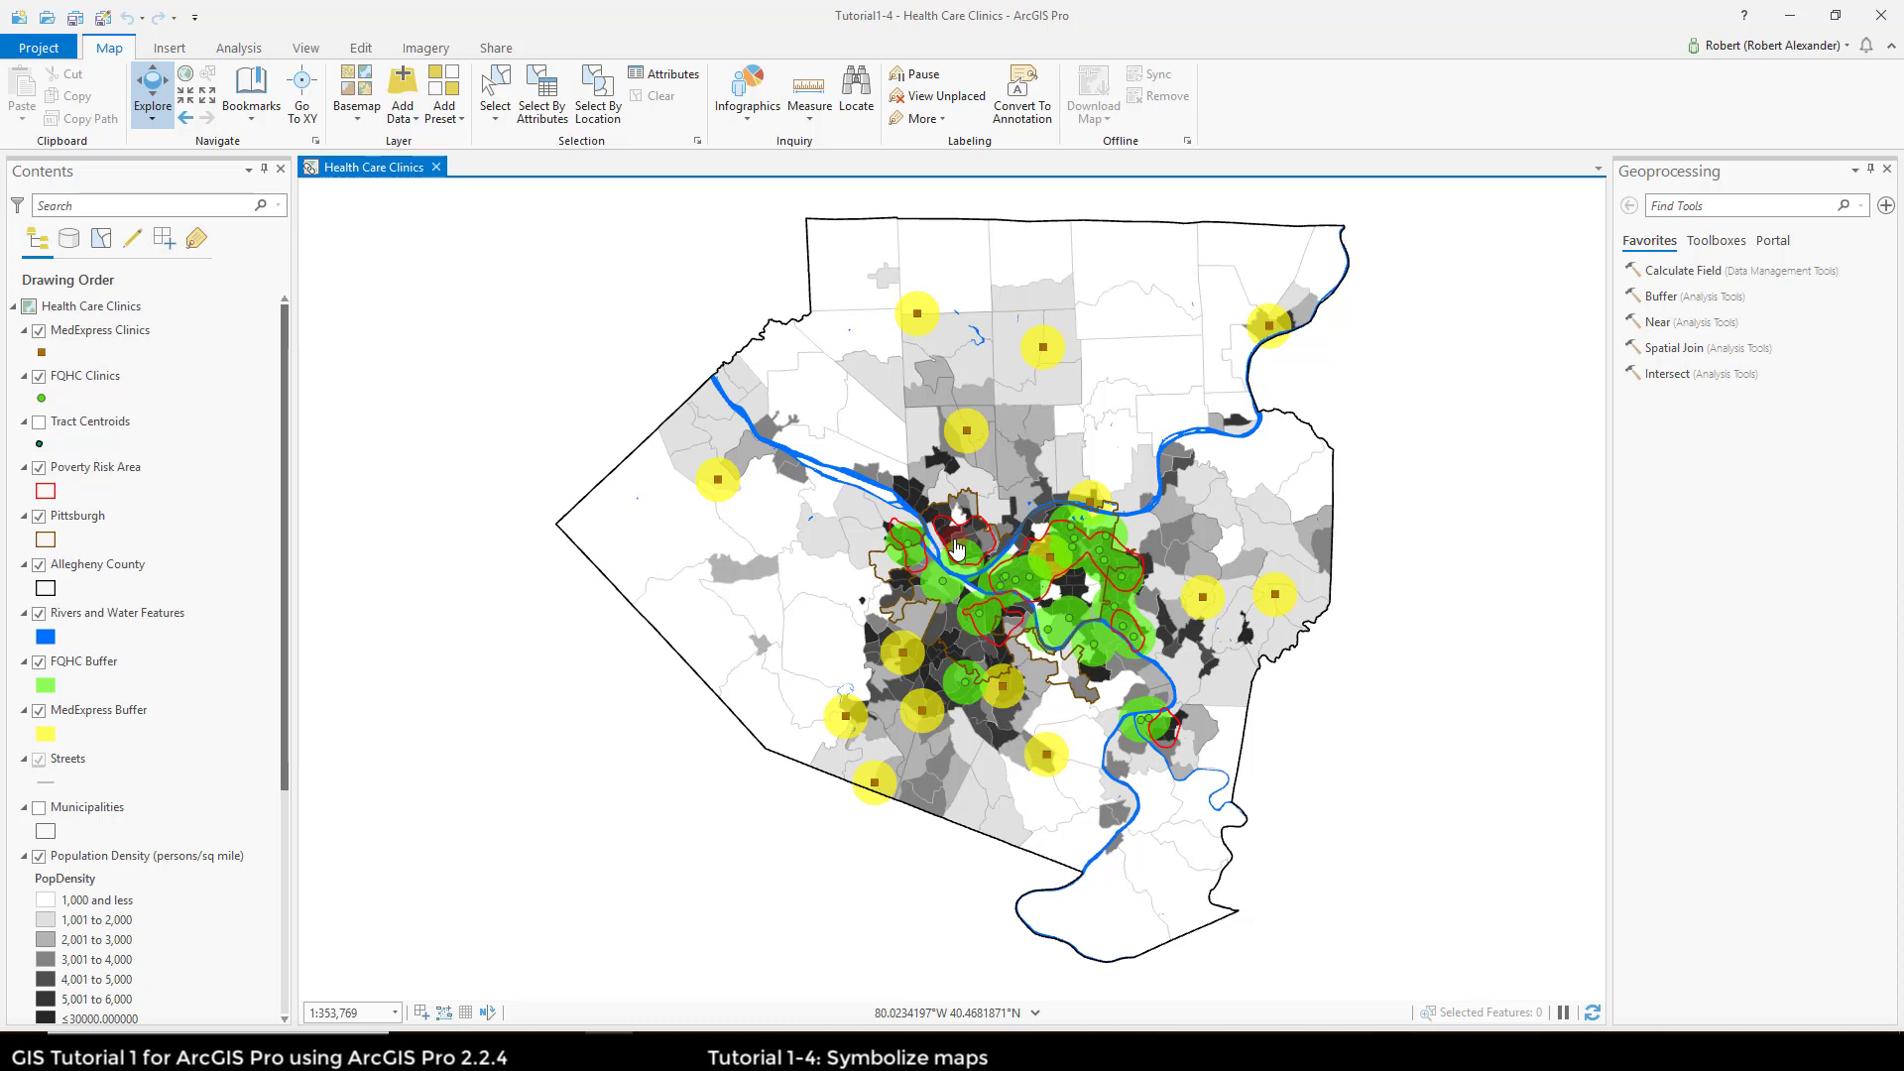
Step: Change the FQHC Clinics layer's point symbol to Circle 4 from the ArcGIS 2D symbol gallery
{"action": "left_click", "coordinate": [97, 380]}
{"action": "right_click", "coordinate": [98, 384]}
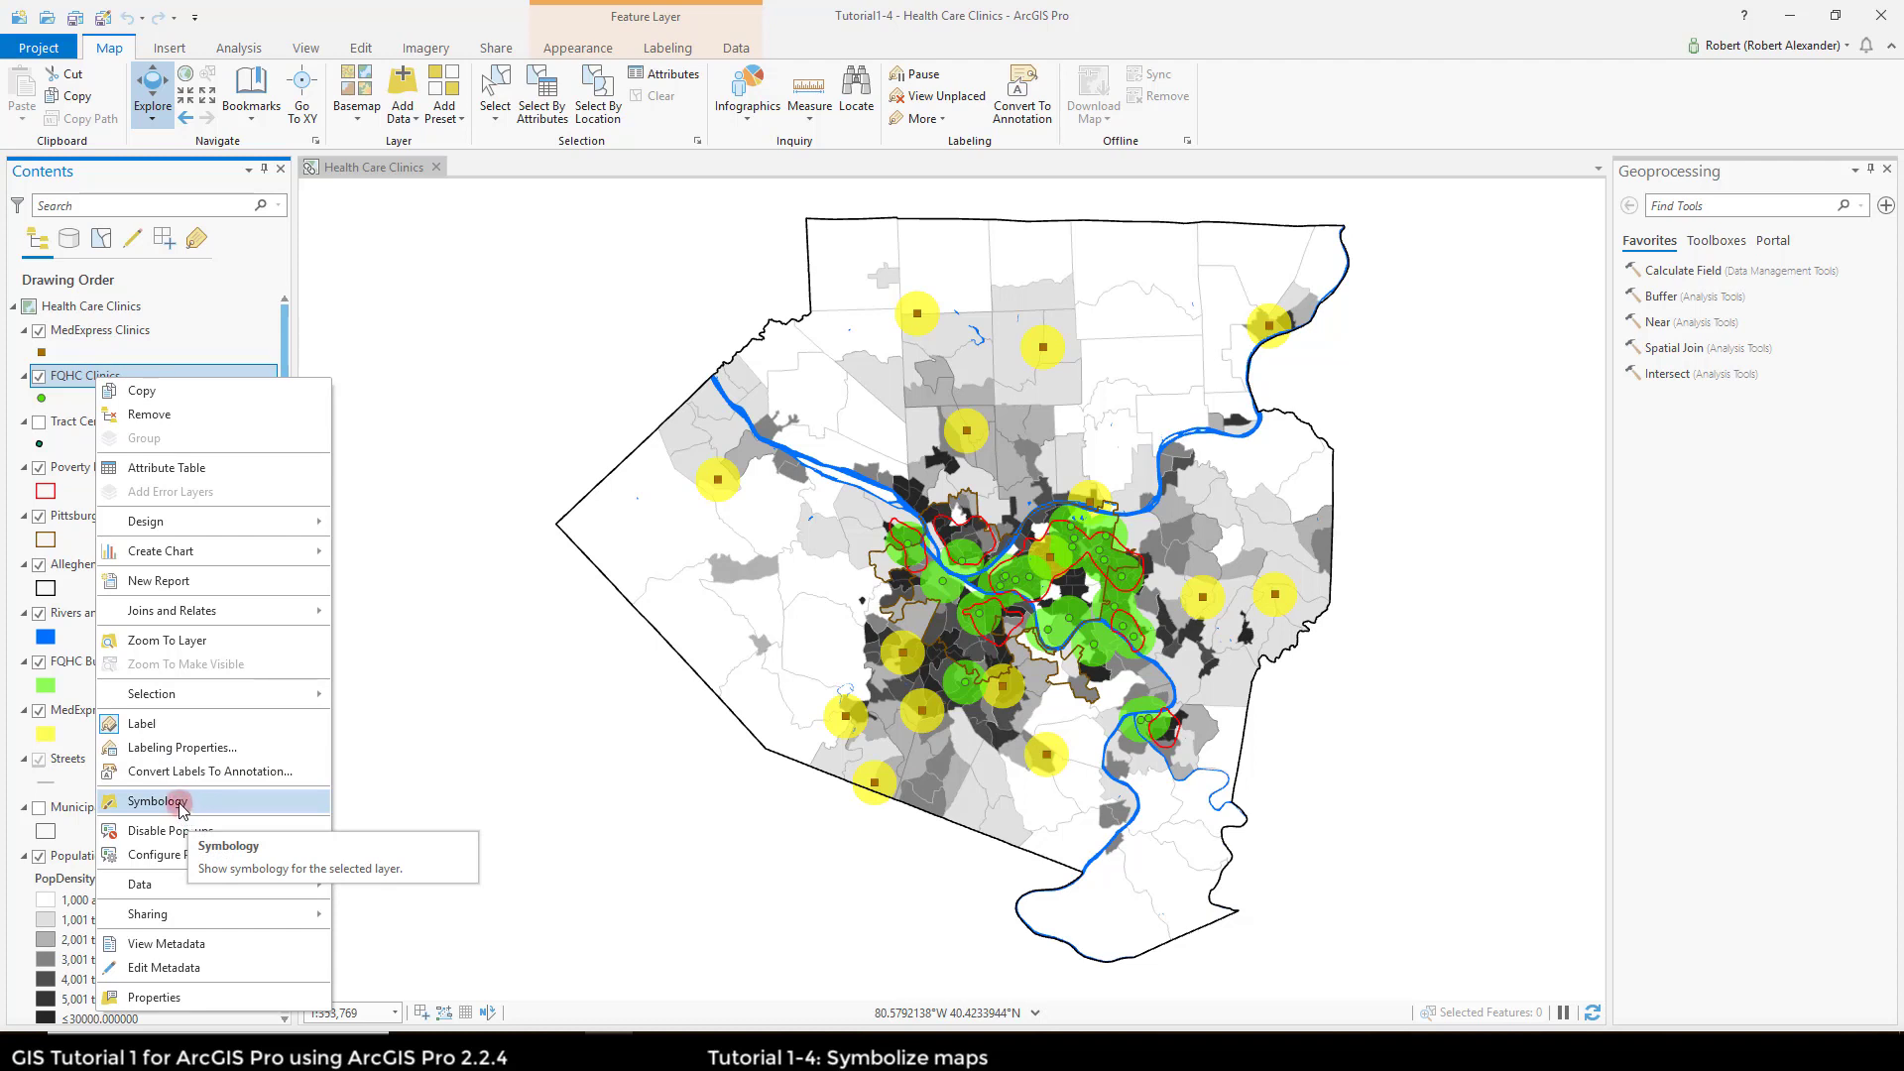
{"action": "left_click", "coordinate": [260, 803]}
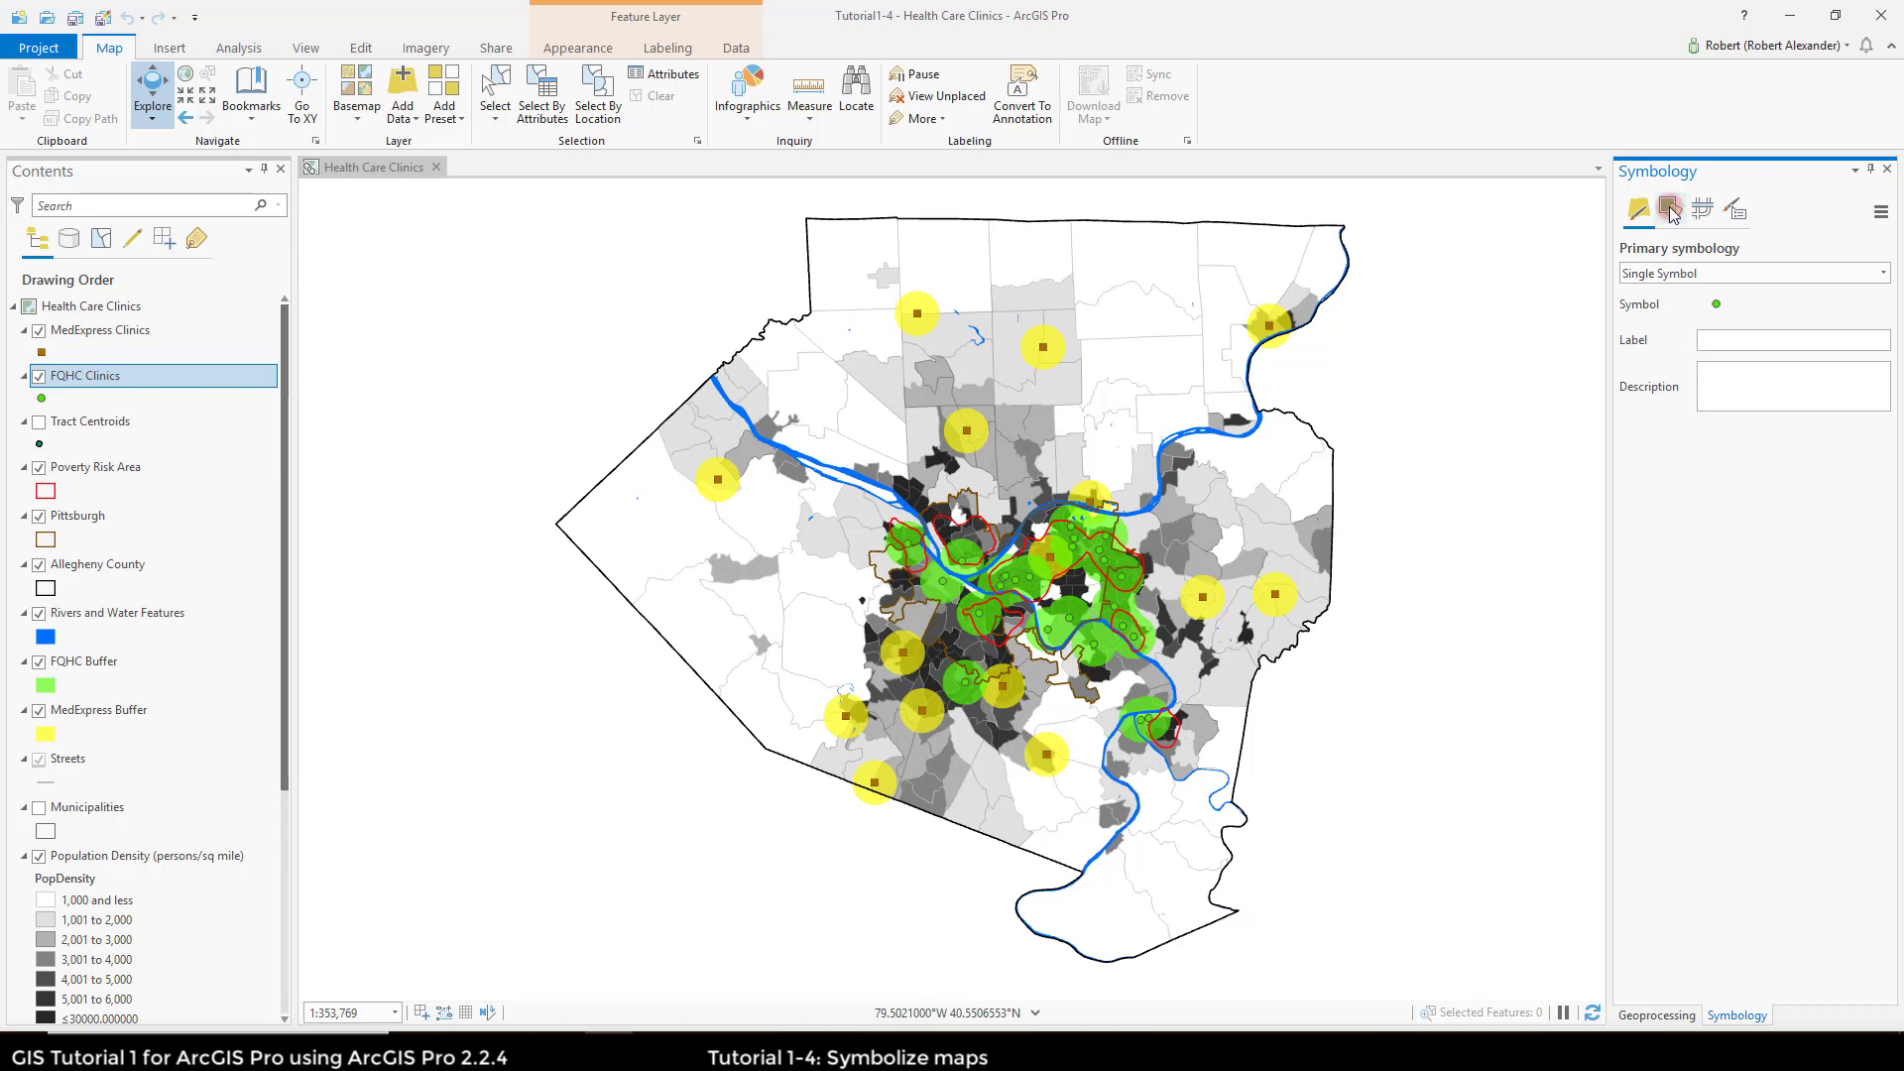
{"action": "left_click", "coordinate": [1717, 304]}
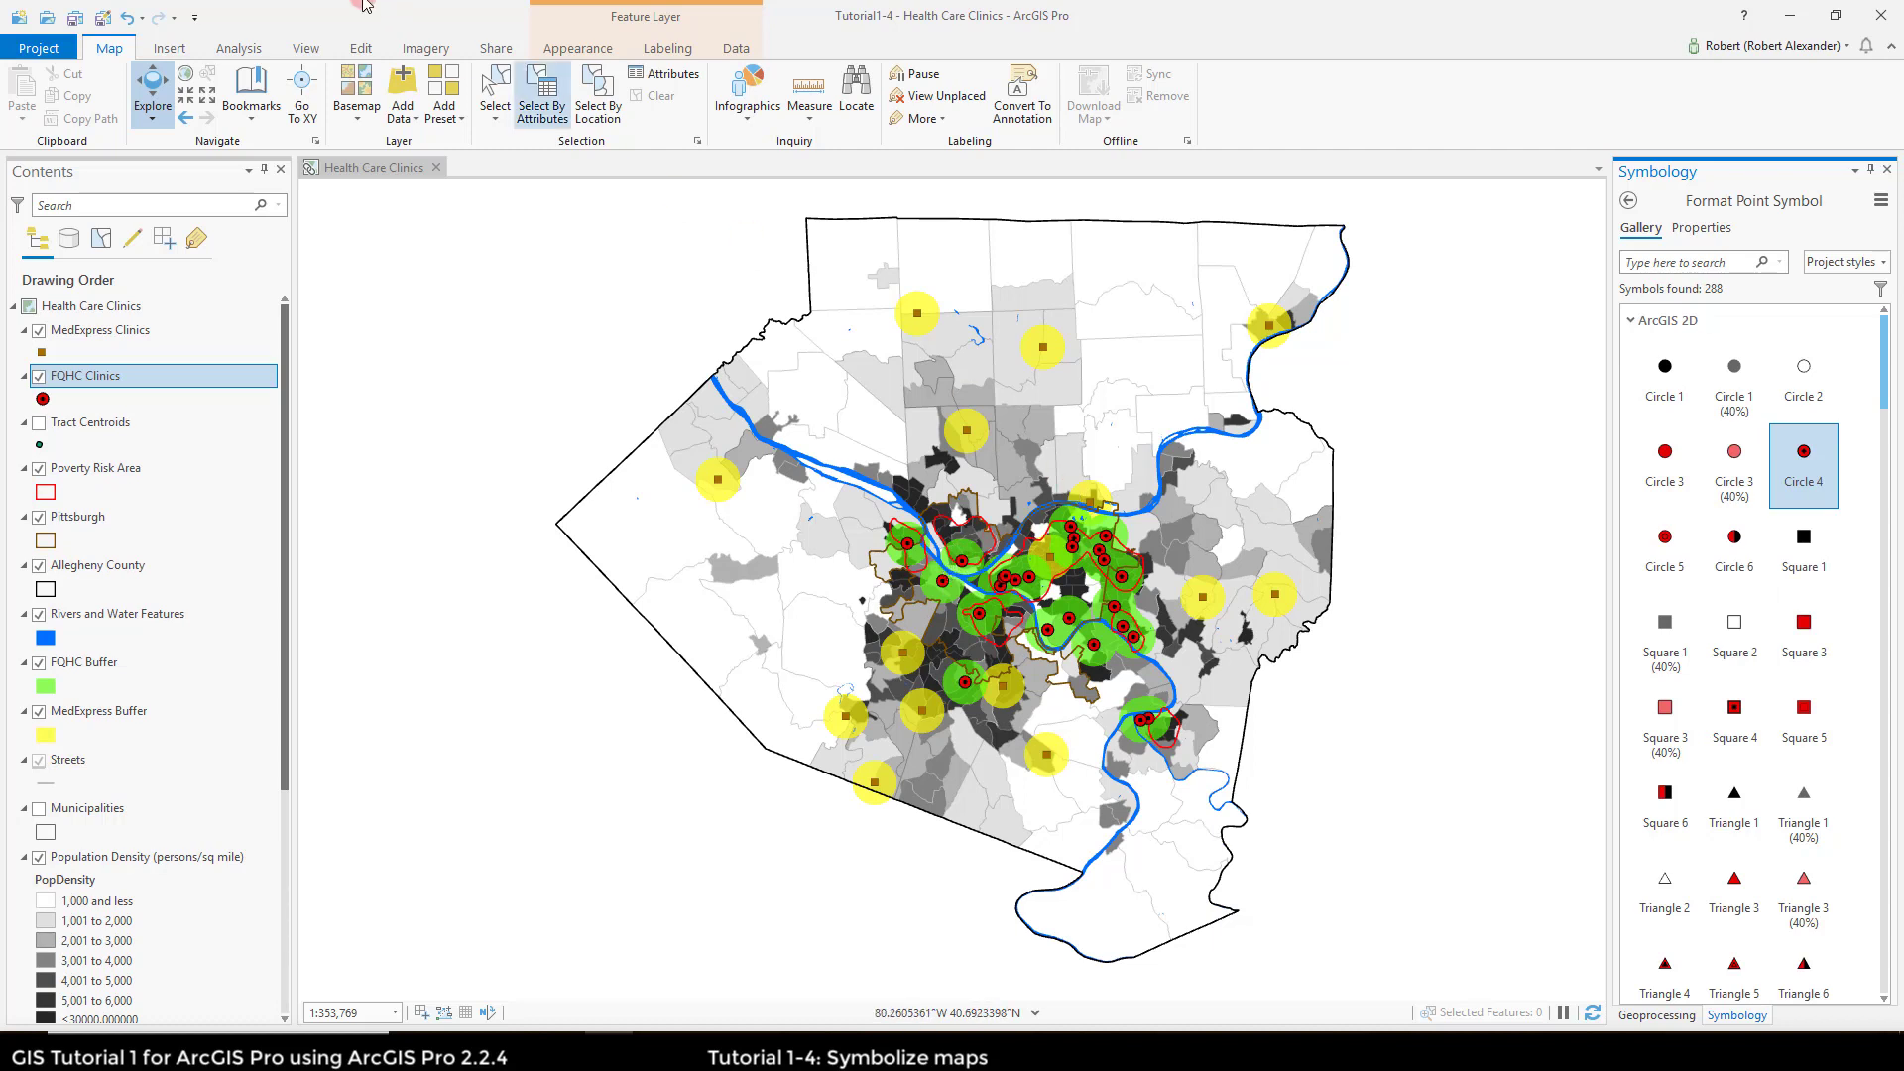
{"action": "left_click", "coordinate": [127, 18]}
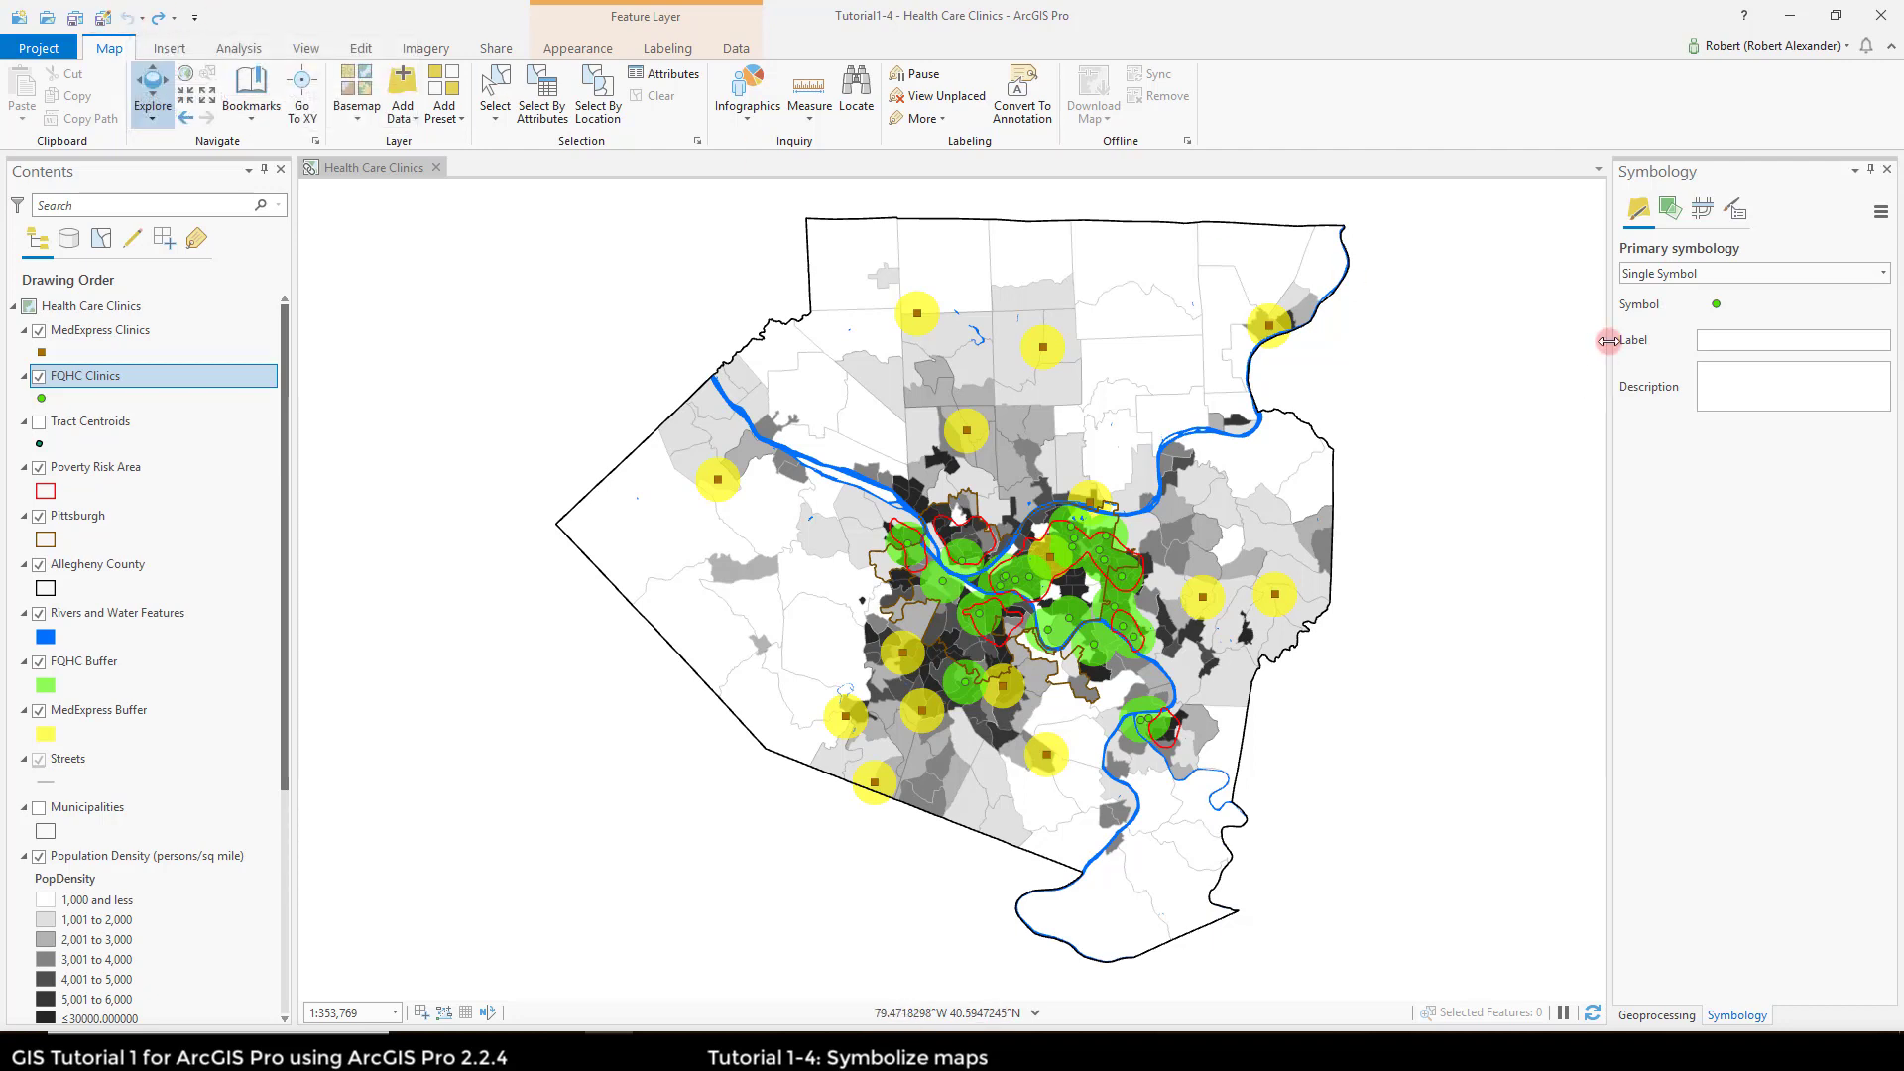
{"action": "left_click", "coordinate": [1731, 303]}
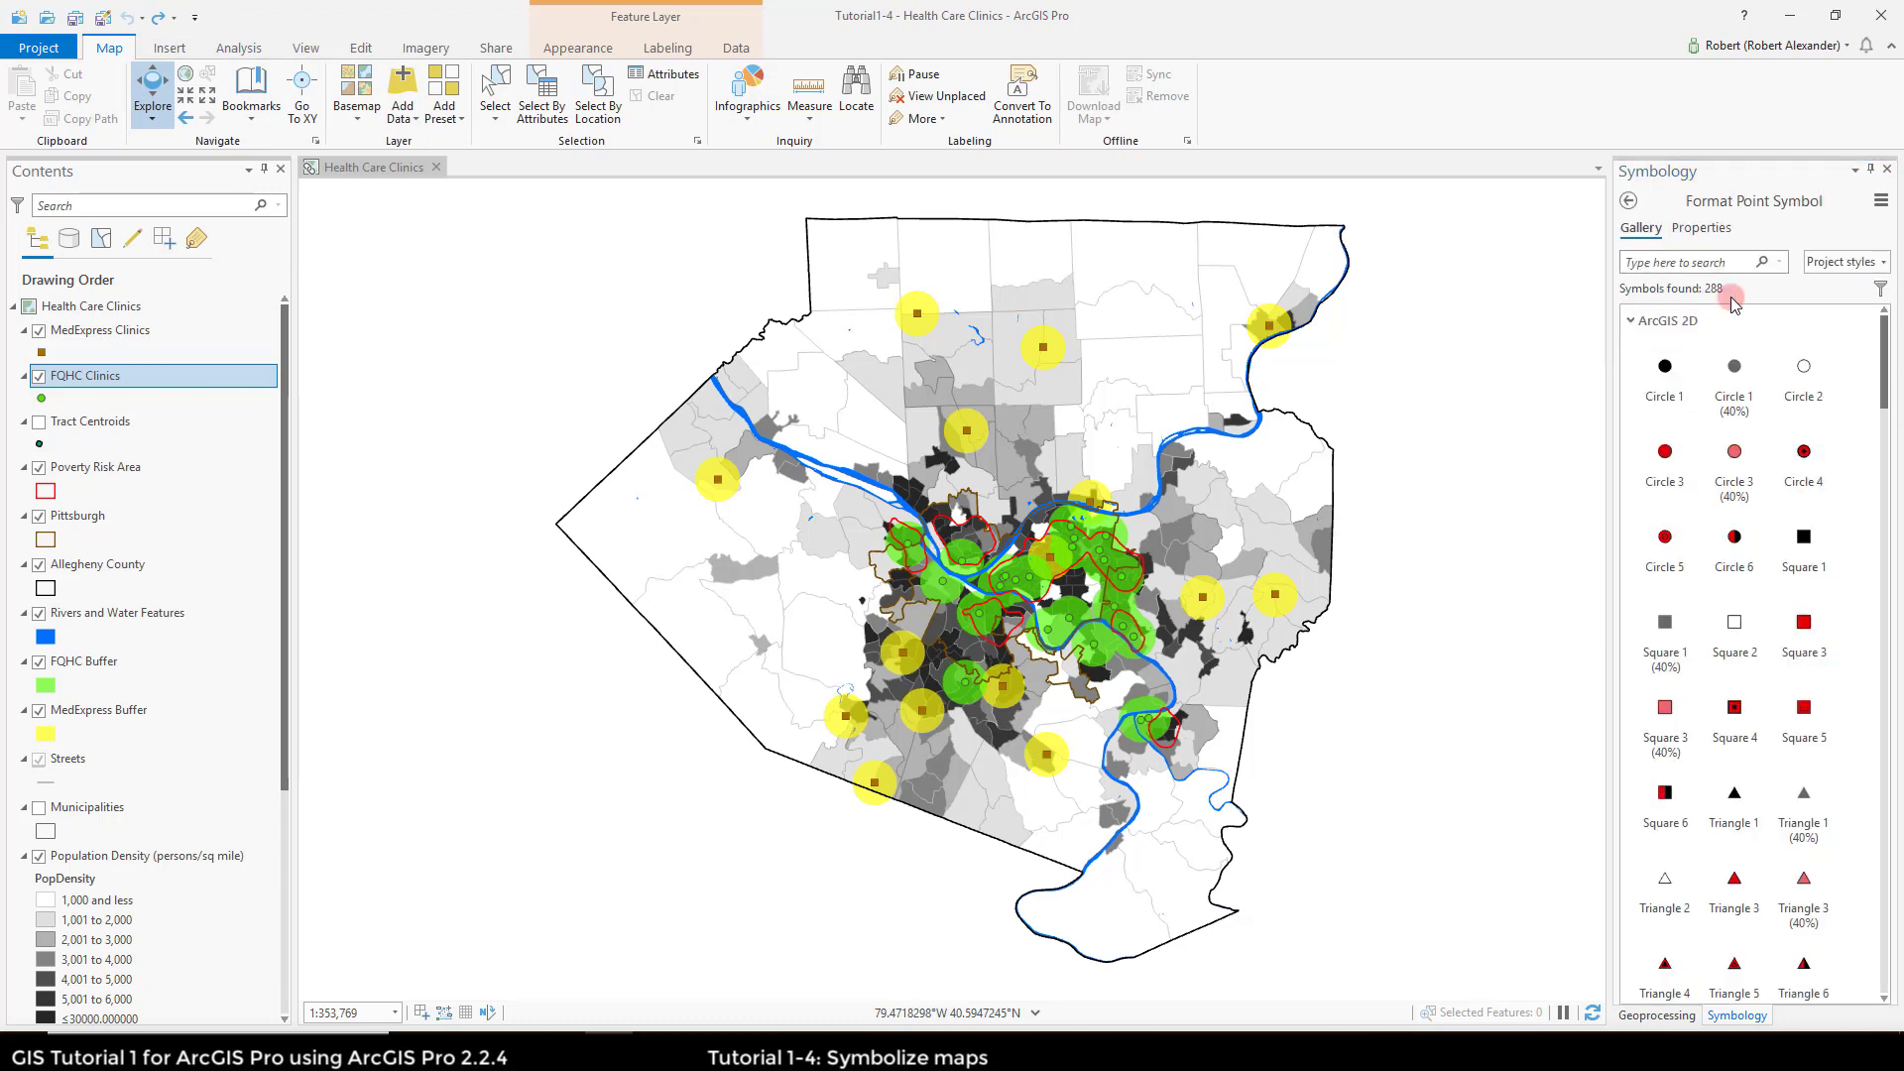
{"action": "left_click", "coordinate": [1814, 464]}
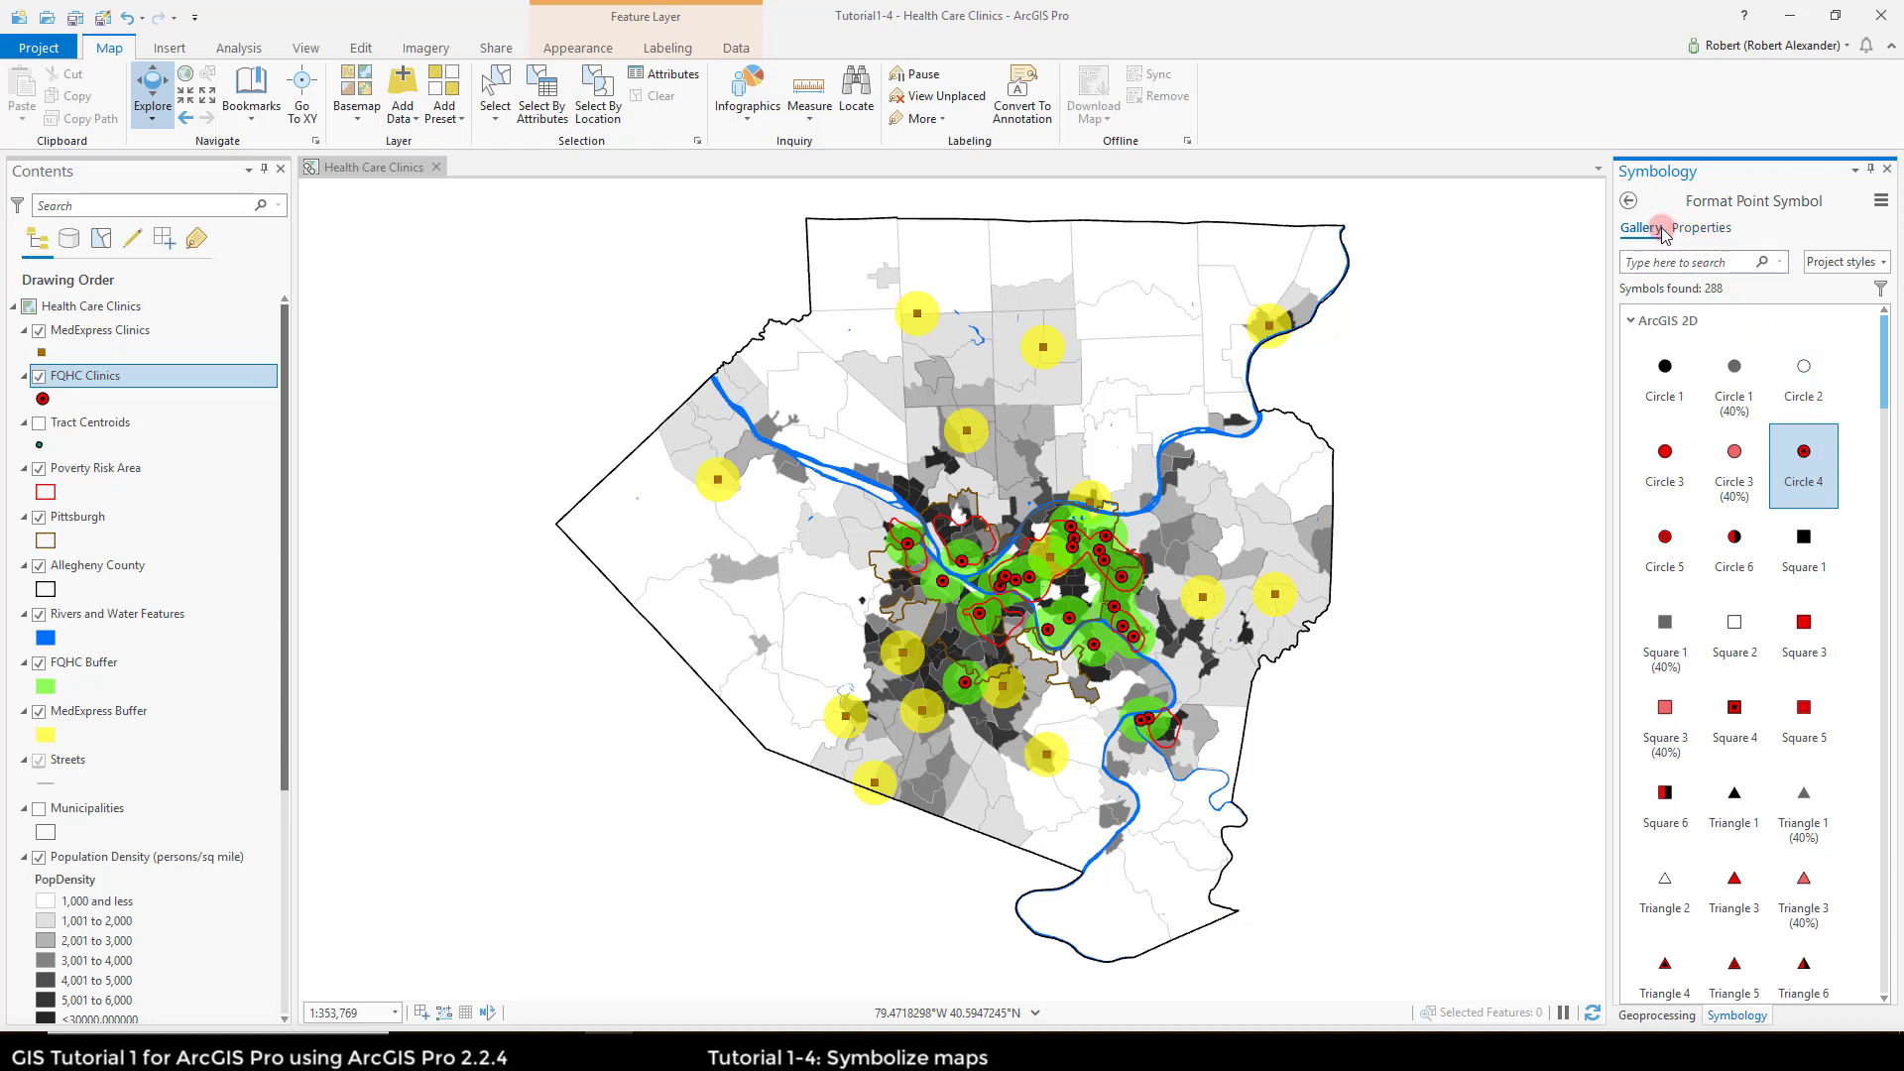
Step: Set the FQHC Clinics symbol's color to dark green and its size to 8 pt, and apply the changes
{"action": "left_click", "coordinate": [1702, 228]}
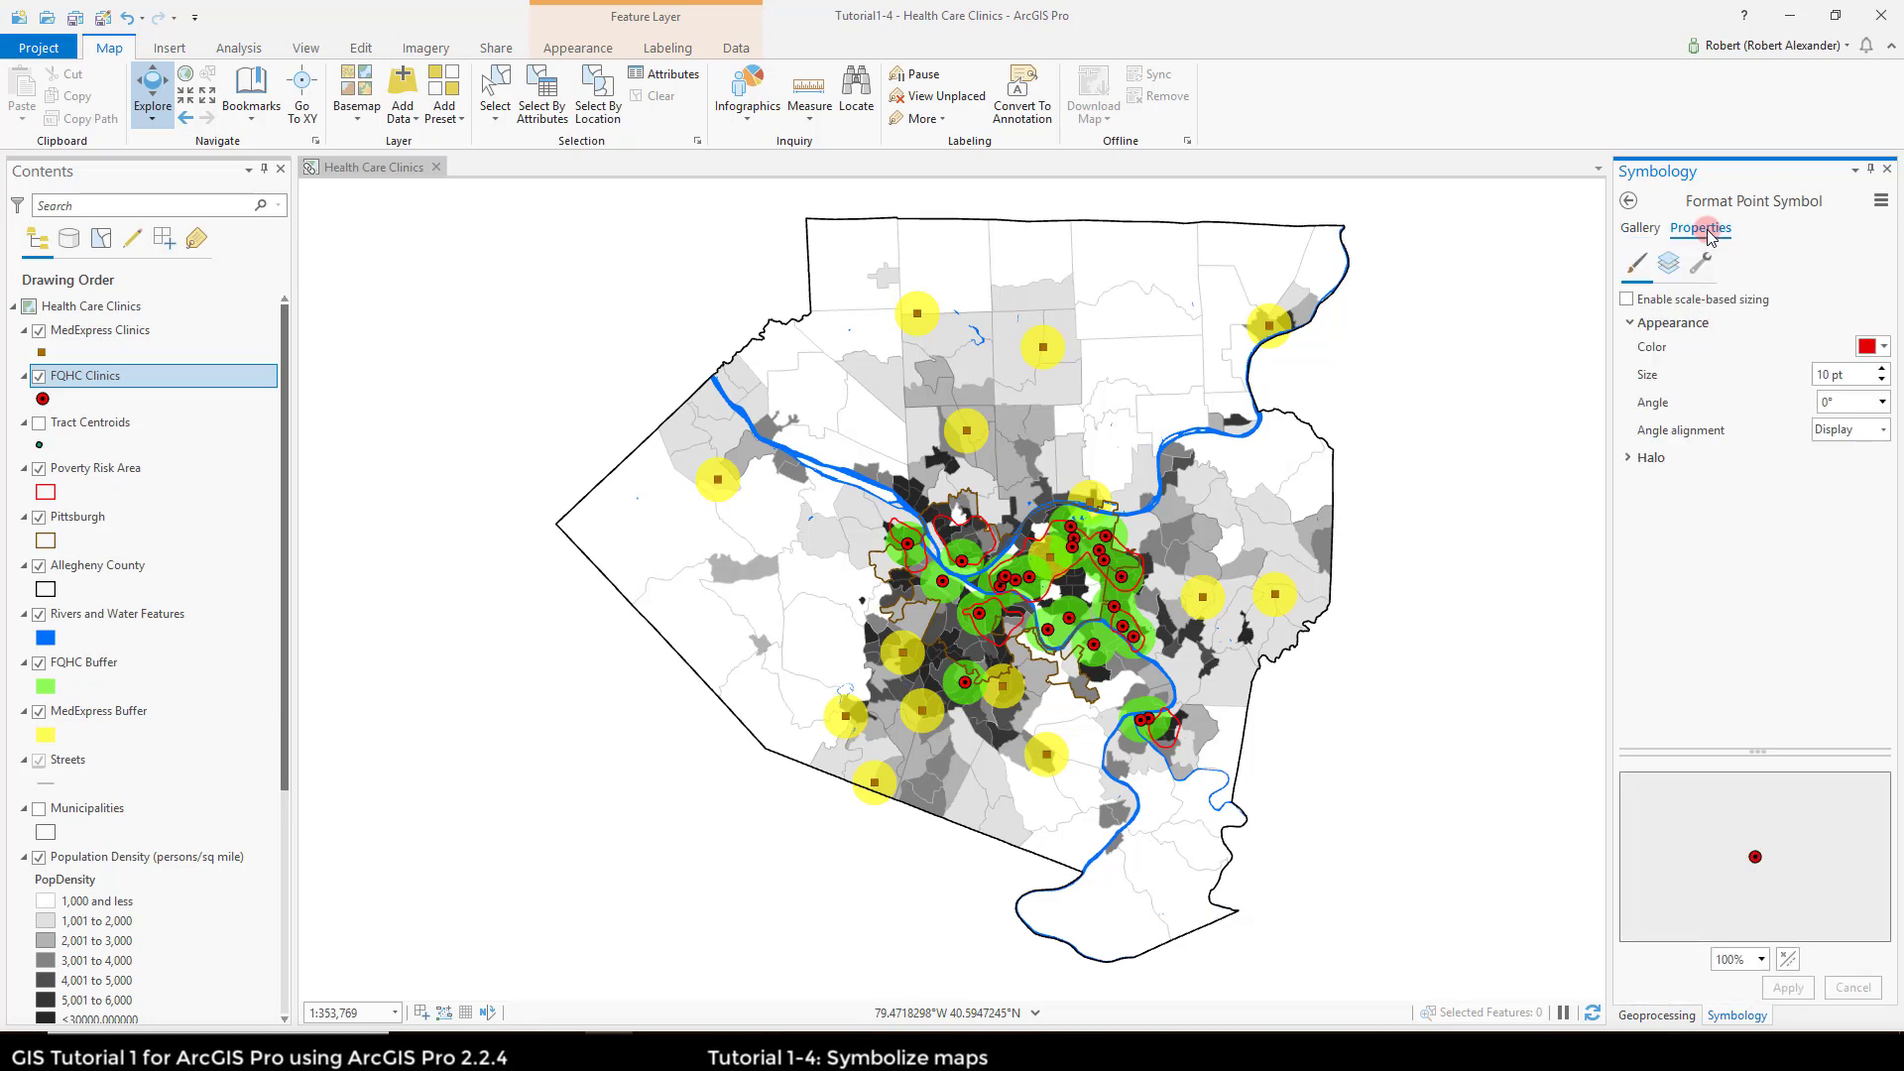
{"action": "left_click", "coordinate": [1874, 346]}
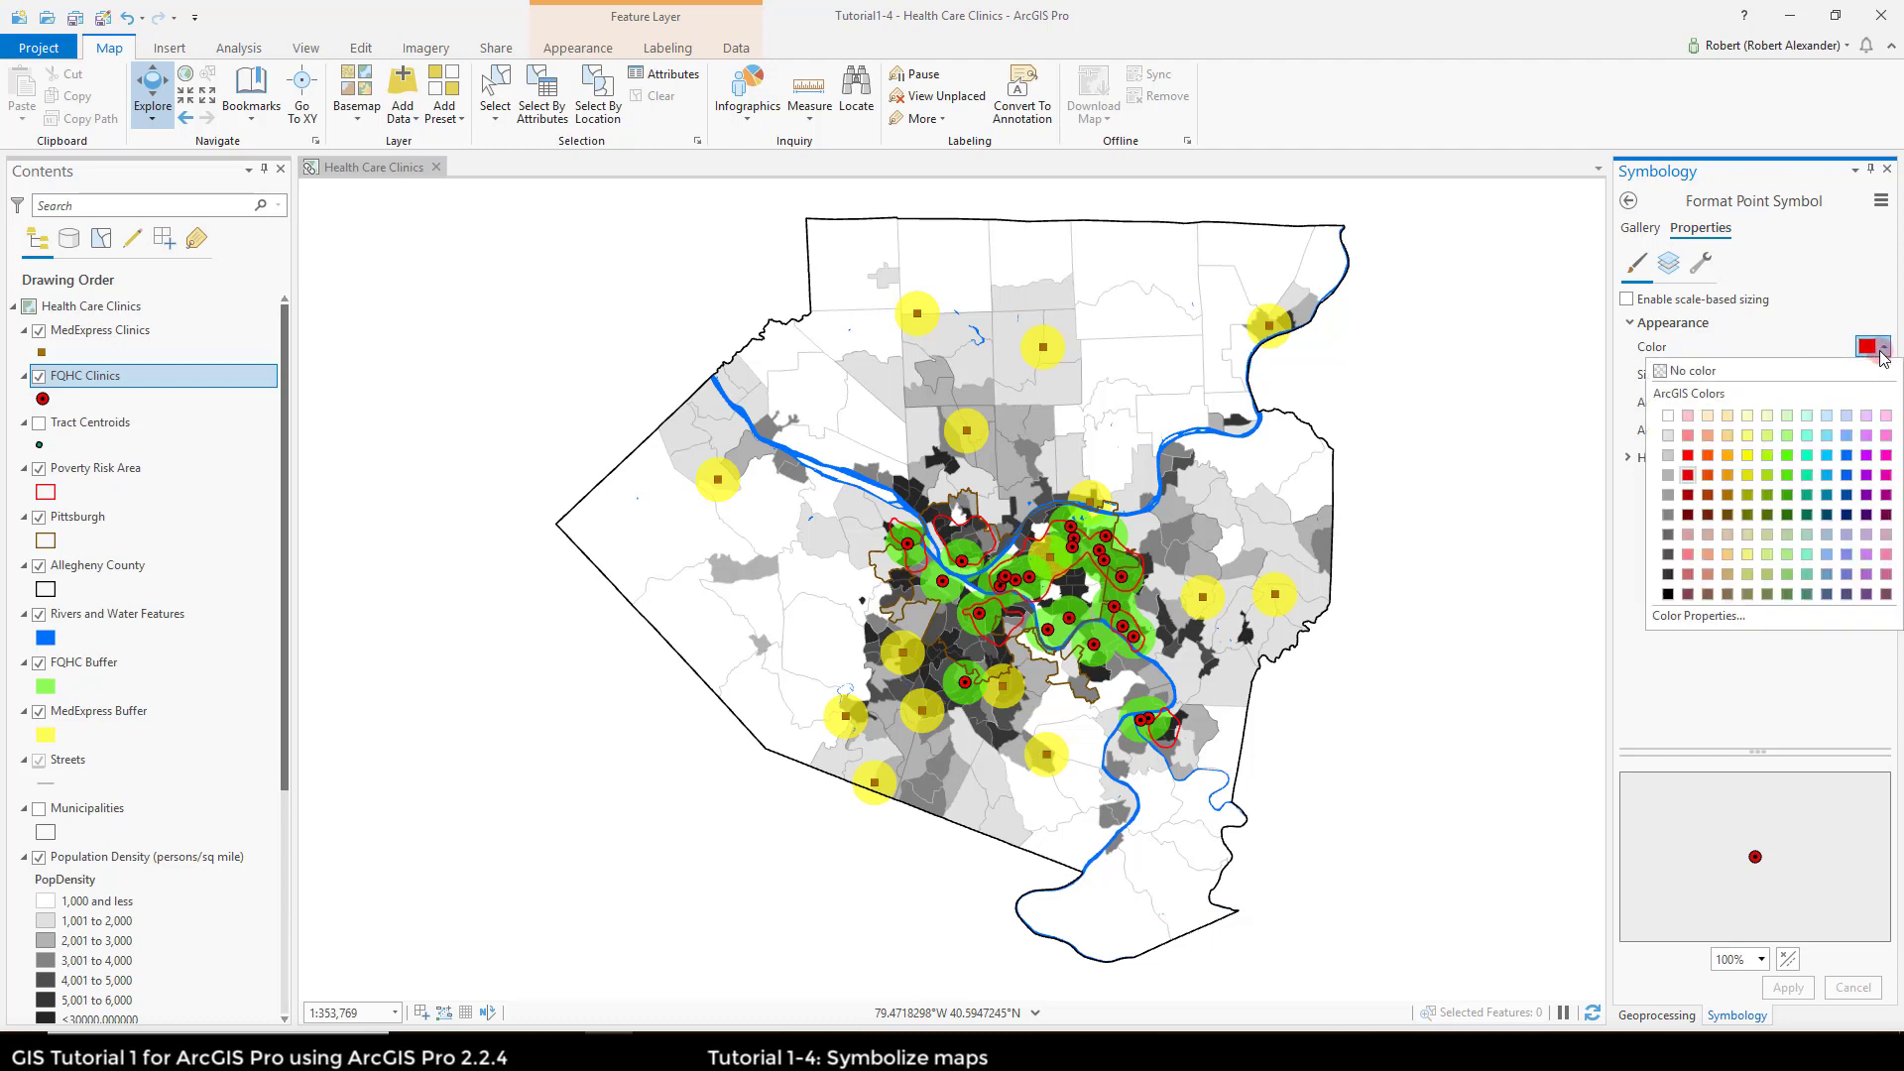
{"action": "left_click", "coordinate": [1789, 491]}
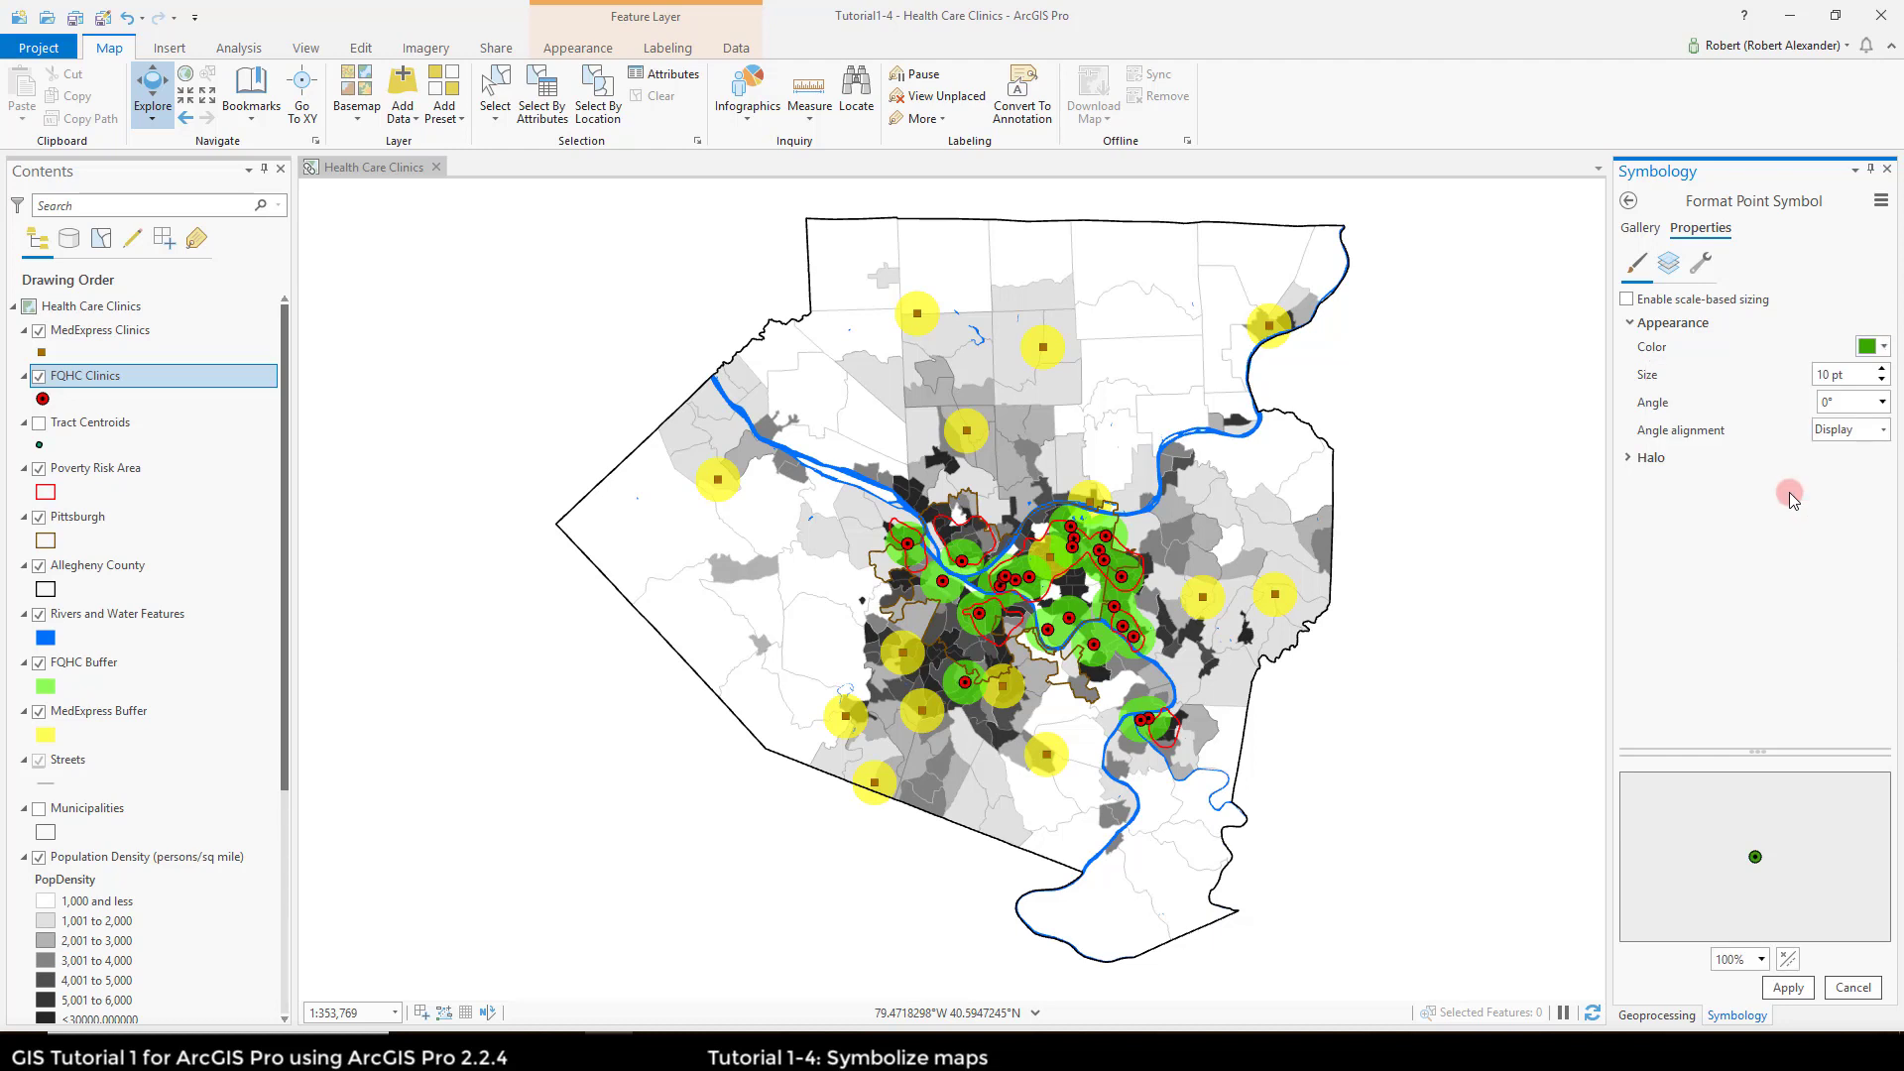
{"action": "left_click", "coordinate": [1882, 384]}
{"action": "left_click", "coordinate": [1883, 383]}
{"action": "left_click", "coordinate": [1791, 989]}
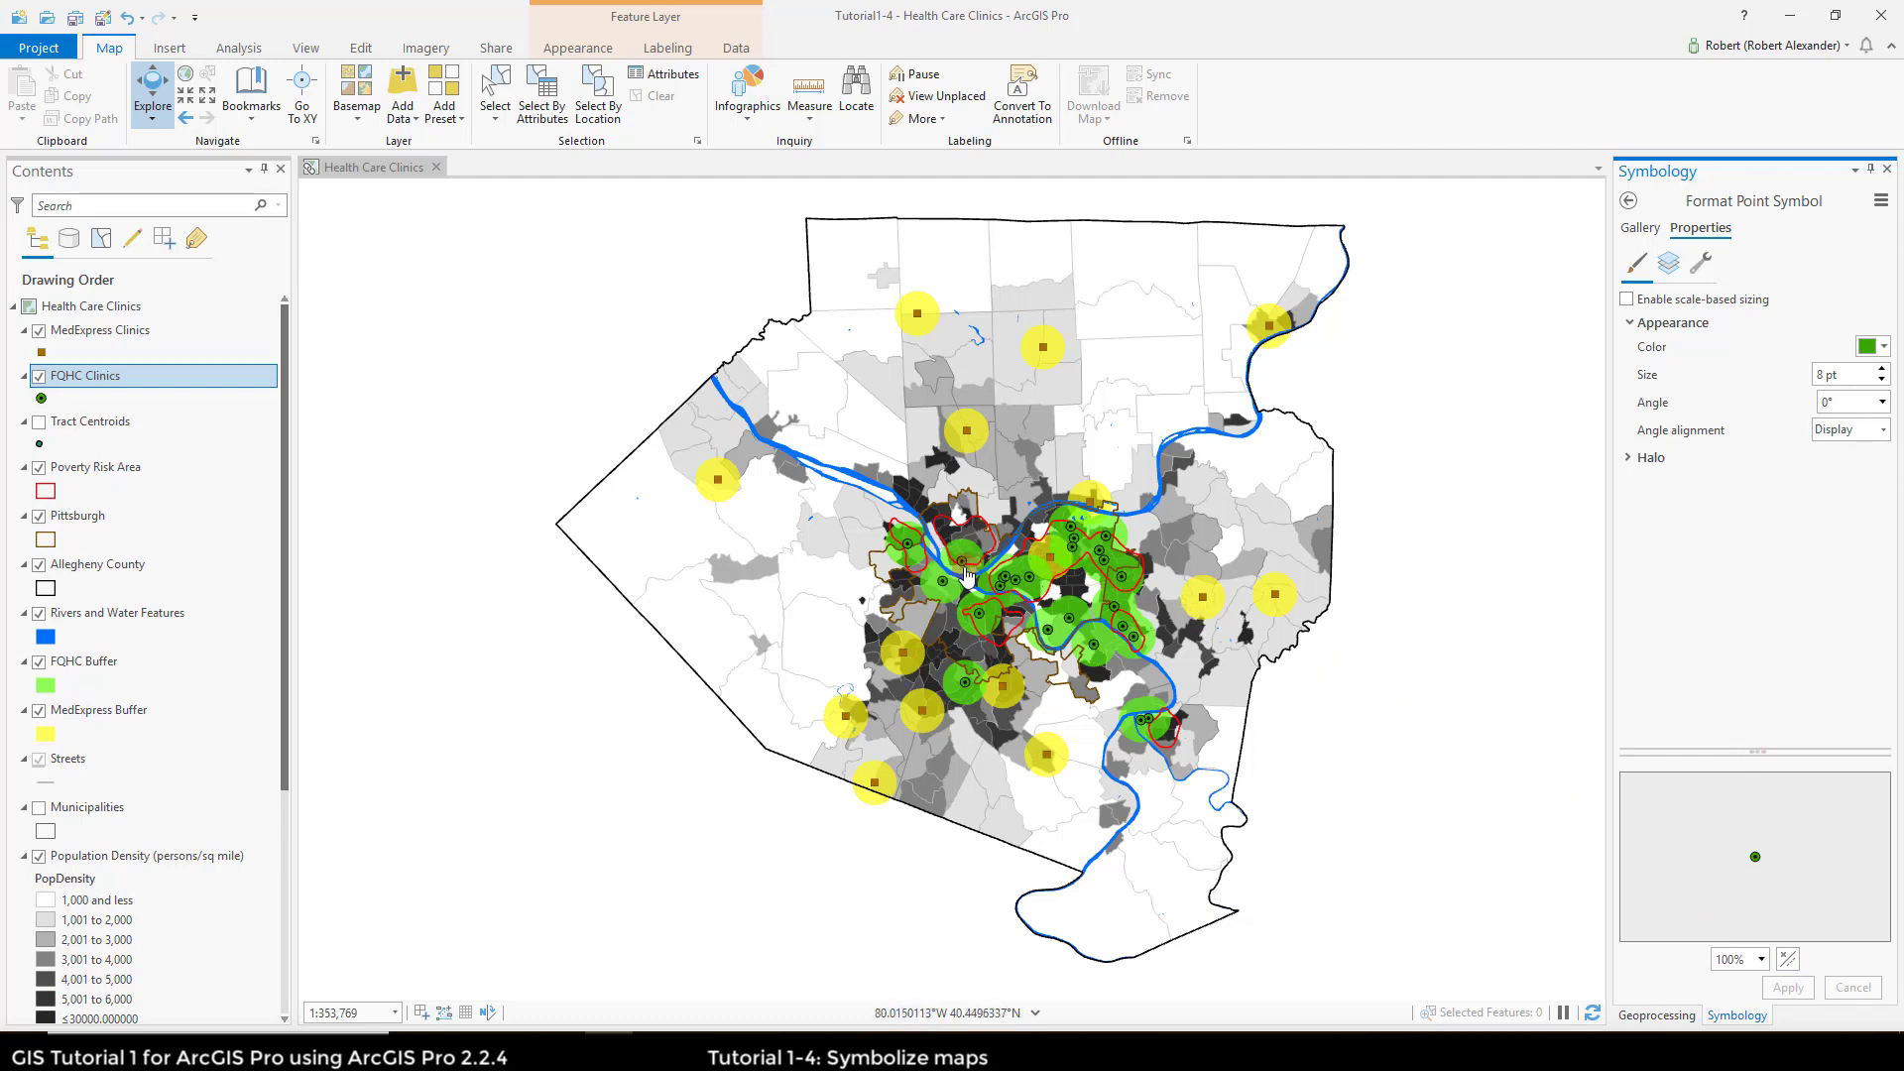
Step: Open the polygon symbol formatting for the Poverty Risk Area layer
{"action": "left_click", "coordinate": [1536, 700]}
{"action": "right_click", "coordinate": [91, 476]}
{"action": "left_click", "coordinate": [214, 815]}
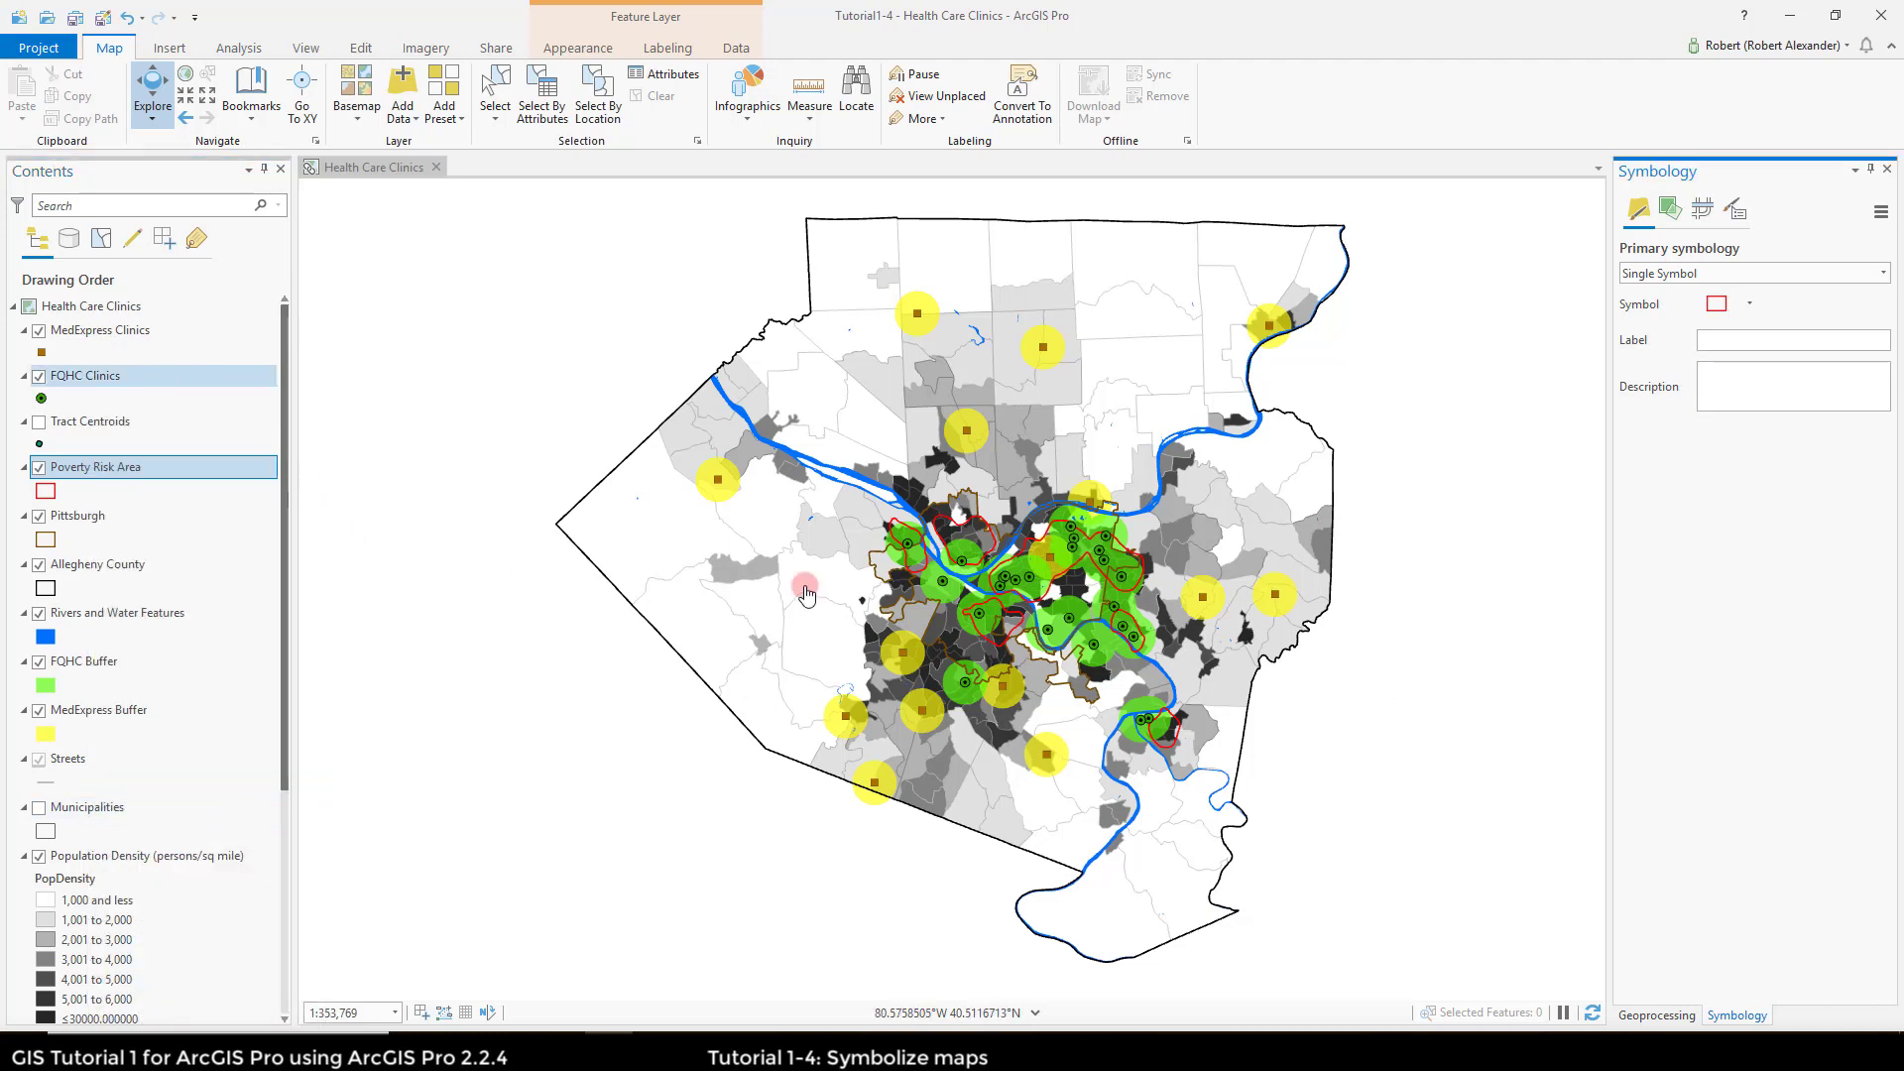
{"action": "left_click", "coordinate": [107, 425]}
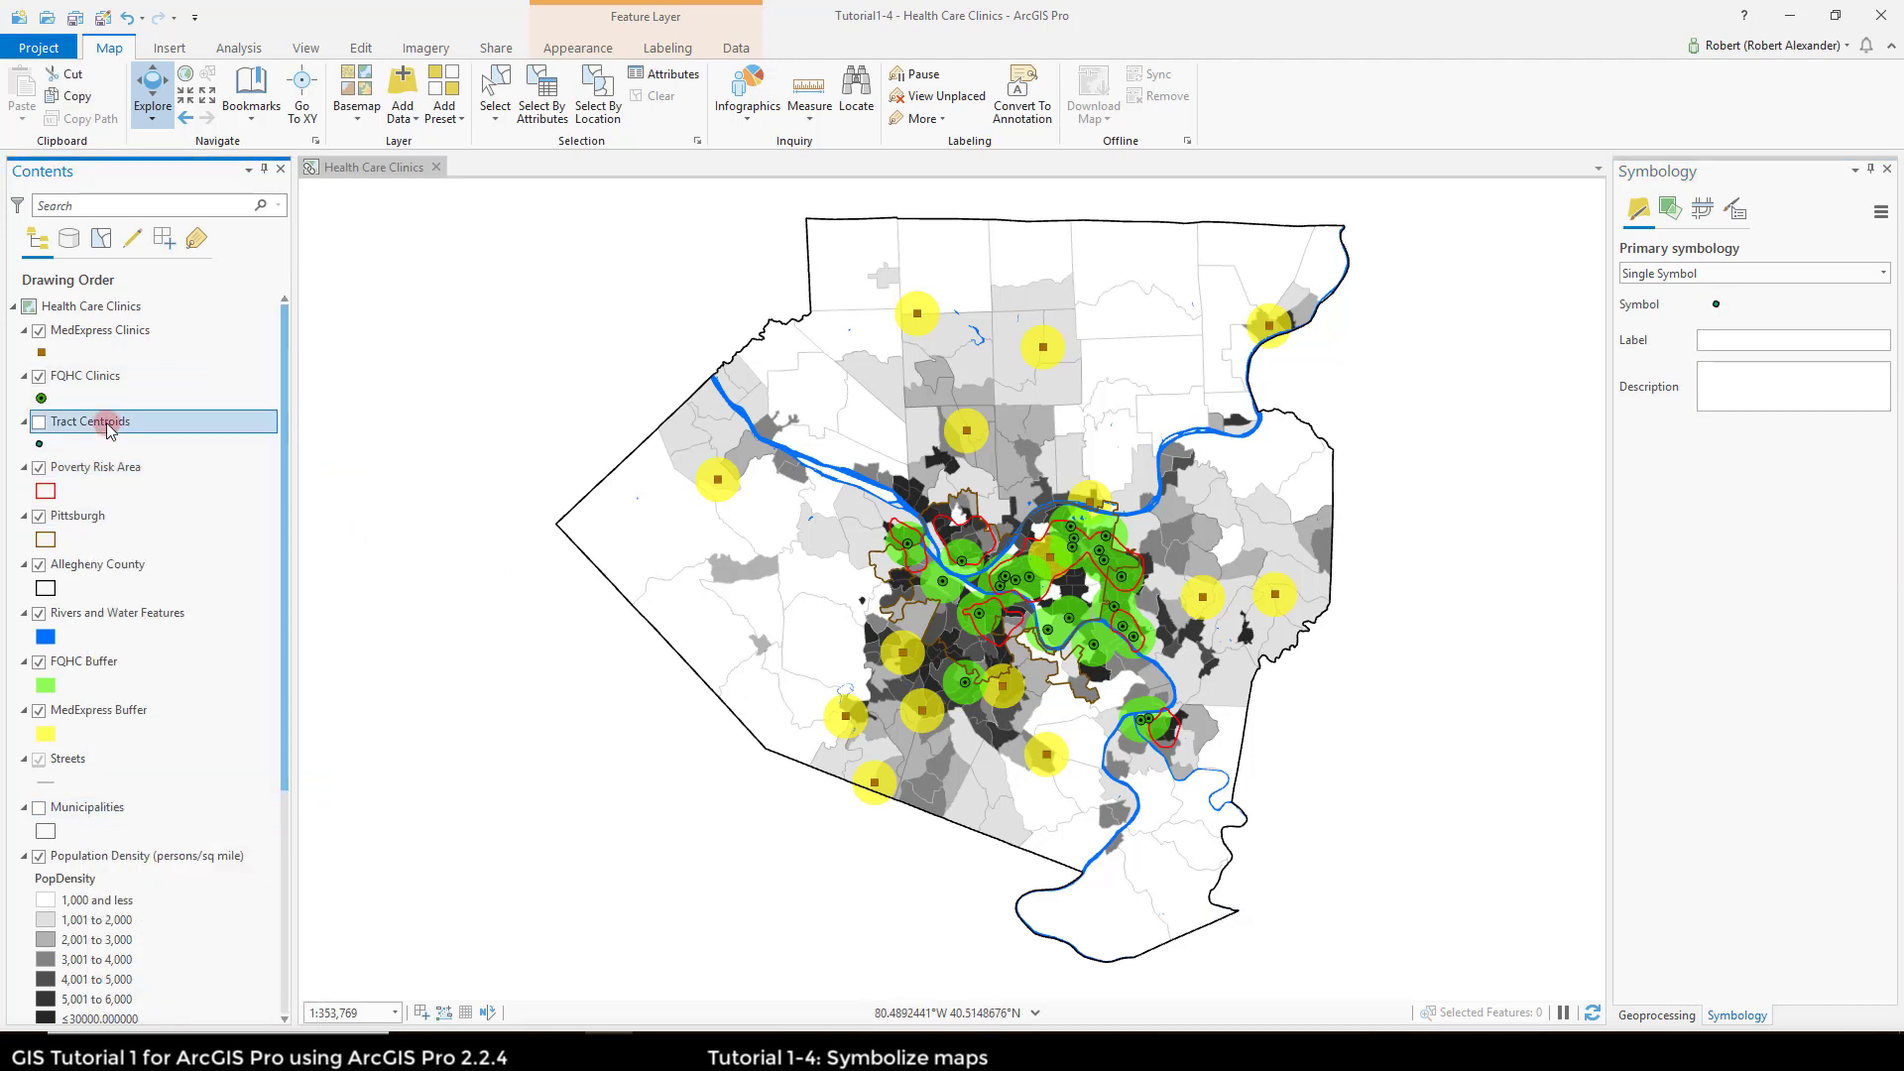
{"action": "left_click", "coordinate": [107, 472]}
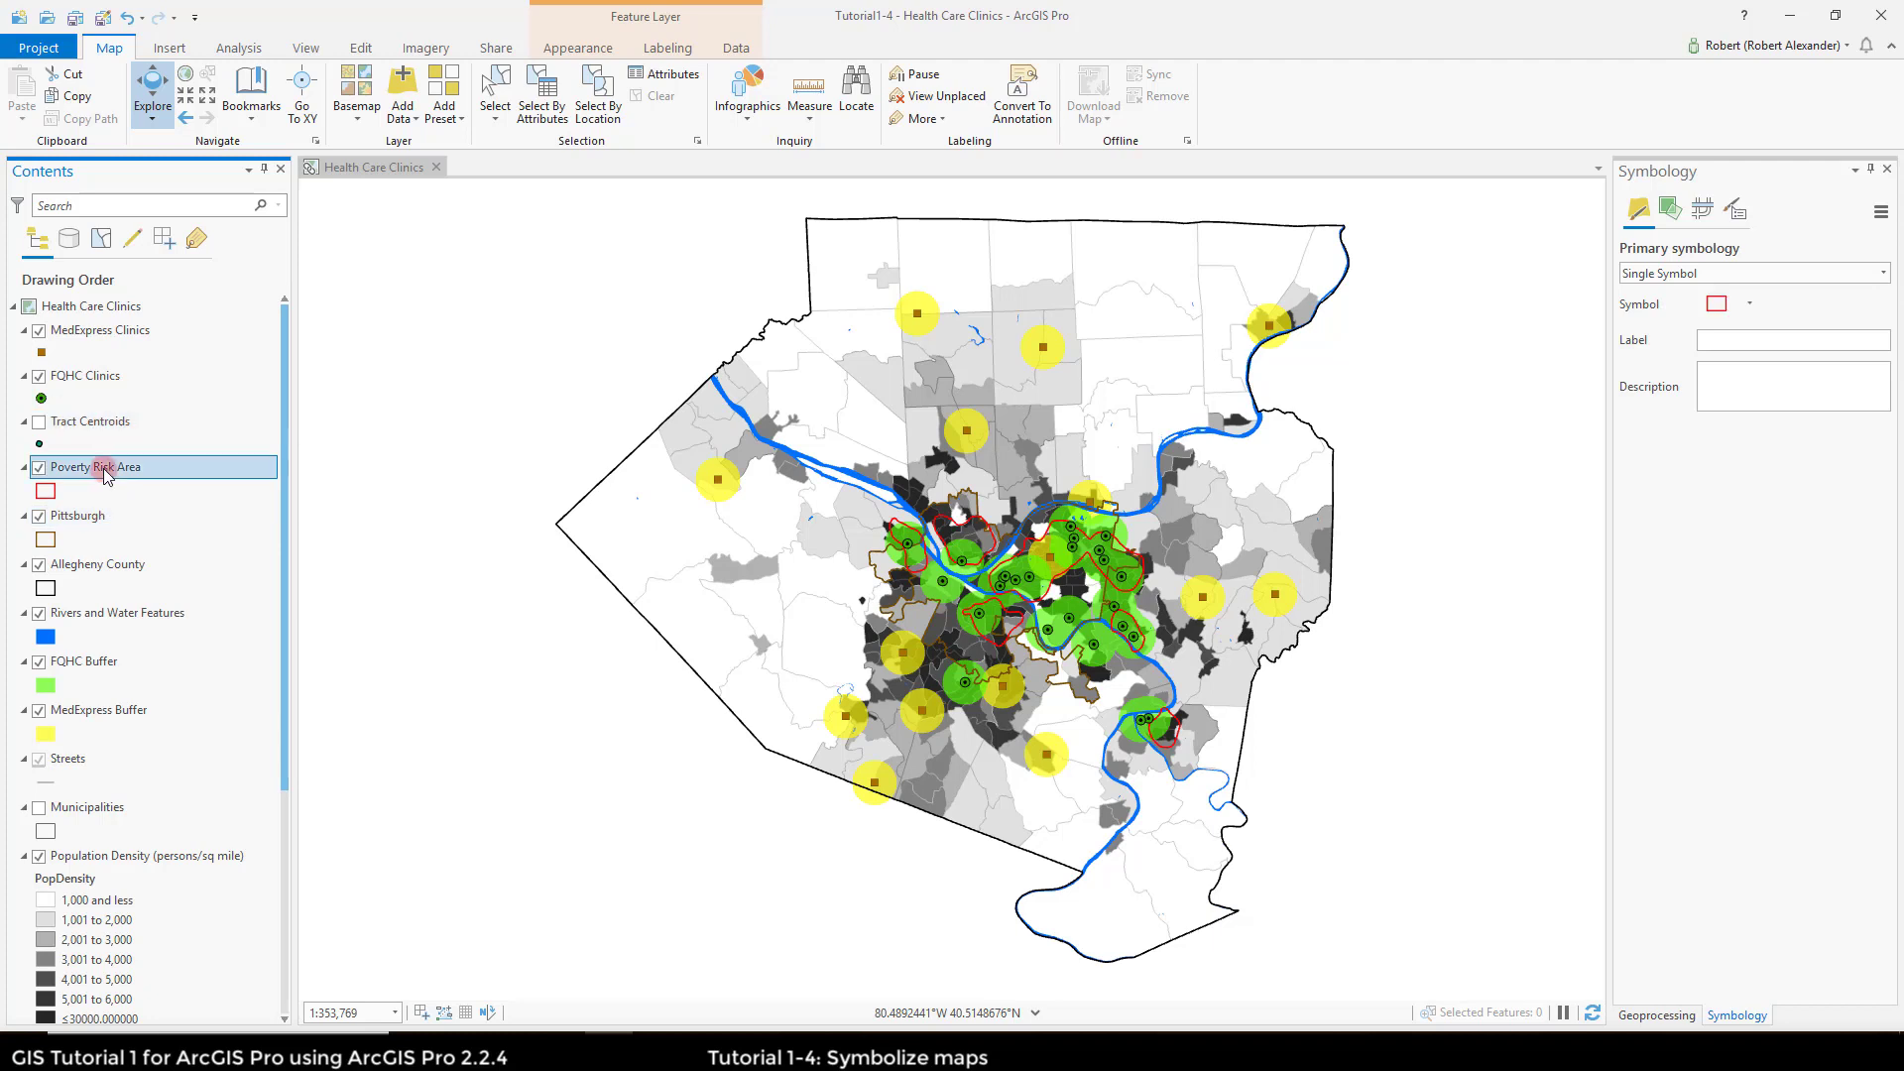
{"action": "left_click", "coordinate": [1718, 304]}
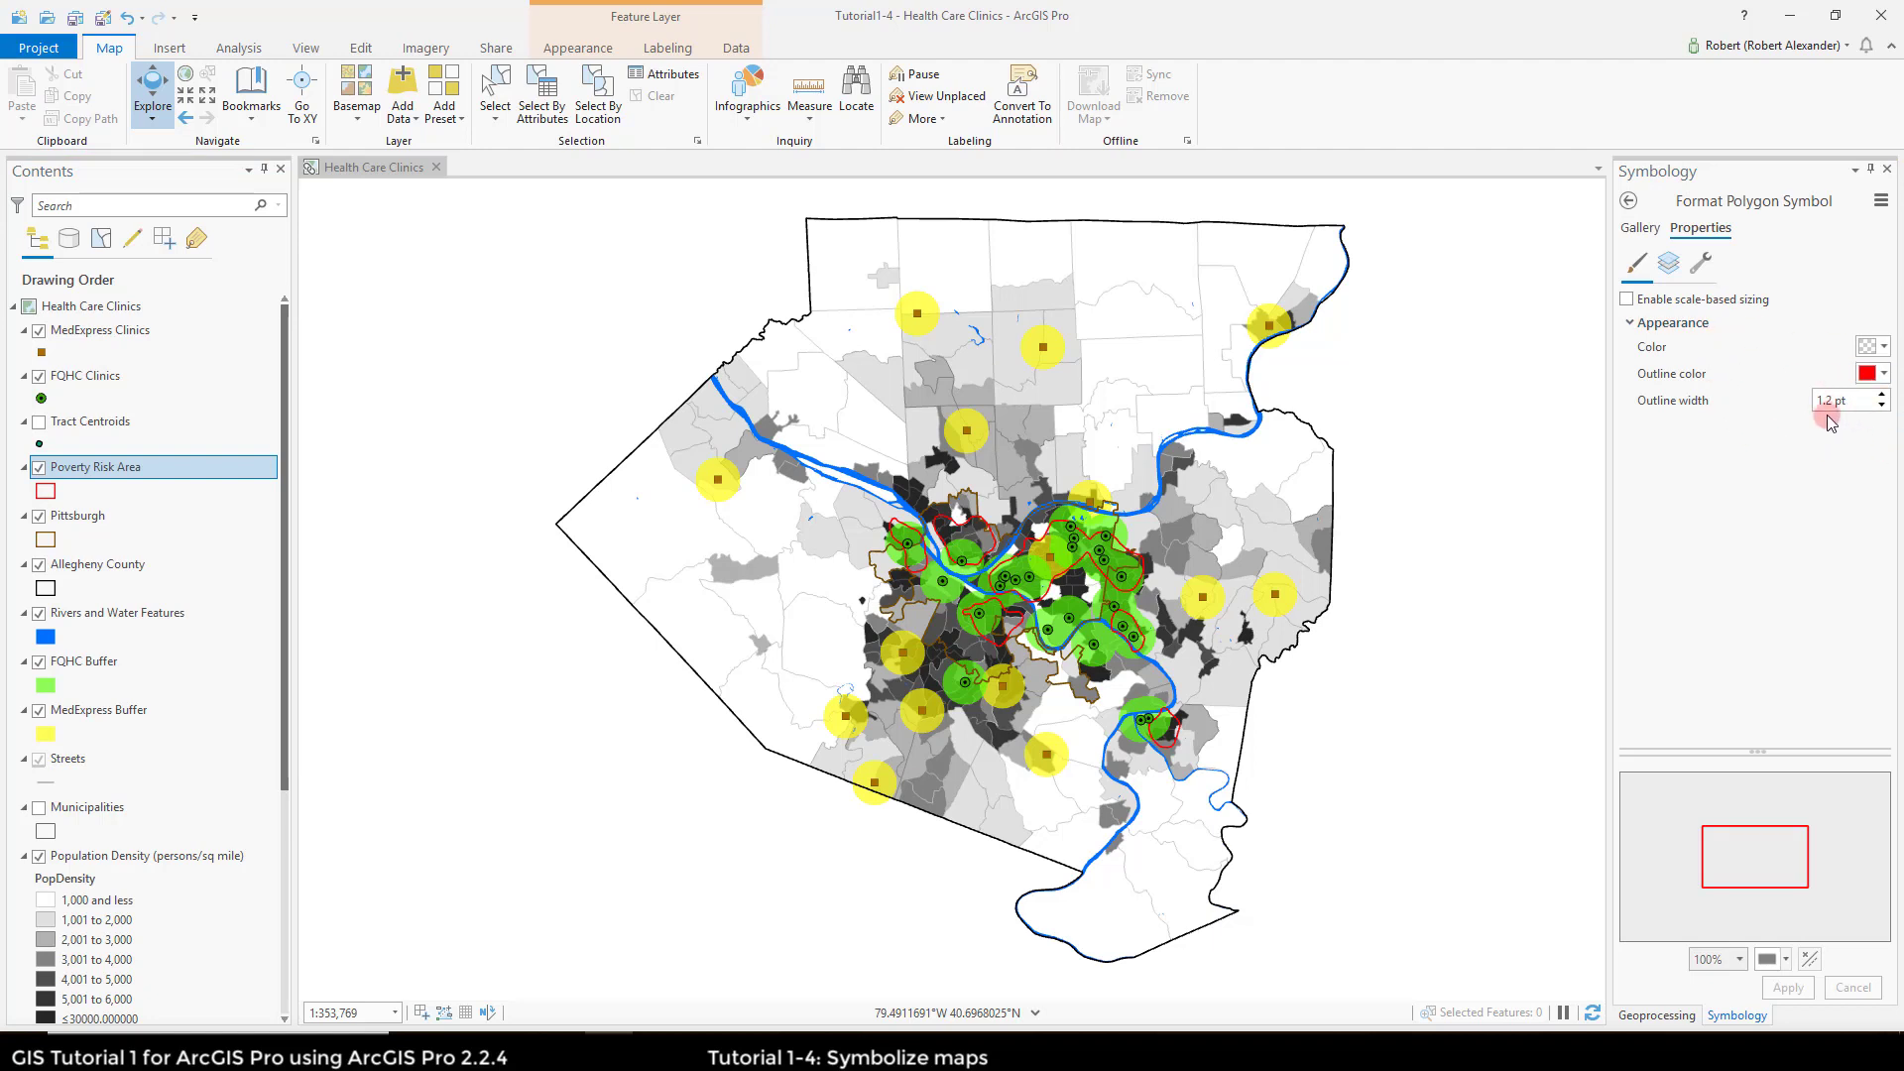
{"action": "left_click", "coordinate": [1642, 228]}
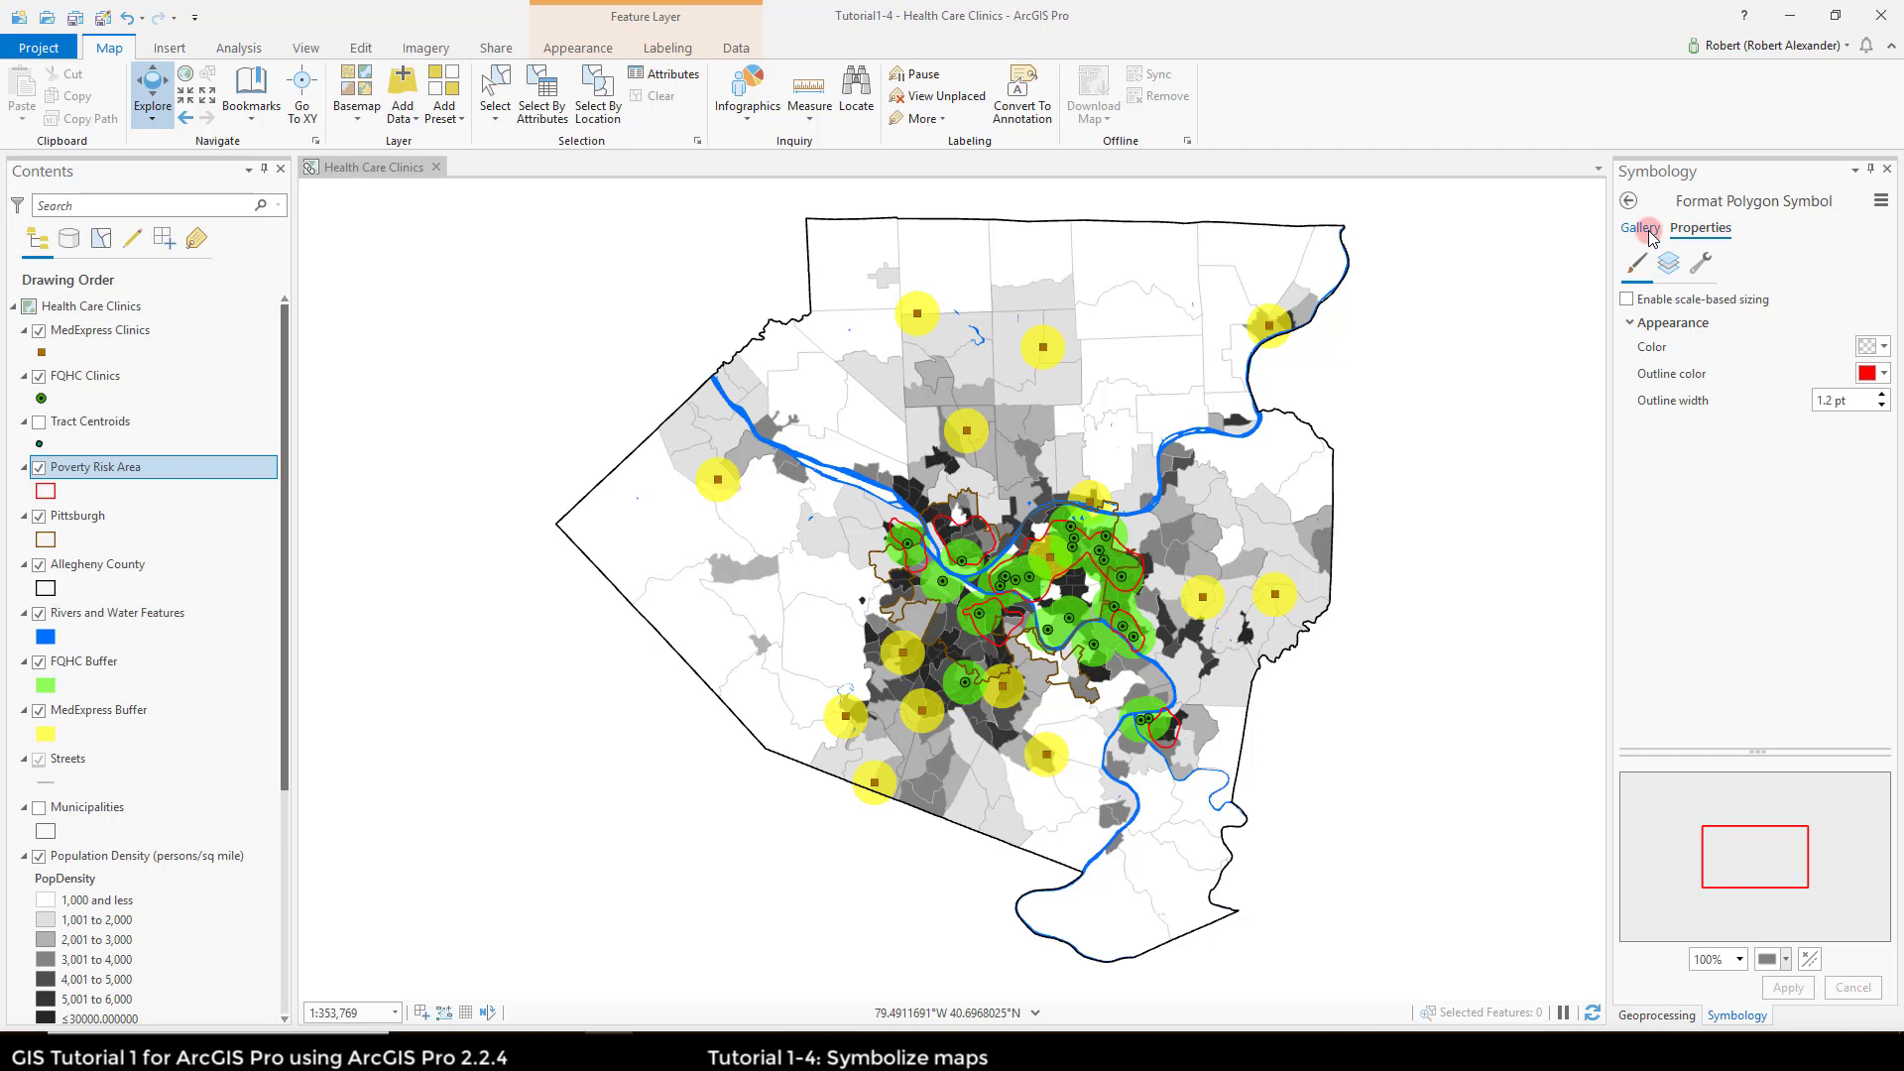
{"action": "left_click", "coordinate": [1764, 531]}
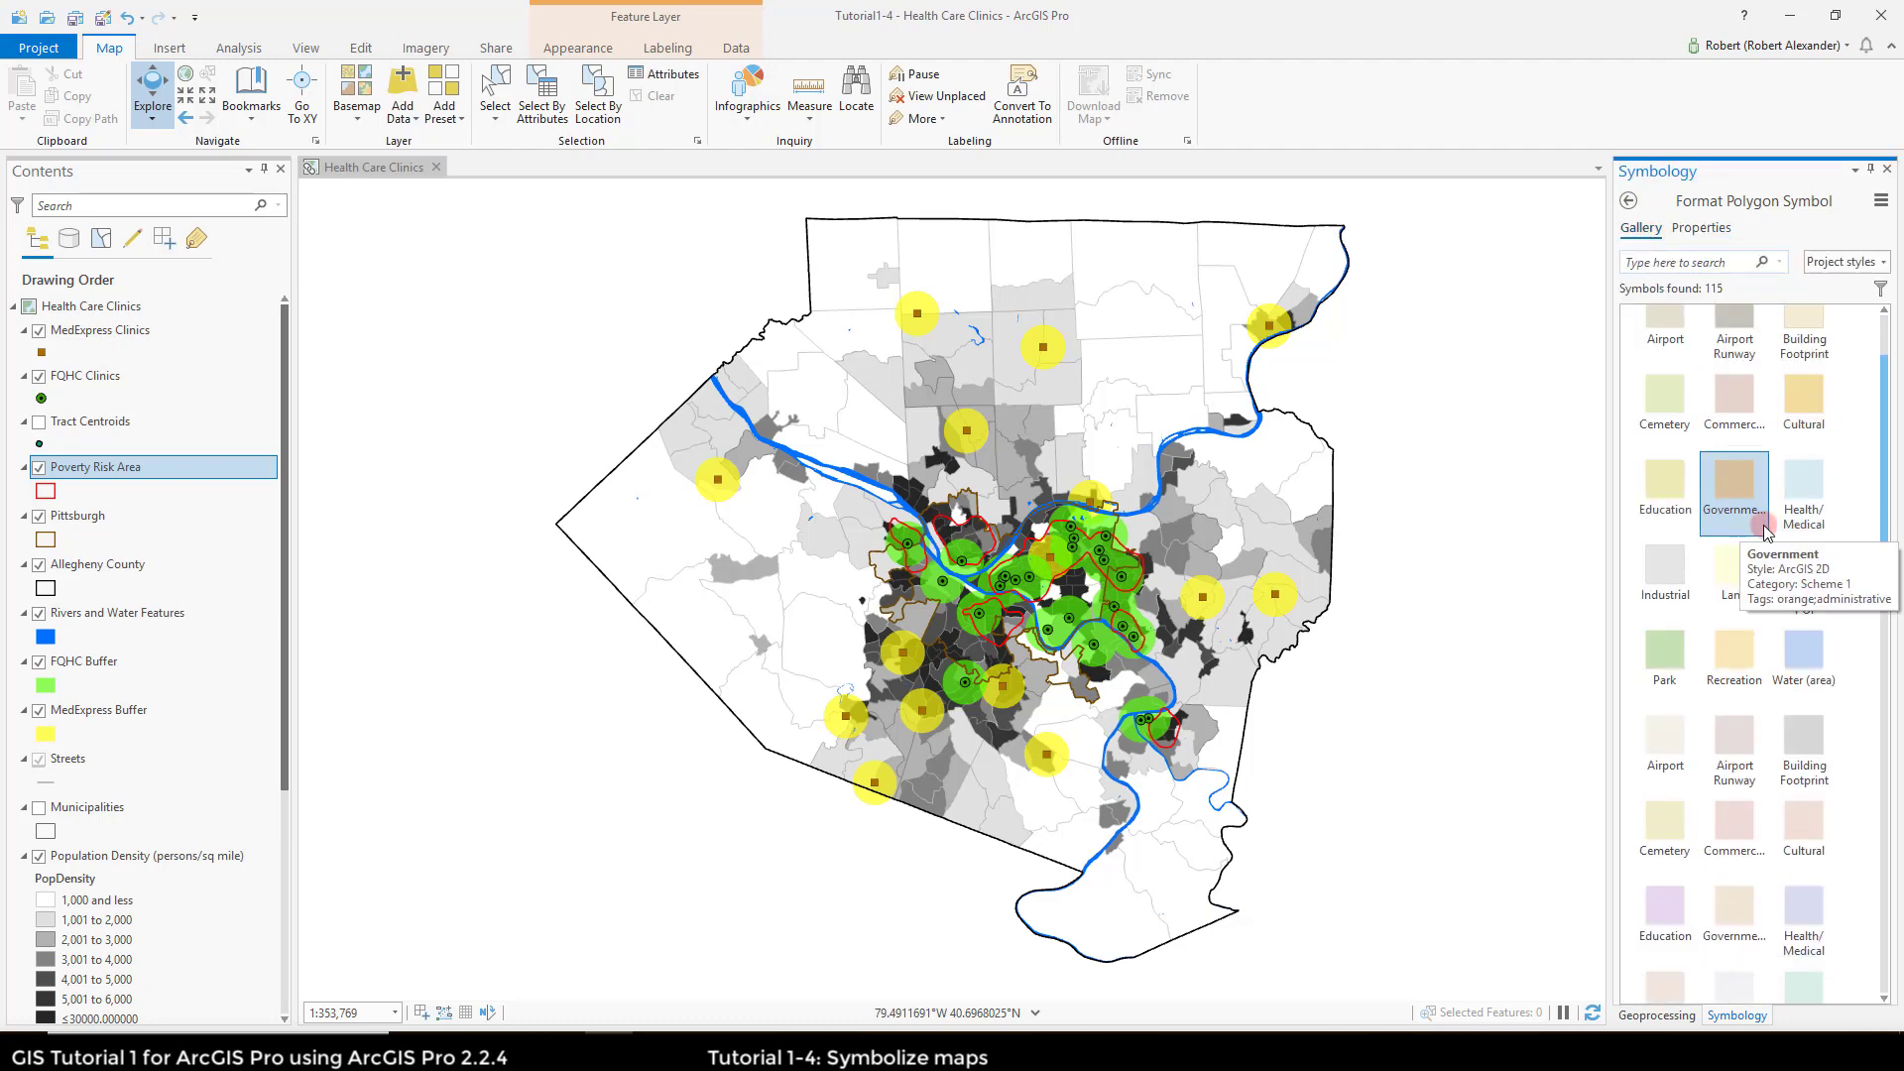
{"action": "left_click", "coordinate": [1657, 239]}
{"action": "left_click", "coordinate": [1699, 229]}
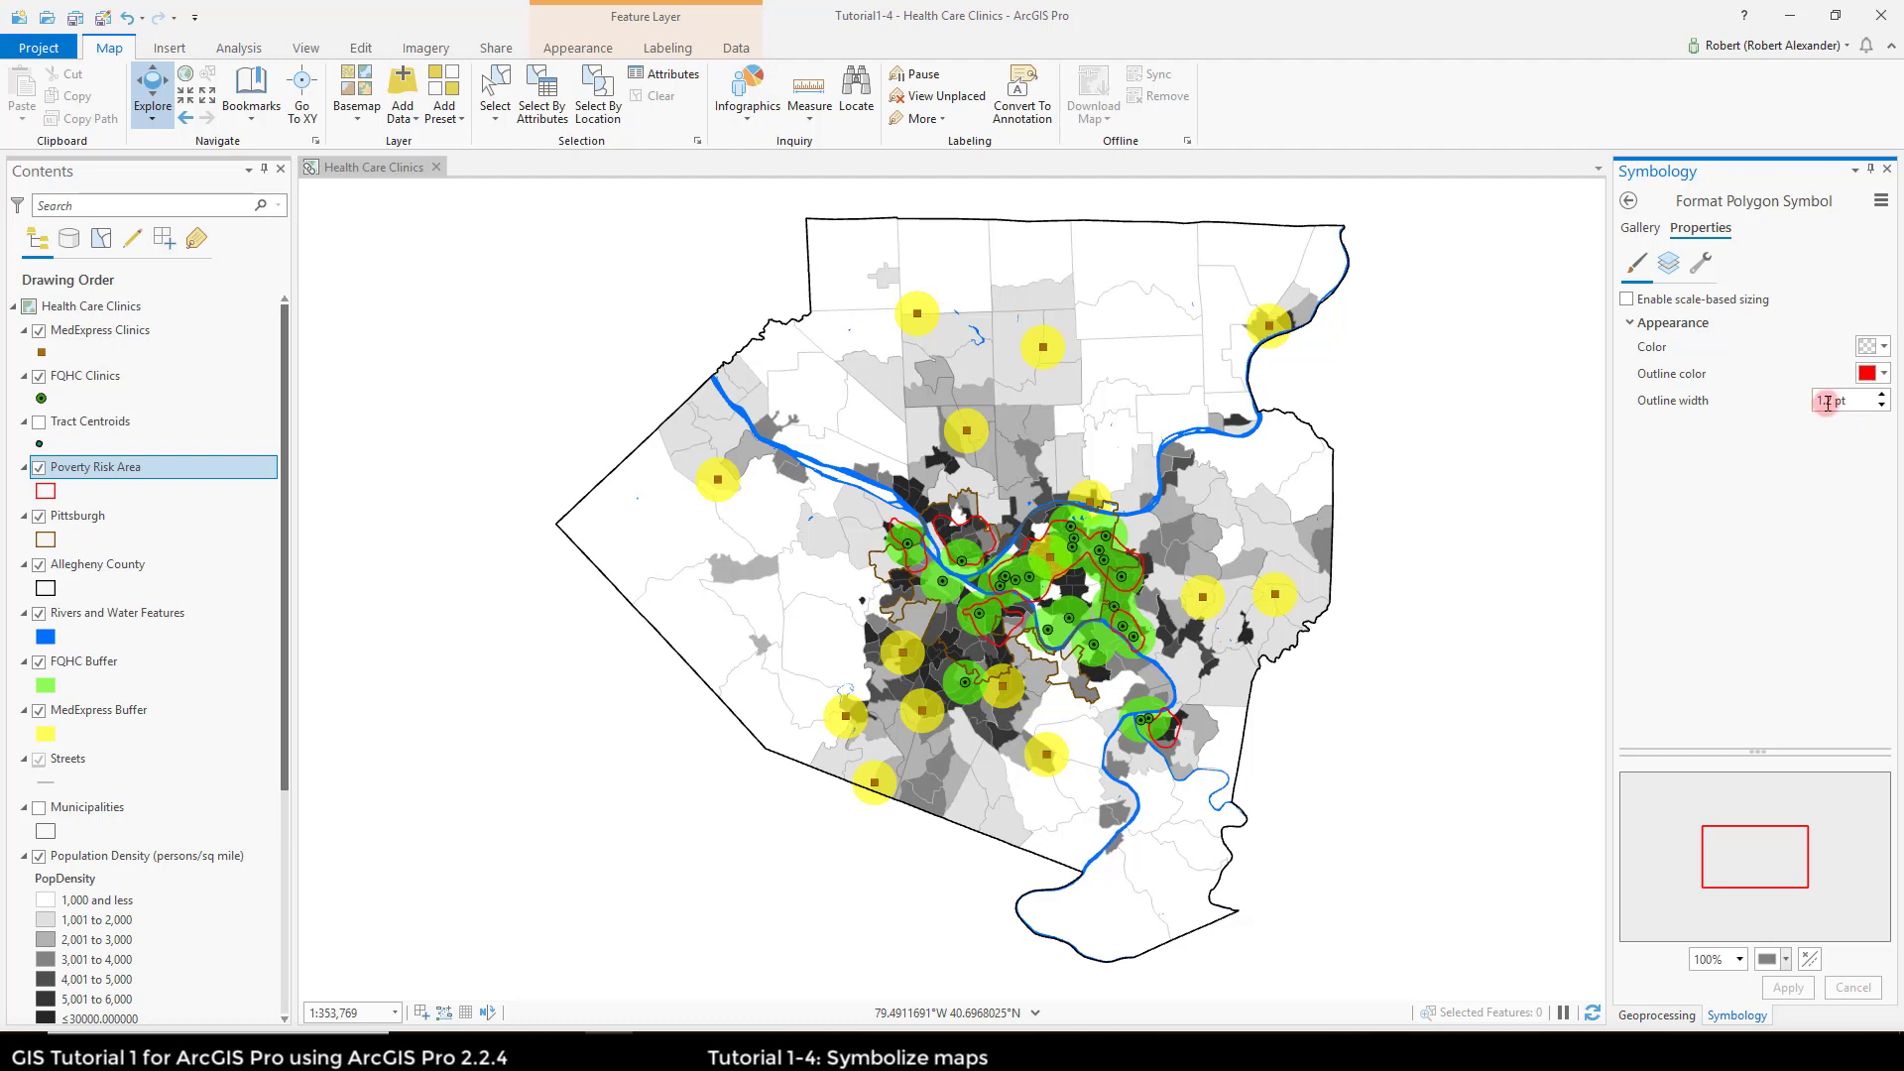
Step: Set the Poverty Risk Area outline to Poinsettia Red with a width of 1.5 pt, and apply the changes
{"action": "left_click", "coordinate": [1879, 377]}
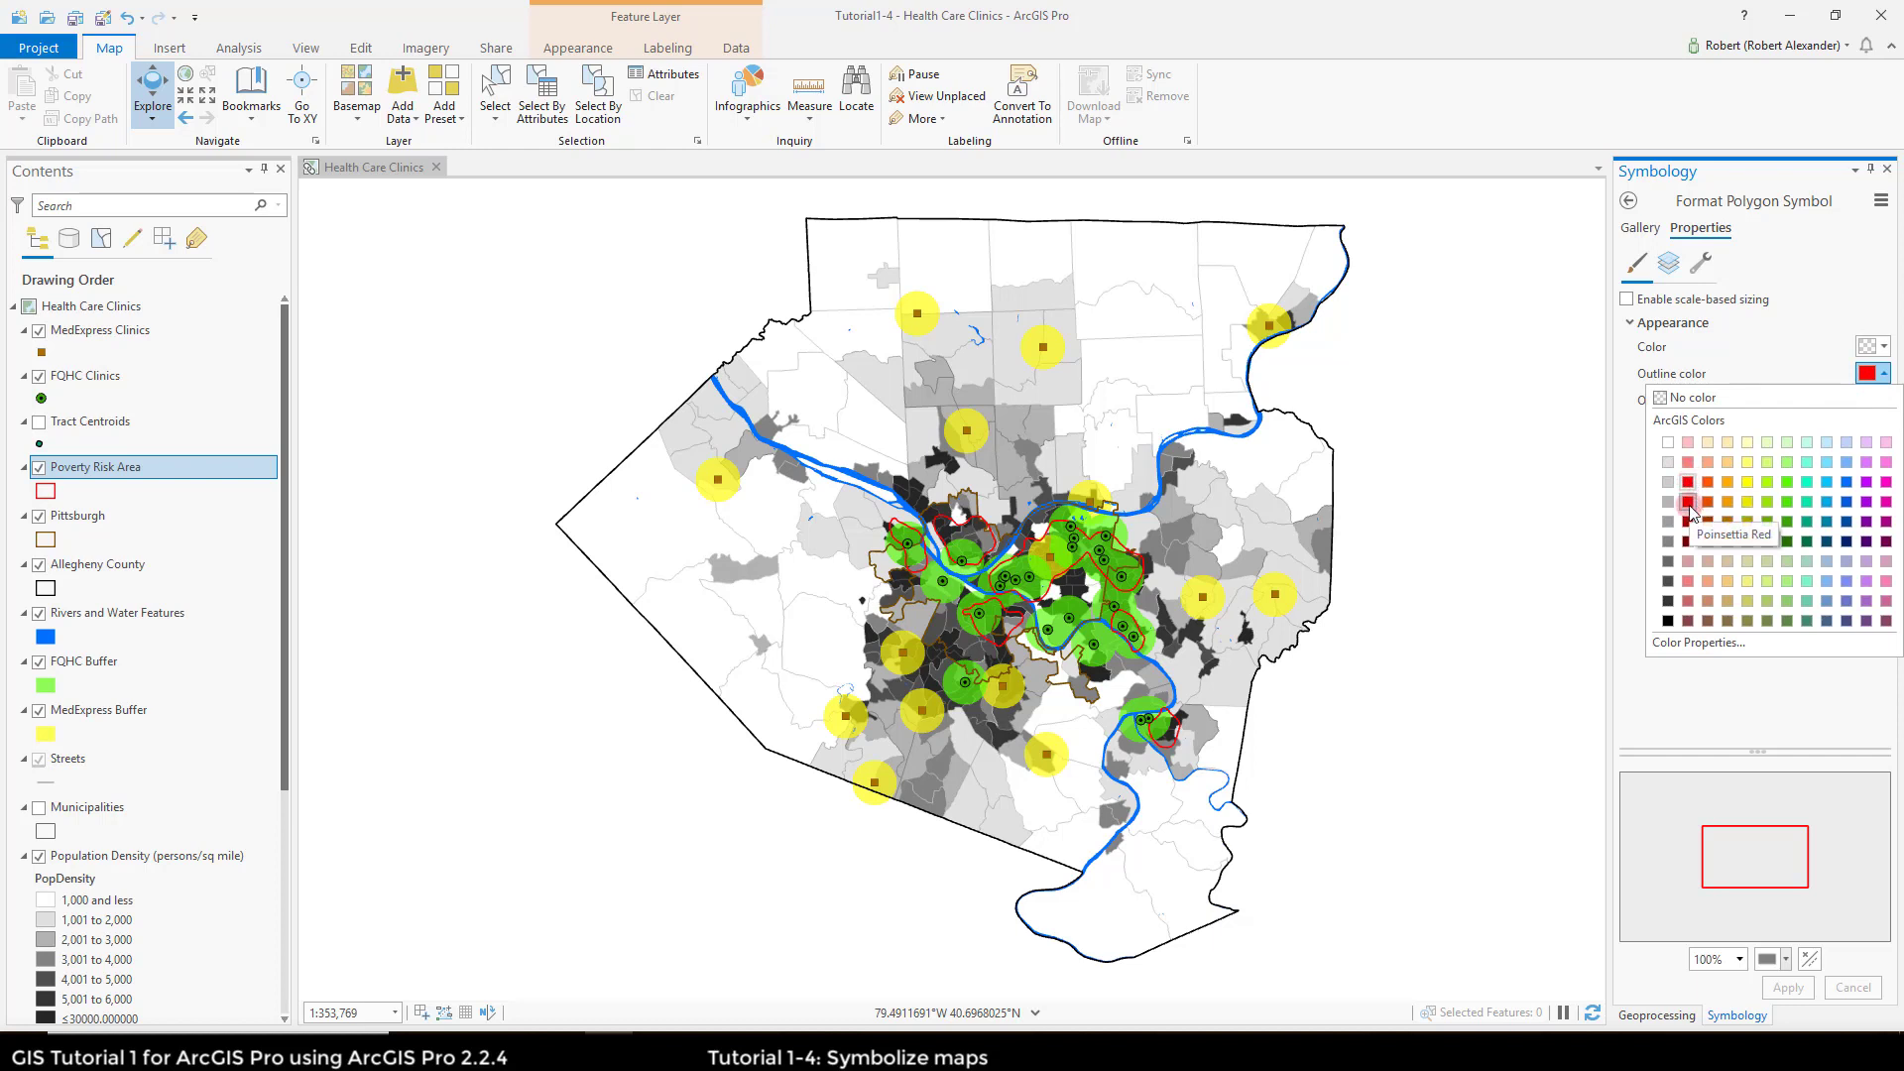
{"action": "left_click", "coordinate": [1689, 506]}
{"action": "left_click", "coordinate": [1832, 401]}
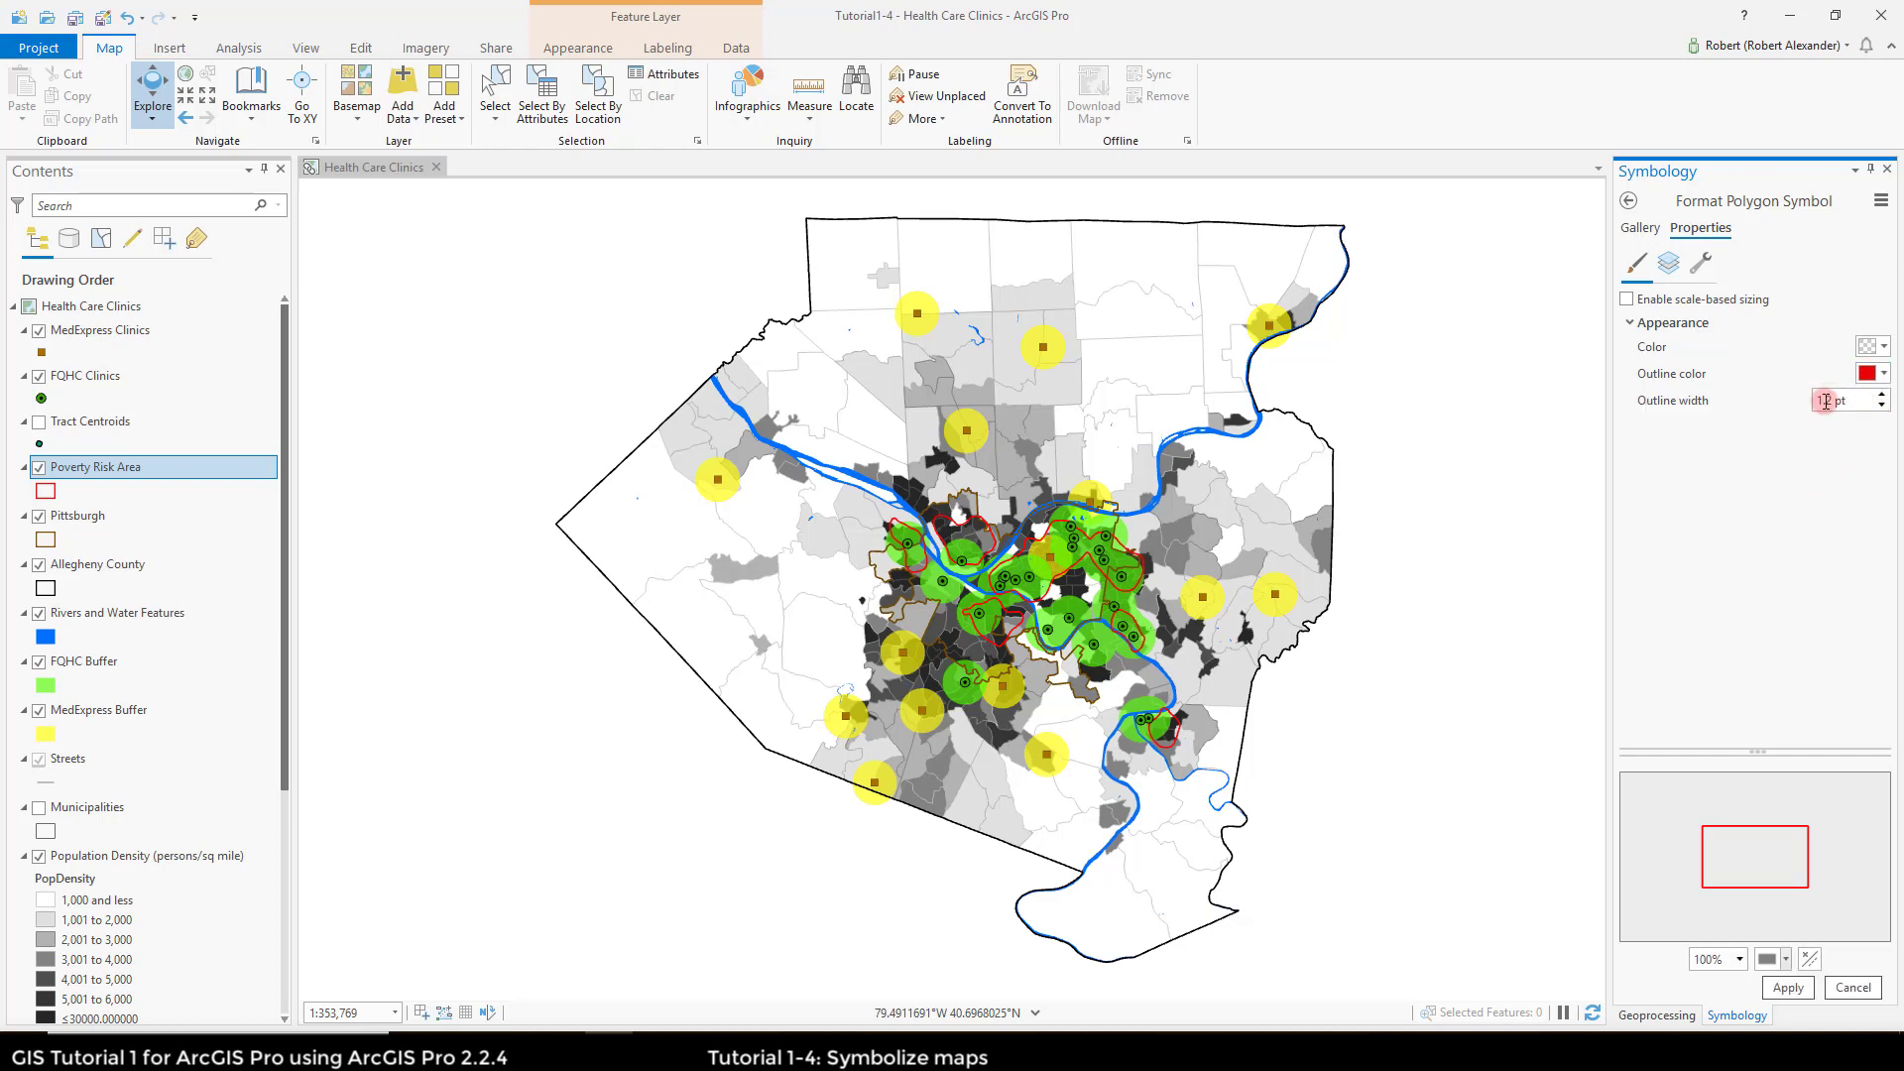
{"action": "double_click", "coordinate": [1831, 400]}
{"action": "type", "text": "1.5"}
{"action": "left_click", "coordinate": [1767, 815]}
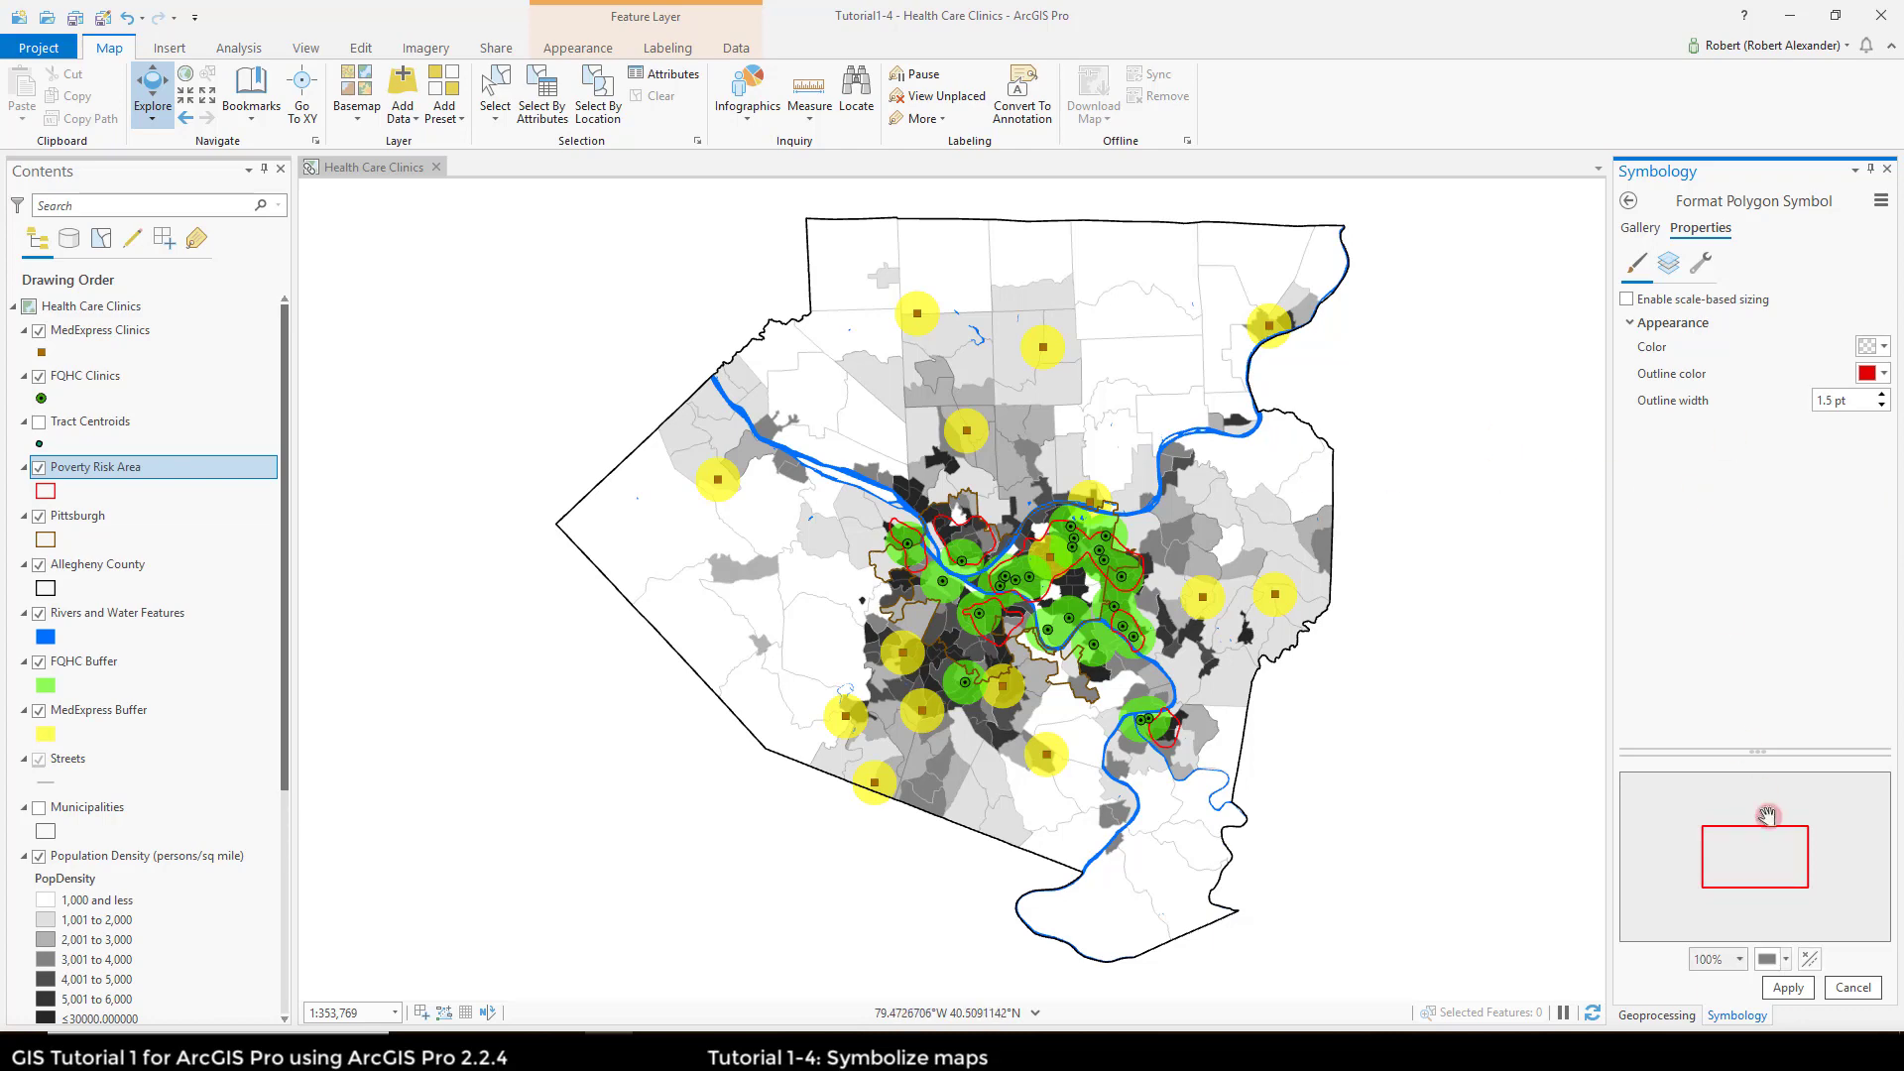
{"action": "left_click", "coordinate": [1802, 987]}
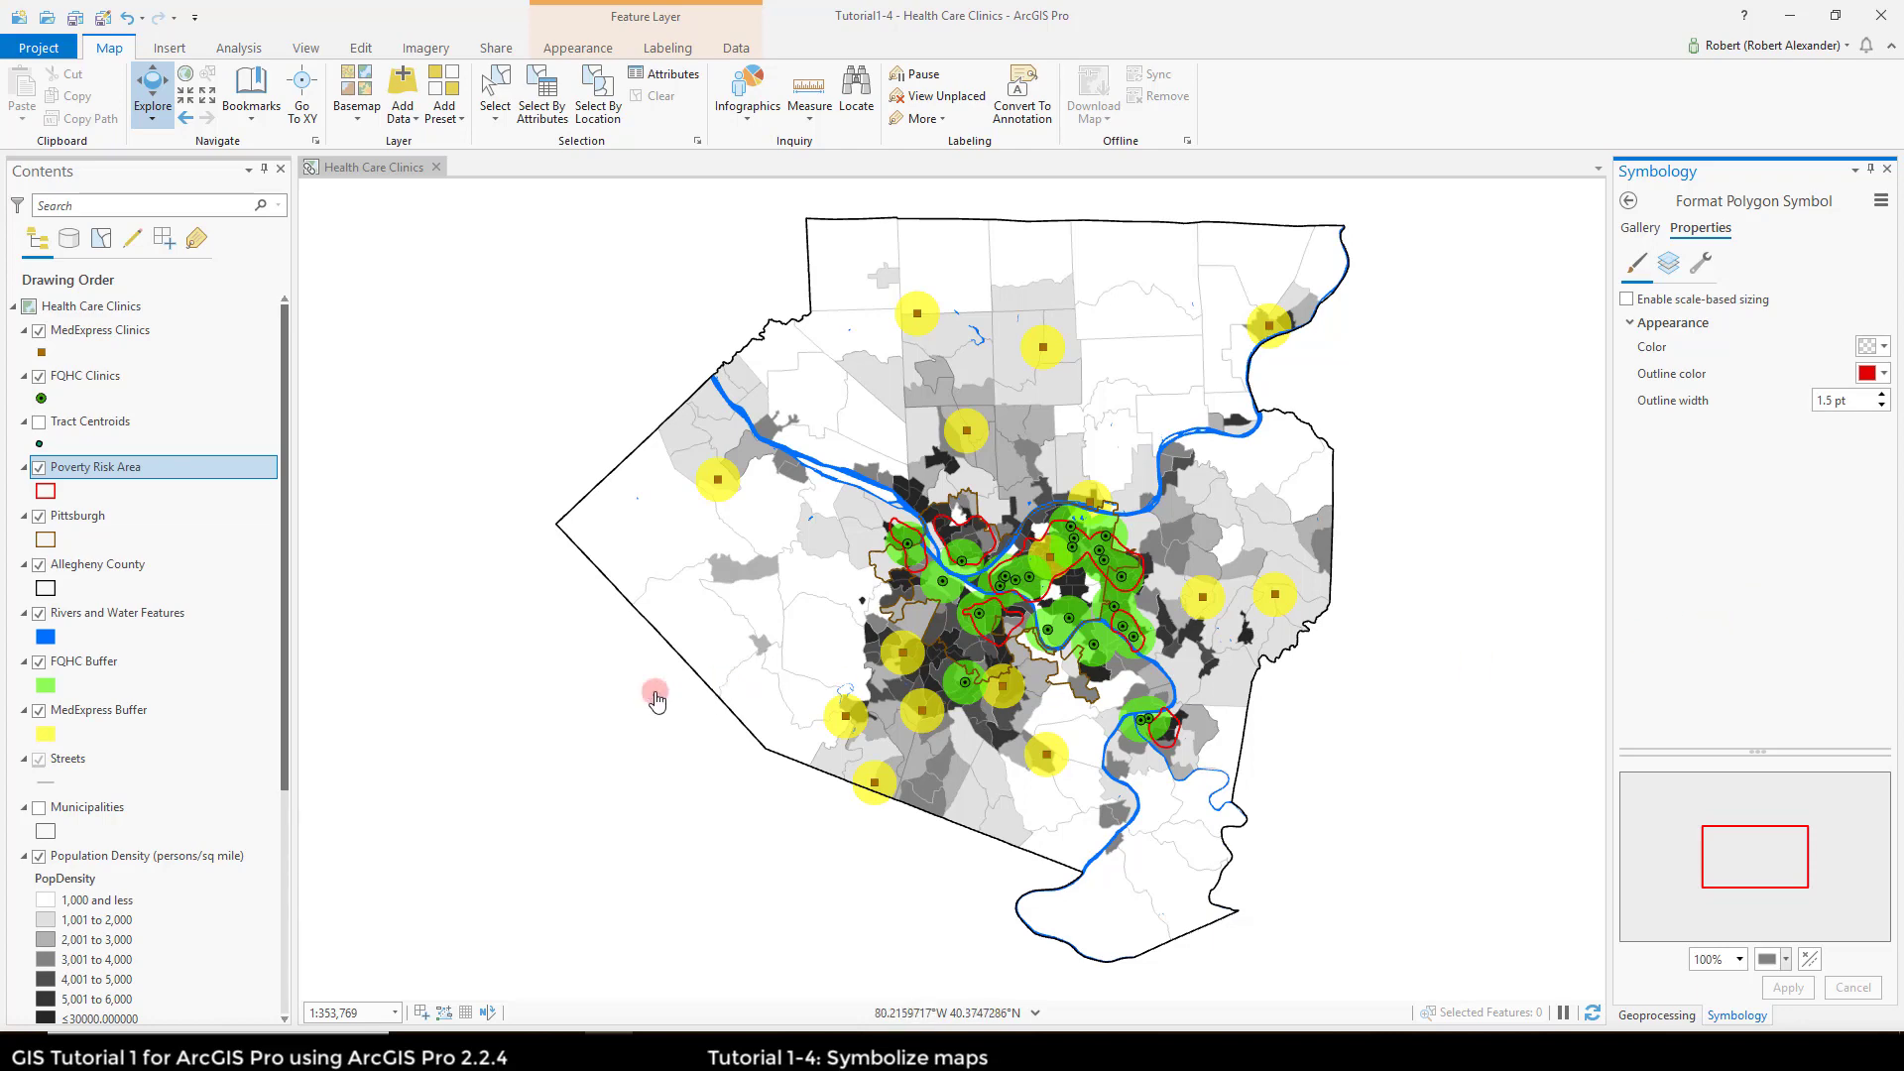
Step: Hide the Population Density layer, collapse its legend and the Poverty Index legend, and make the Municipalities layer visible
{"action": "left_click", "coordinate": [39, 856]}
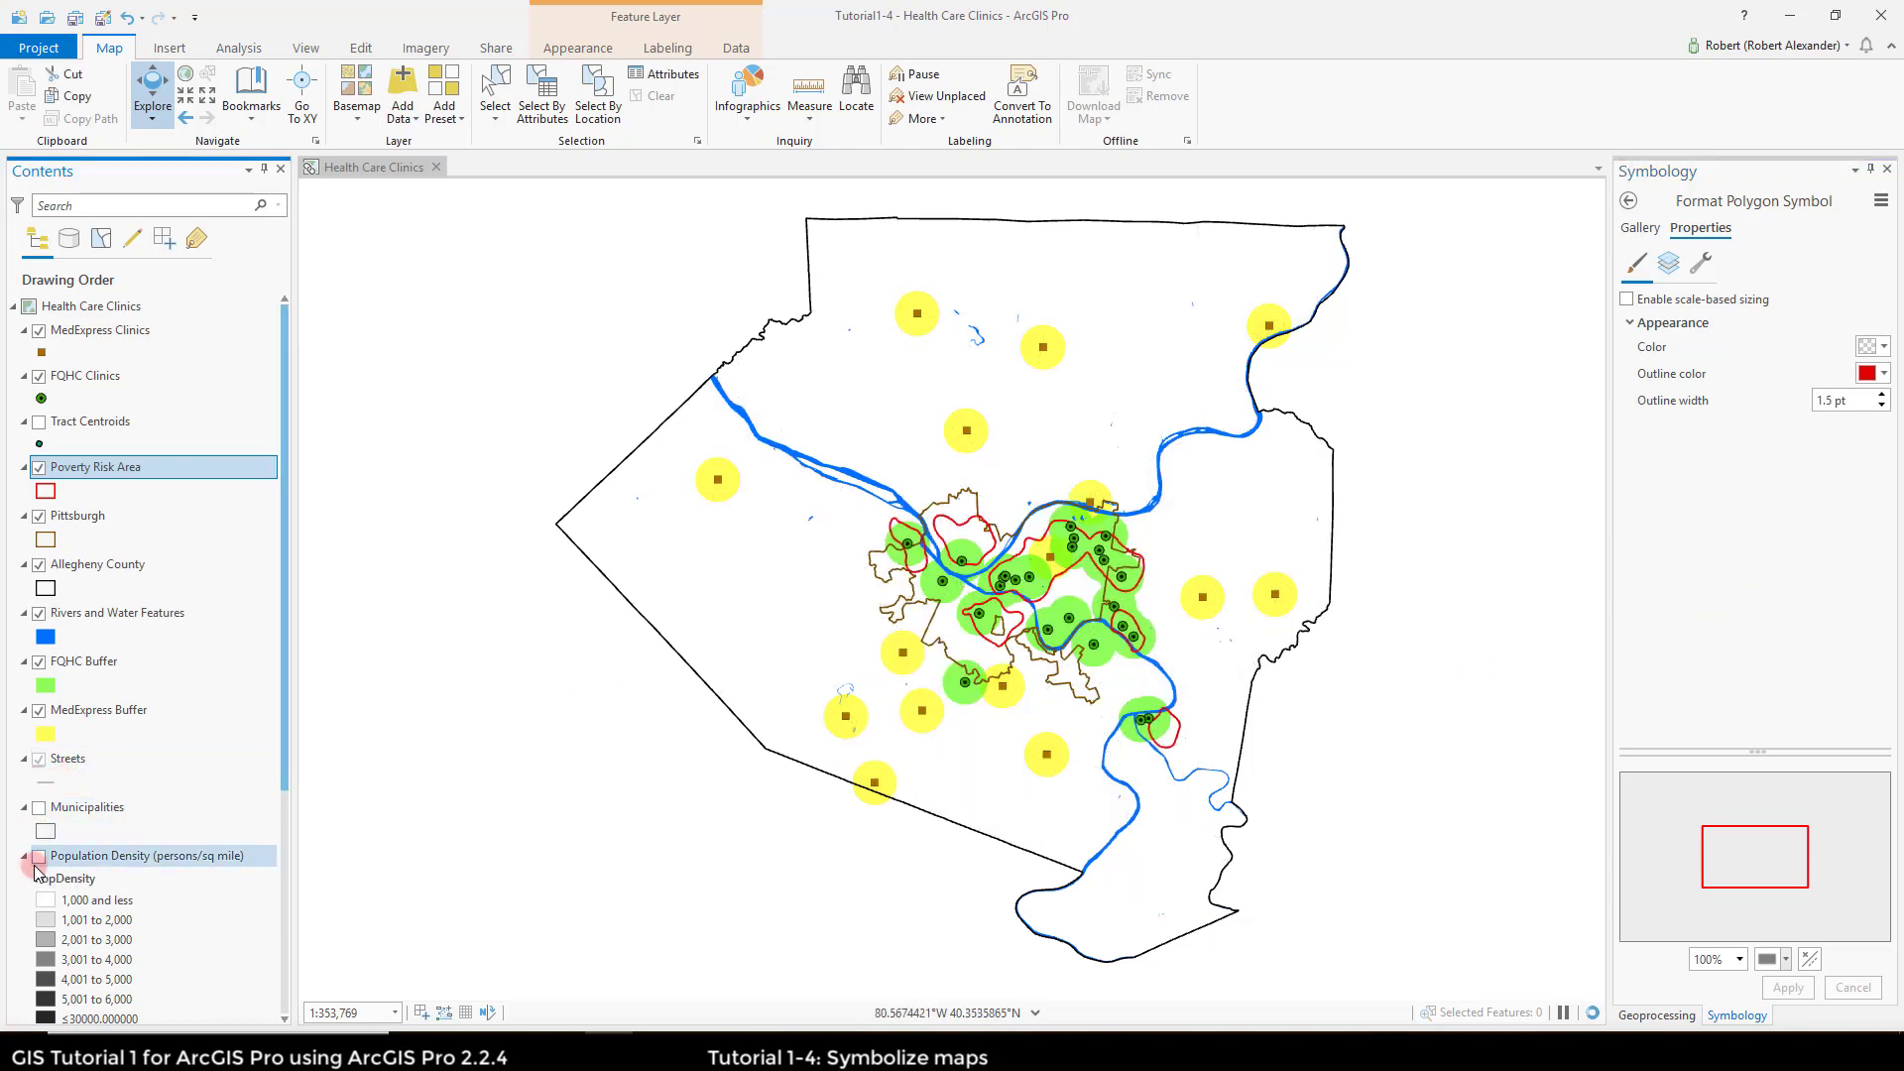
{"action": "left_click", "coordinate": [27, 863]}
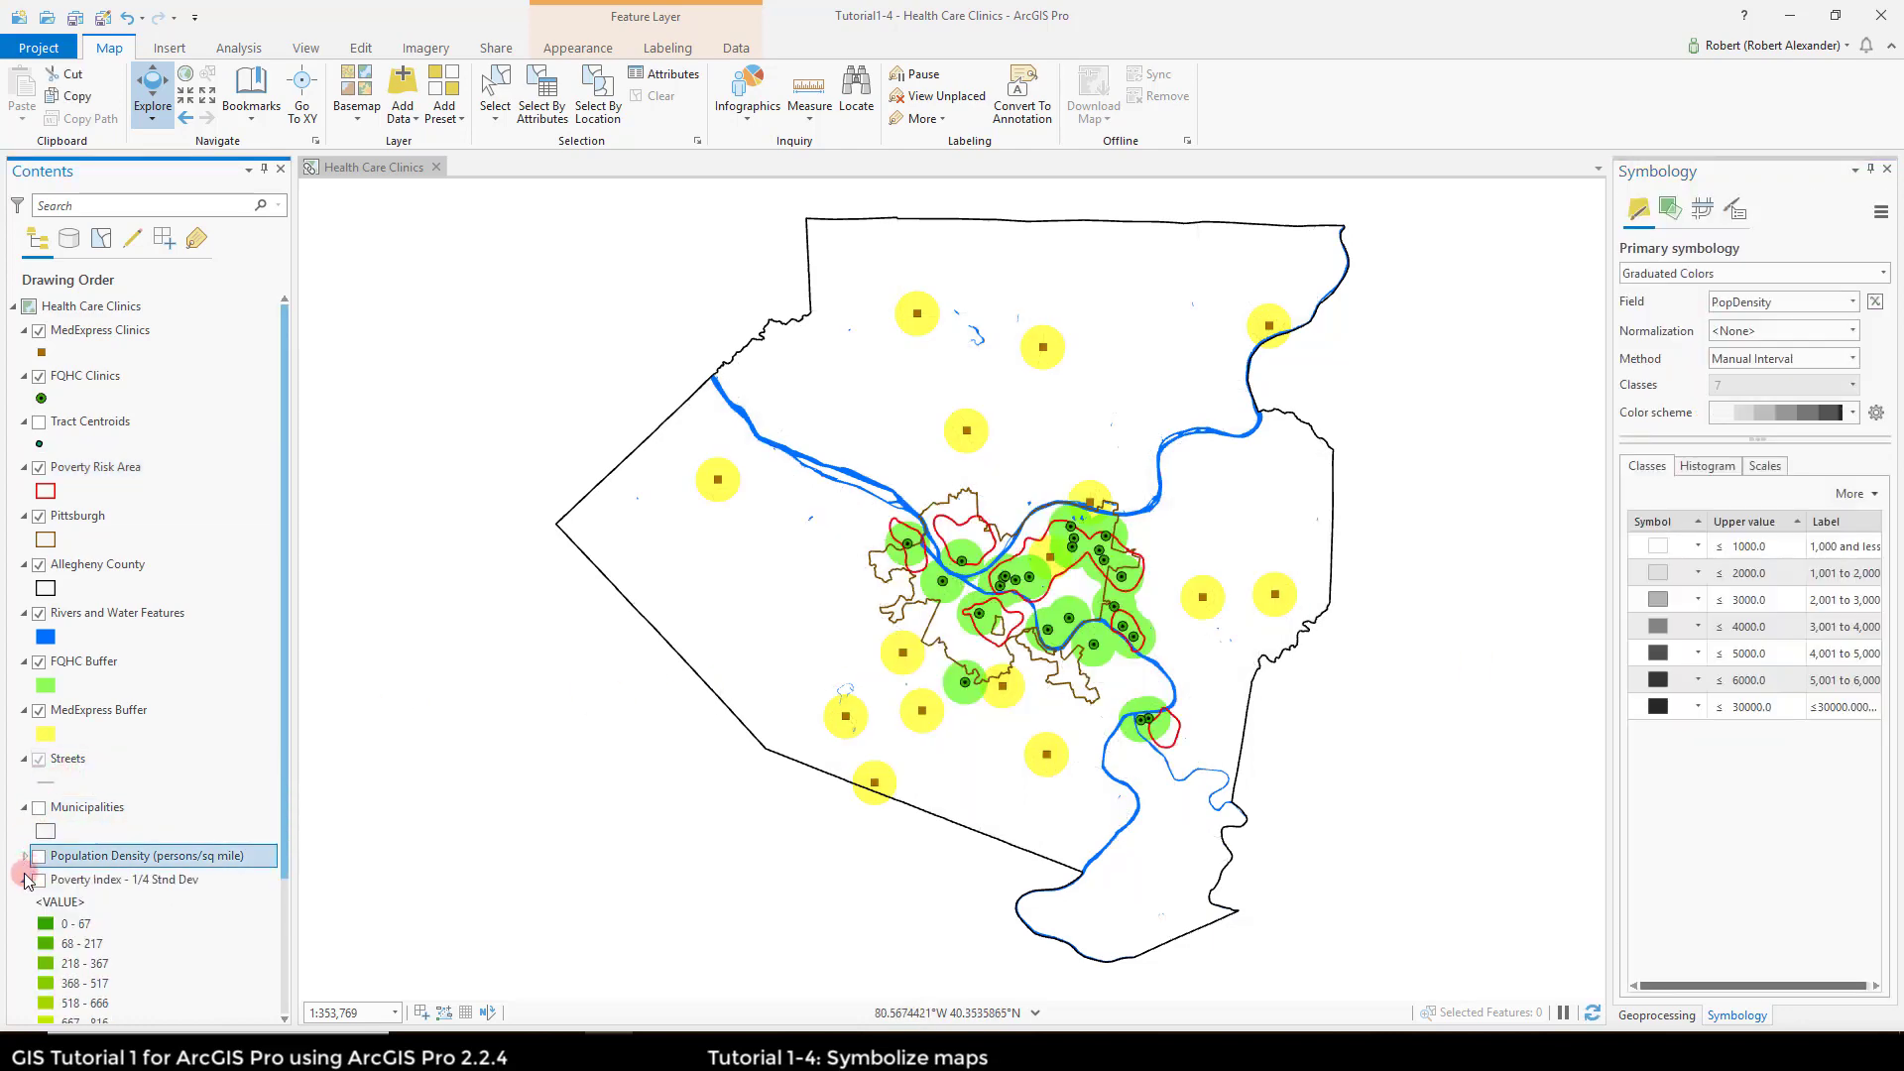
{"action": "left_click", "coordinate": [24, 857]}
{"action": "left_click", "coordinate": [39, 808]}
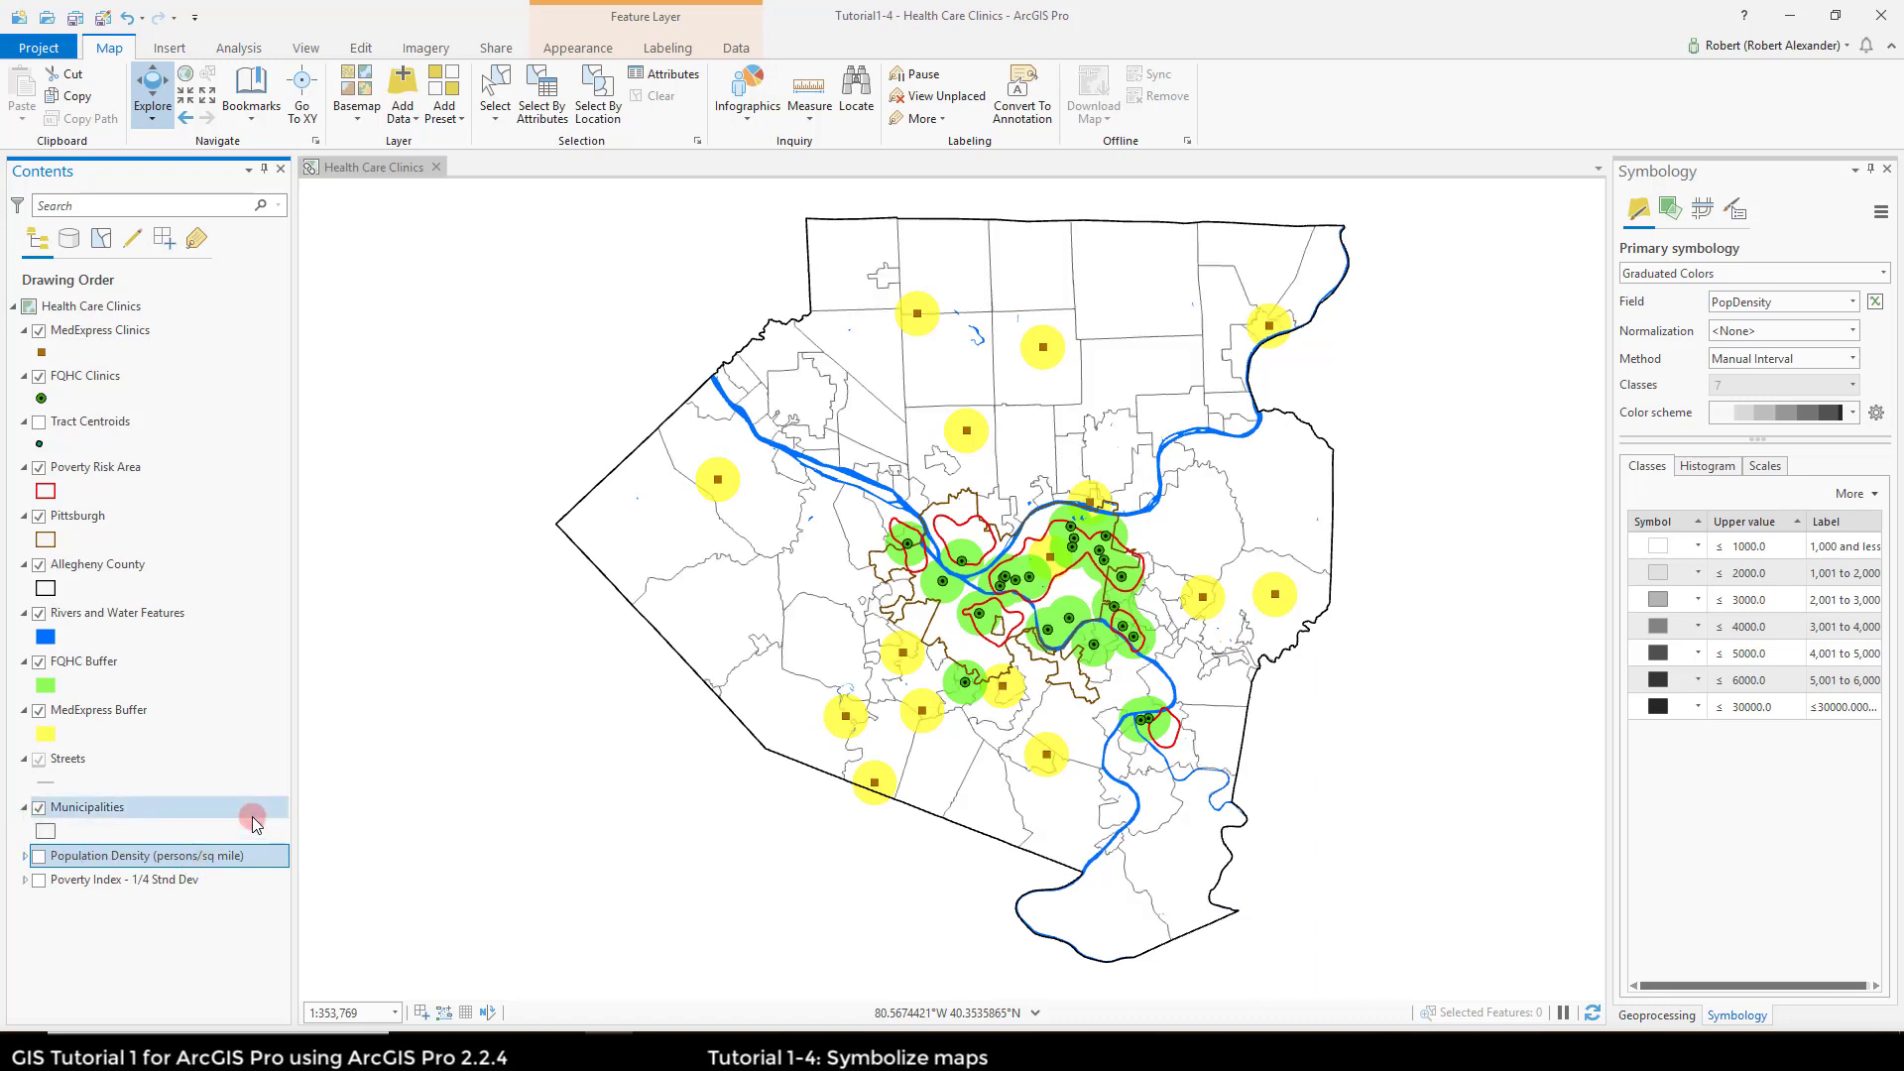
Step: Turn on the Municipalities layer's labels and turn them off again
{"action": "right_click", "coordinate": [89, 808]}
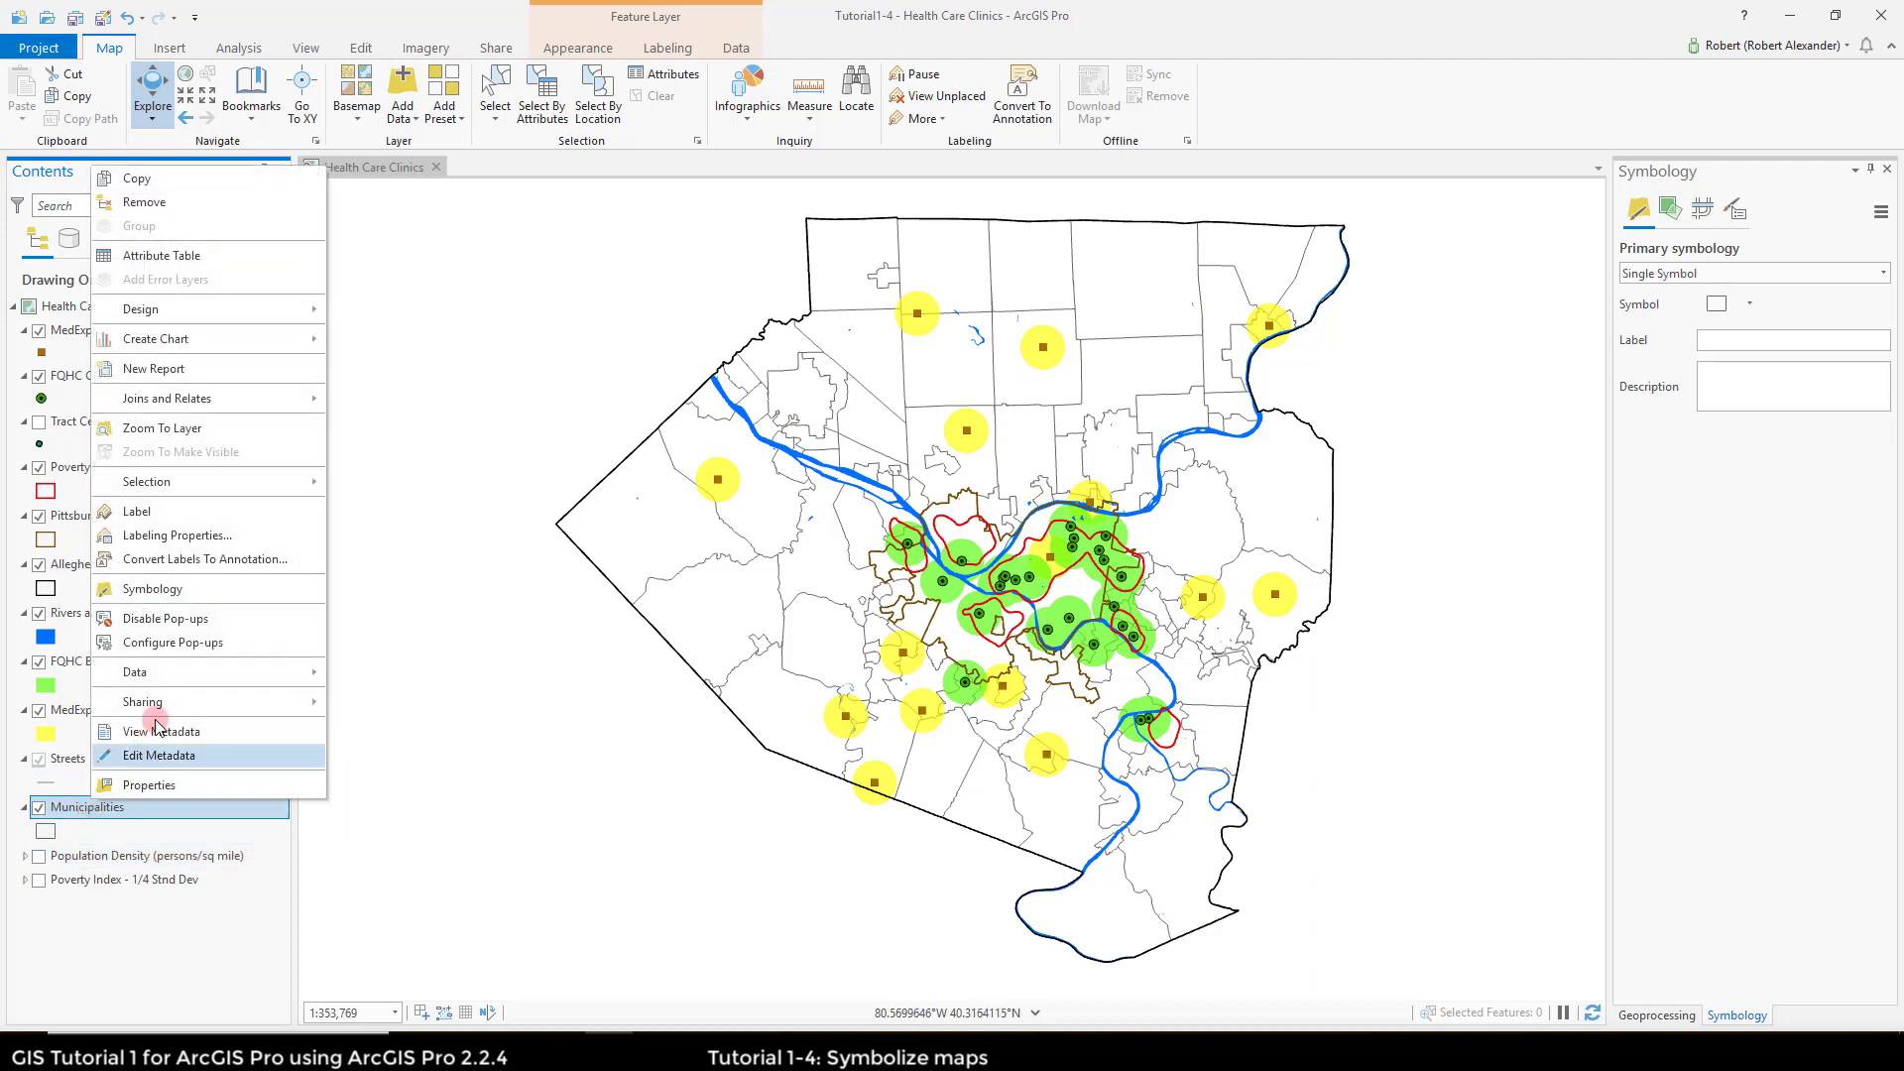
{"action": "left_click", "coordinate": [190, 514]}
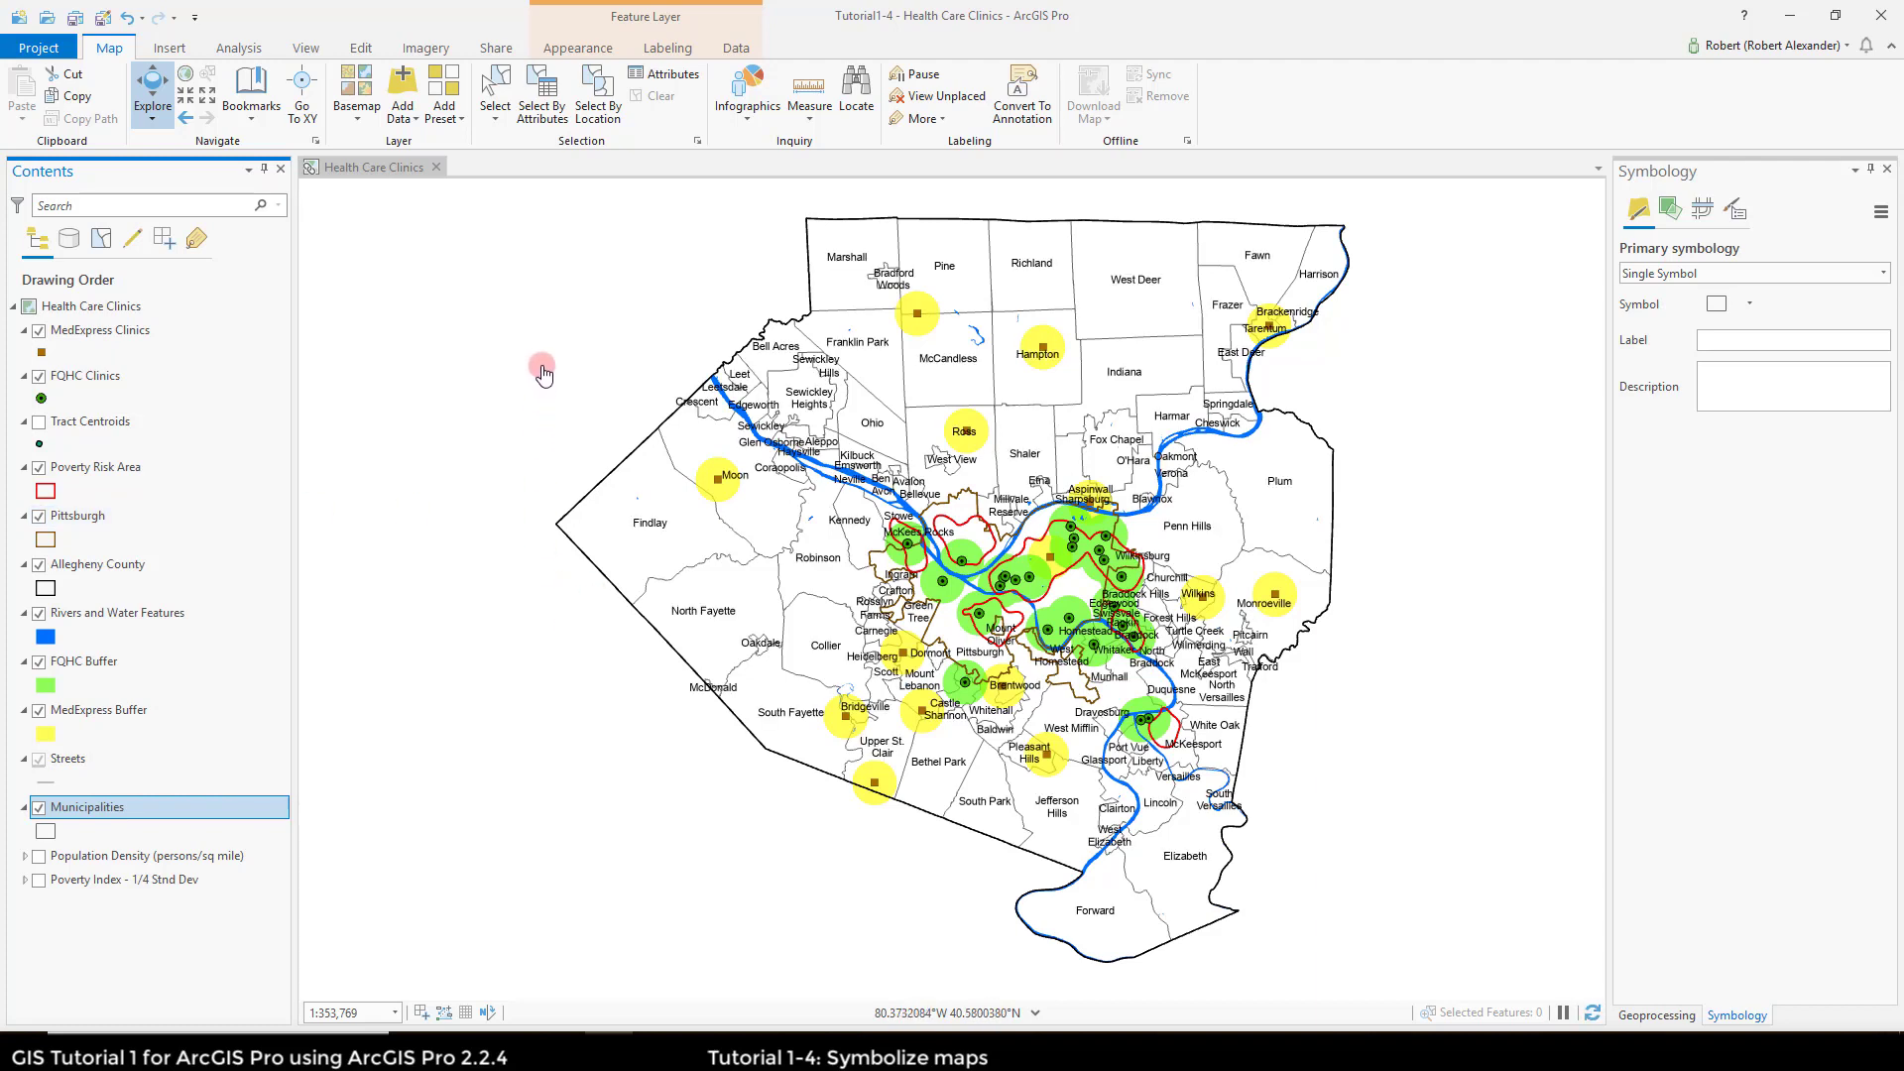
{"action": "right_click", "coordinate": [91, 806]}
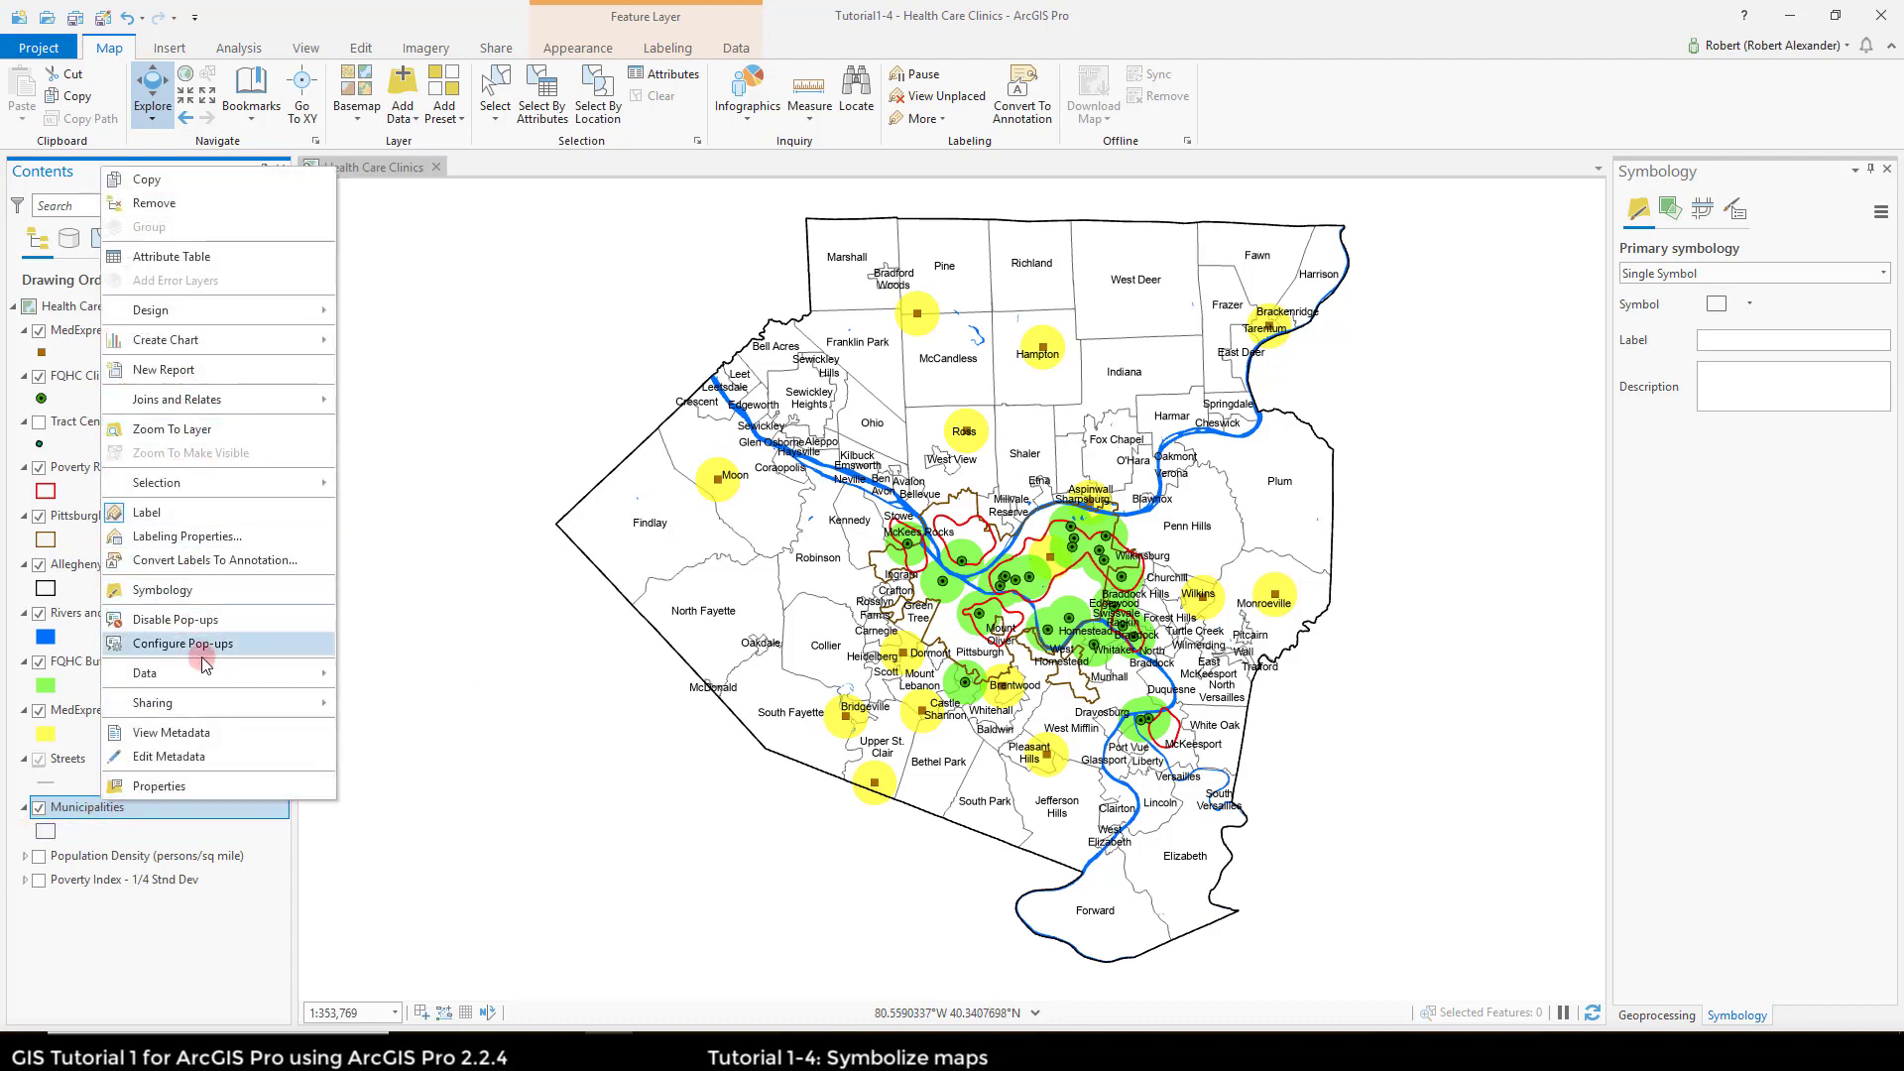
{"action": "left_click", "coordinate": [204, 516]}
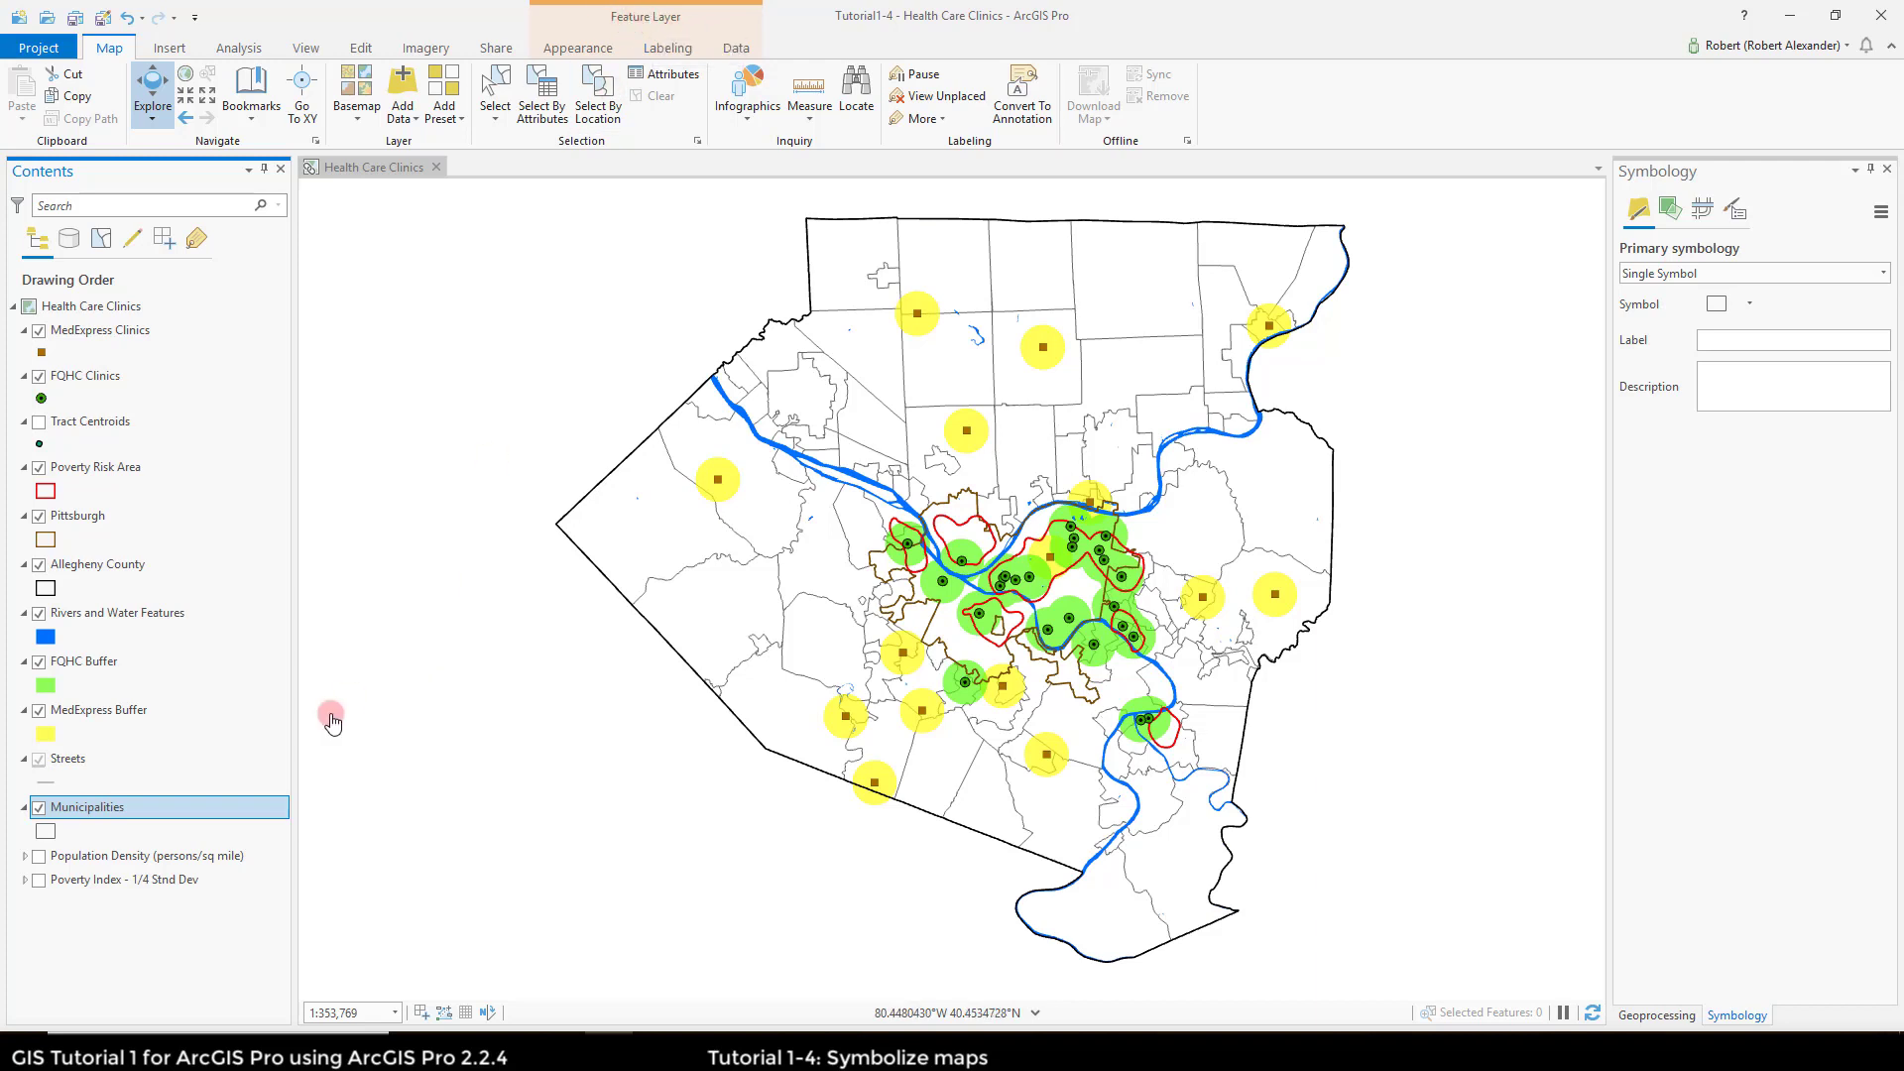
{"action": "left_click", "coordinate": [581, 57]}
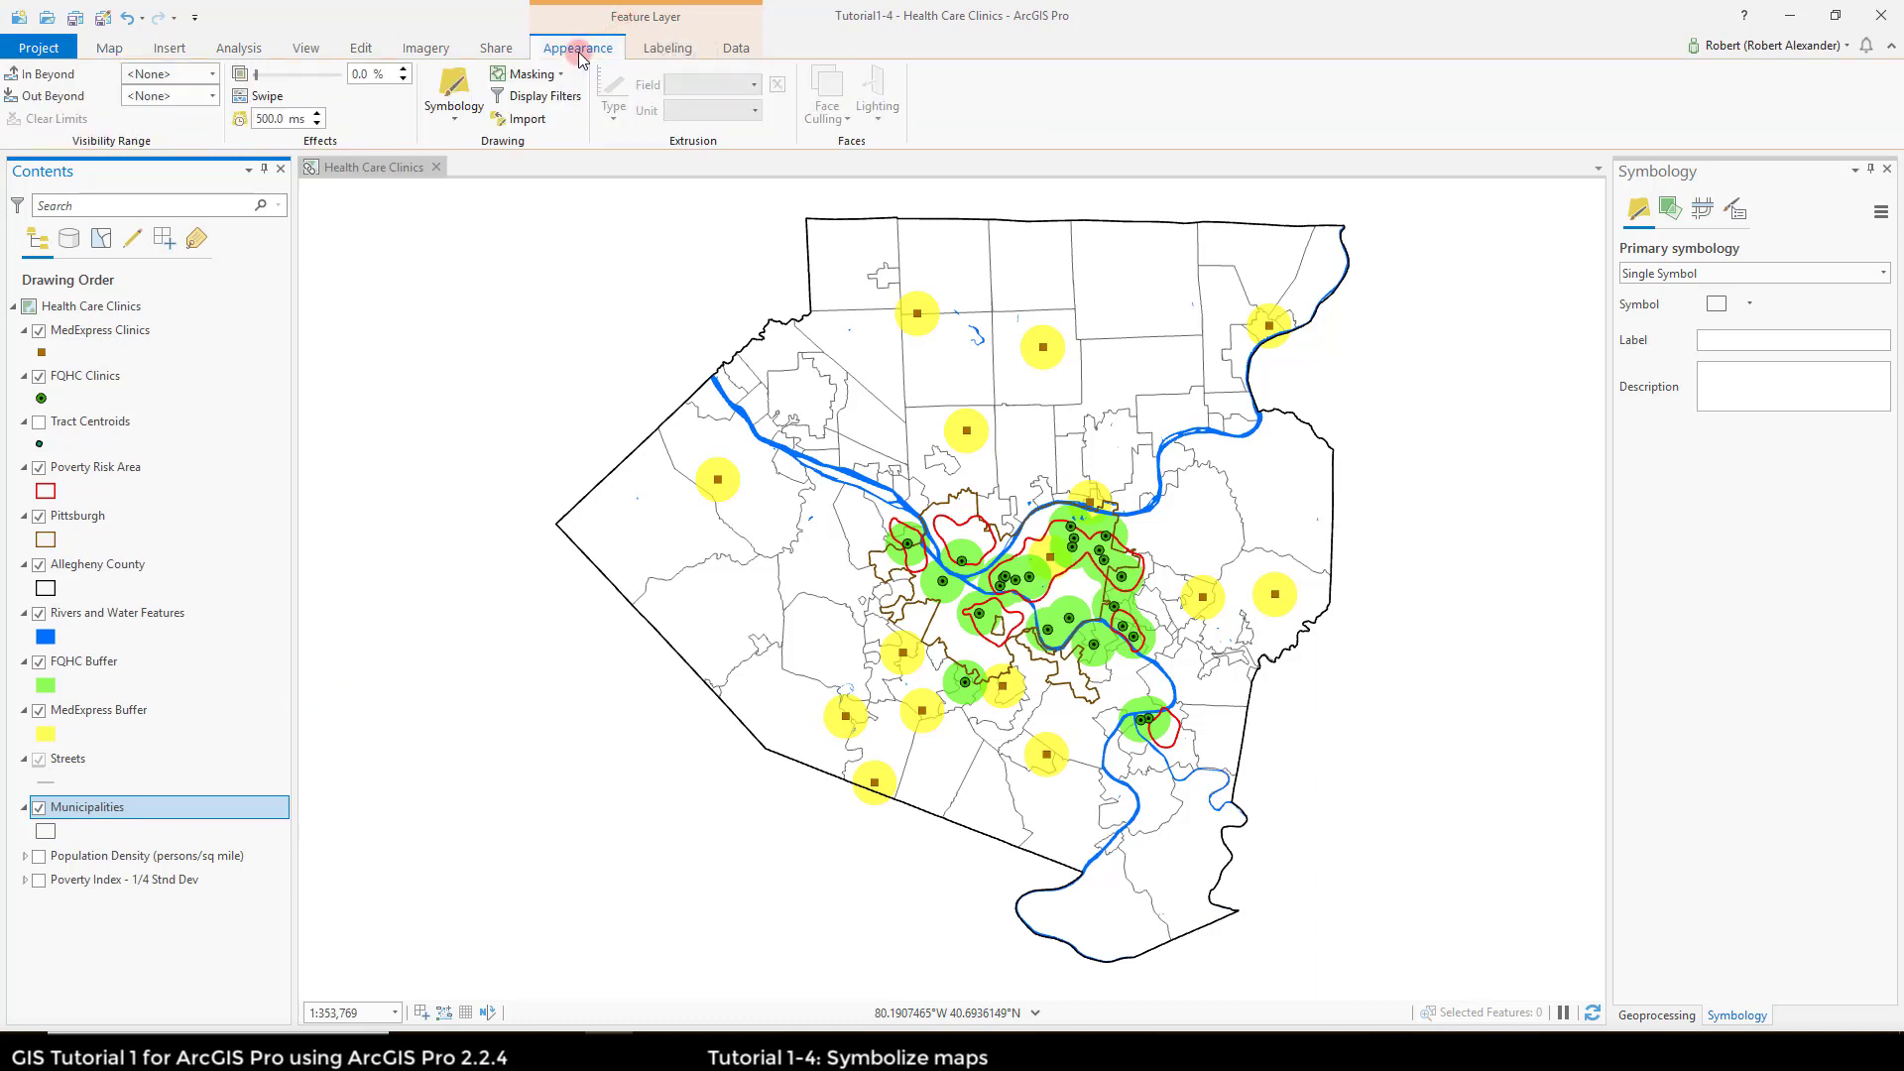
{"action": "left_click", "coordinate": [459, 111]}
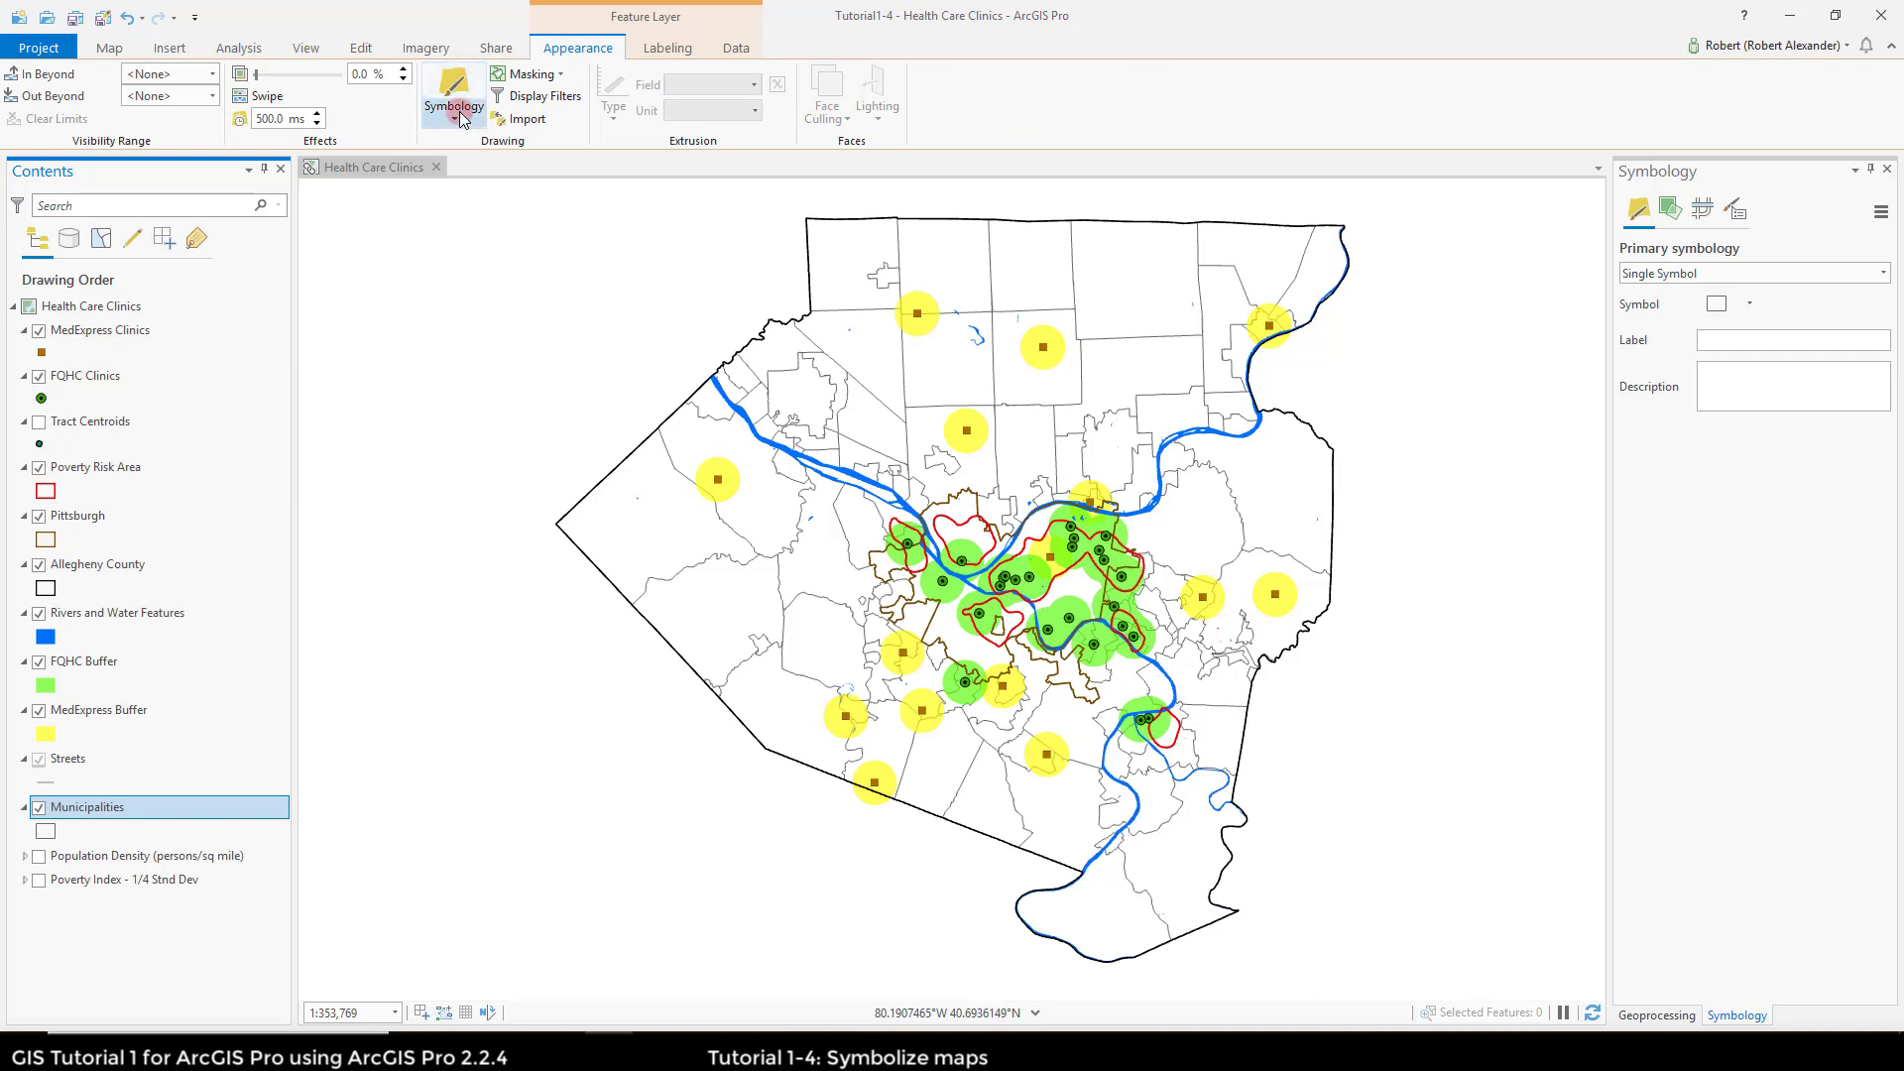
{"action": "left_click", "coordinate": [740, 50]}
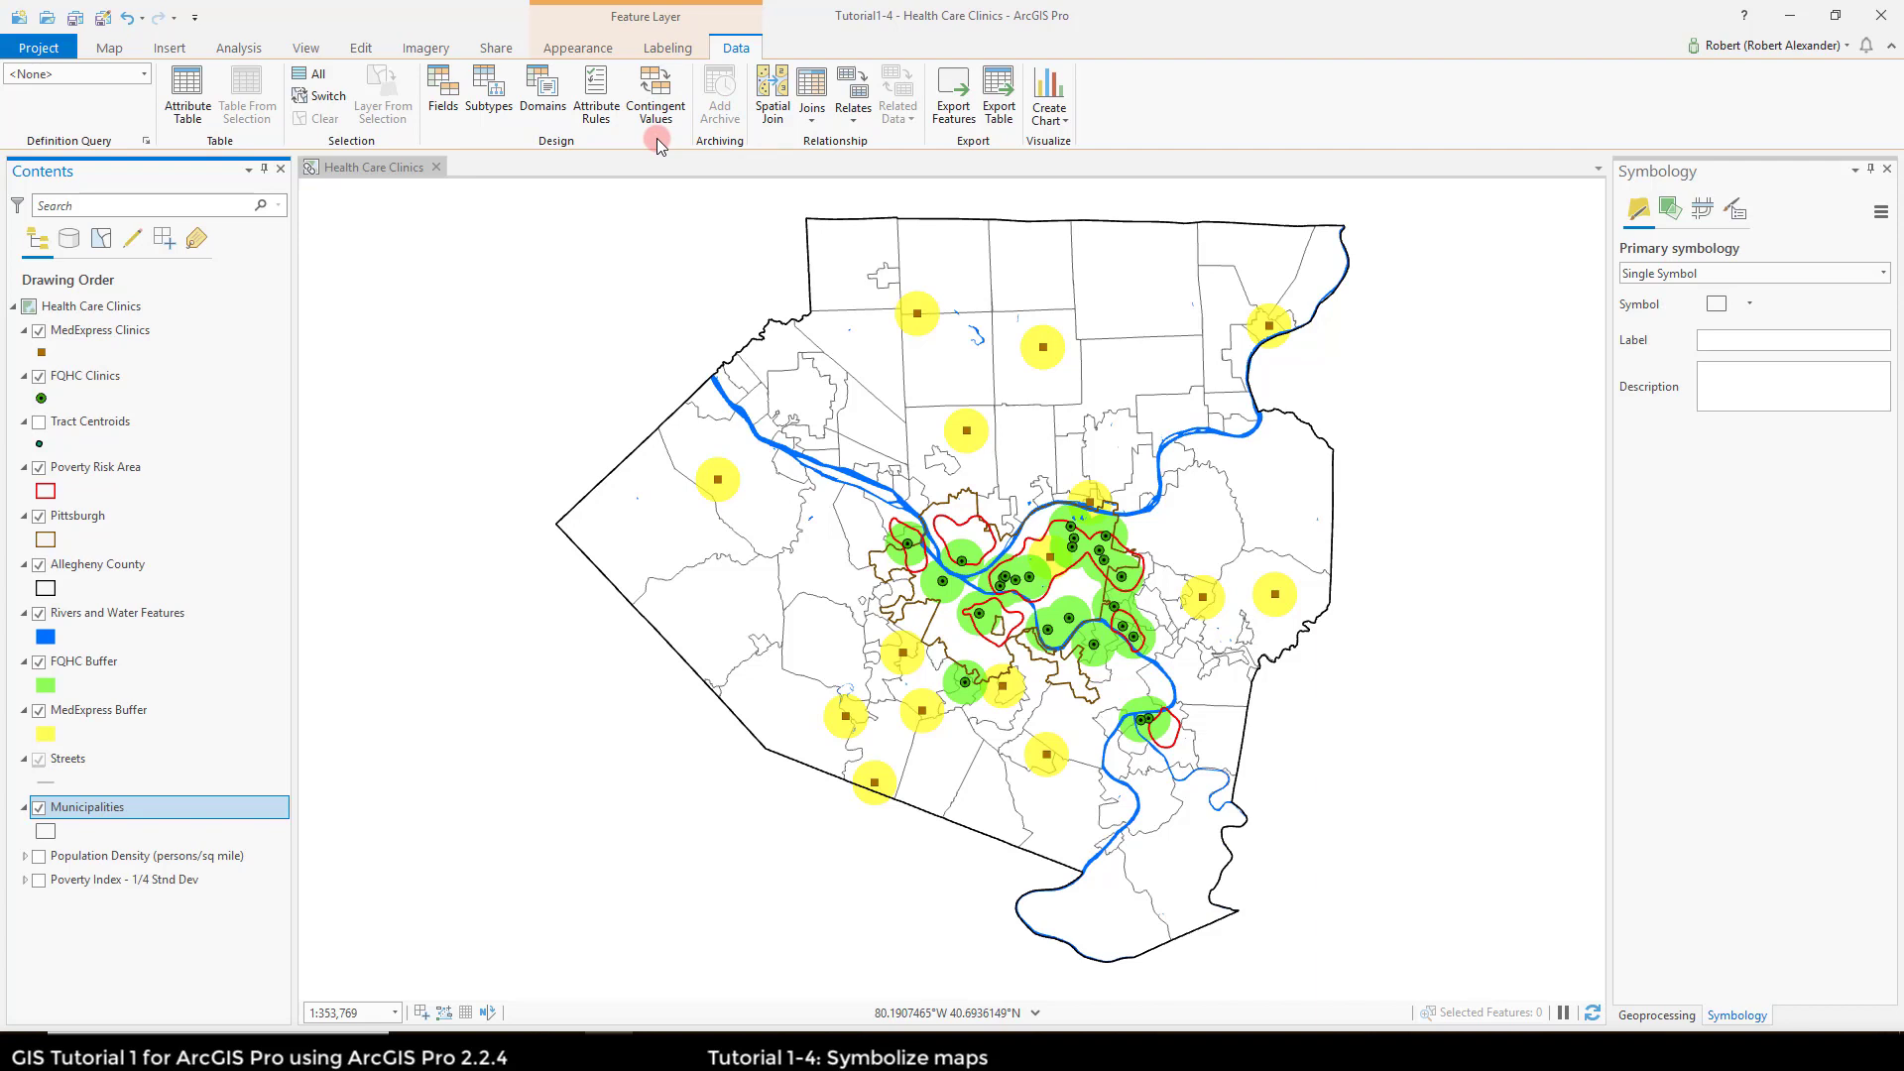
Step: Label the Municipalities features through the layer's labeling options
{"action": "left_click", "coordinate": [683, 49]}
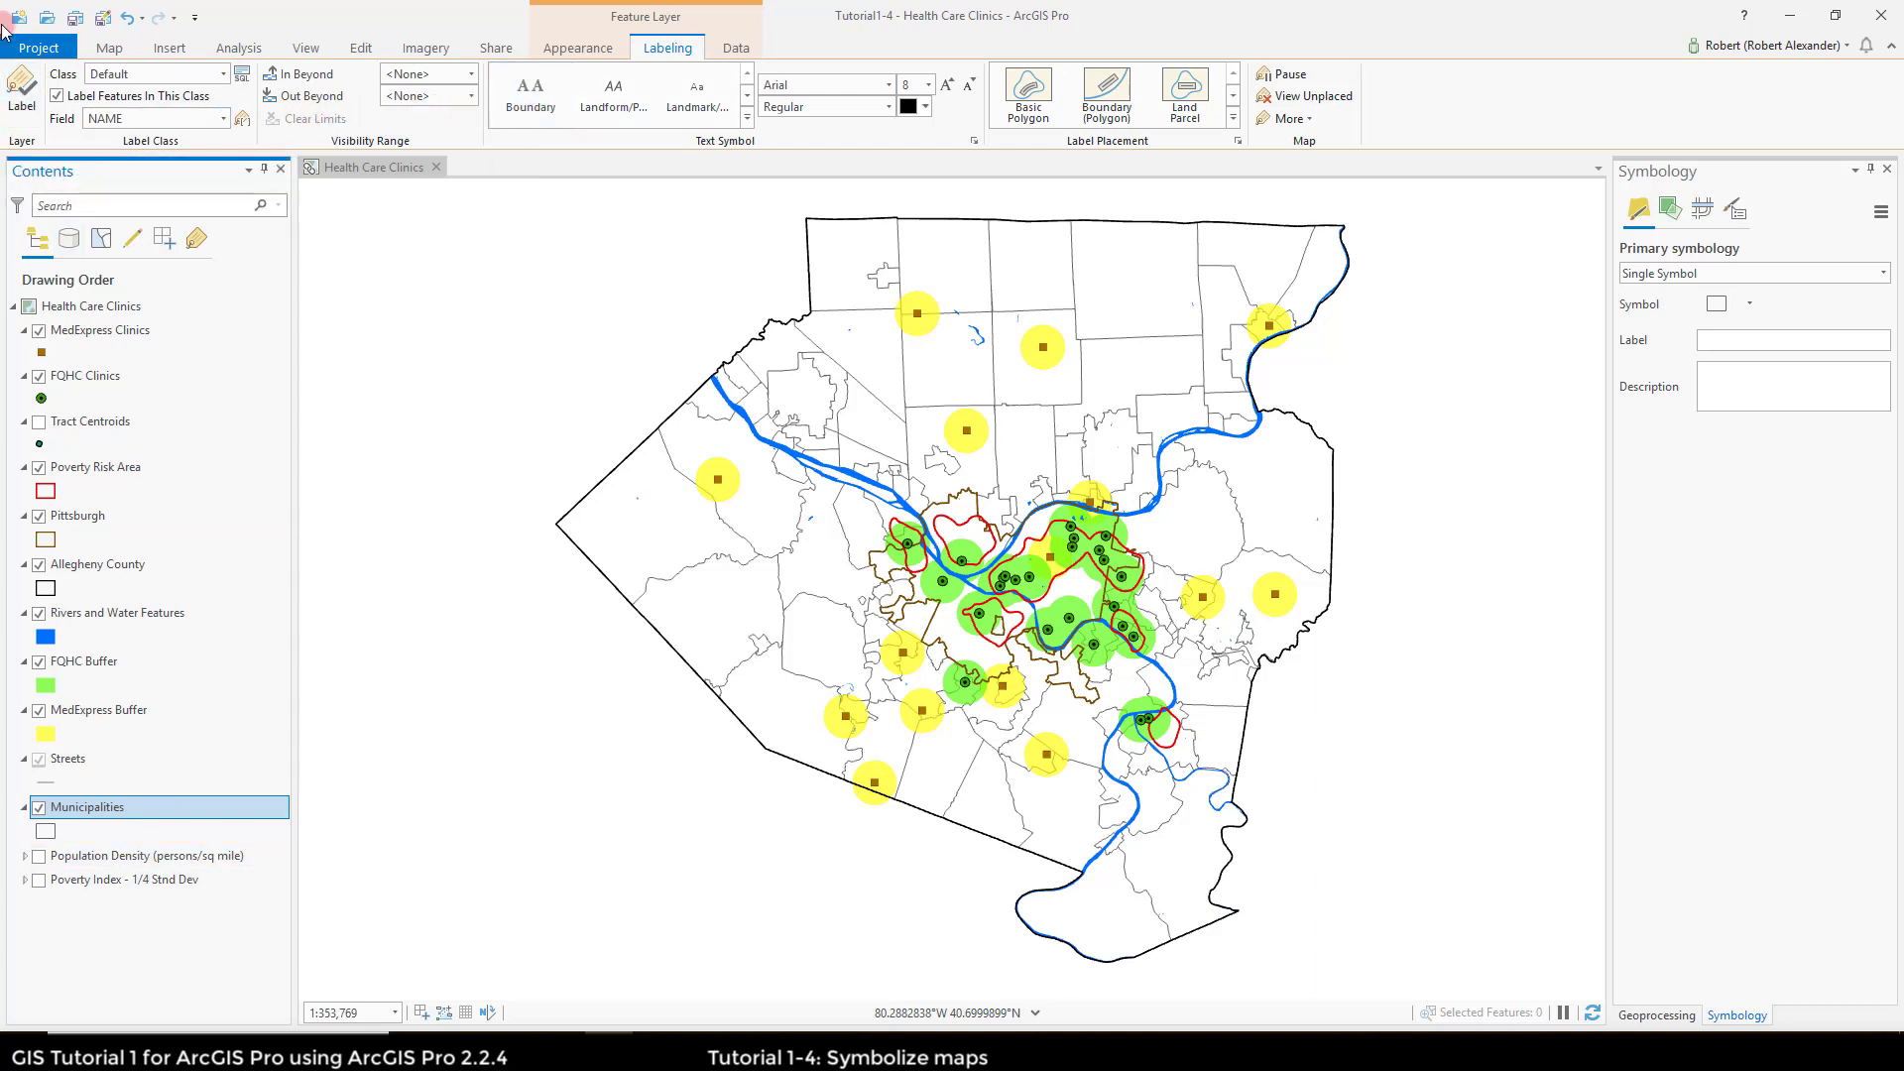
{"action": "left_click", "coordinate": [34, 107]}
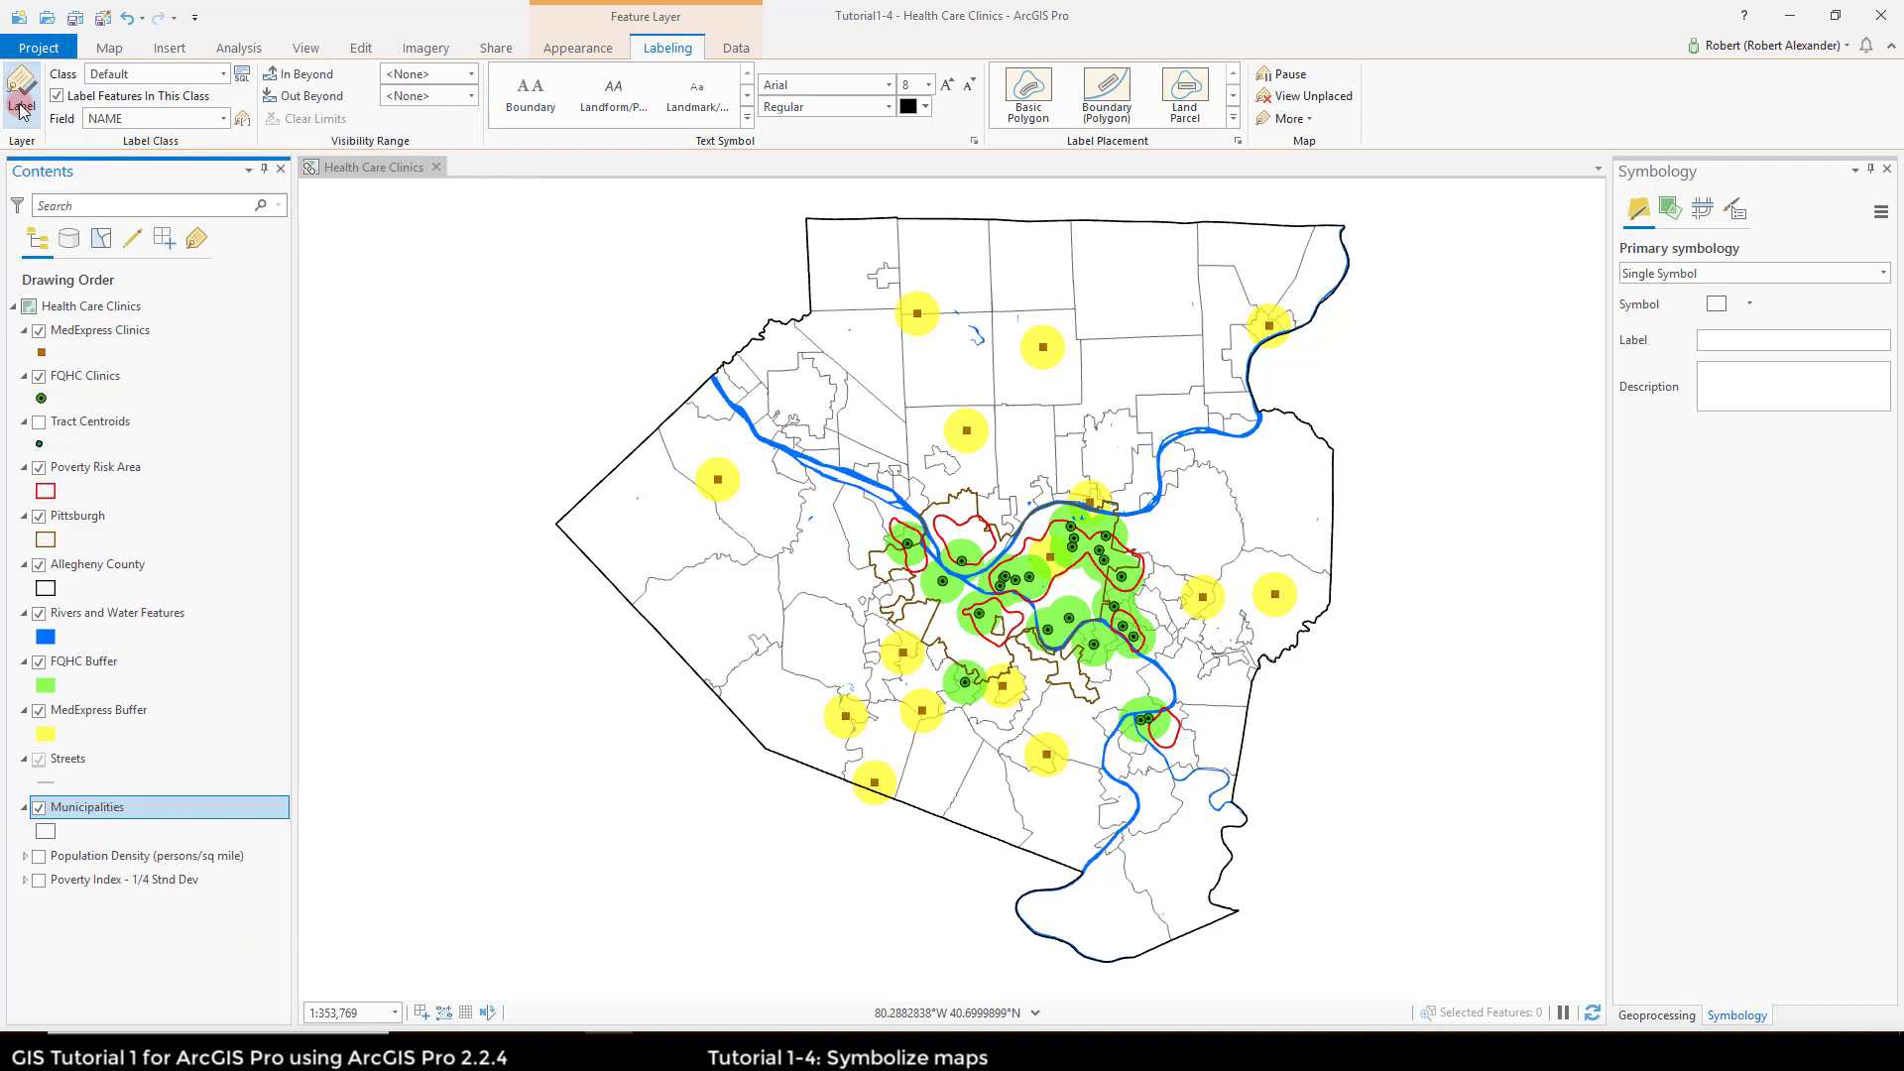
Step: Toggle labeling for the Municipalities layer, leaving its labels turned on
{"action": "left_click", "coordinate": [398, 319]}
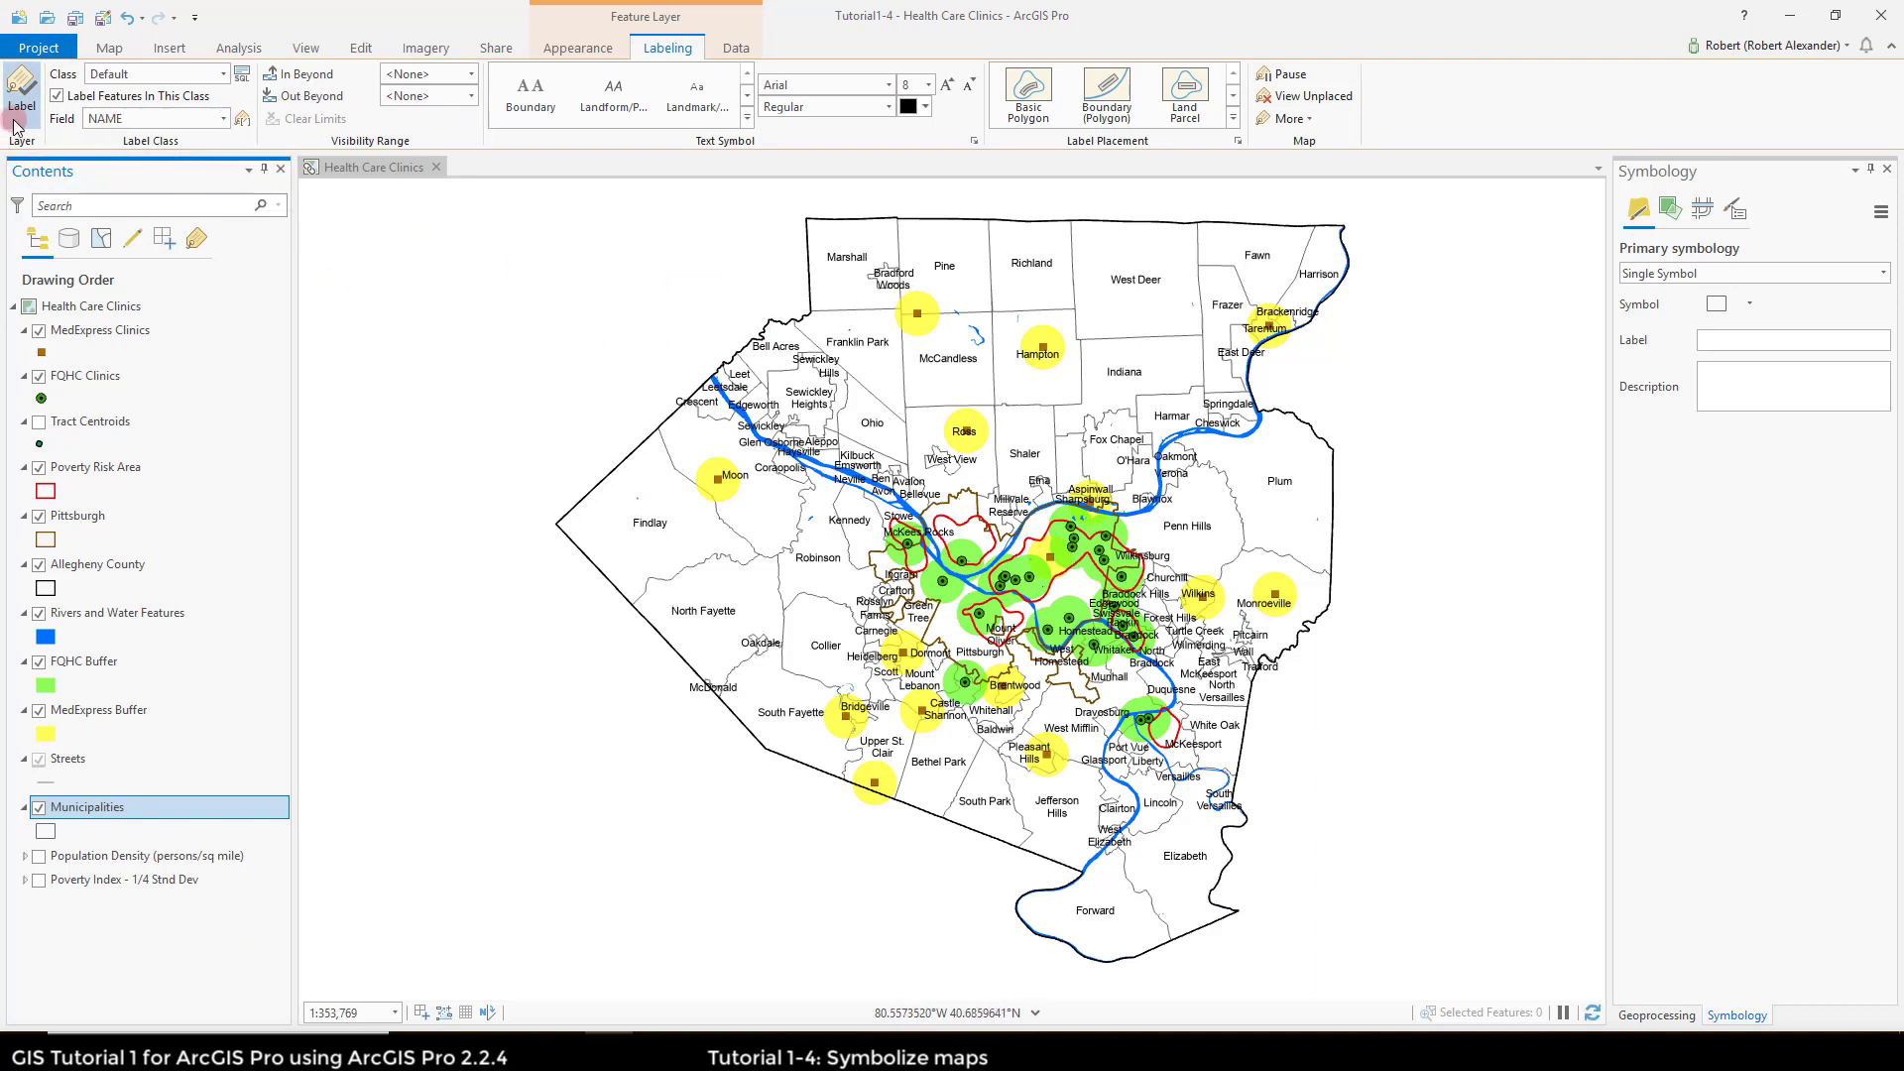
{"action": "left_click", "coordinate": [423, 114]}
{"action": "left_click", "coordinate": [17, 86]}
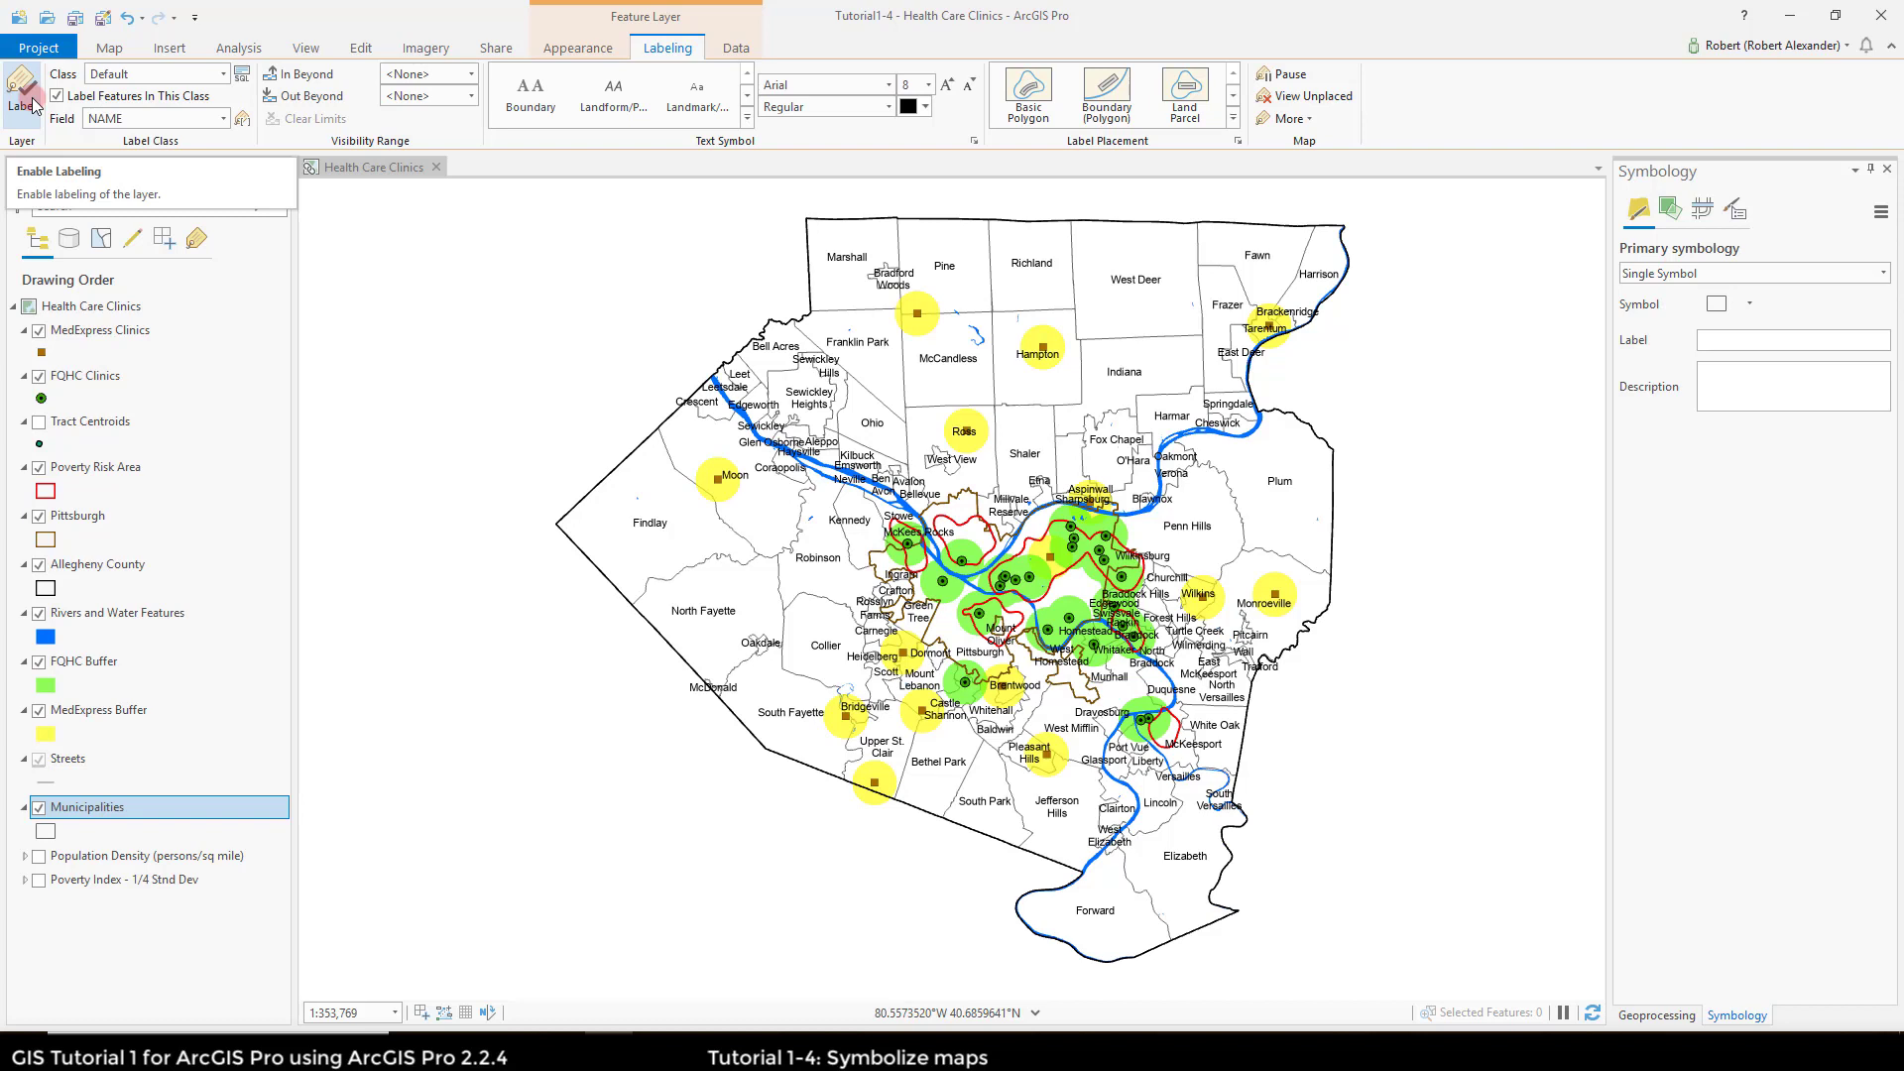
{"action": "left_click", "coordinate": [33, 100]}
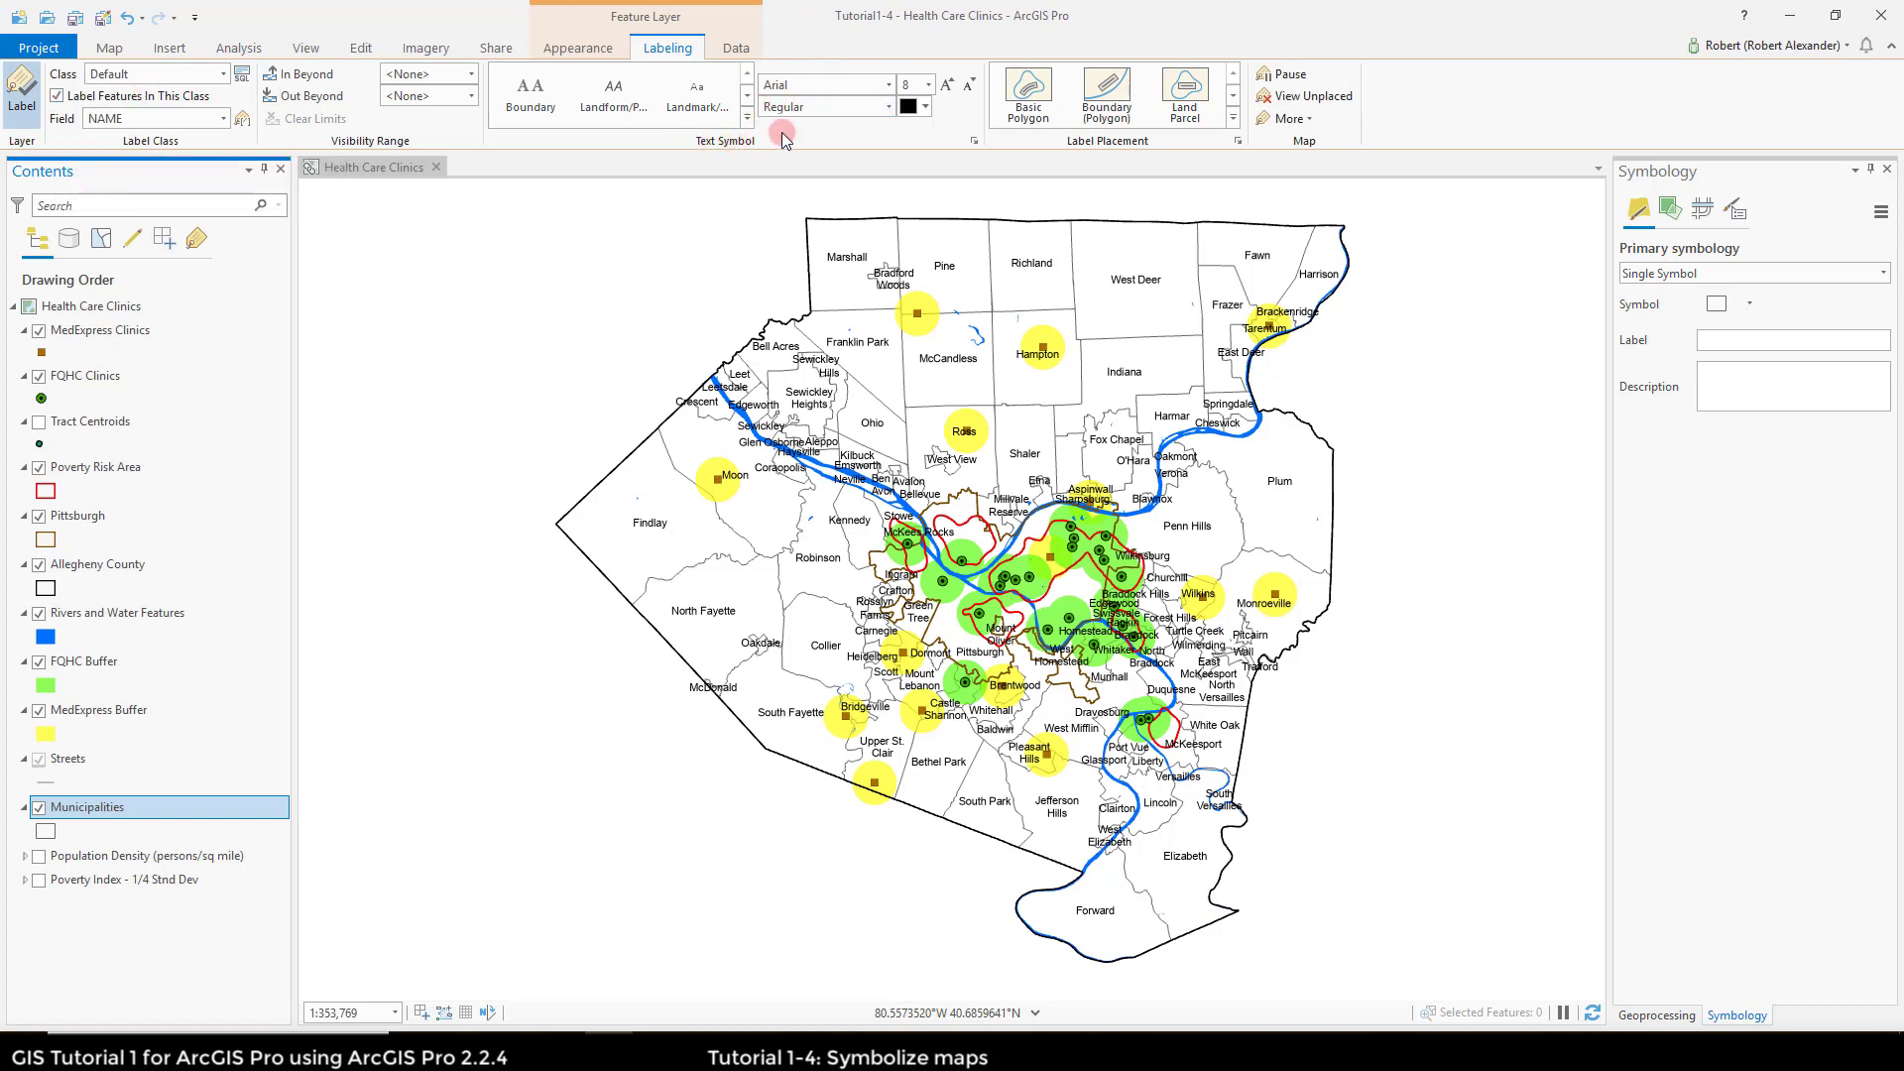
Step: Set the Municipalities label text to size 7 and change its color to dark gray
{"action": "left_click", "coordinate": [928, 85]}
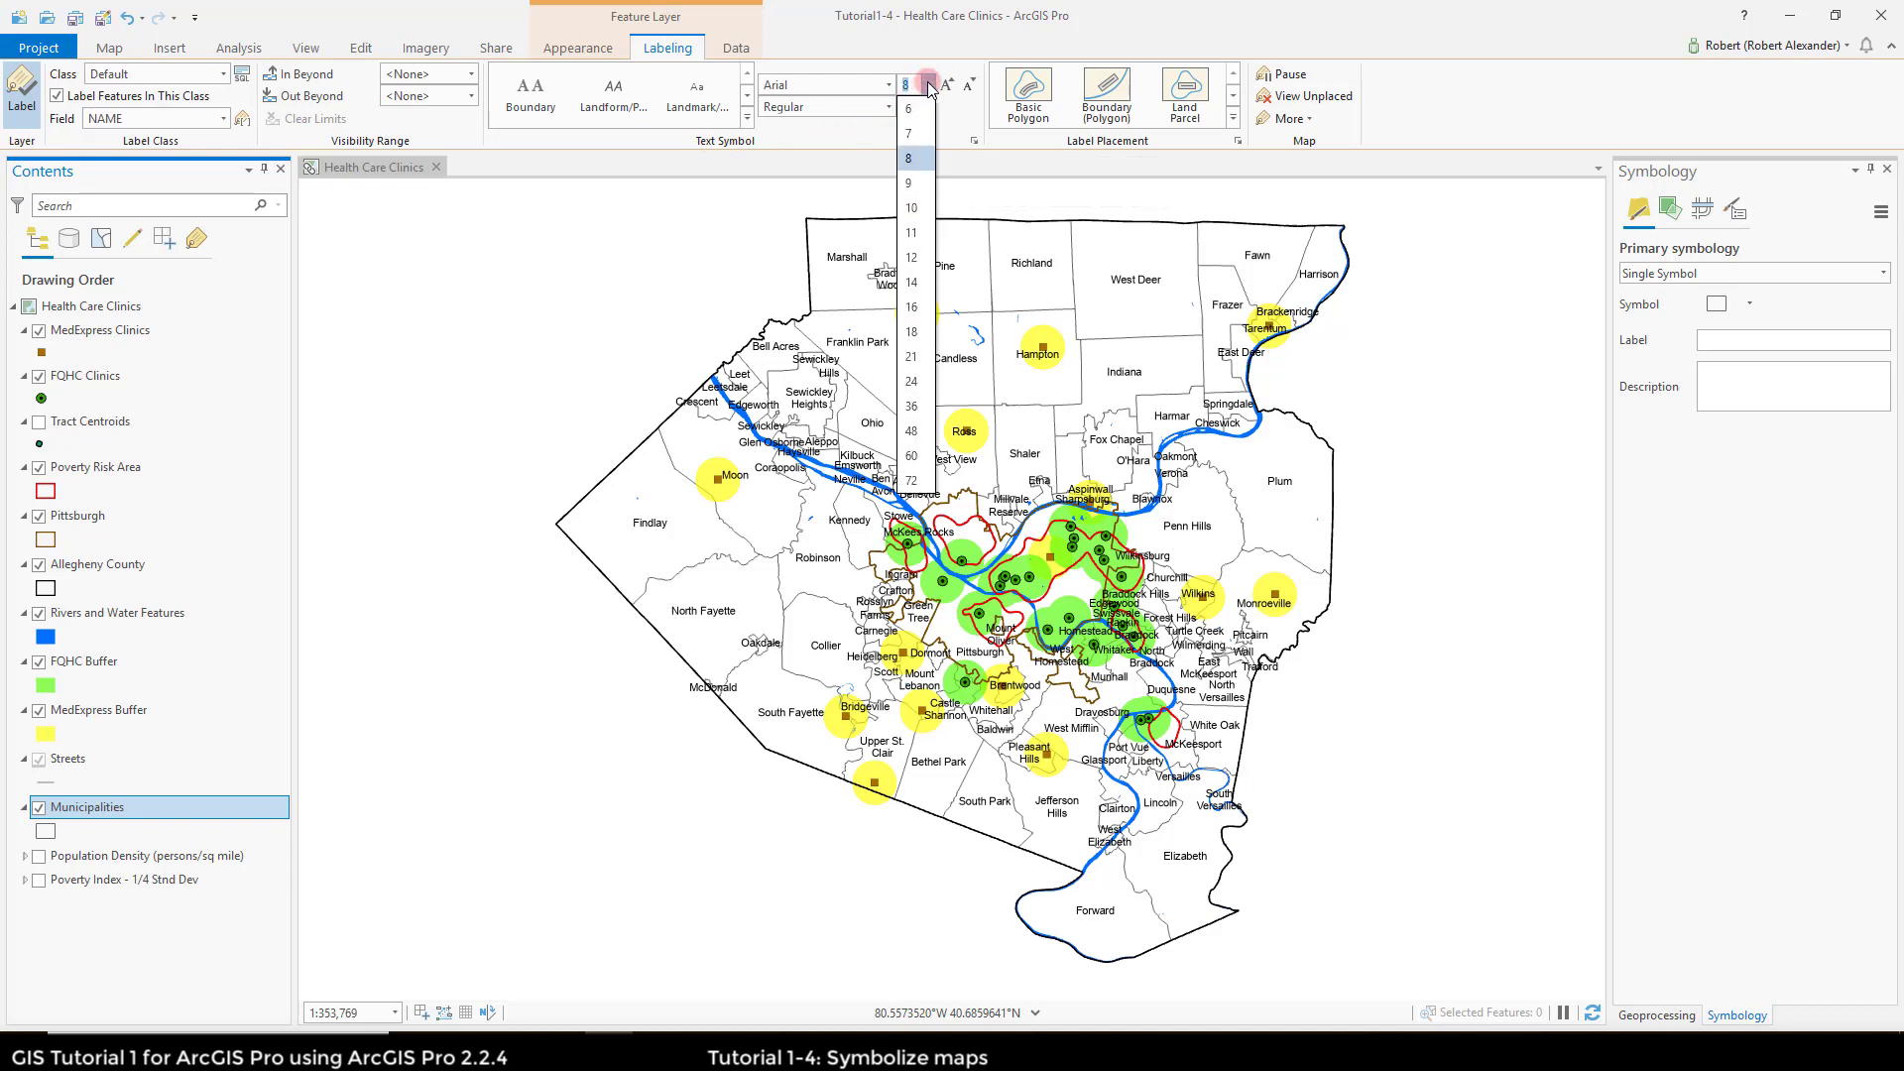
{"action": "left_click", "coordinate": [913, 136]}
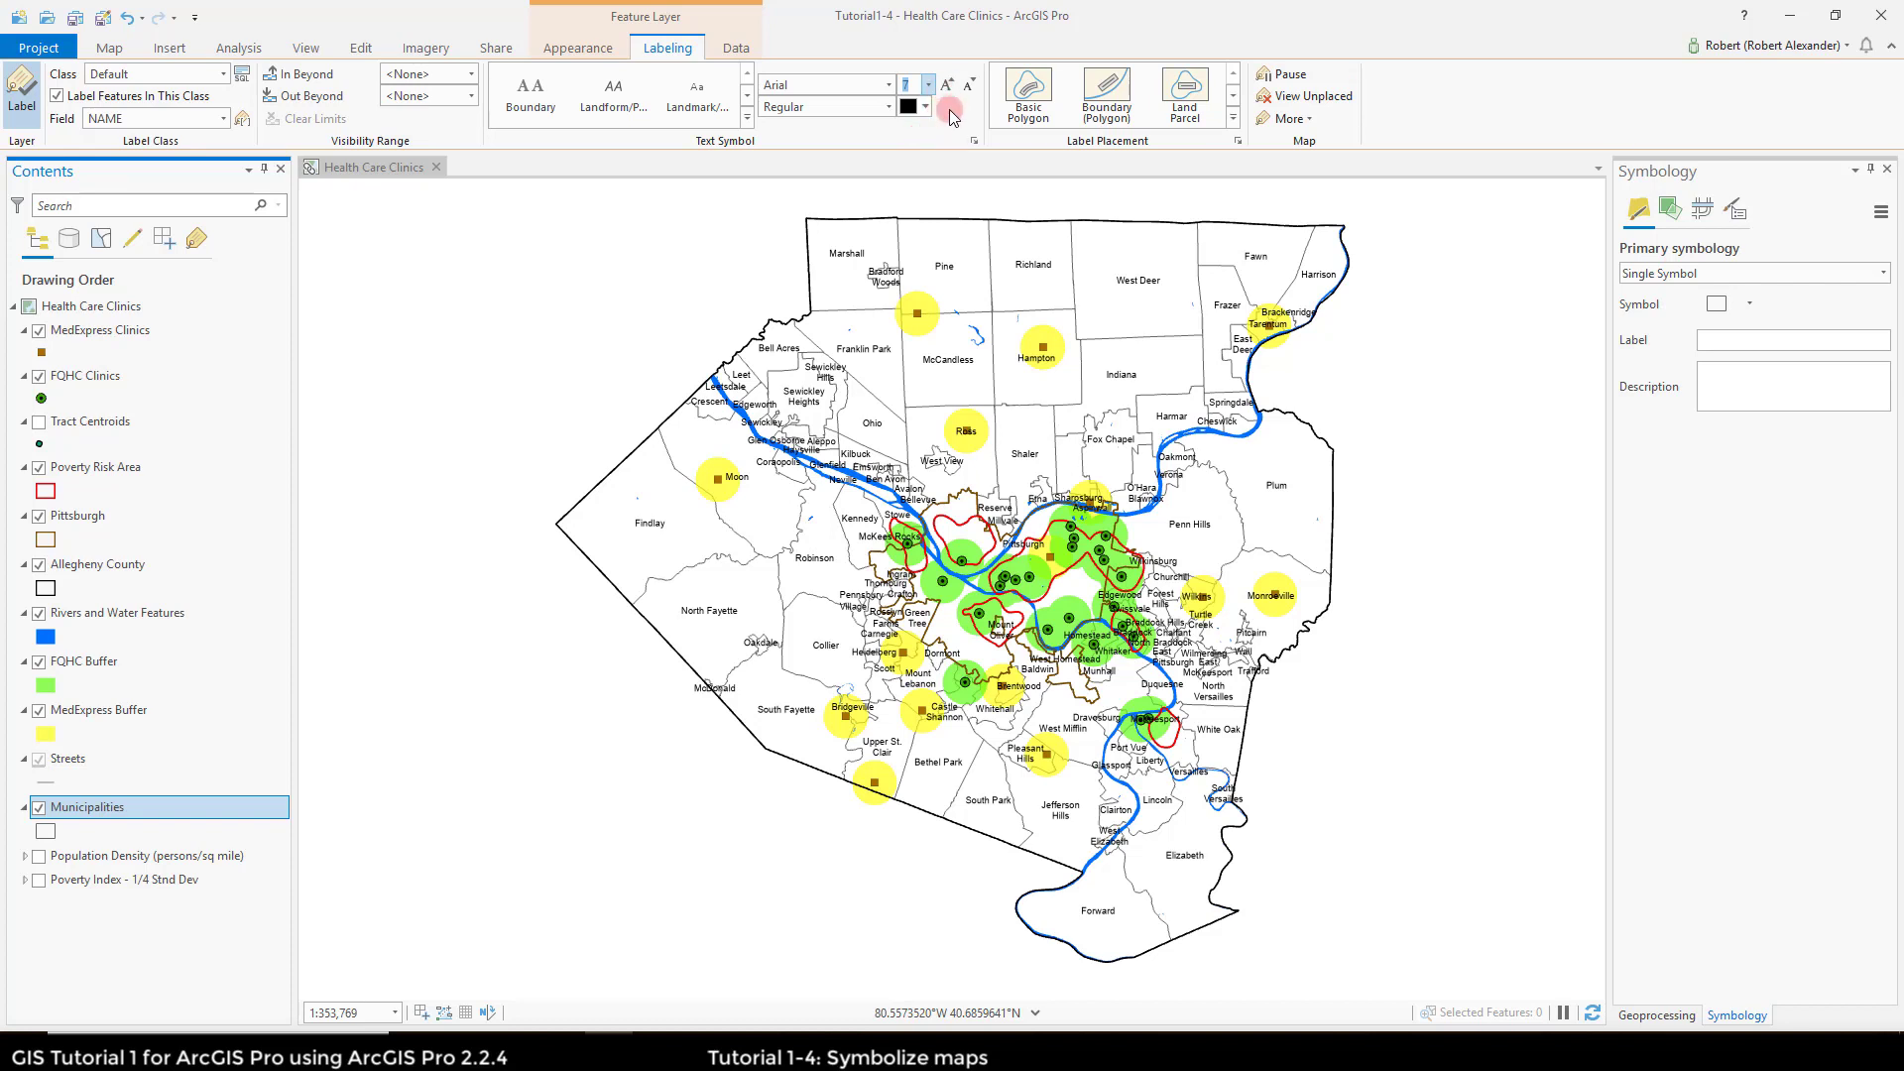
{"action": "left_click", "coordinate": [905, 322]}
{"action": "left_click", "coordinate": [921, 119]}
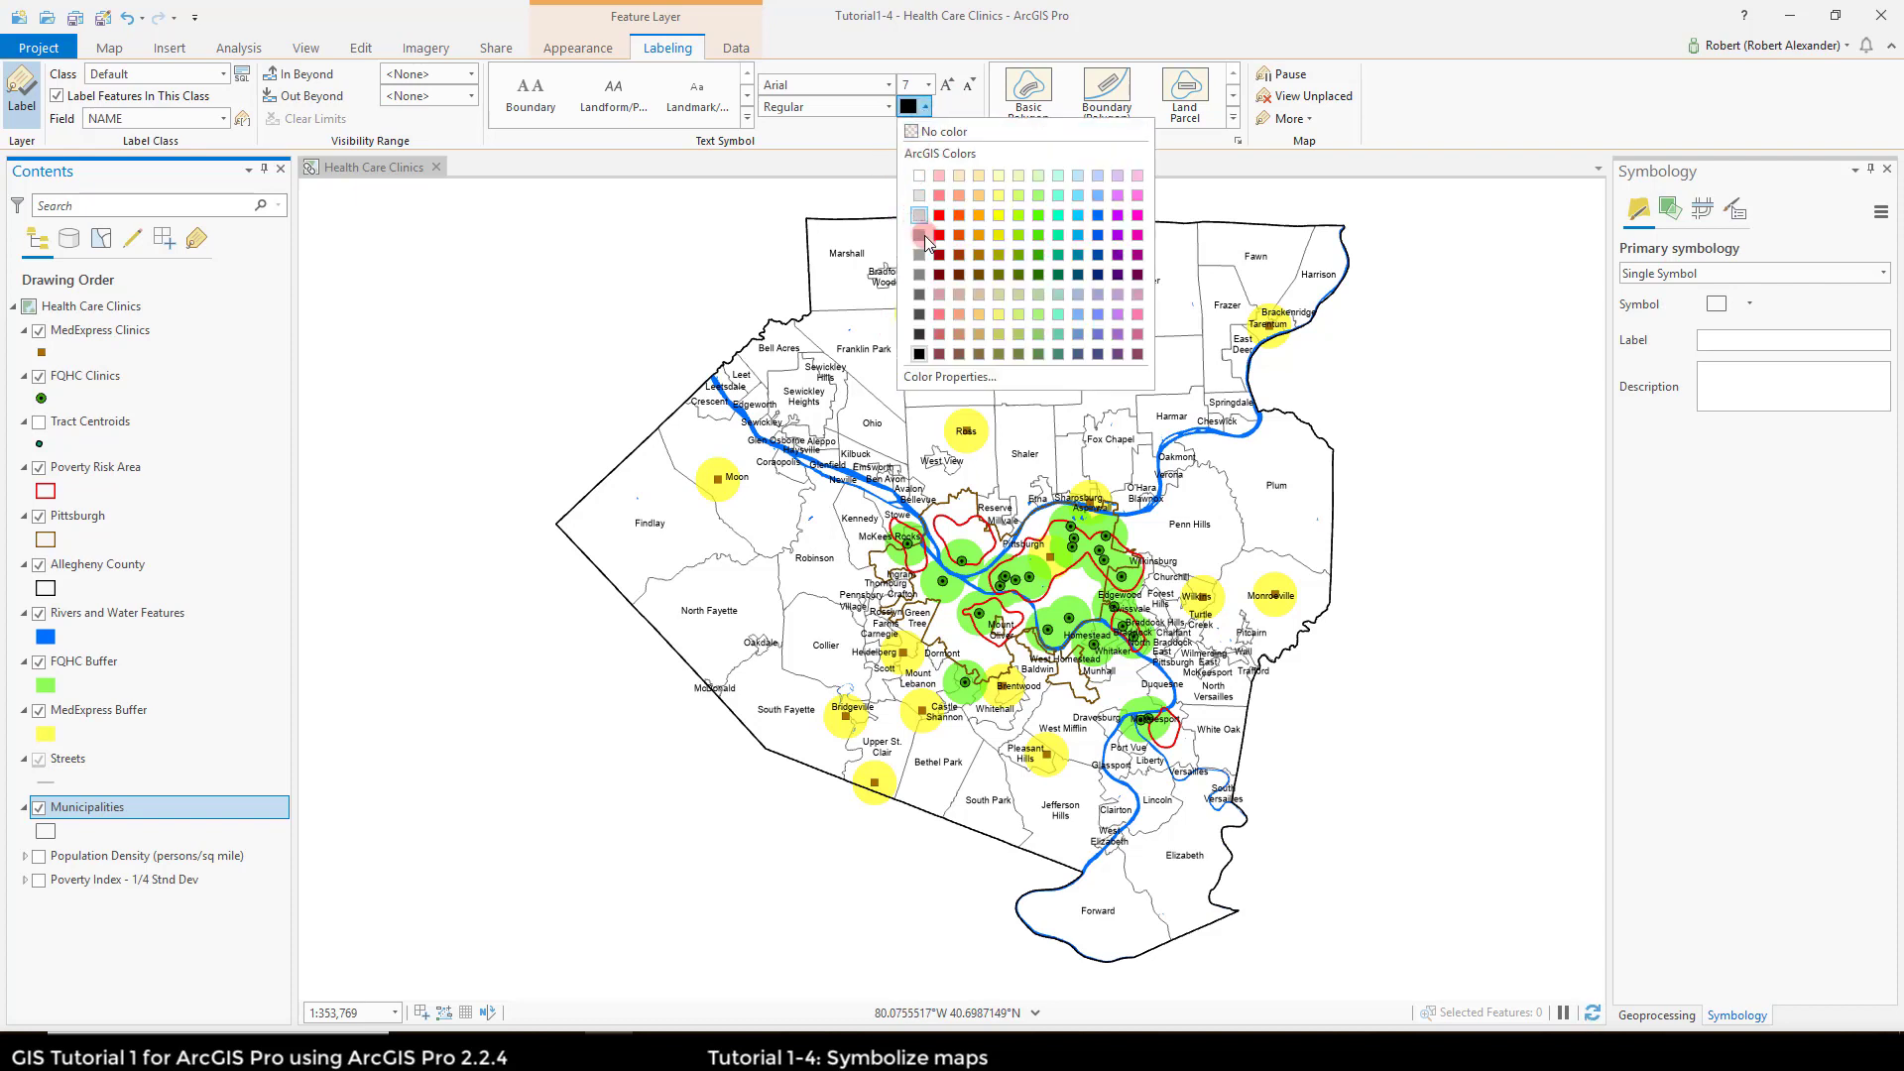
{"action": "left_click", "coordinate": [916, 294]}
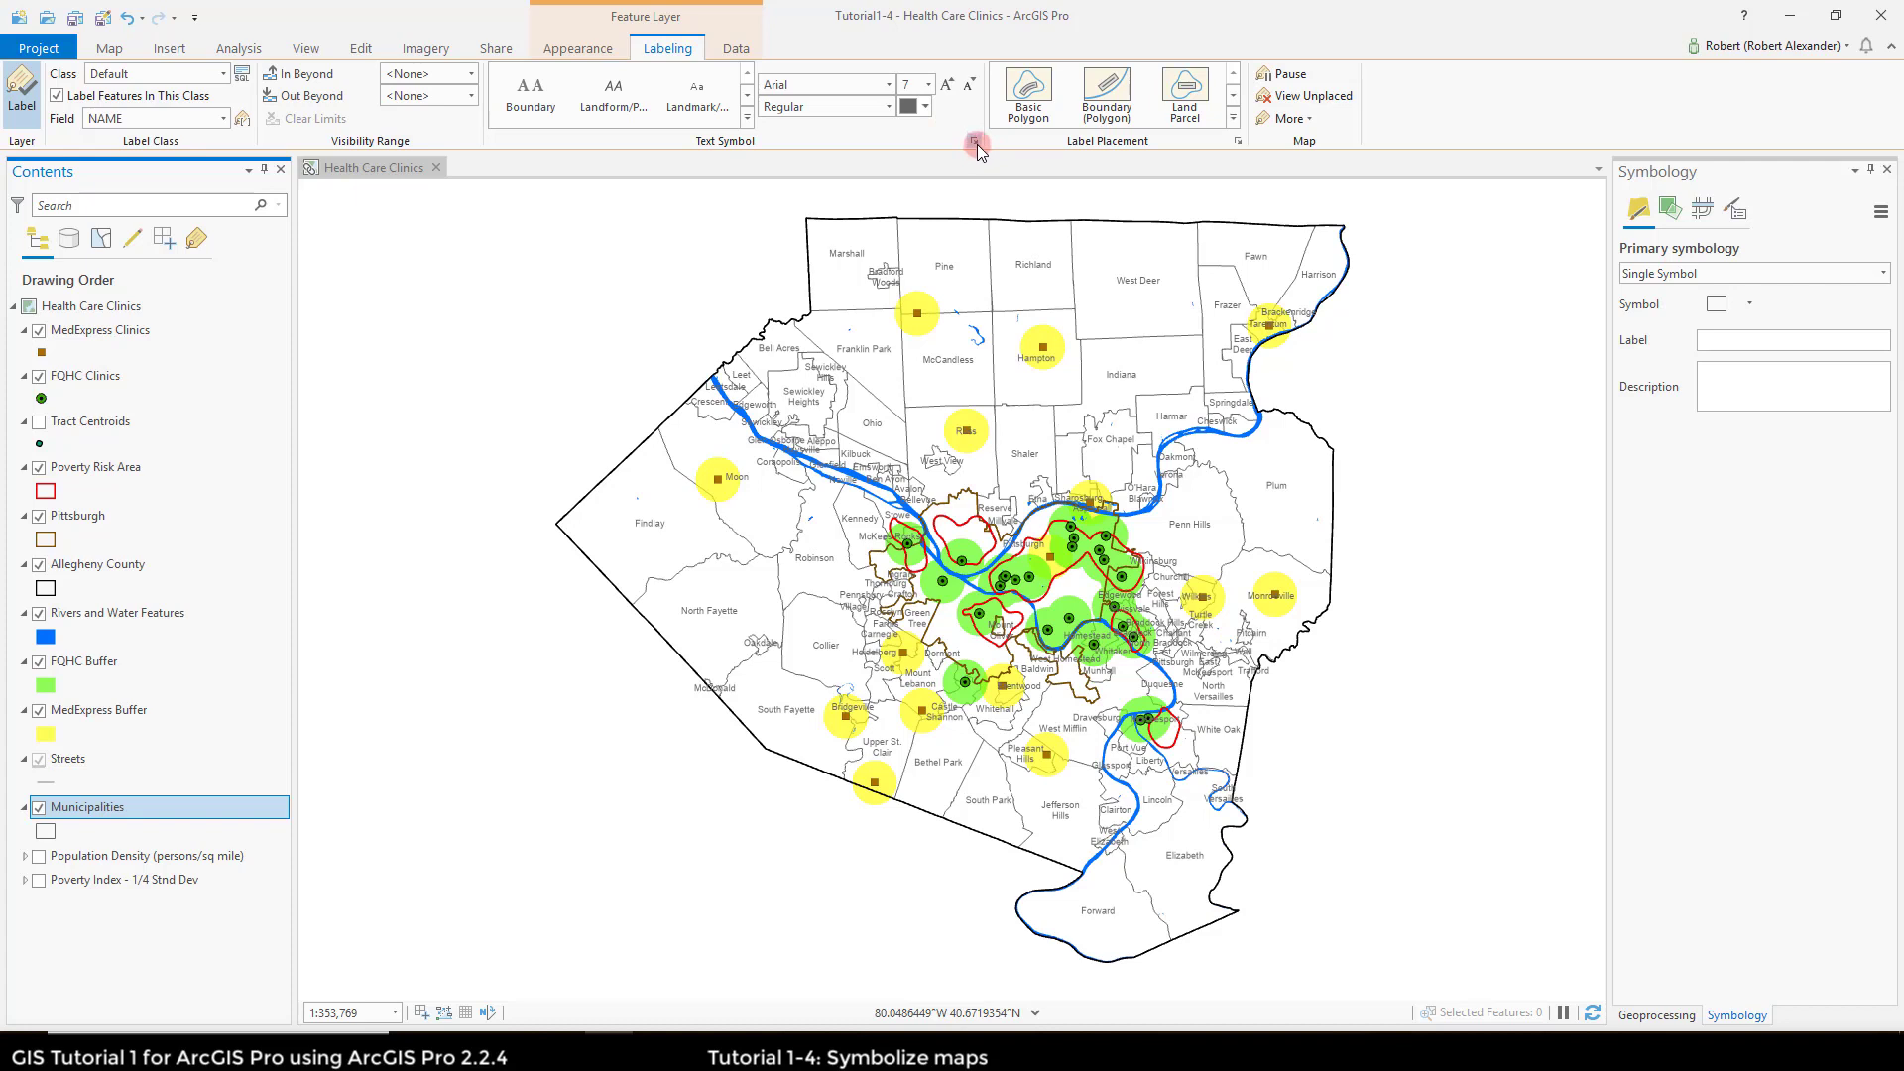
Step: Open the Municipalities label symbol settings and examine the Appearance and Position options
{"action": "left_click", "coordinate": [976, 142]}
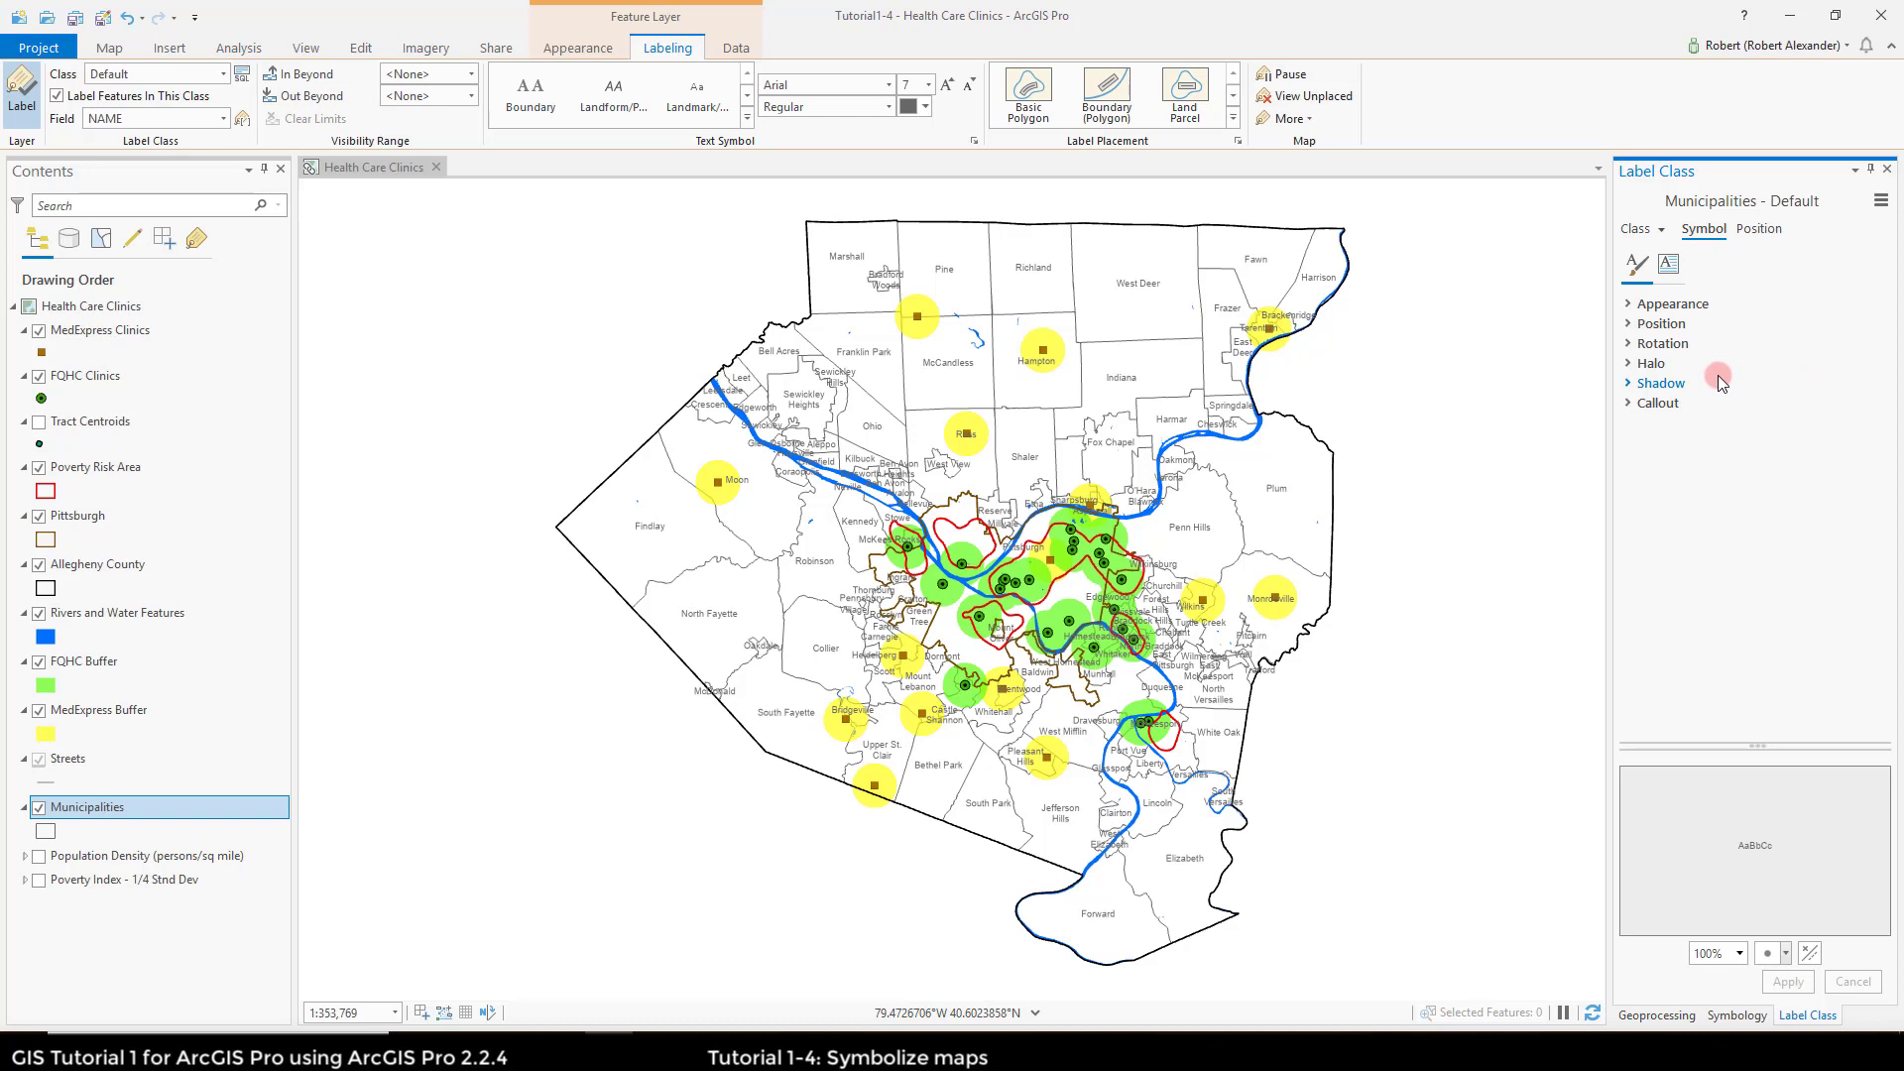
{"action": "left_click", "coordinate": [1629, 304]}
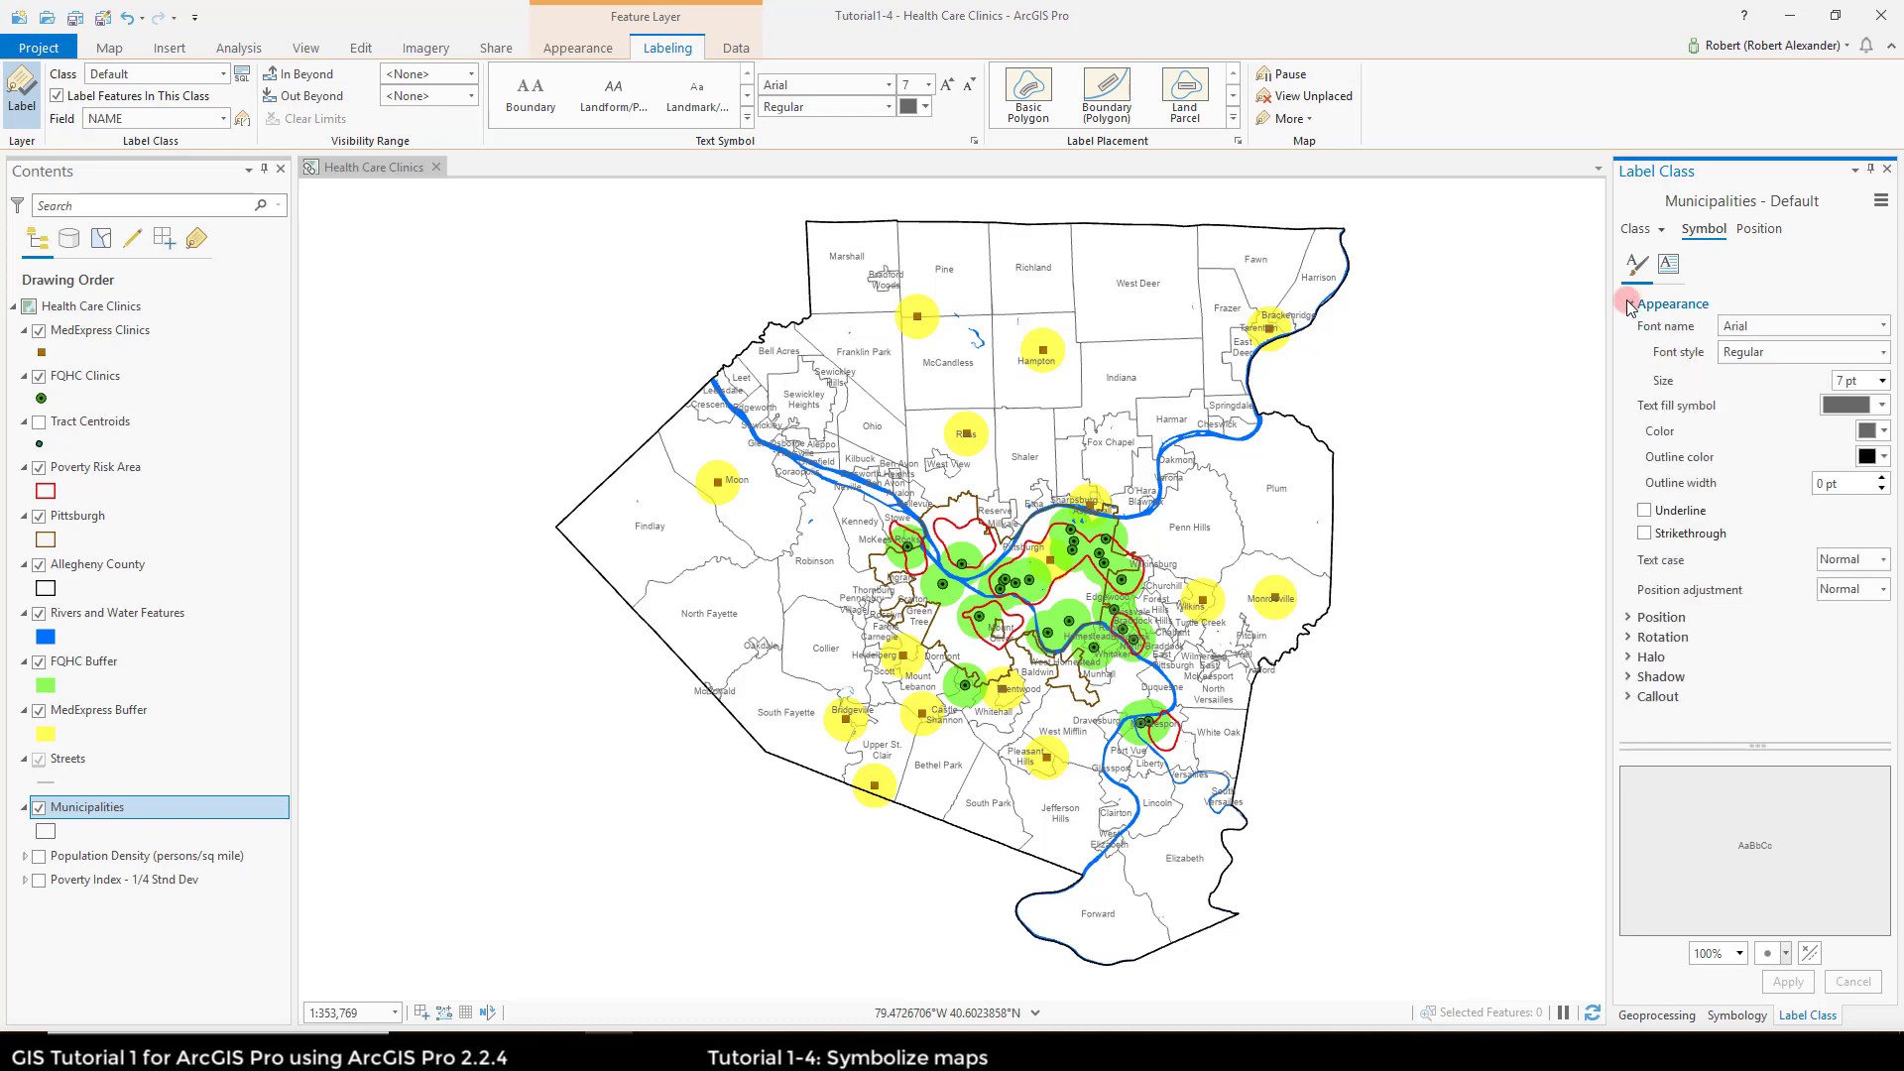
{"action": "left_click", "coordinate": [1635, 617]}
{"action": "scroll", "coordinate": [1682, 613], "scroll_direction": "down", "scroll_amount": 1}
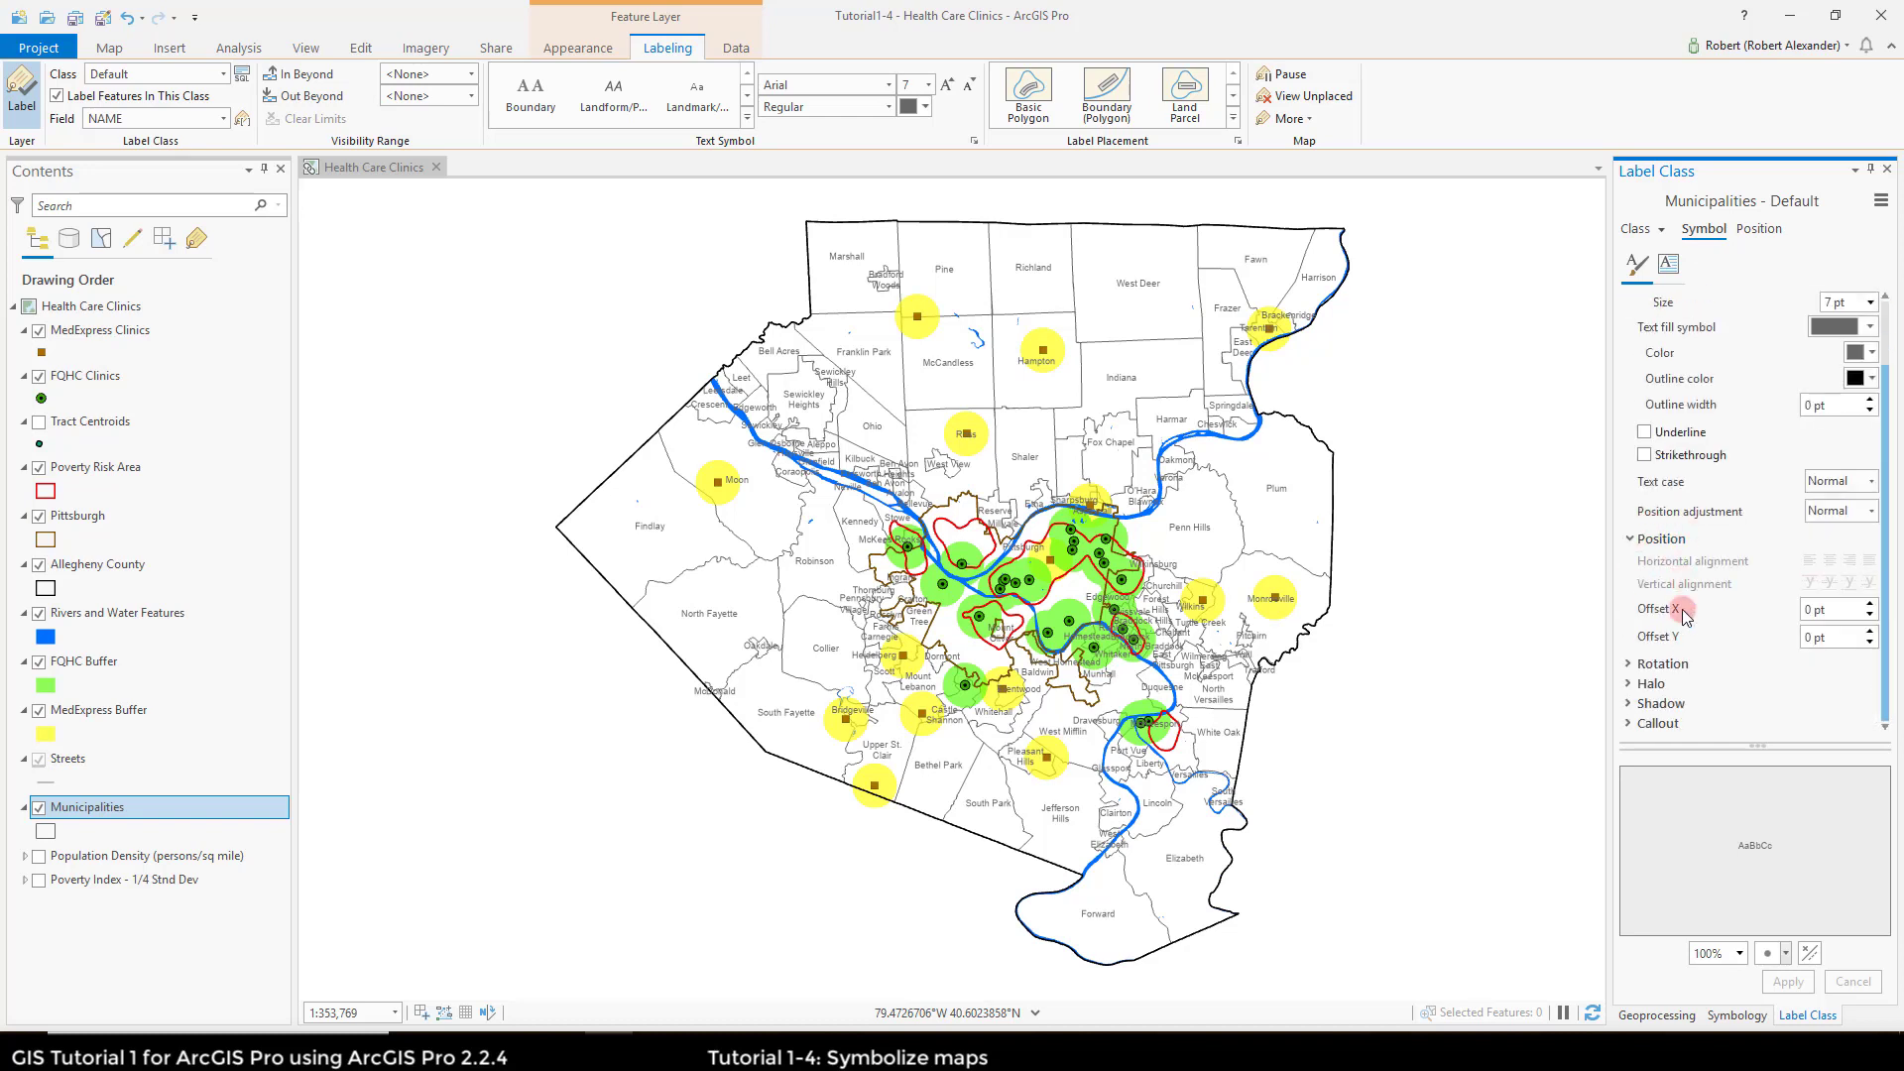
{"action": "scroll", "coordinate": [1682, 613], "scroll_direction": "up", "scroll_amount": 1}
{"action": "scroll", "coordinate": [1682, 613], "scroll_direction": "down", "scroll_amount": 1}
{"action": "scroll", "coordinate": [1683, 613], "scroll_direction": "up", "scroll_amount": 1}
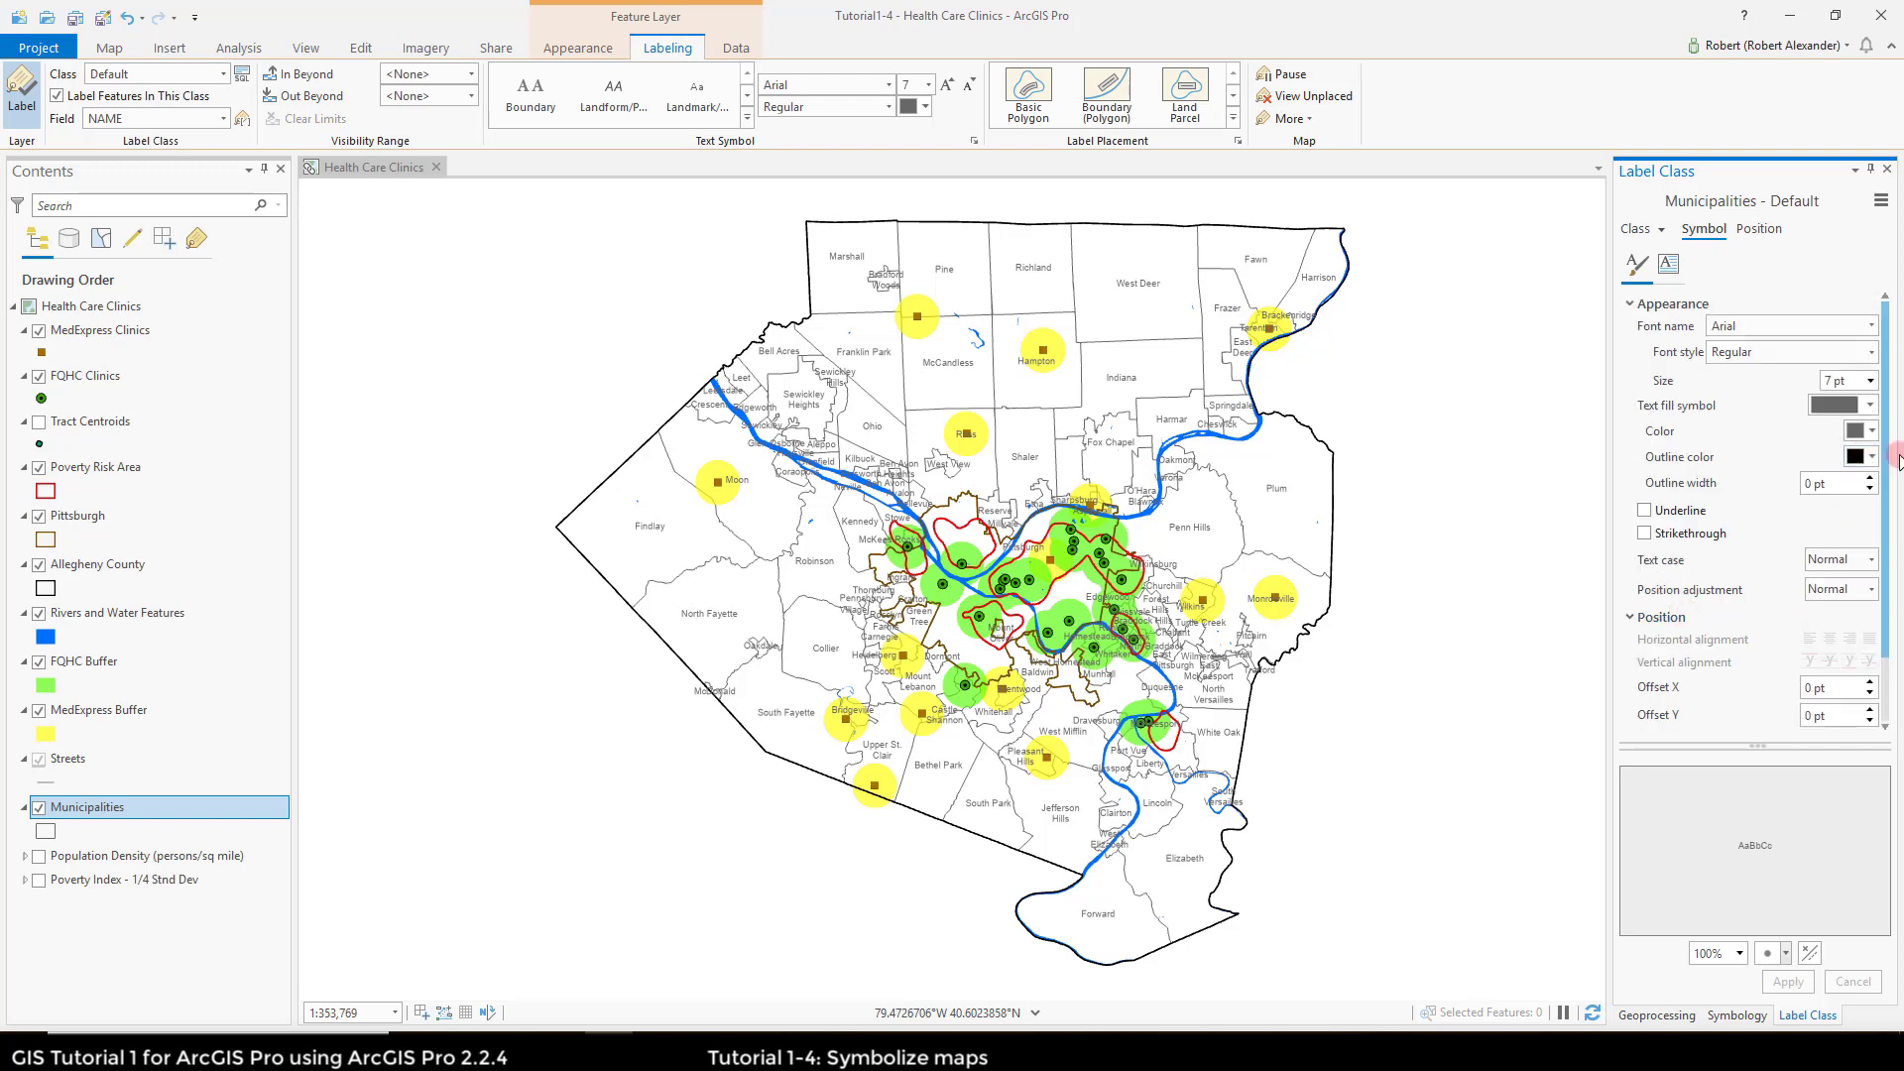
{"action": "left_click", "coordinate": [1627, 303]}
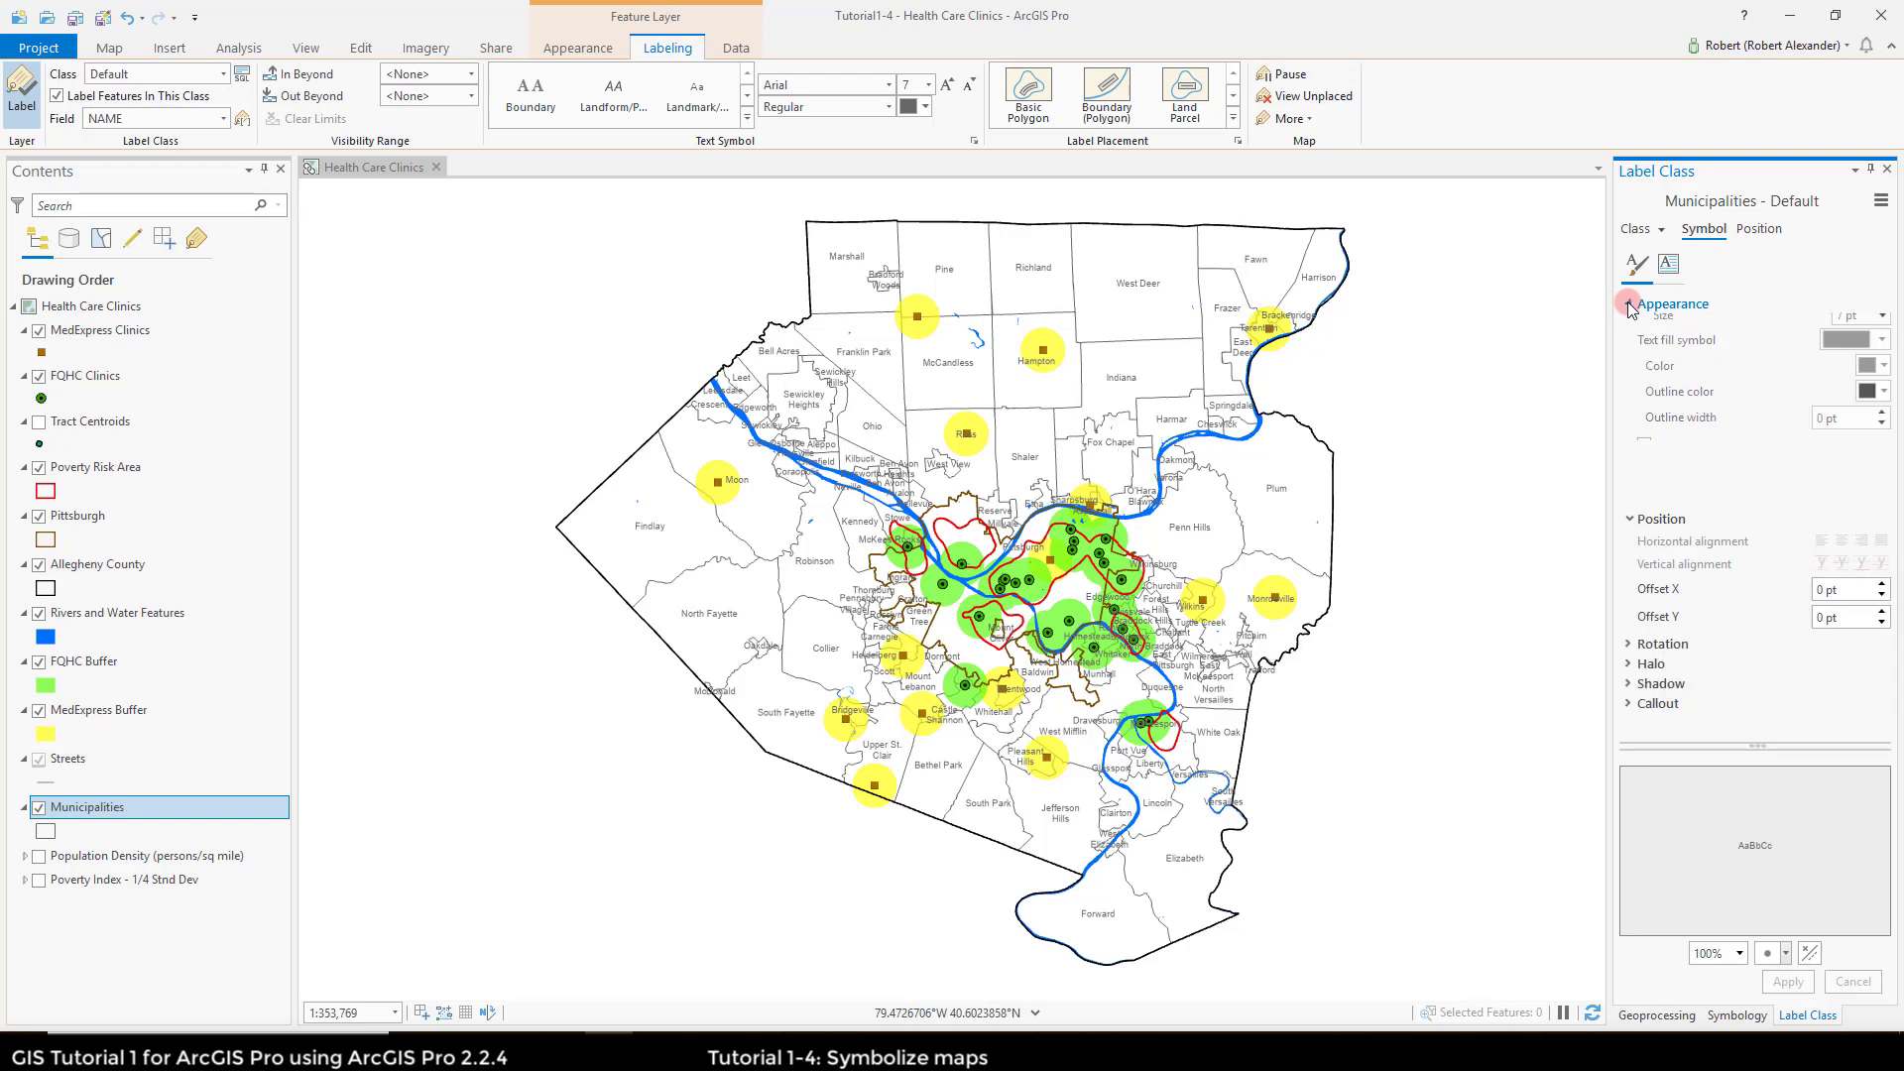
{"action": "left_click", "coordinate": [1629, 324]}
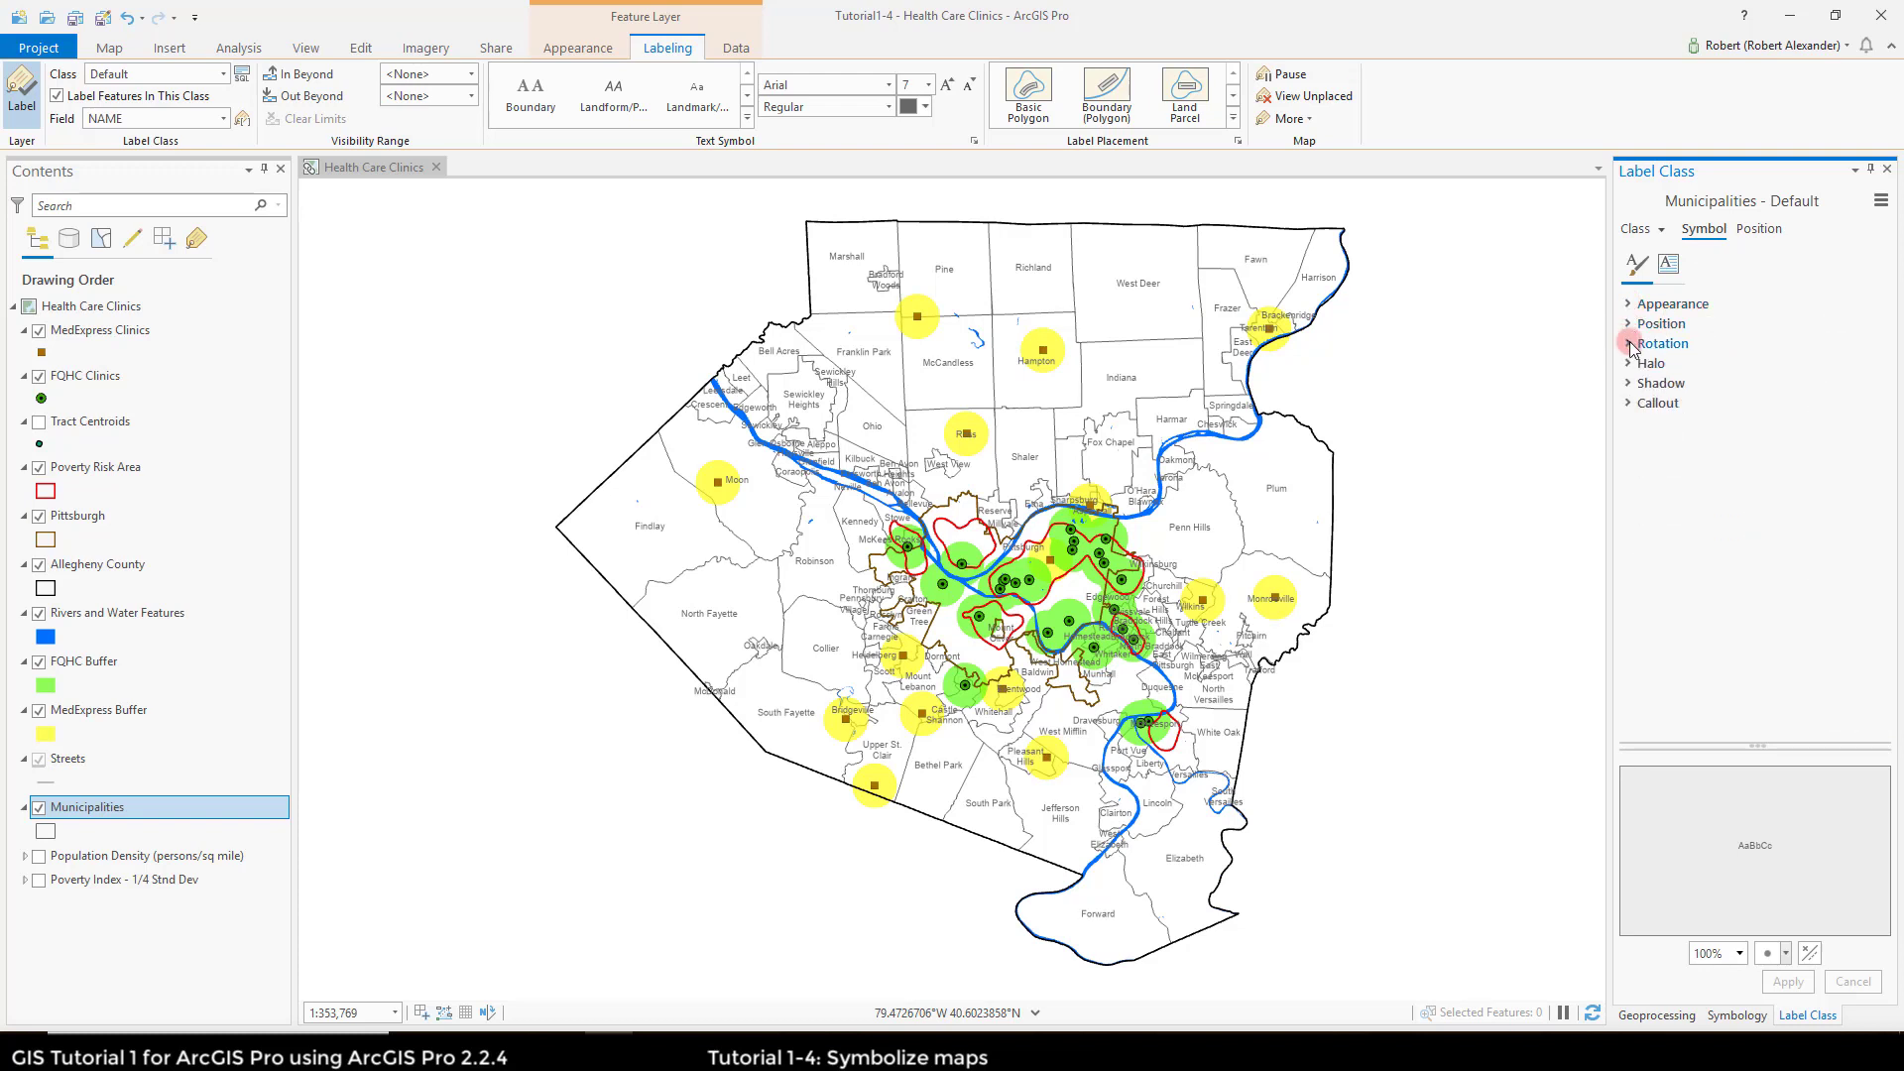
Step: Give the Municipalities labels a white halo with no outline color and a halo size of 0.75 pt, and apply the changes
{"action": "left_click", "coordinate": [1627, 365]}
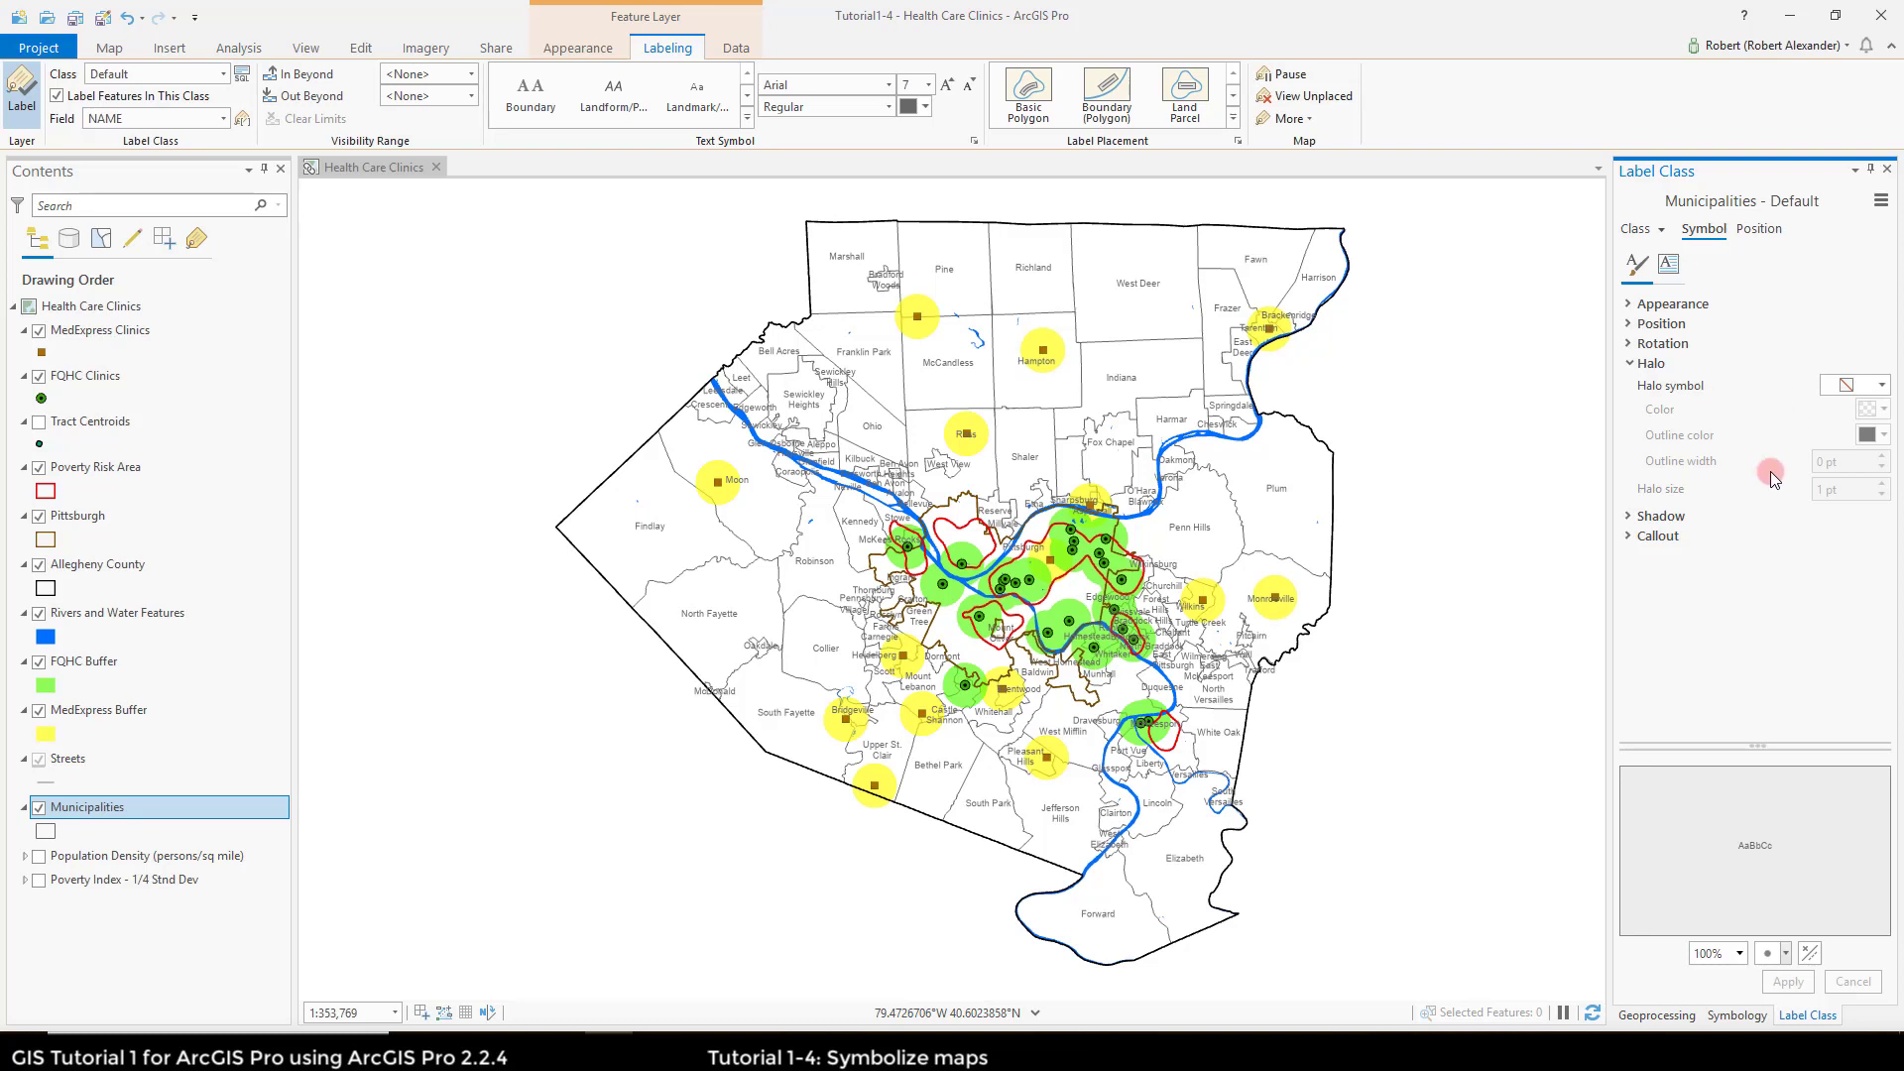
{"action": "left_click", "coordinate": [1882, 386]}
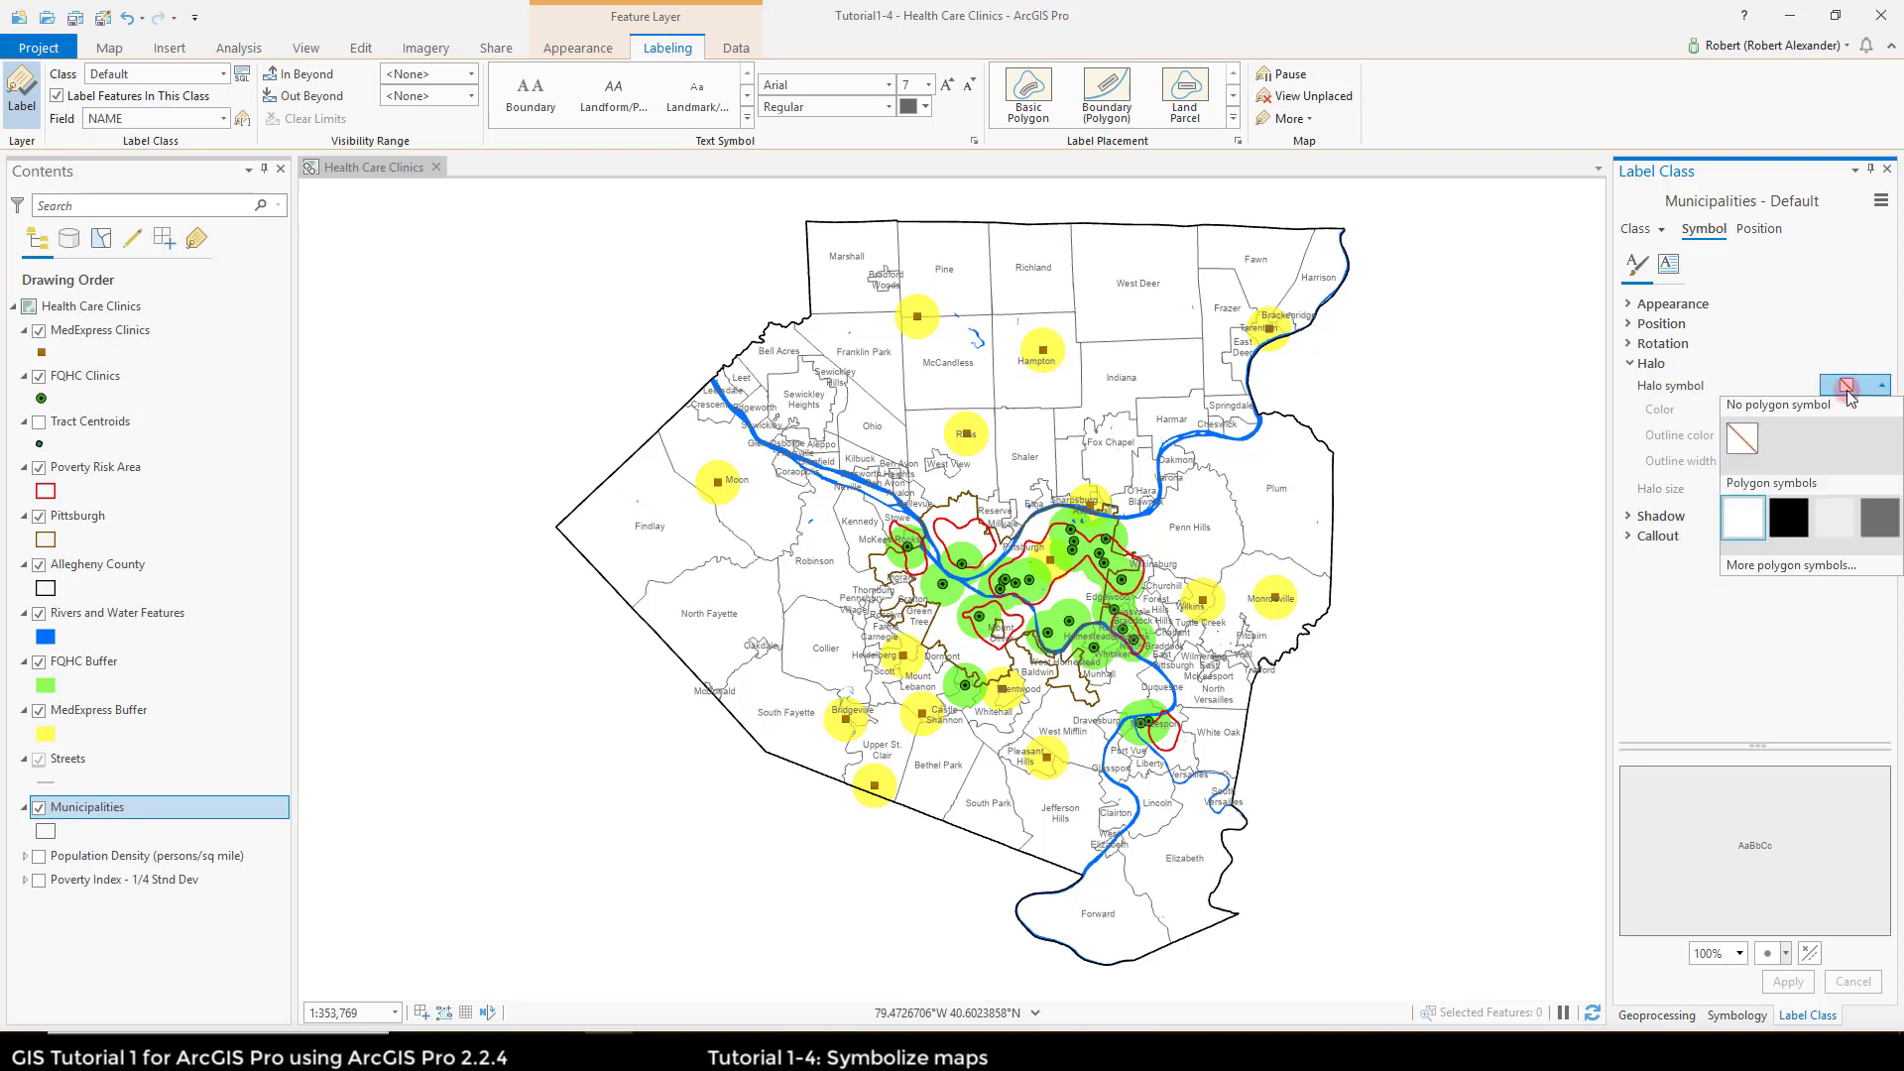
{"action": "left_click", "coordinate": [1747, 522]}
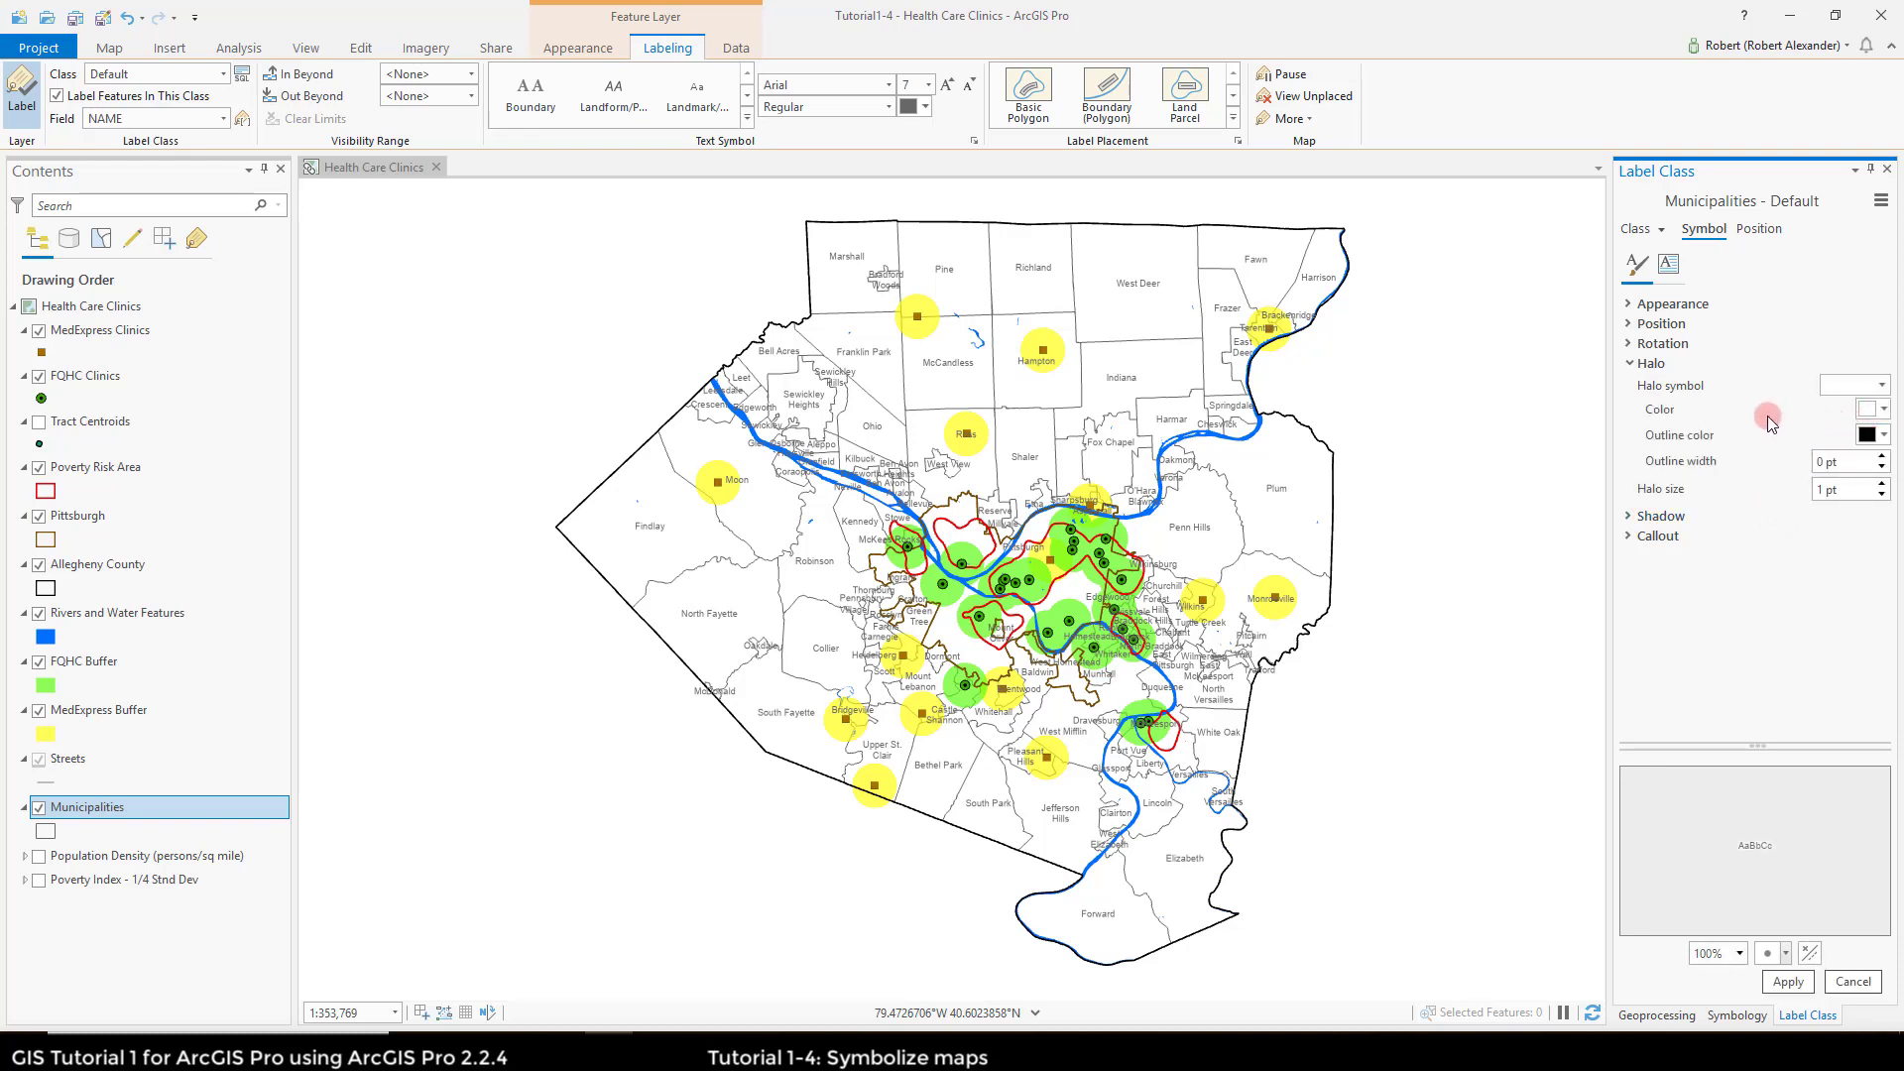
{"action": "left_click", "coordinate": [1882, 385]}
{"action": "left_click", "coordinate": [1885, 436]}
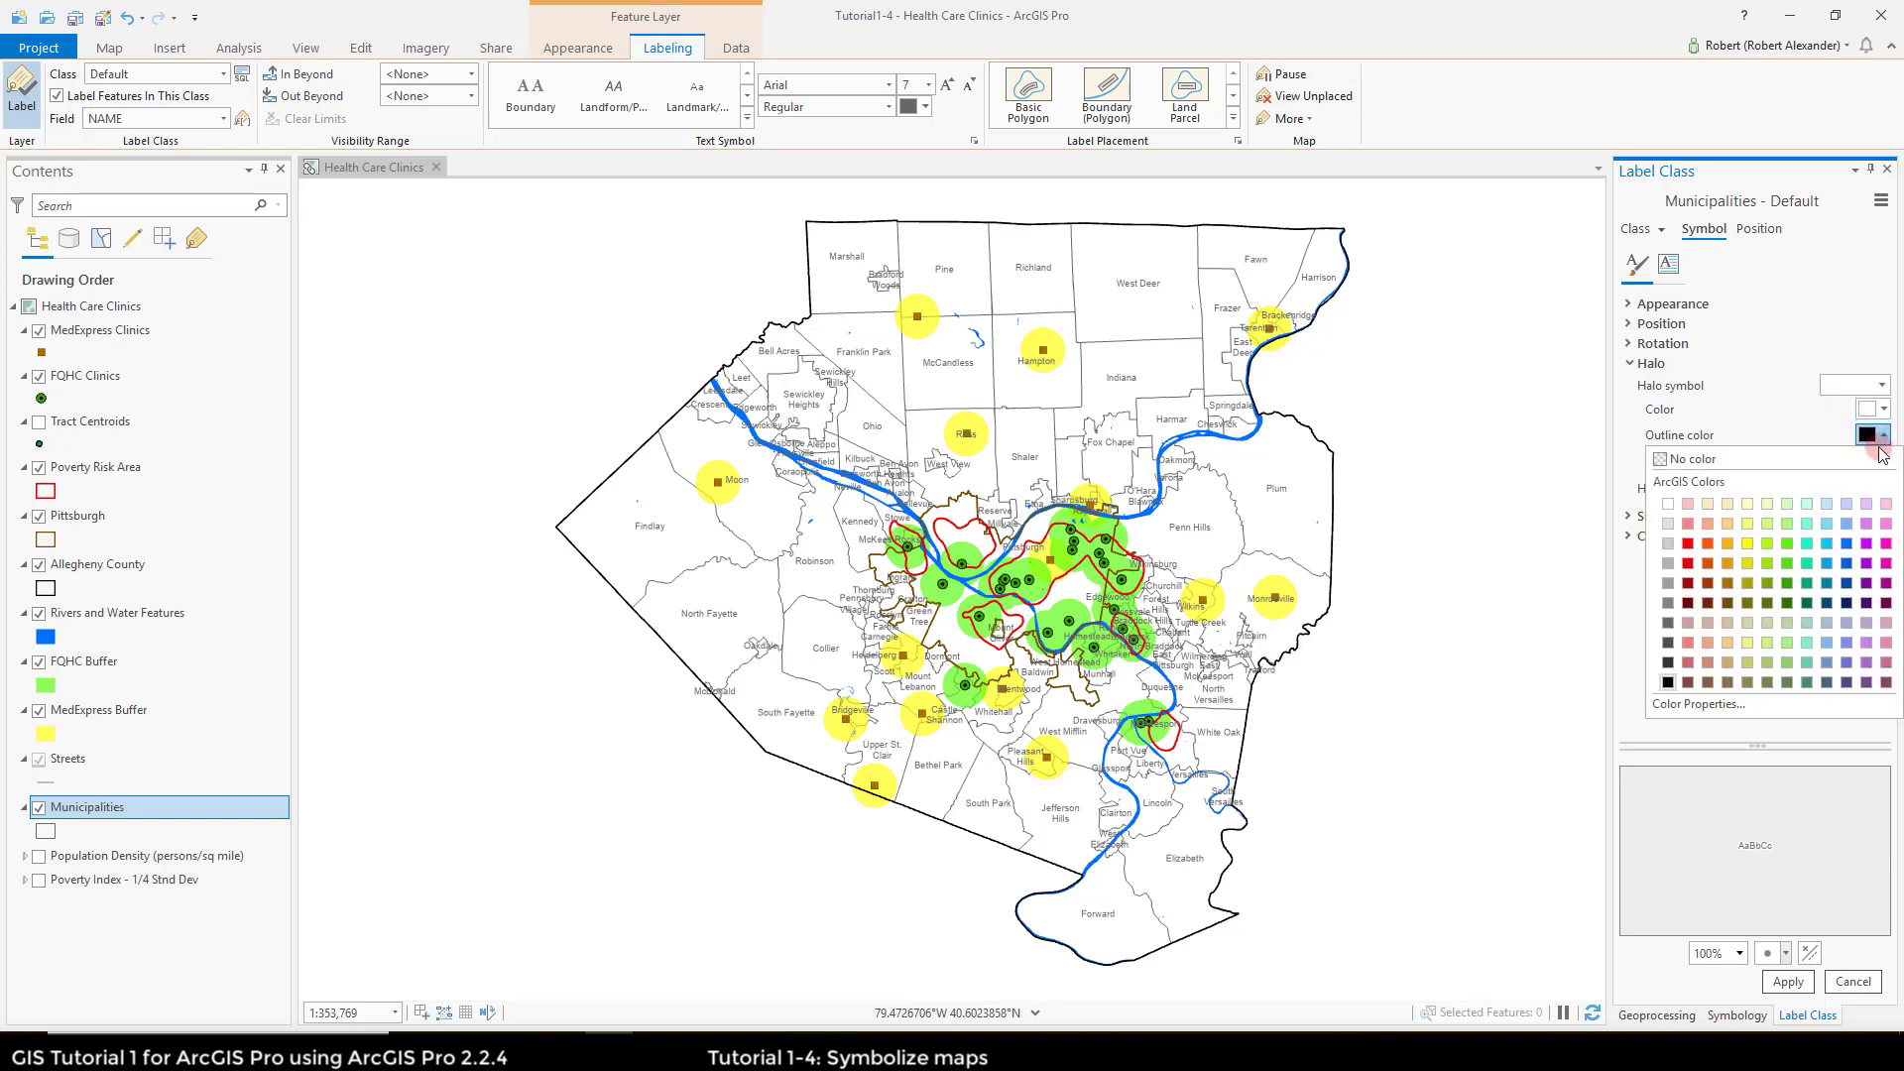
{"action": "left_click", "coordinate": [1704, 464]}
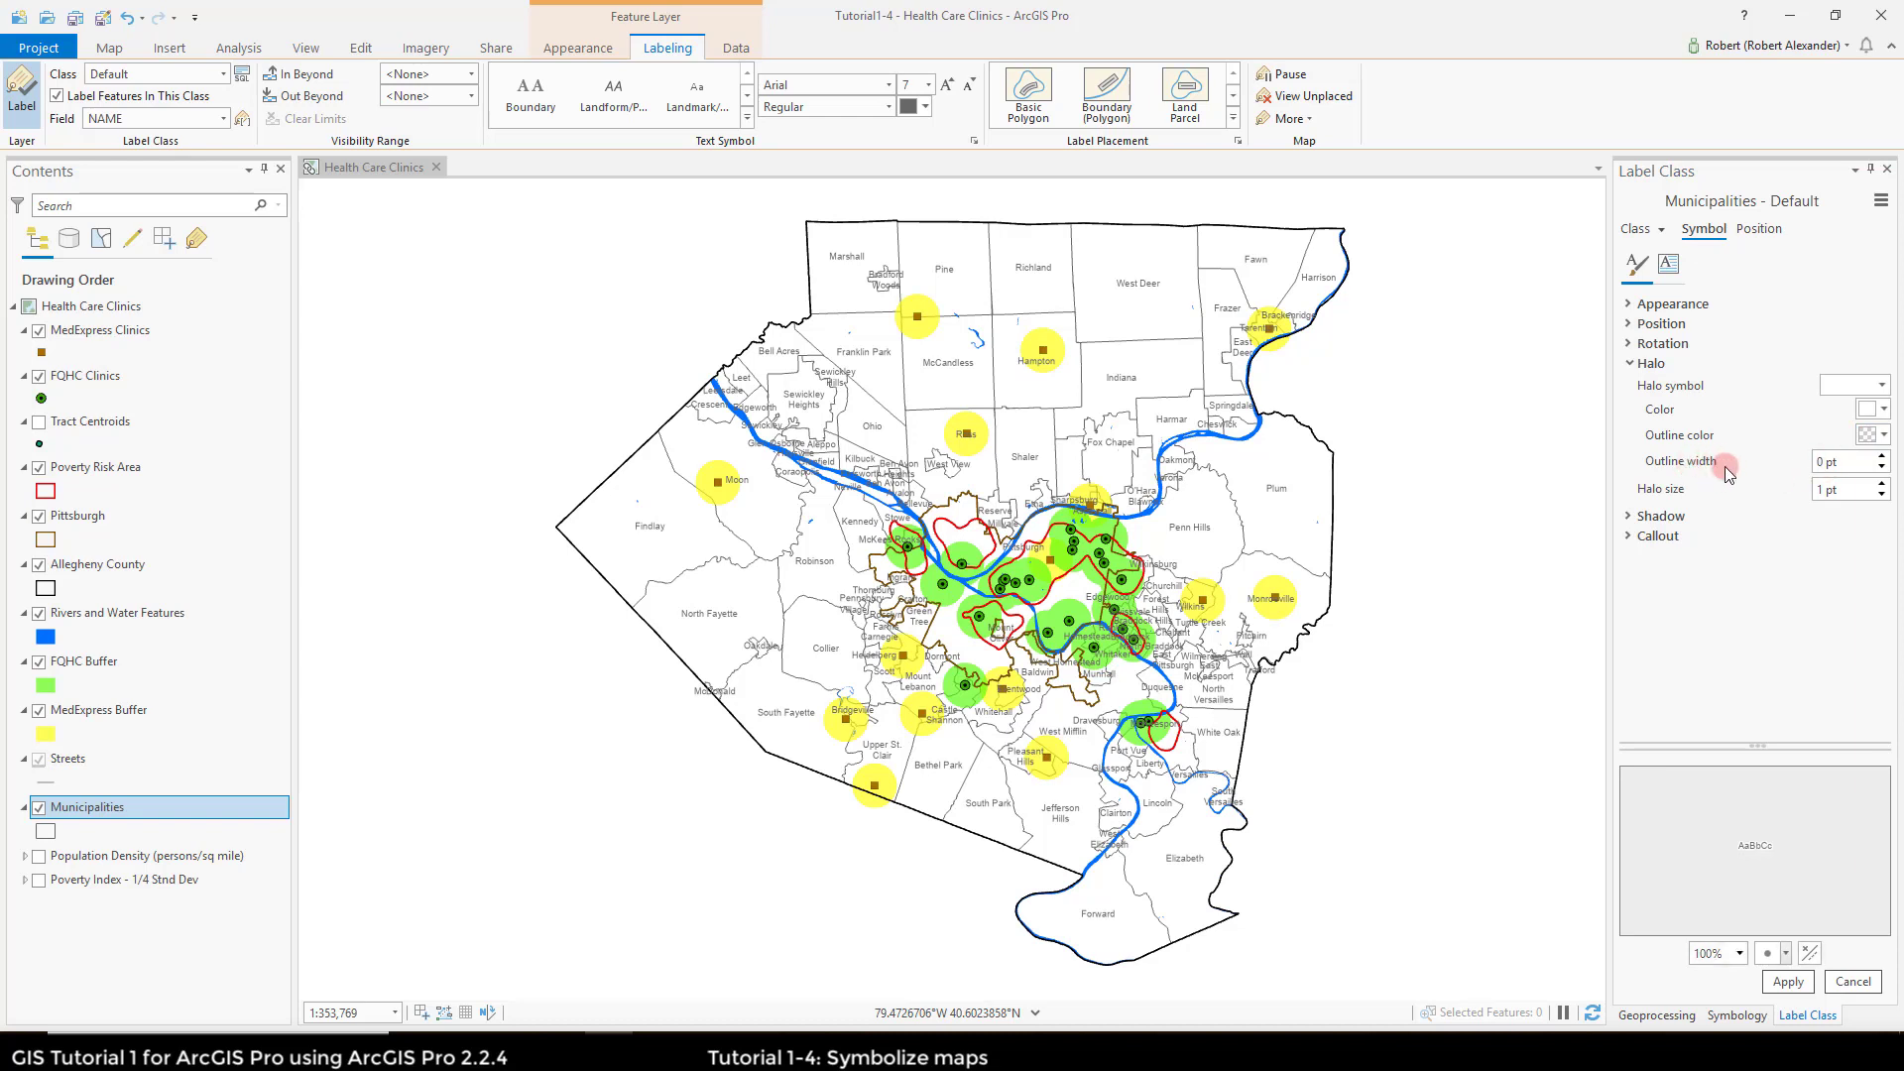
{"action": "left_click", "coordinate": [1823, 489]}
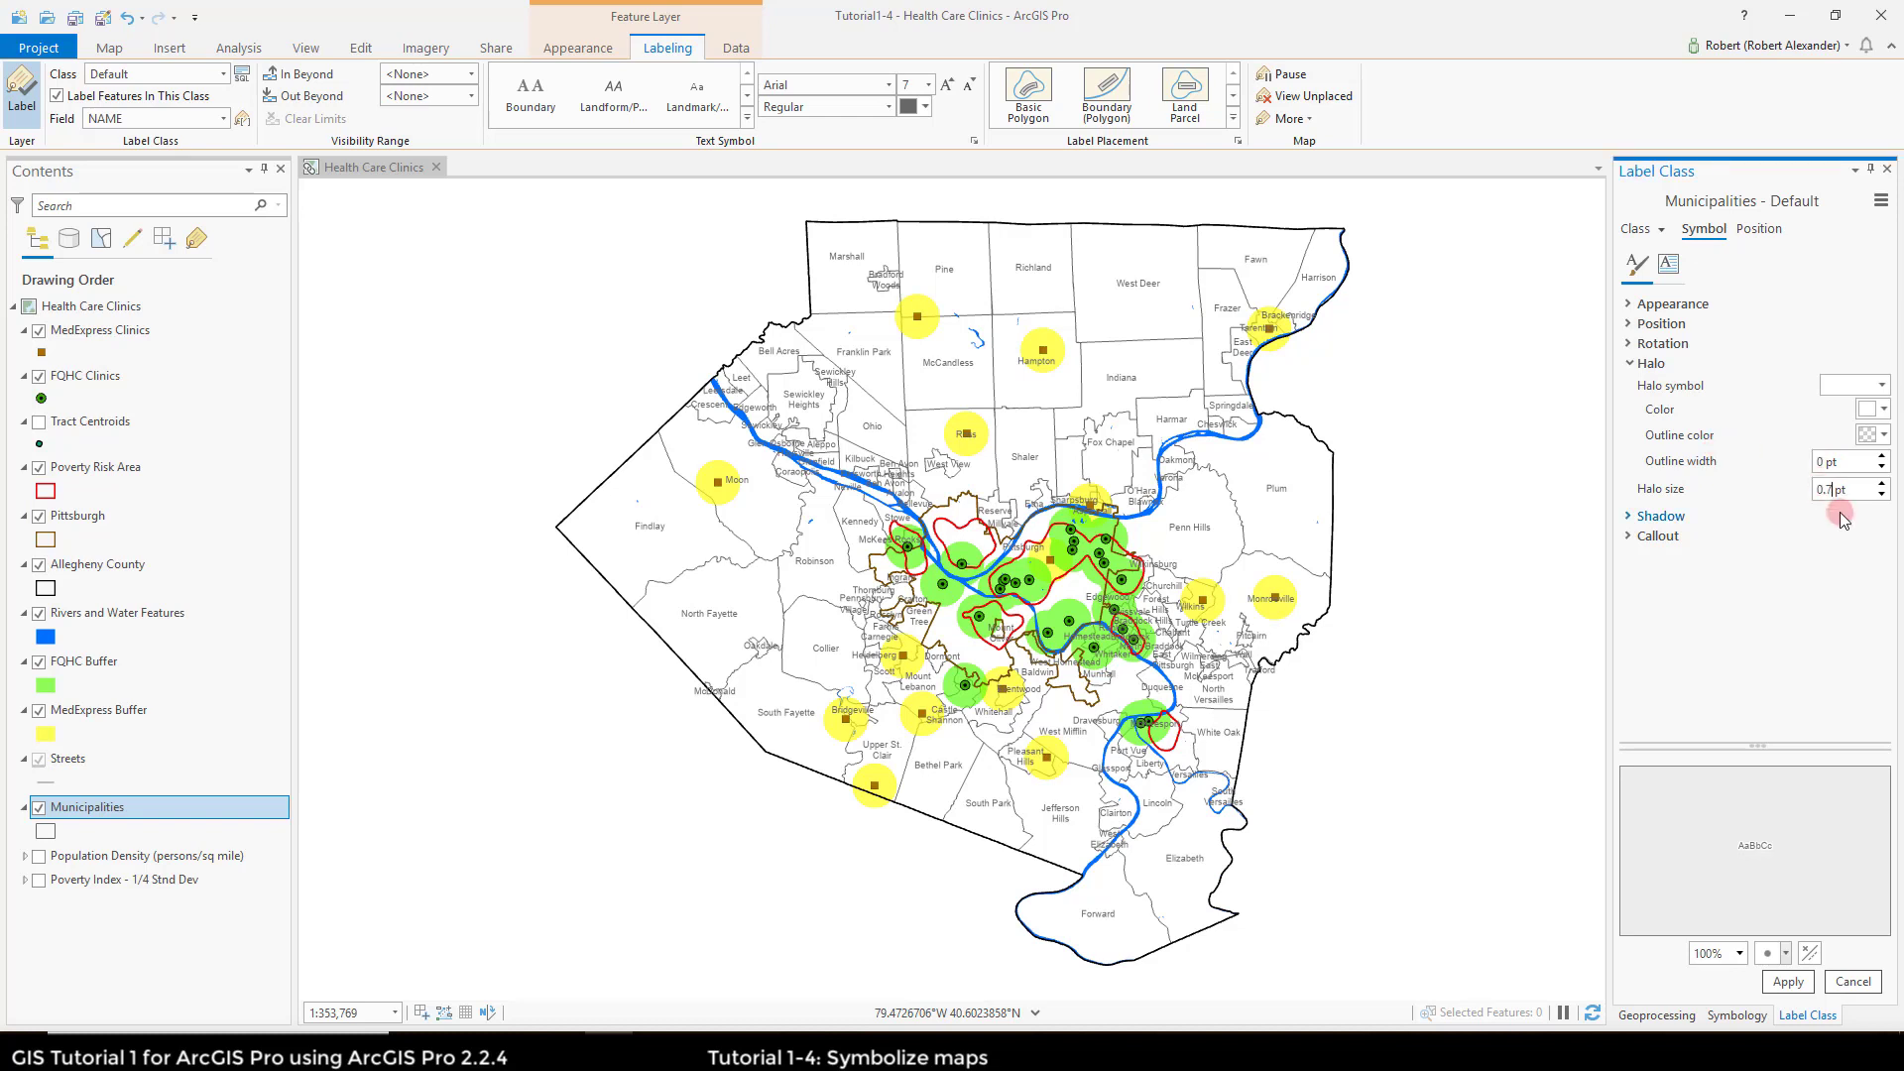
{"action": "left_click", "coordinate": [1850, 593]}
{"action": "left_click", "coordinate": [1788, 982]}
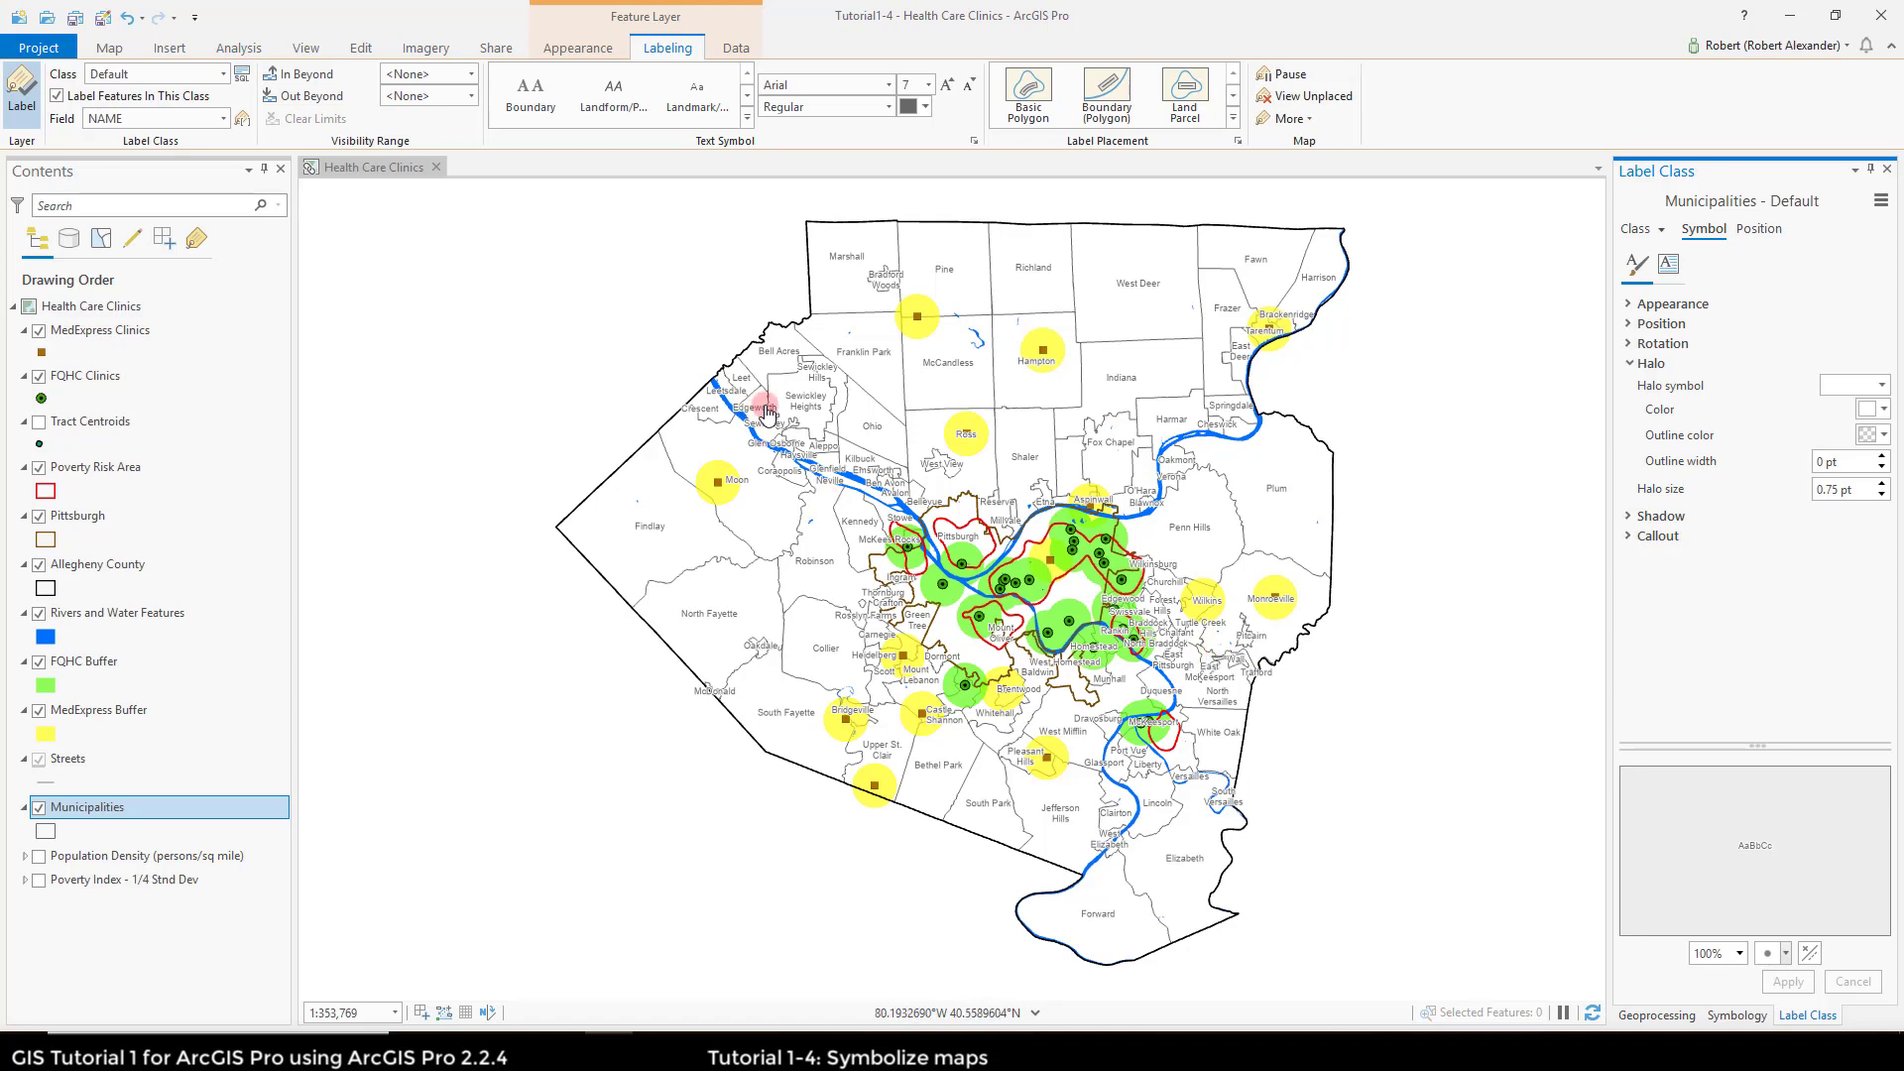
Step: Hide the Municipalities layer and make the Population Density layer visible with the map at full extent
{"action": "scroll", "coordinate": [796, 428], "scroll_direction": "up", "scroll_amount": 2}
{"action": "scroll", "coordinate": [795, 429], "scroll_direction": "up", "scroll_amount": 3}
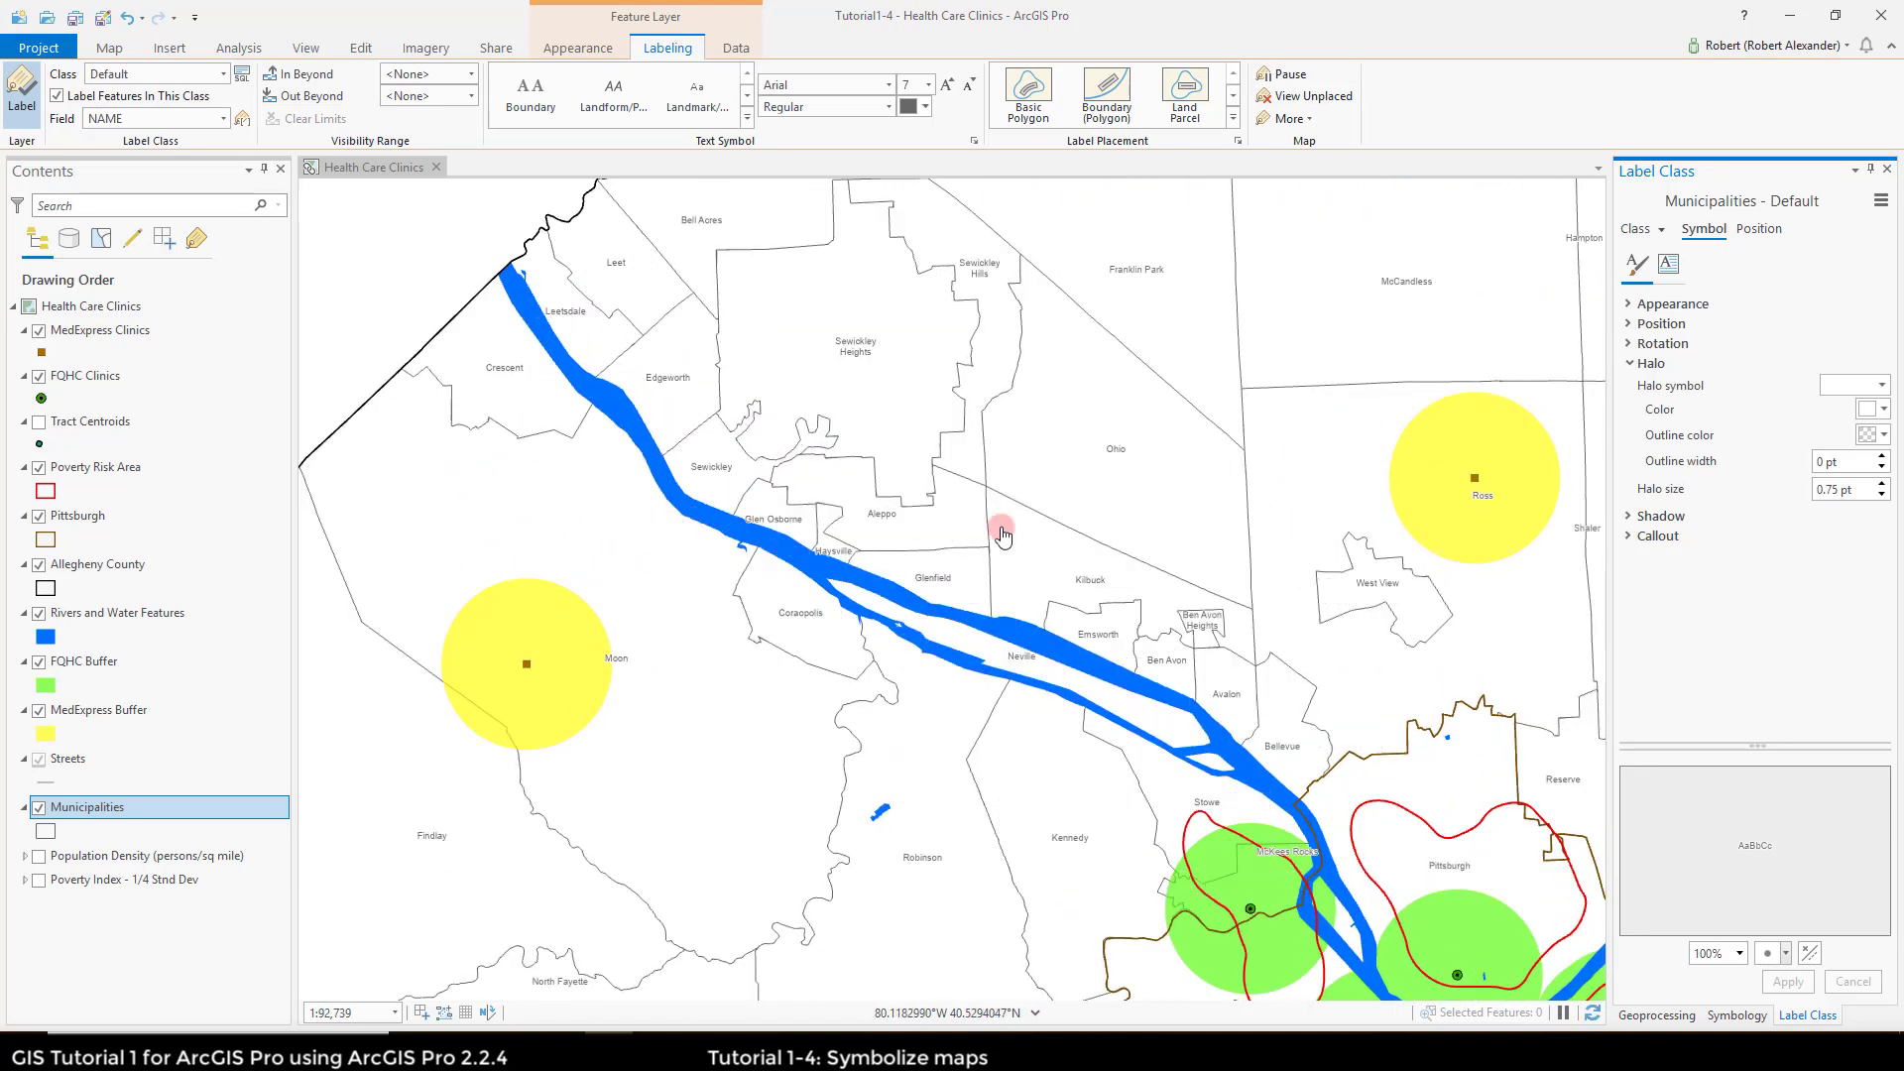
{"action": "scroll", "coordinate": [1002, 534], "scroll_direction": "down", "scroll_amount": 3}
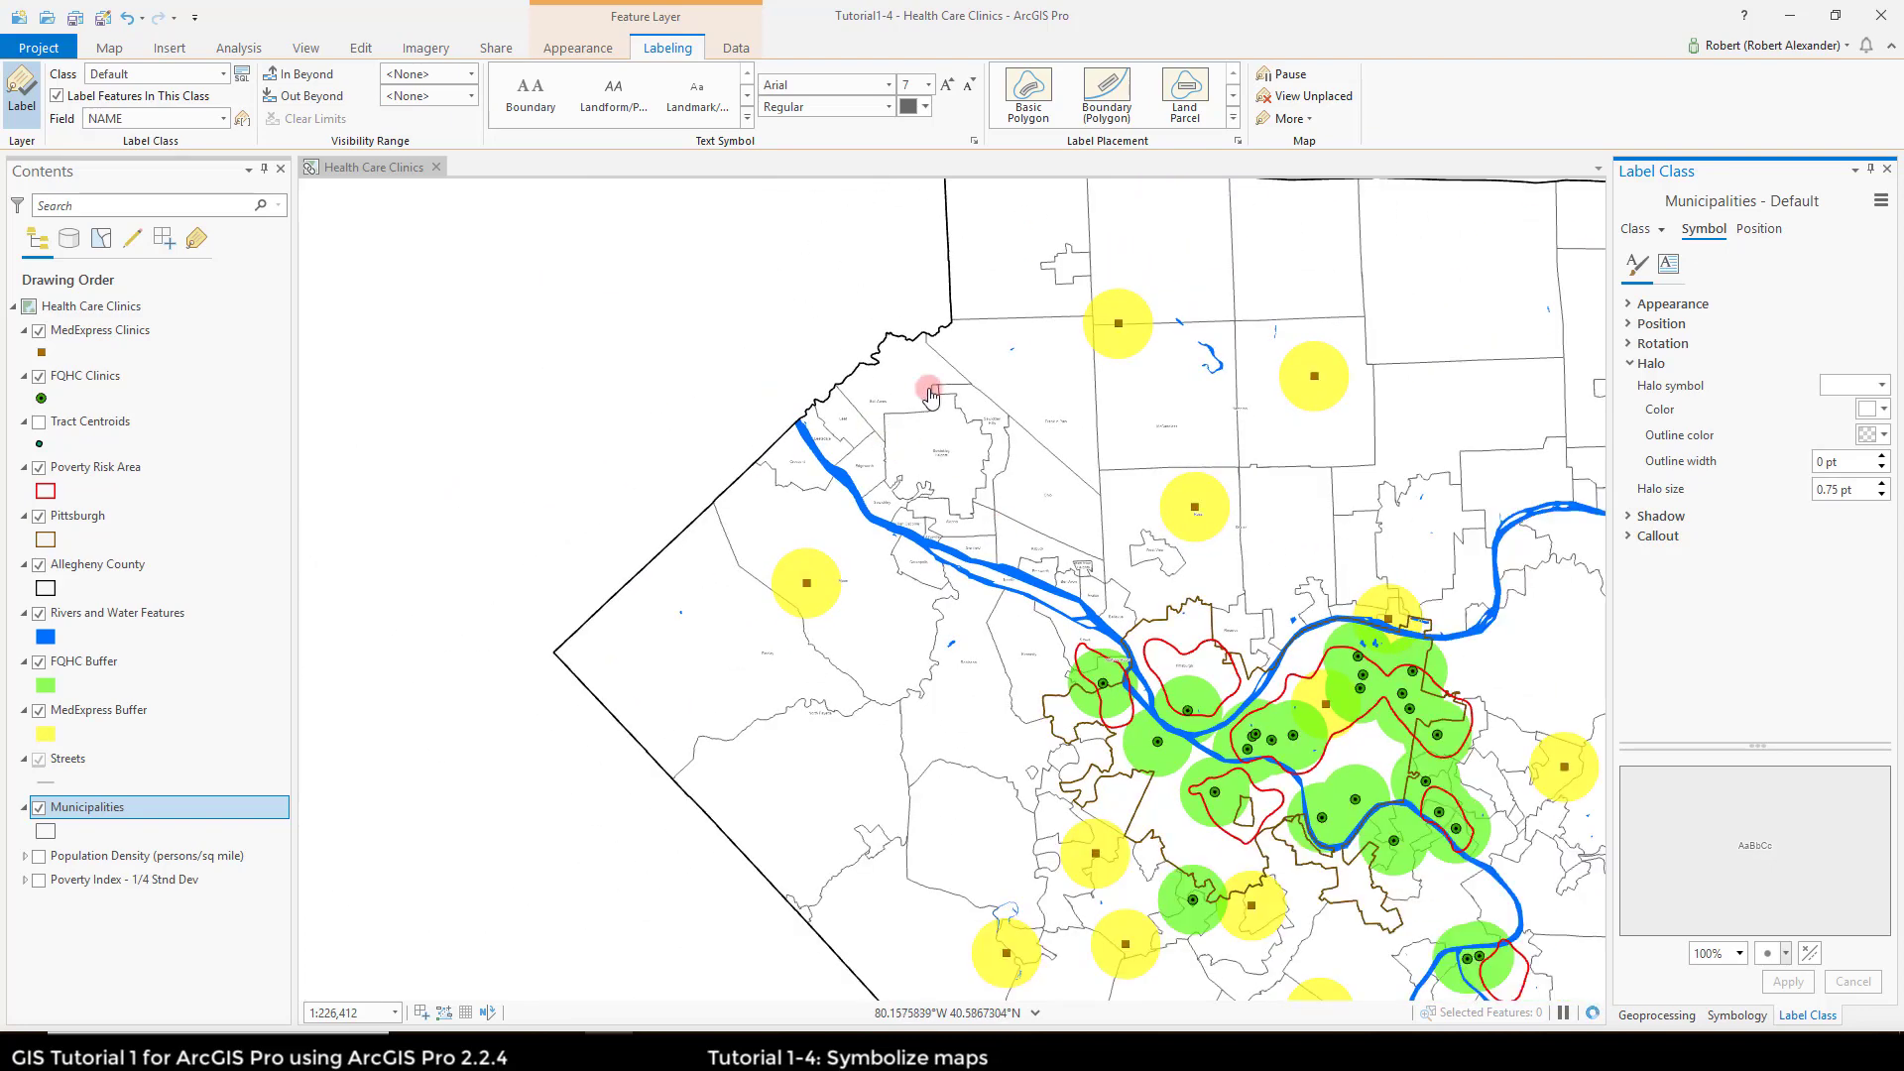
{"action": "left_click", "coordinate": [112, 49]}
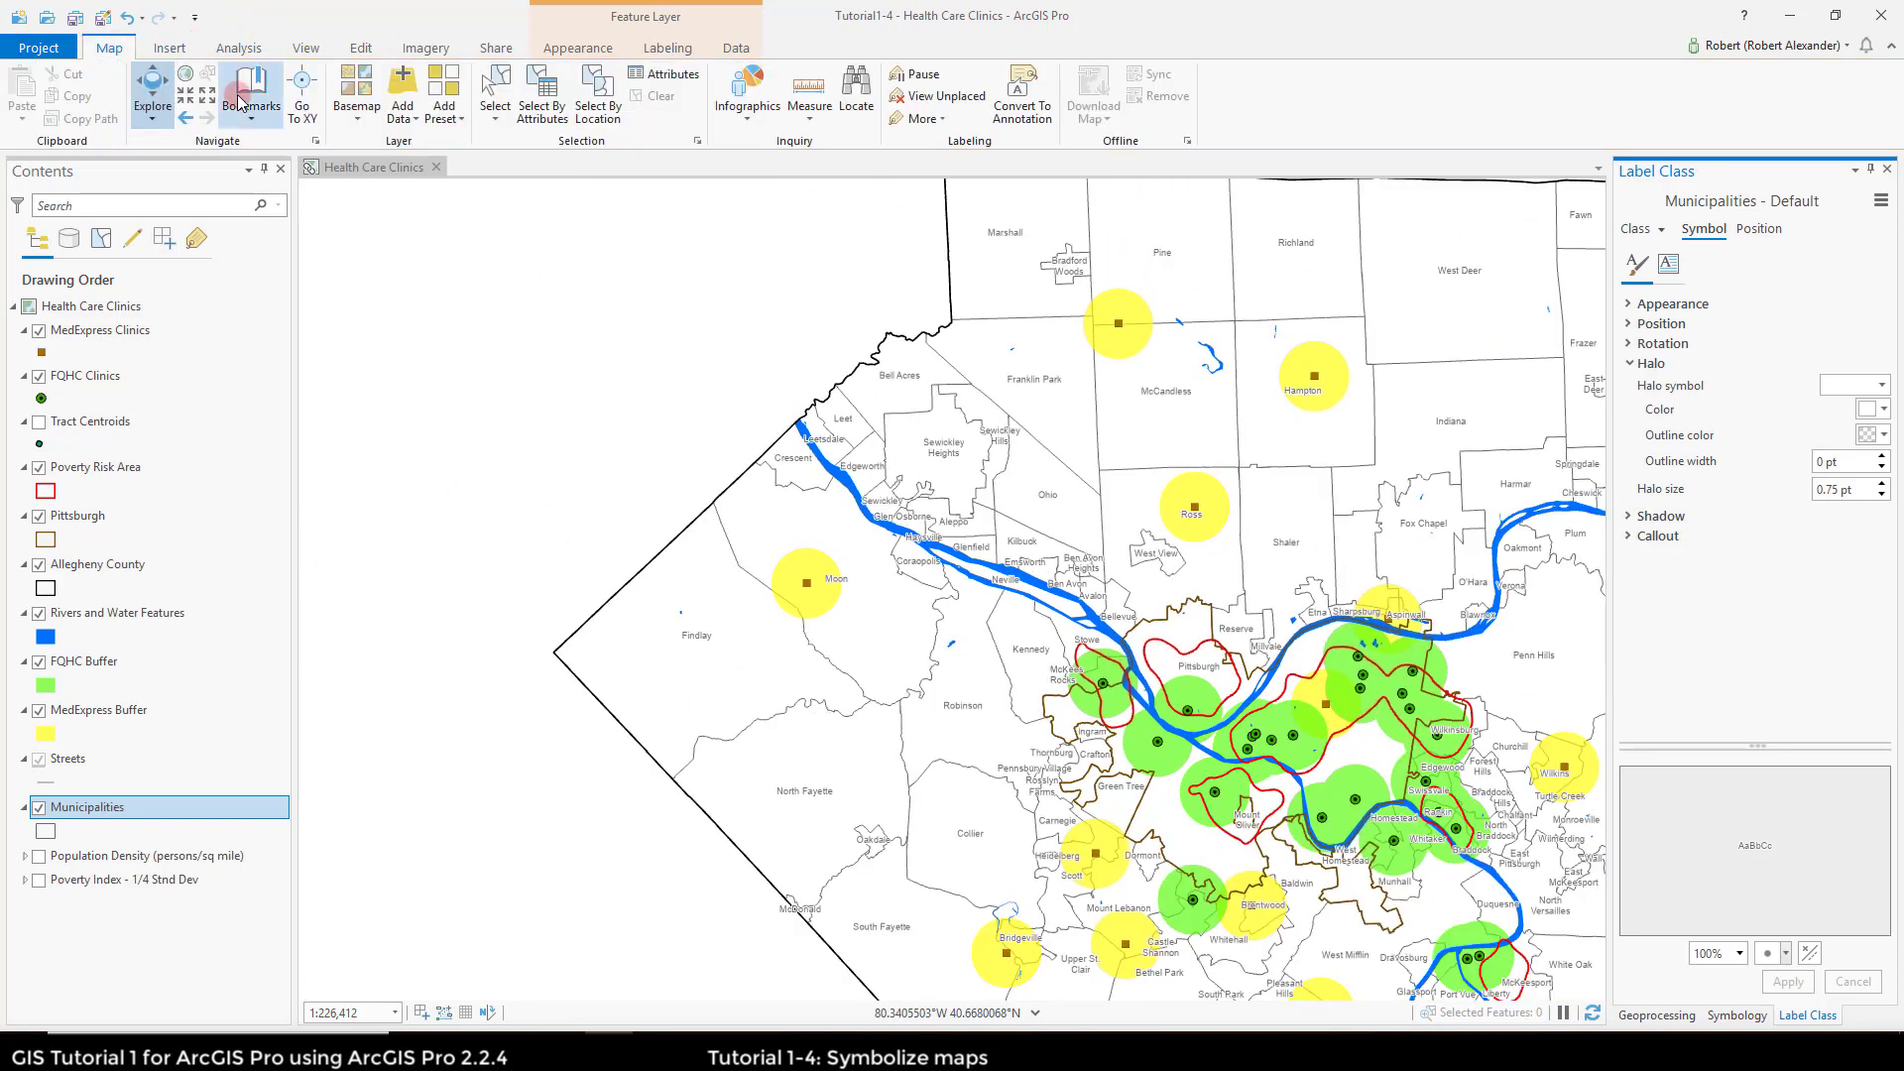
{"action": "left_click", "coordinate": [185, 74]}
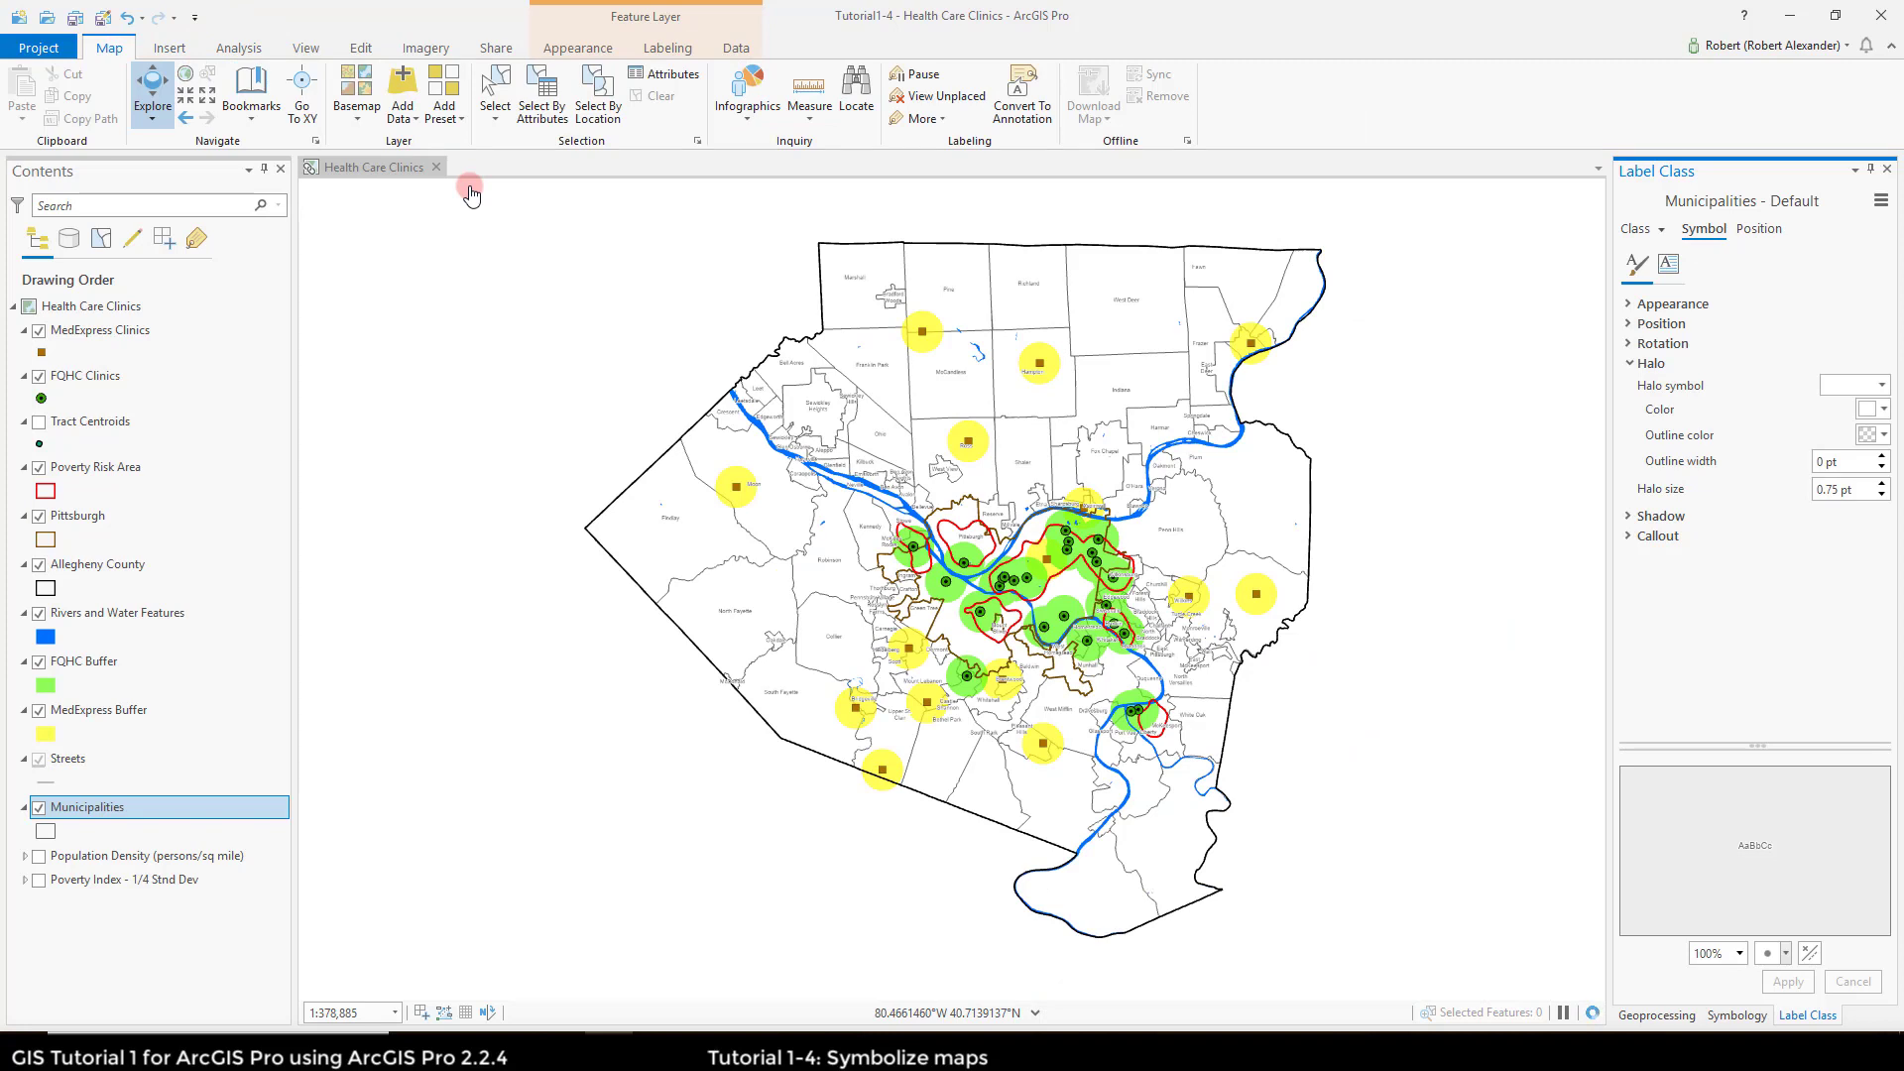
{"action": "left_click", "coordinate": [39, 807]}
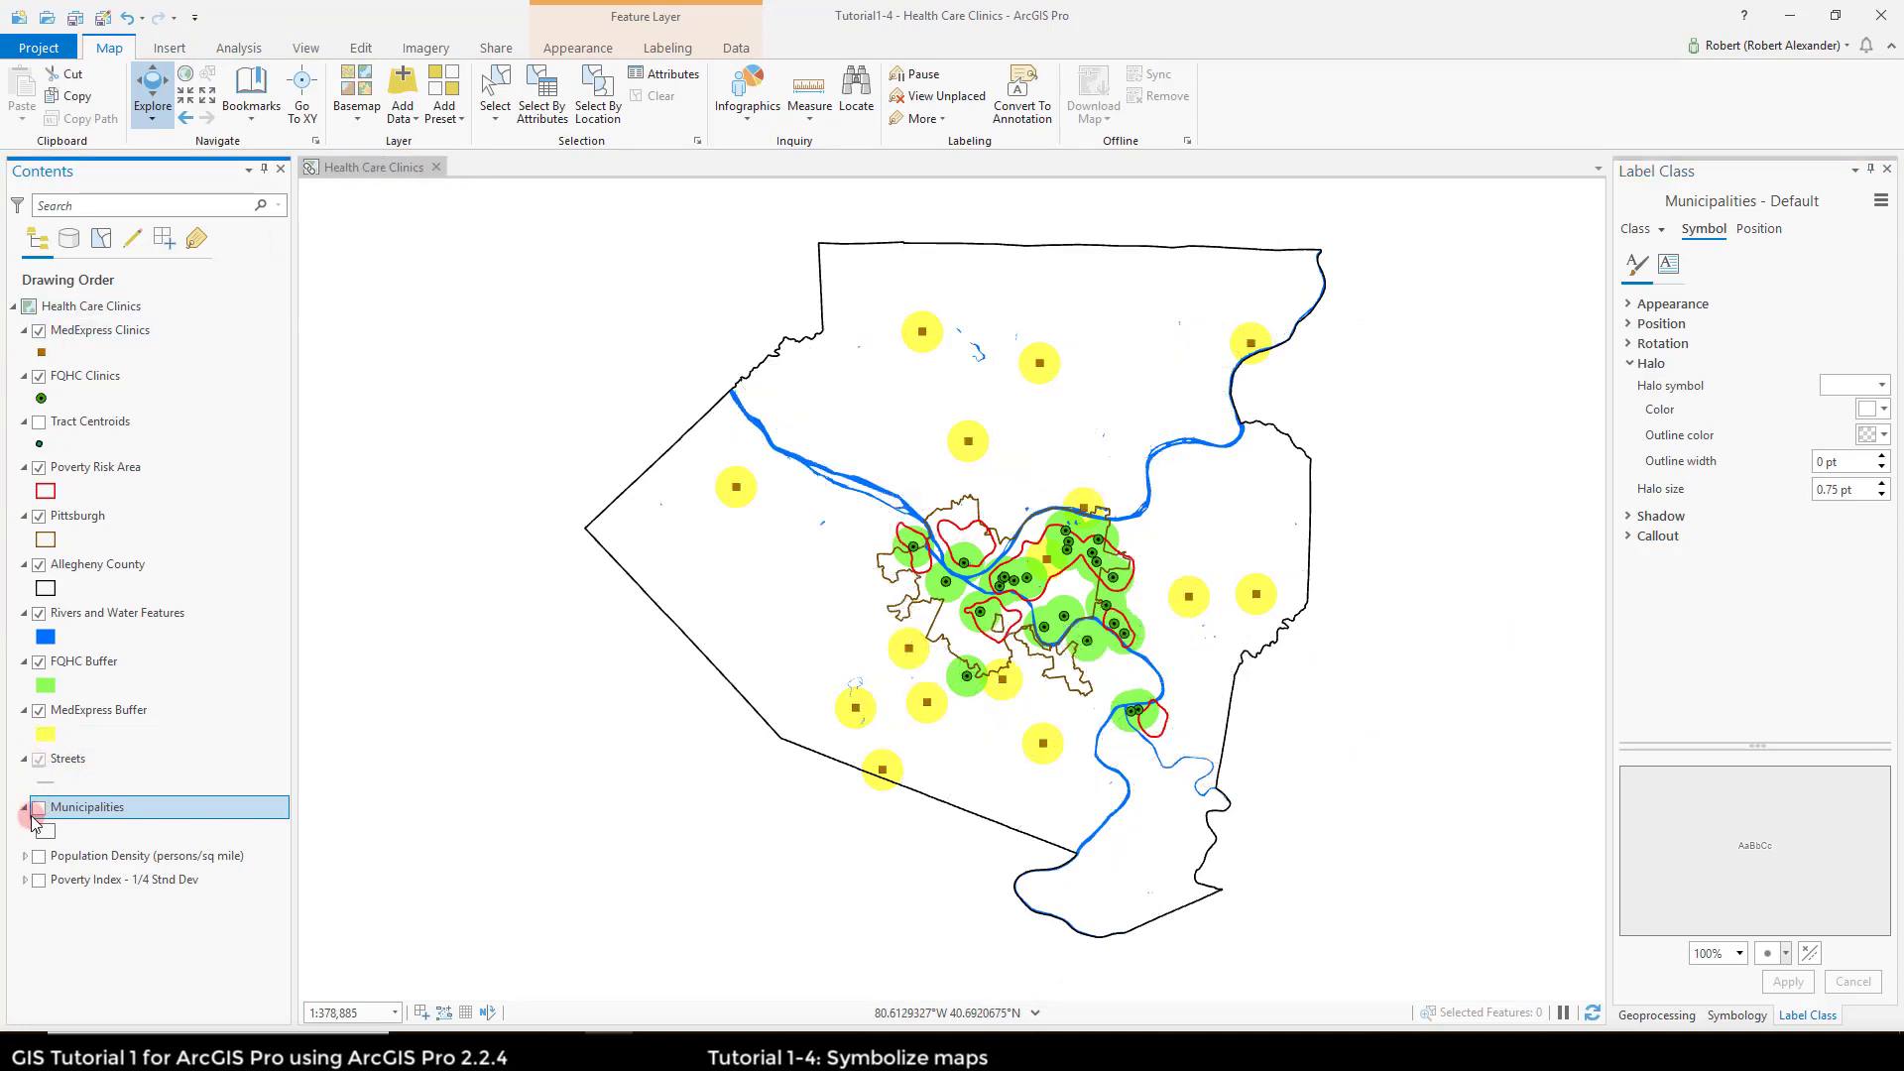
{"action": "left_click", "coordinate": [38, 855]}
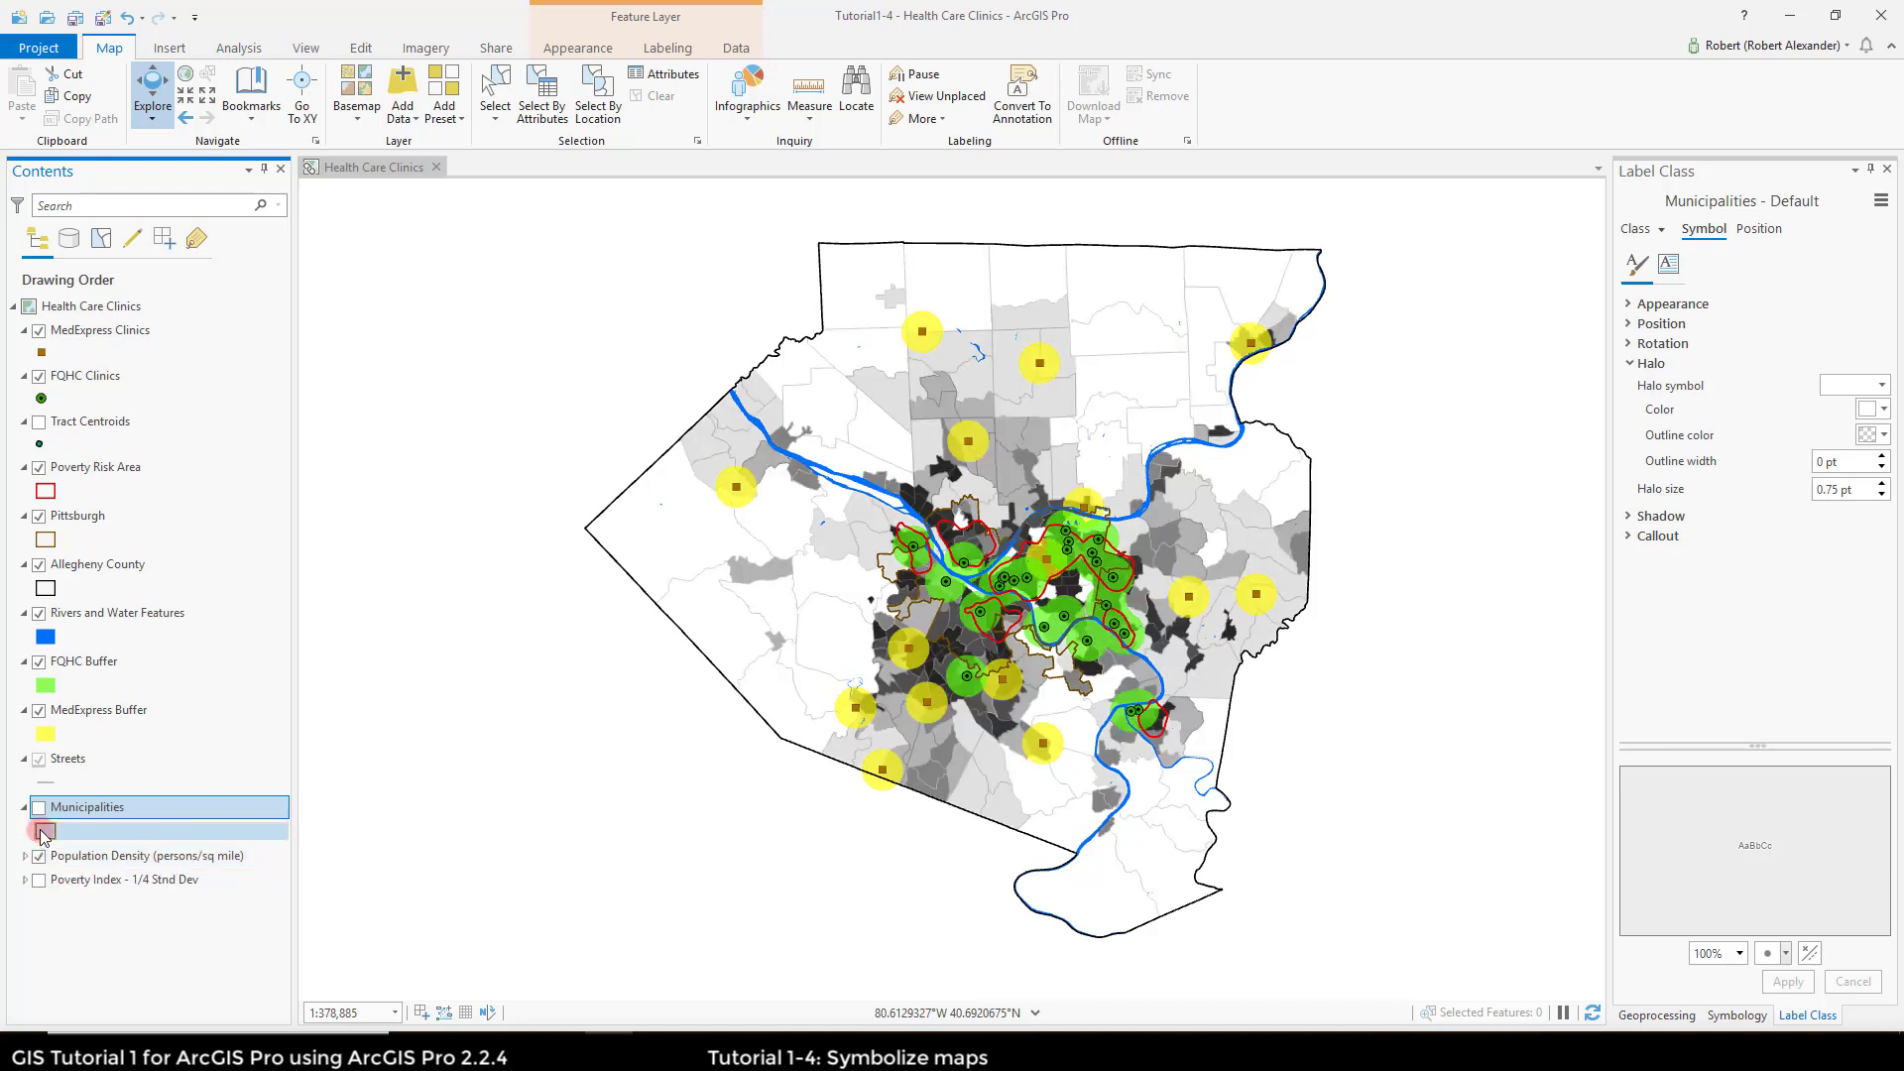
Step: Add the Parks feature class from Chapter1.gdb in the Tutorials folder to the map
{"action": "left_click", "coordinate": [111, 50]}
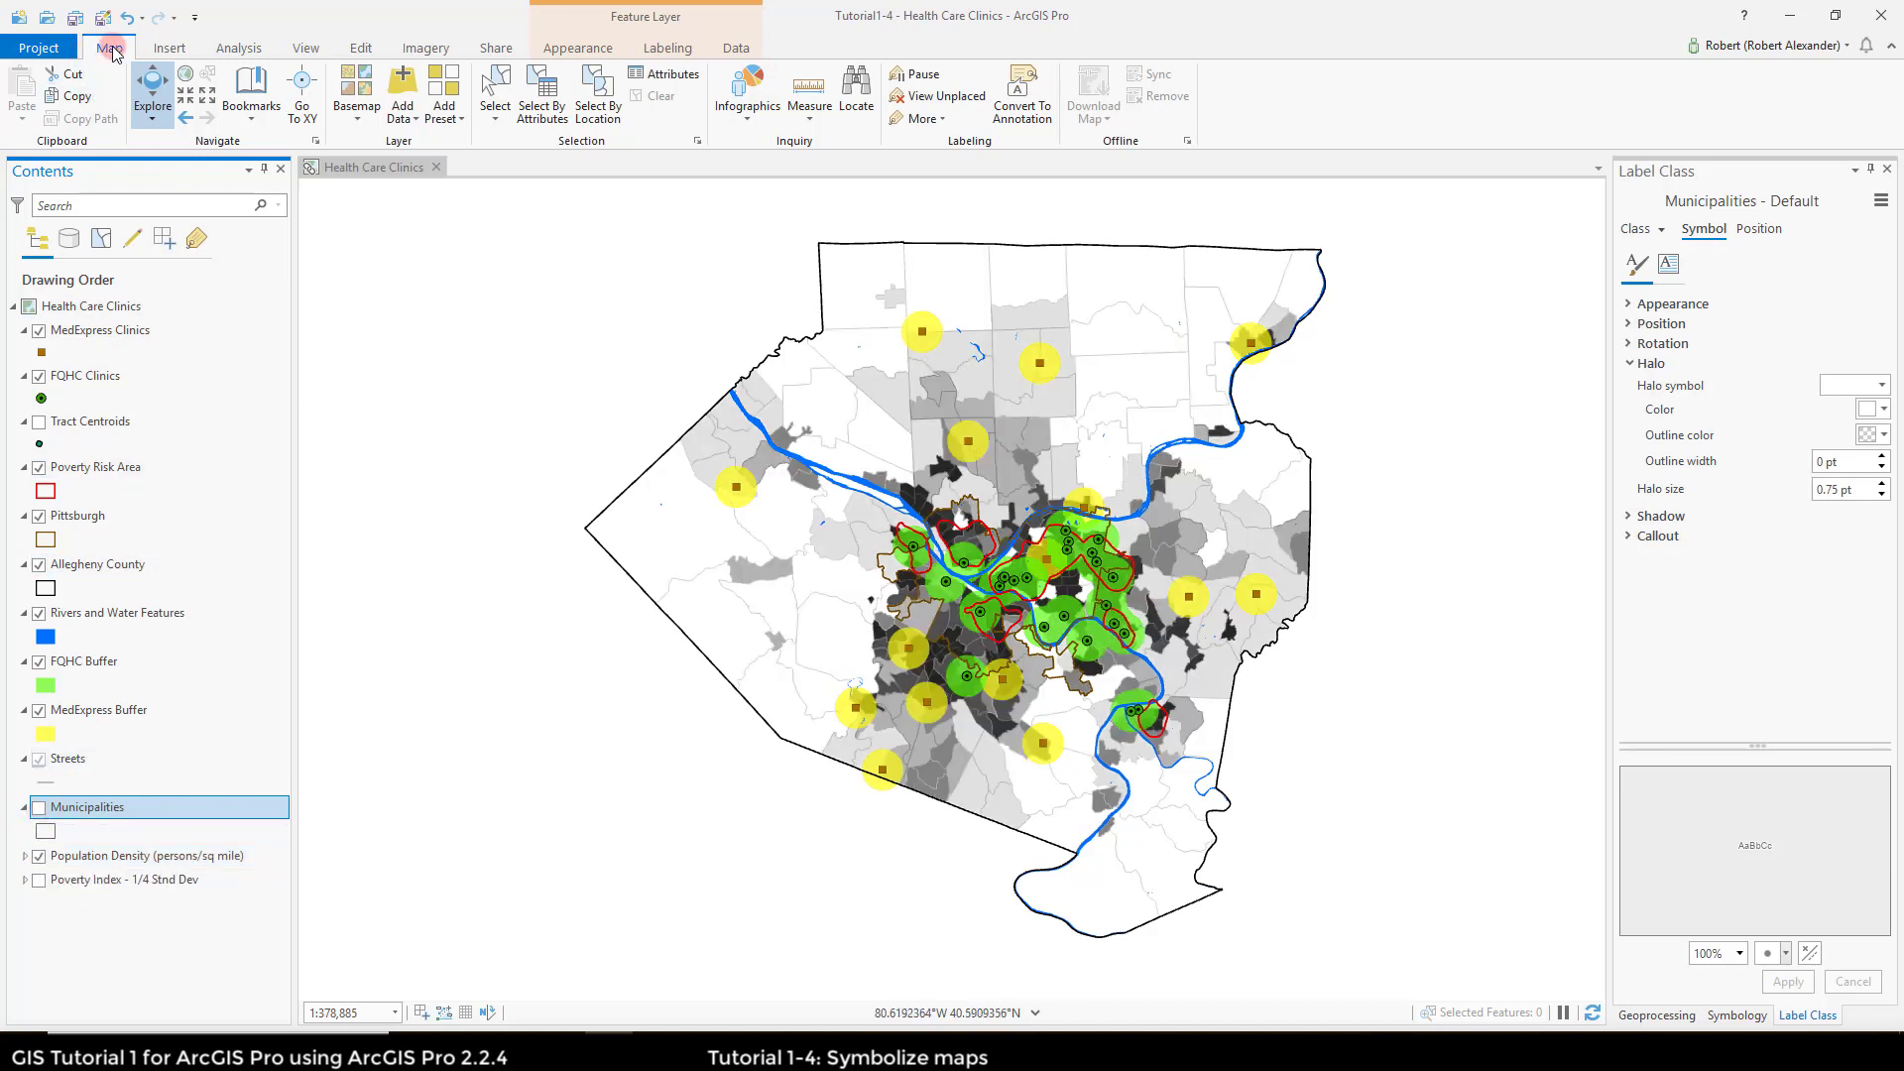
{"action": "left_click", "coordinate": [411, 120]}
{"action": "left_click", "coordinate": [400, 76]}
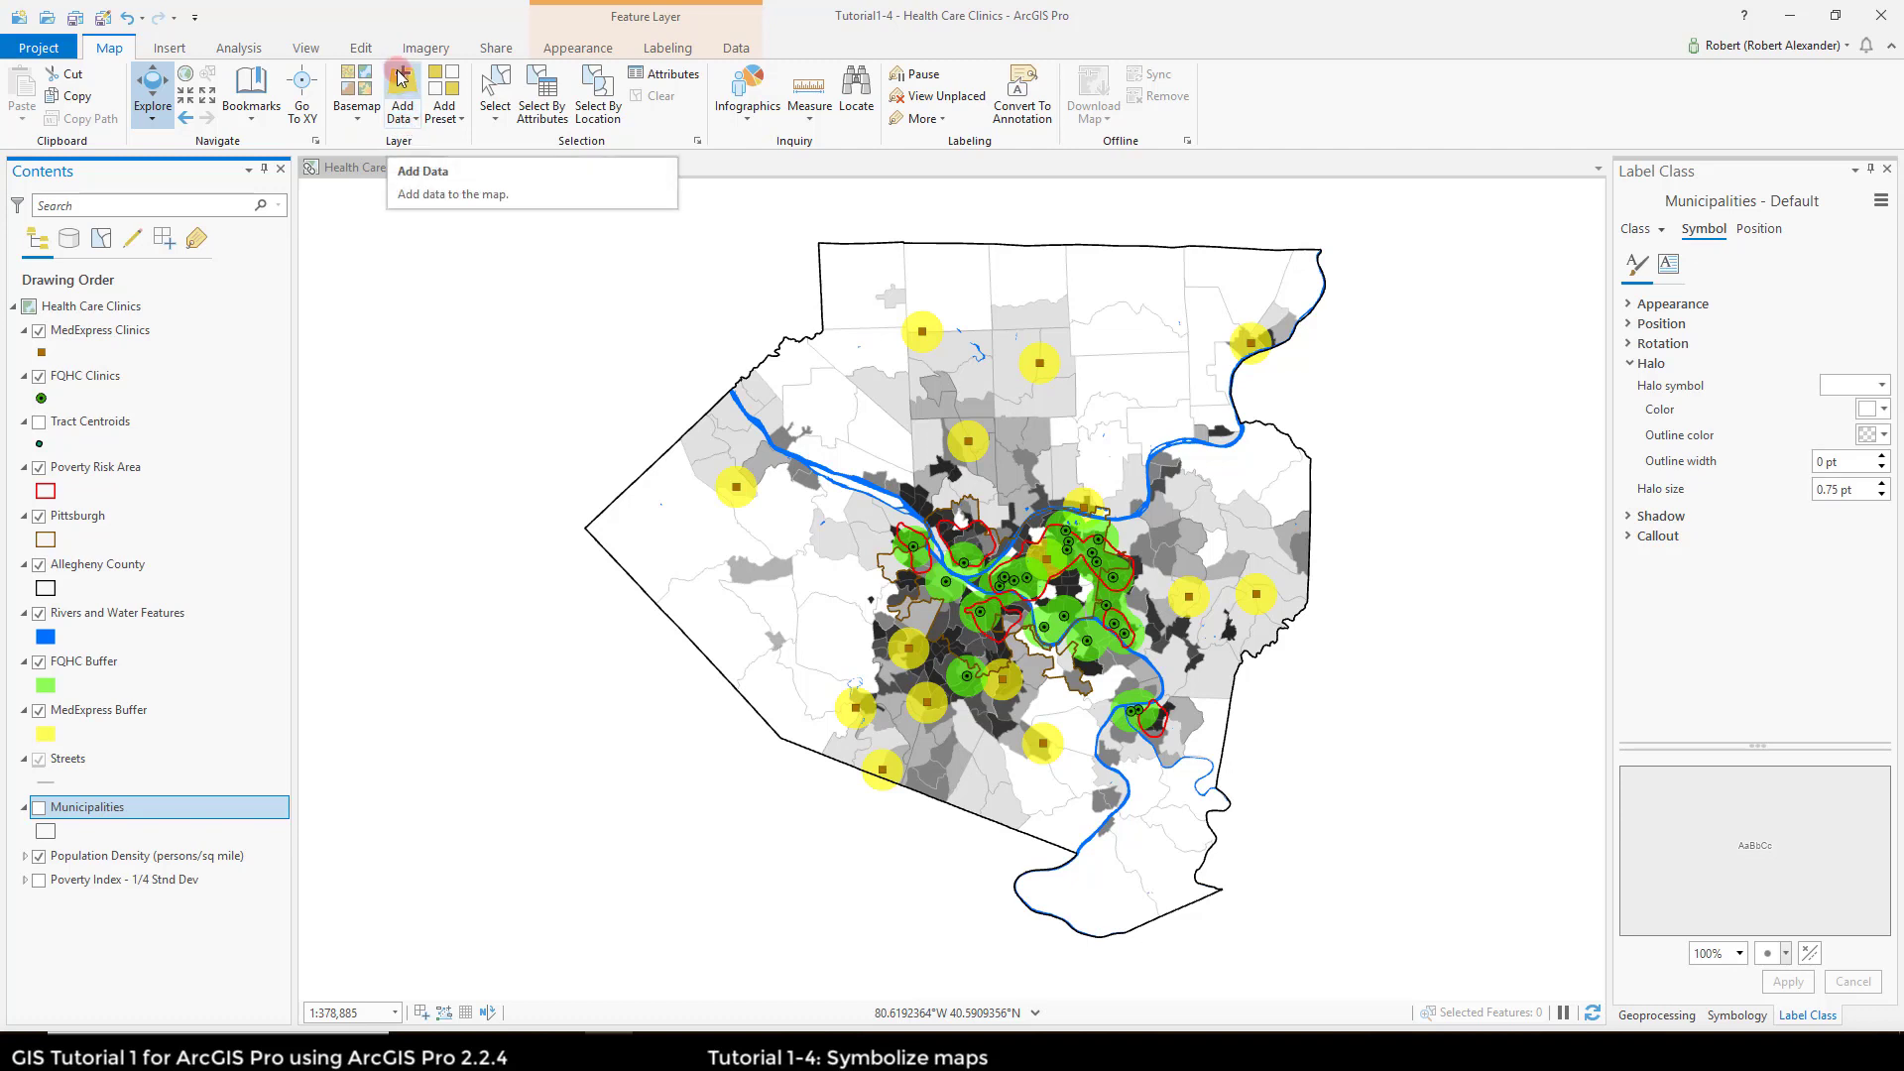
{"action": "left_click", "coordinate": [576, 343]}
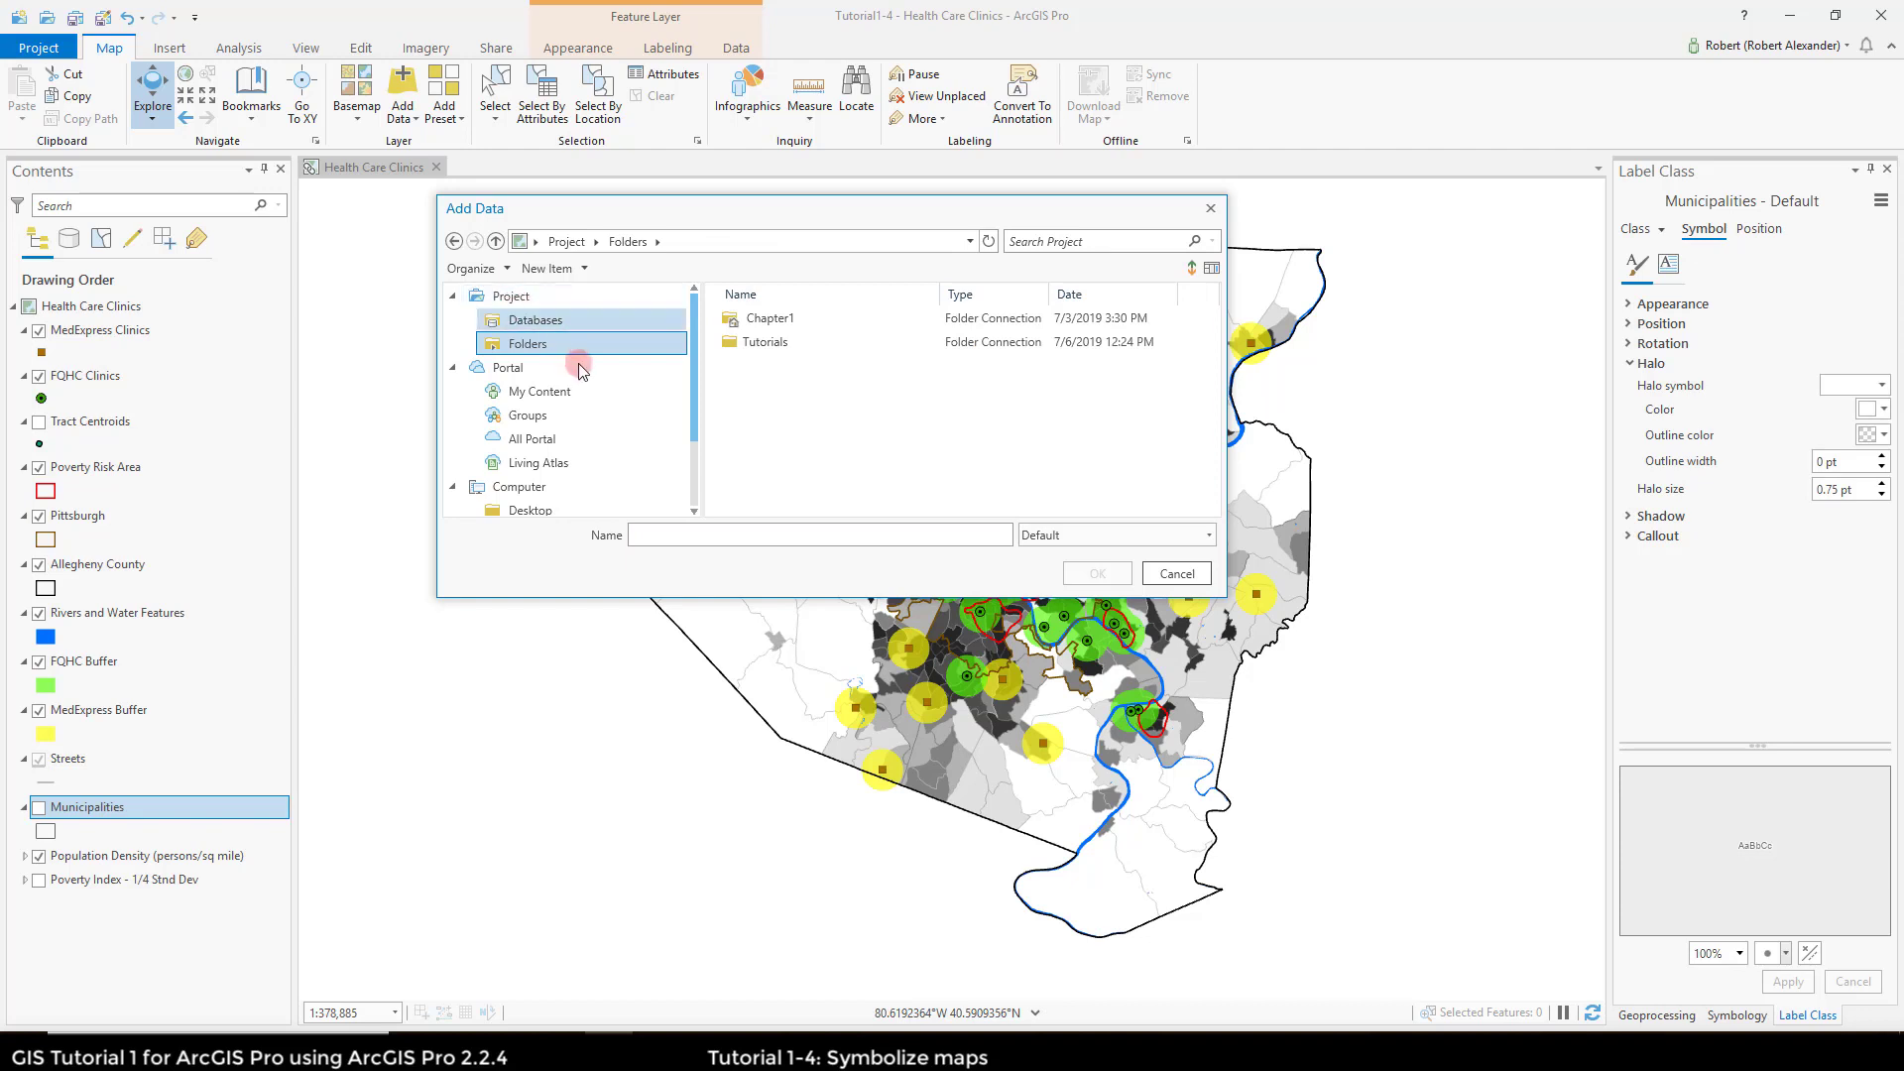
{"action": "left_click", "coordinate": [766, 345]}
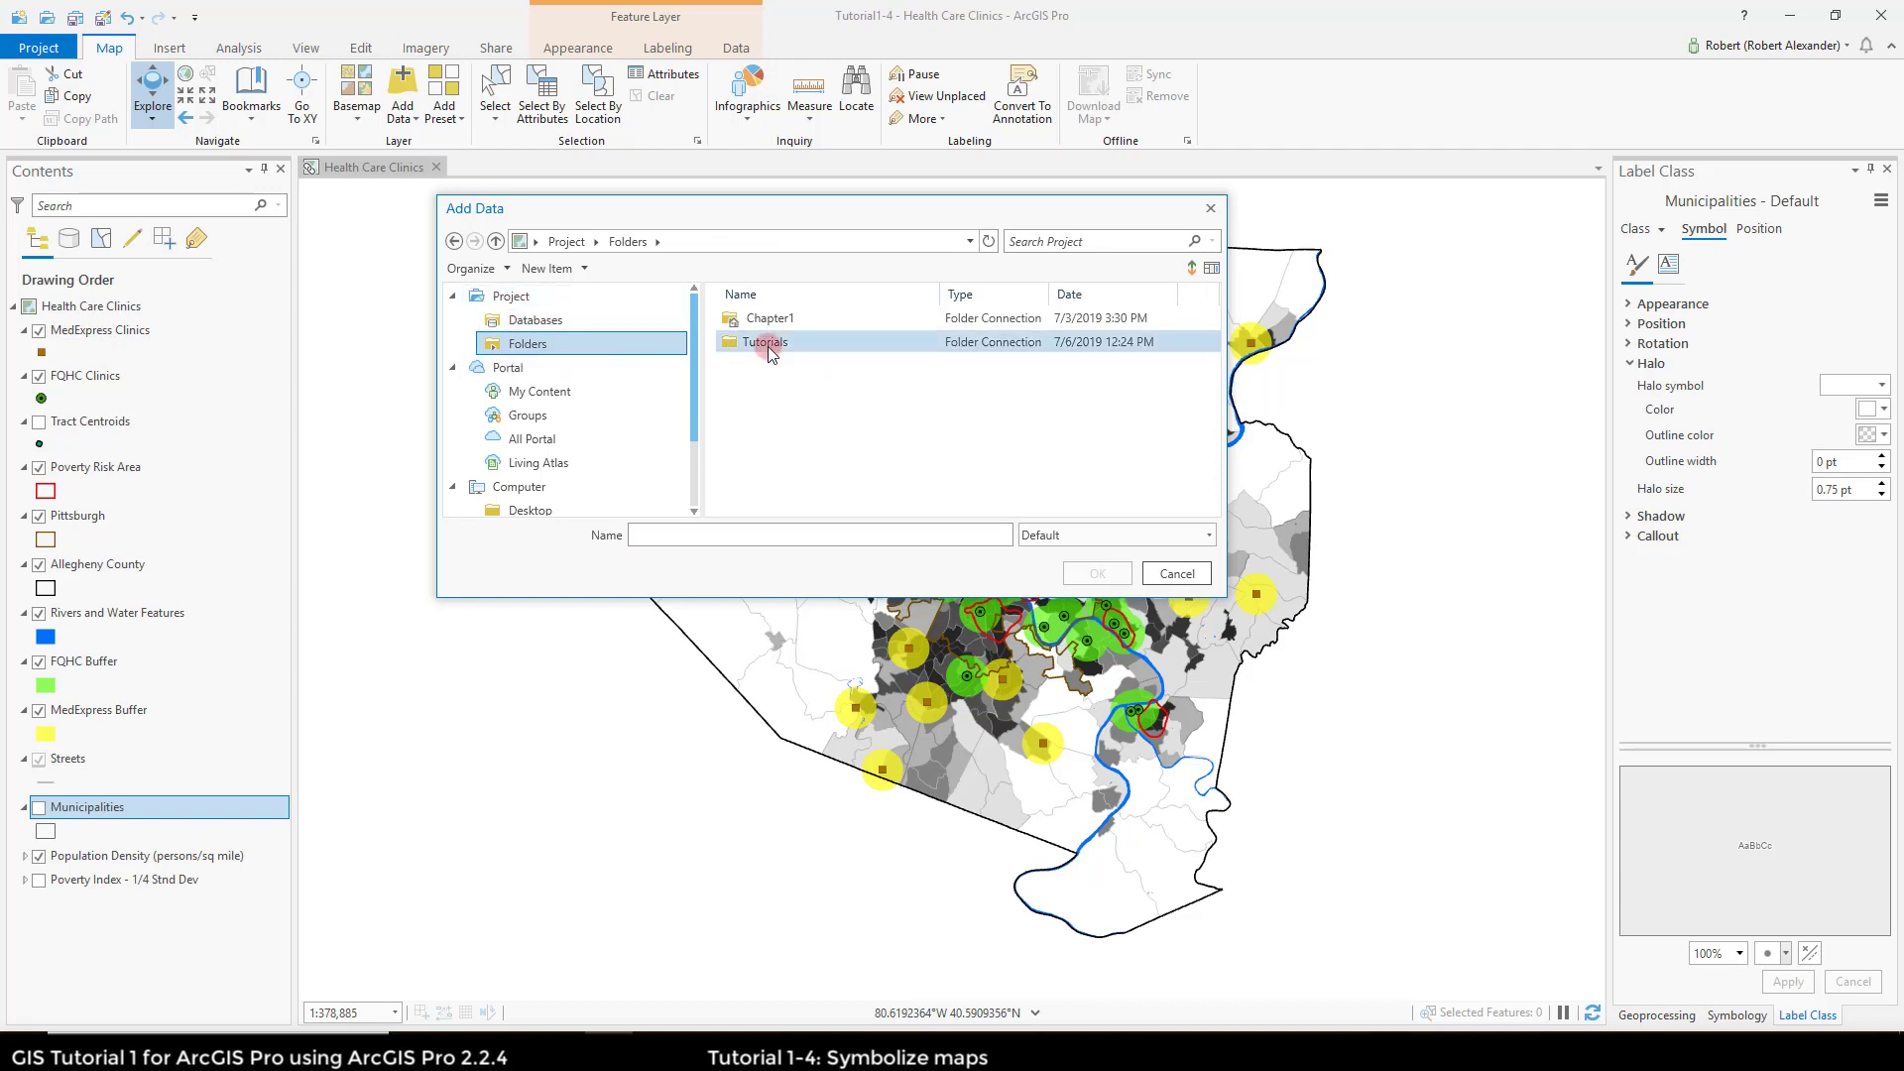
{"action": "double_click", "coordinate": [768, 347]}
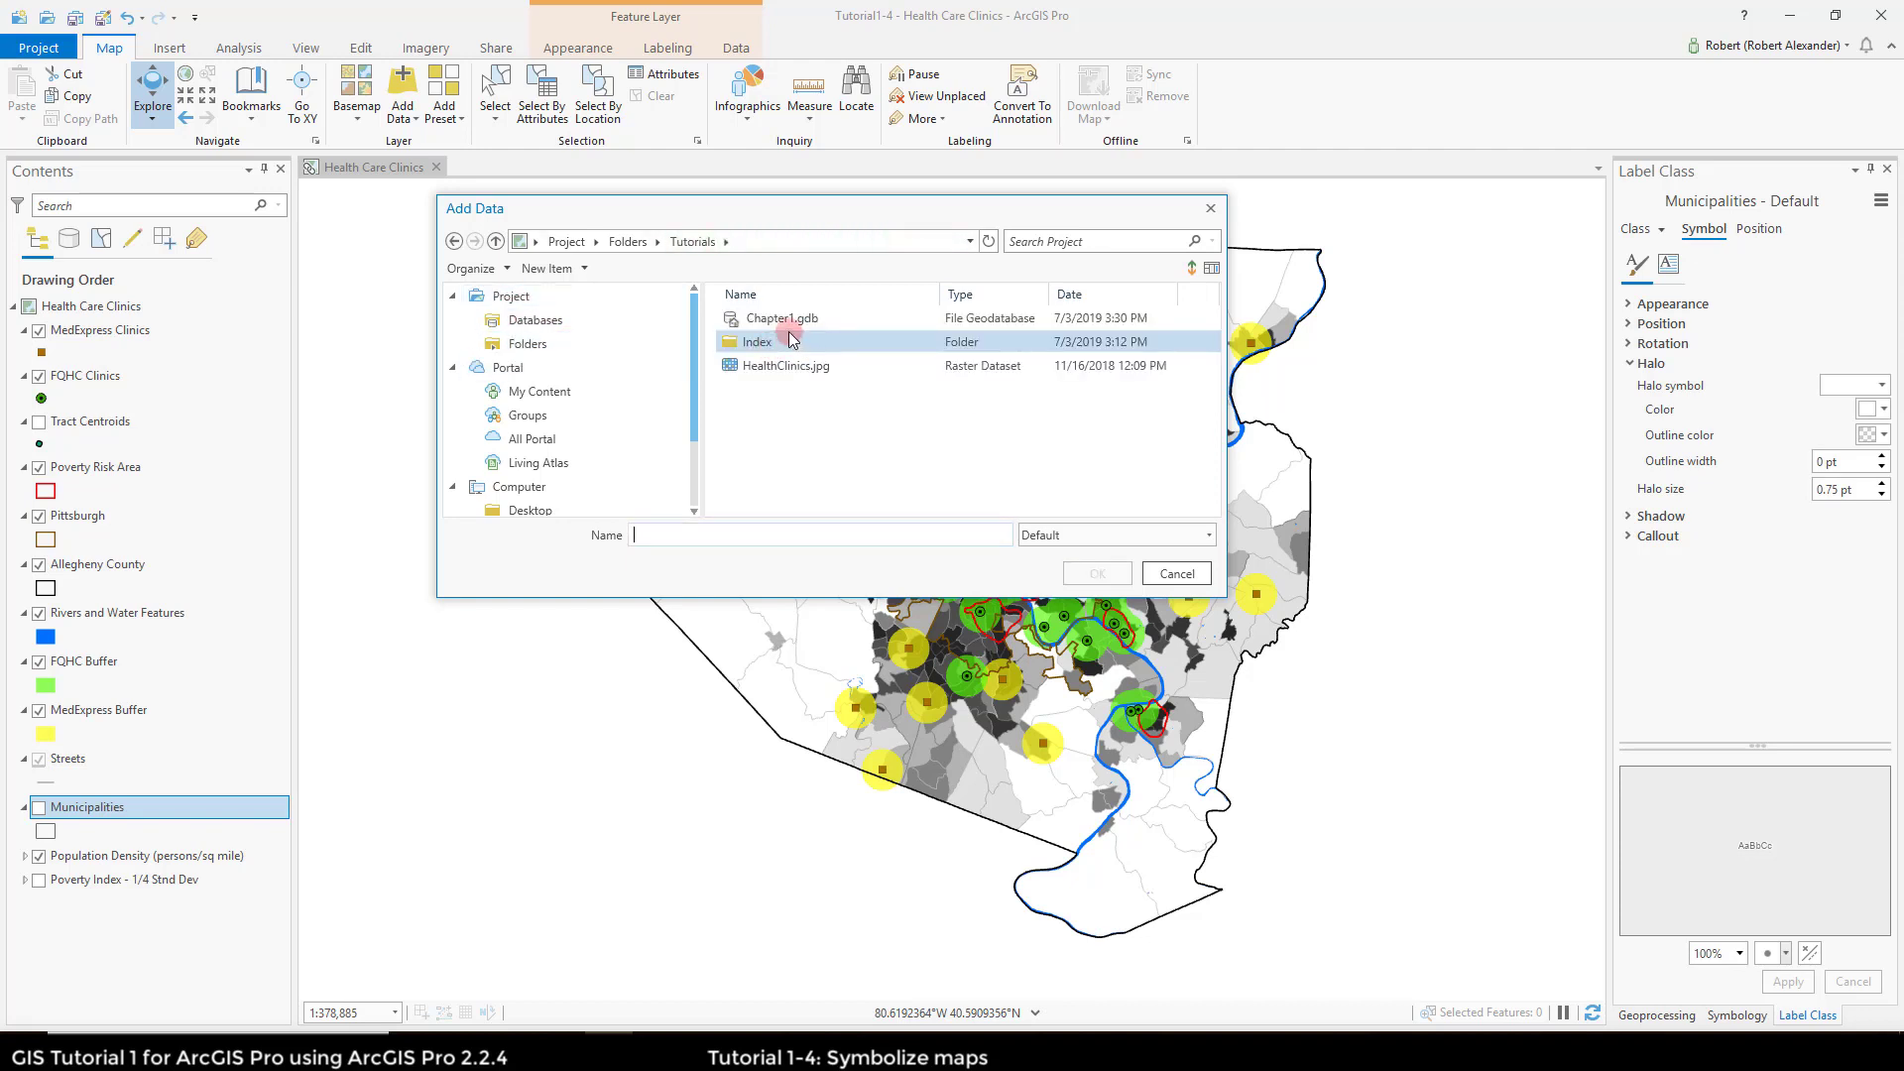
{"action": "left_click", "coordinate": [792, 325]}
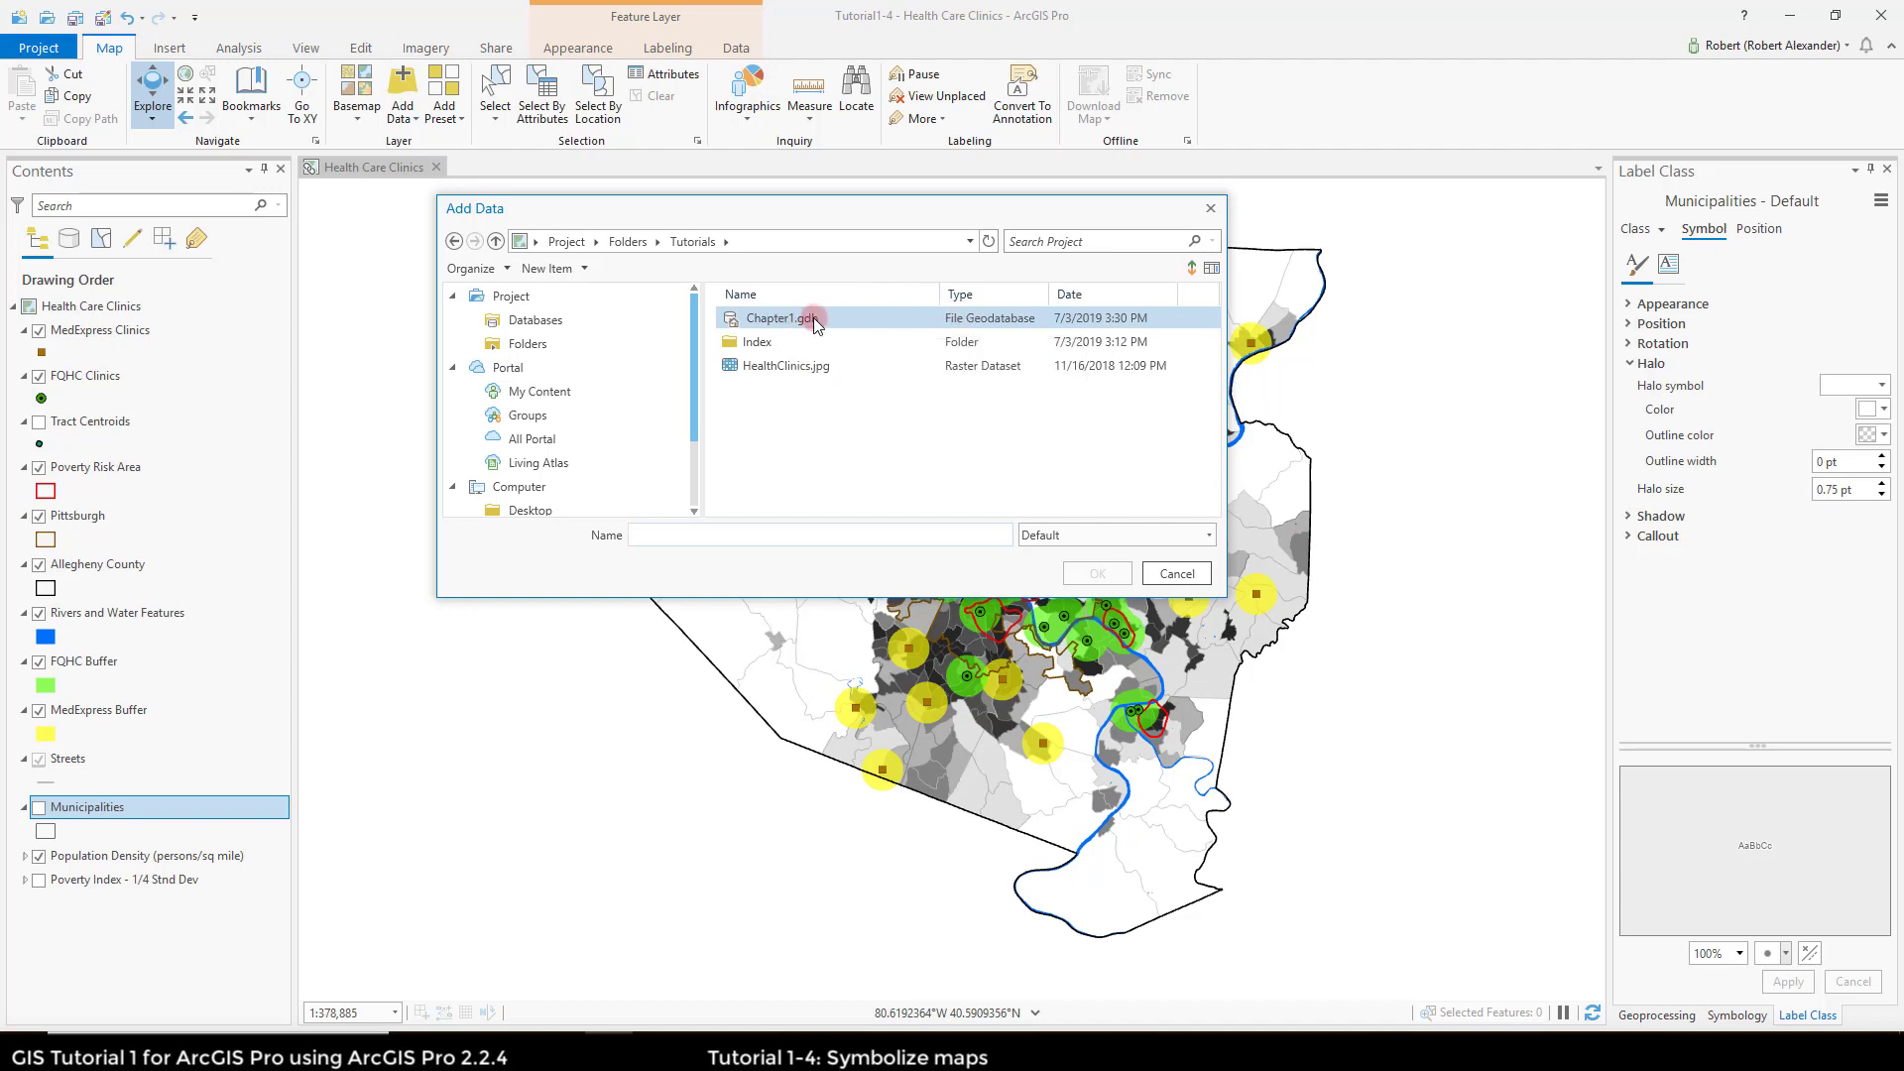
{"action": "double_click", "coordinate": [813, 319]}
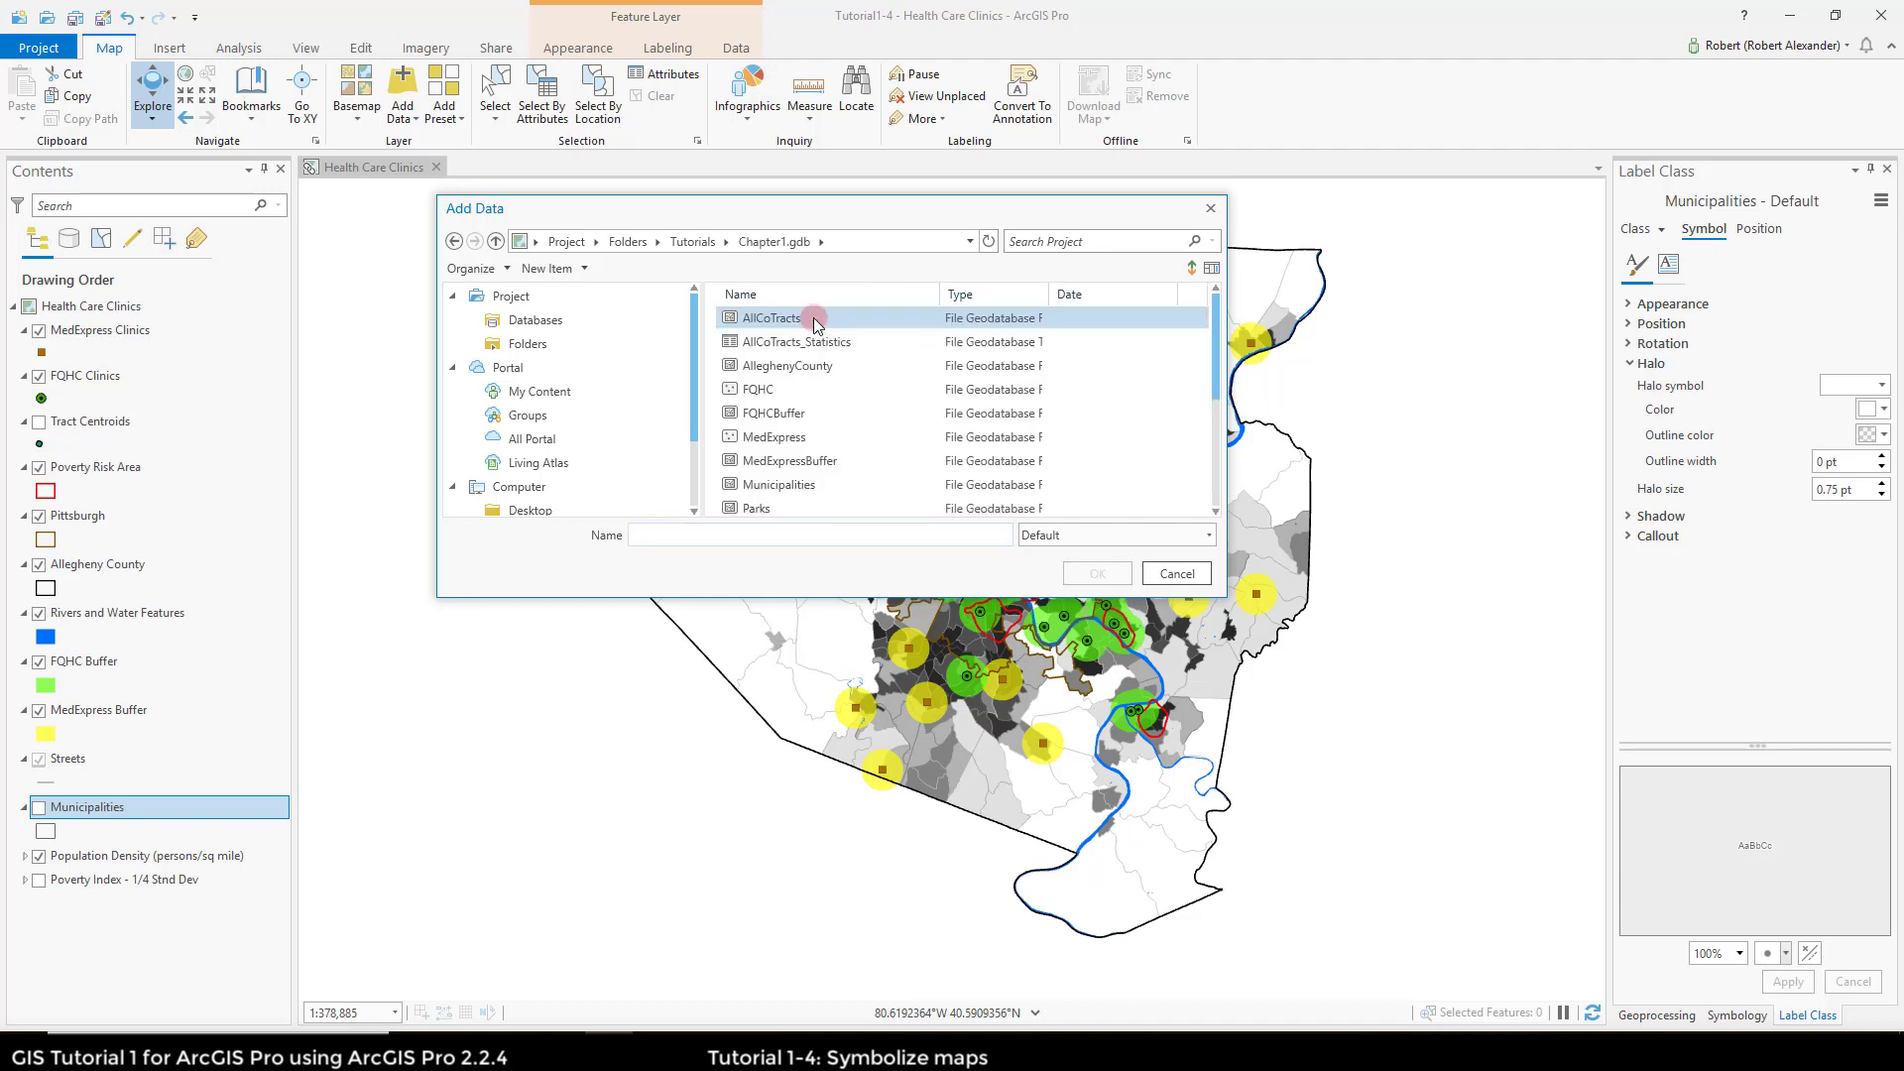
{"action": "scroll", "coordinate": [871, 391], "scroll_direction": "down", "scroll_amount": 1}
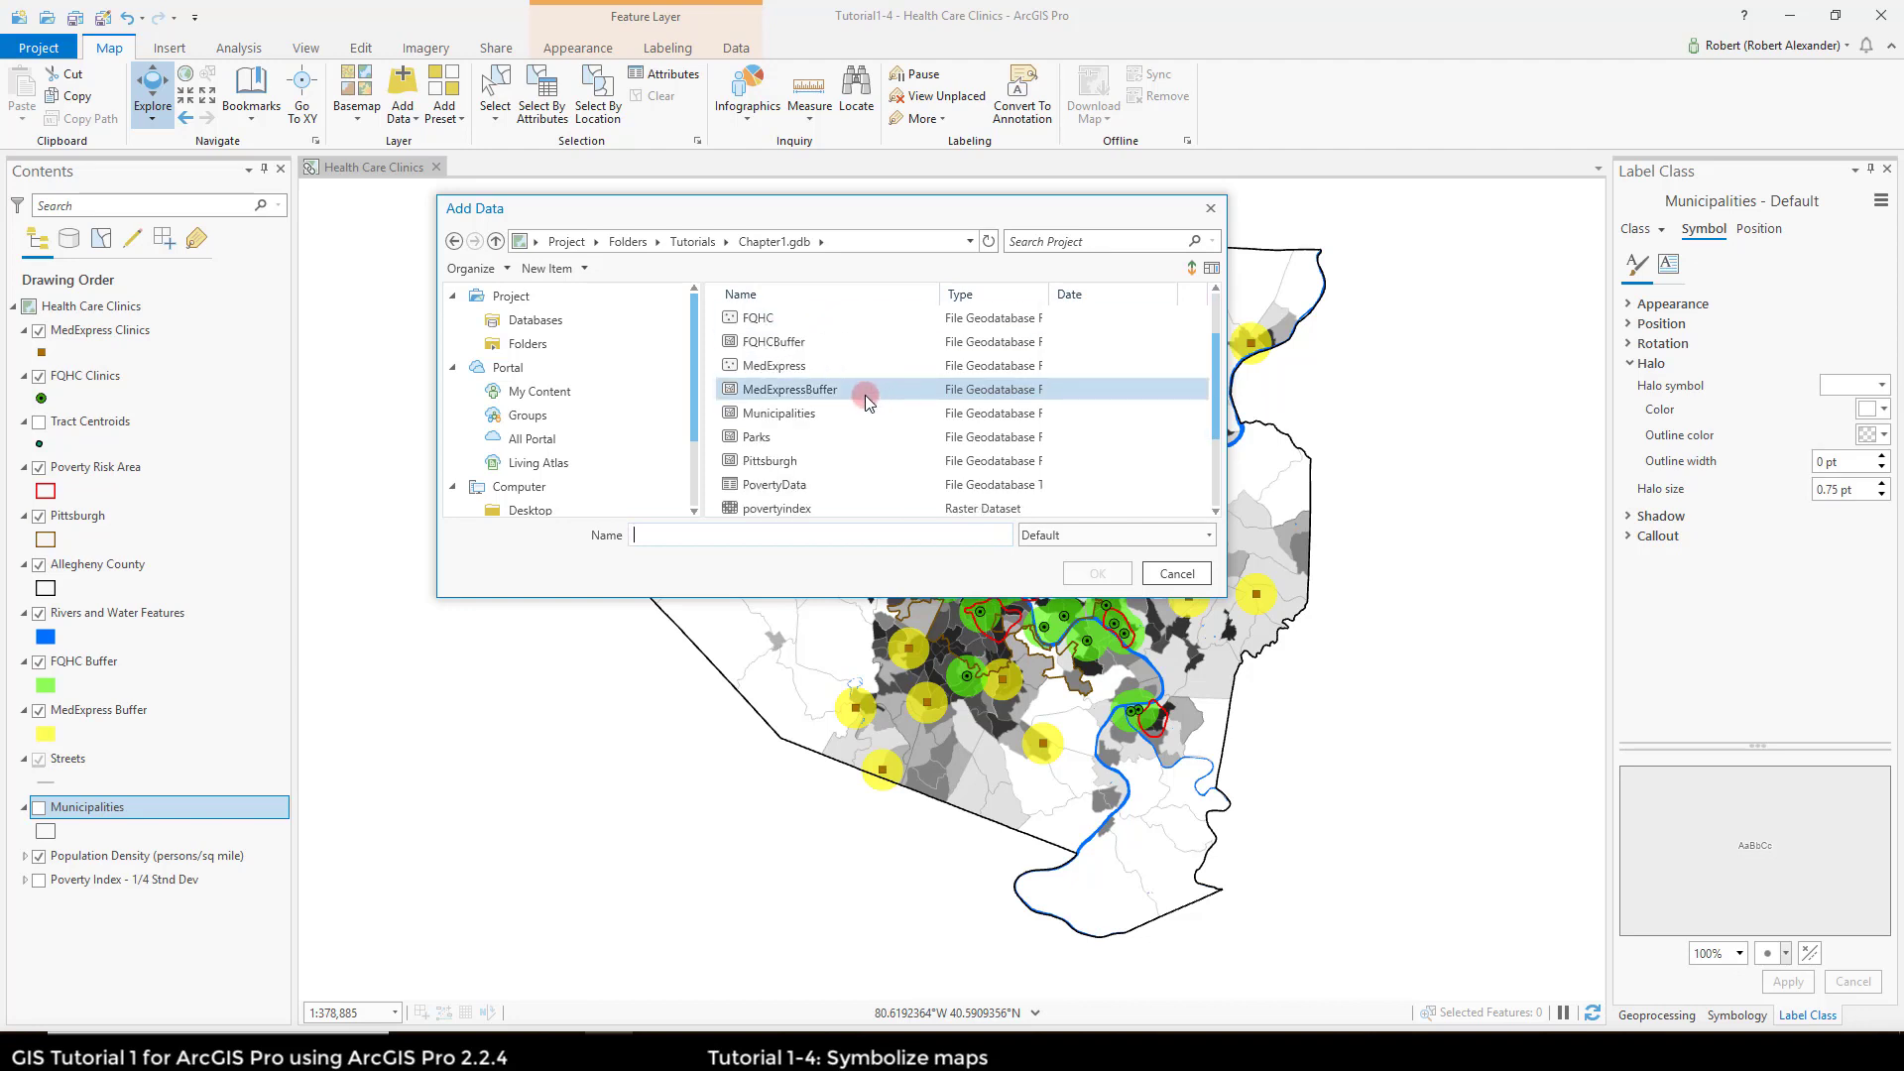
{"action": "left_click", "coordinate": [814, 439]}
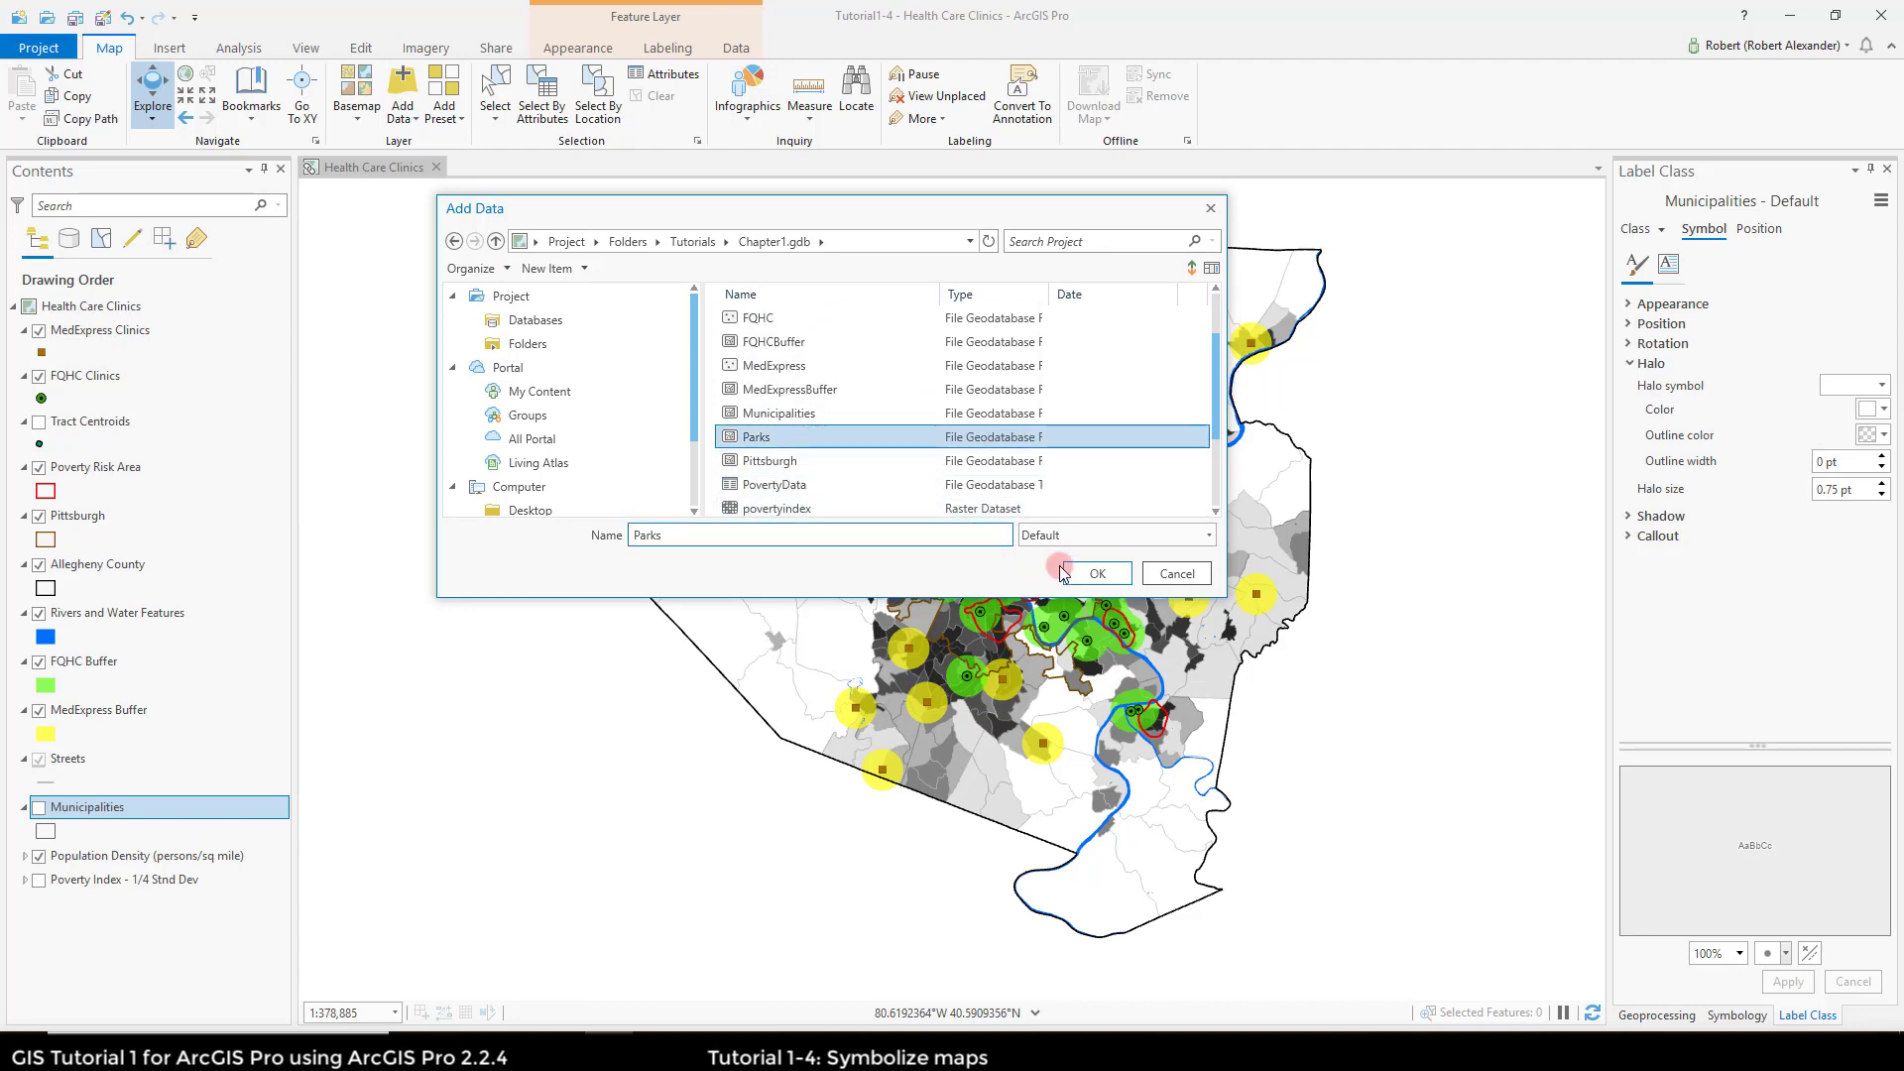
{"action": "left_click", "coordinate": [1092, 573]}
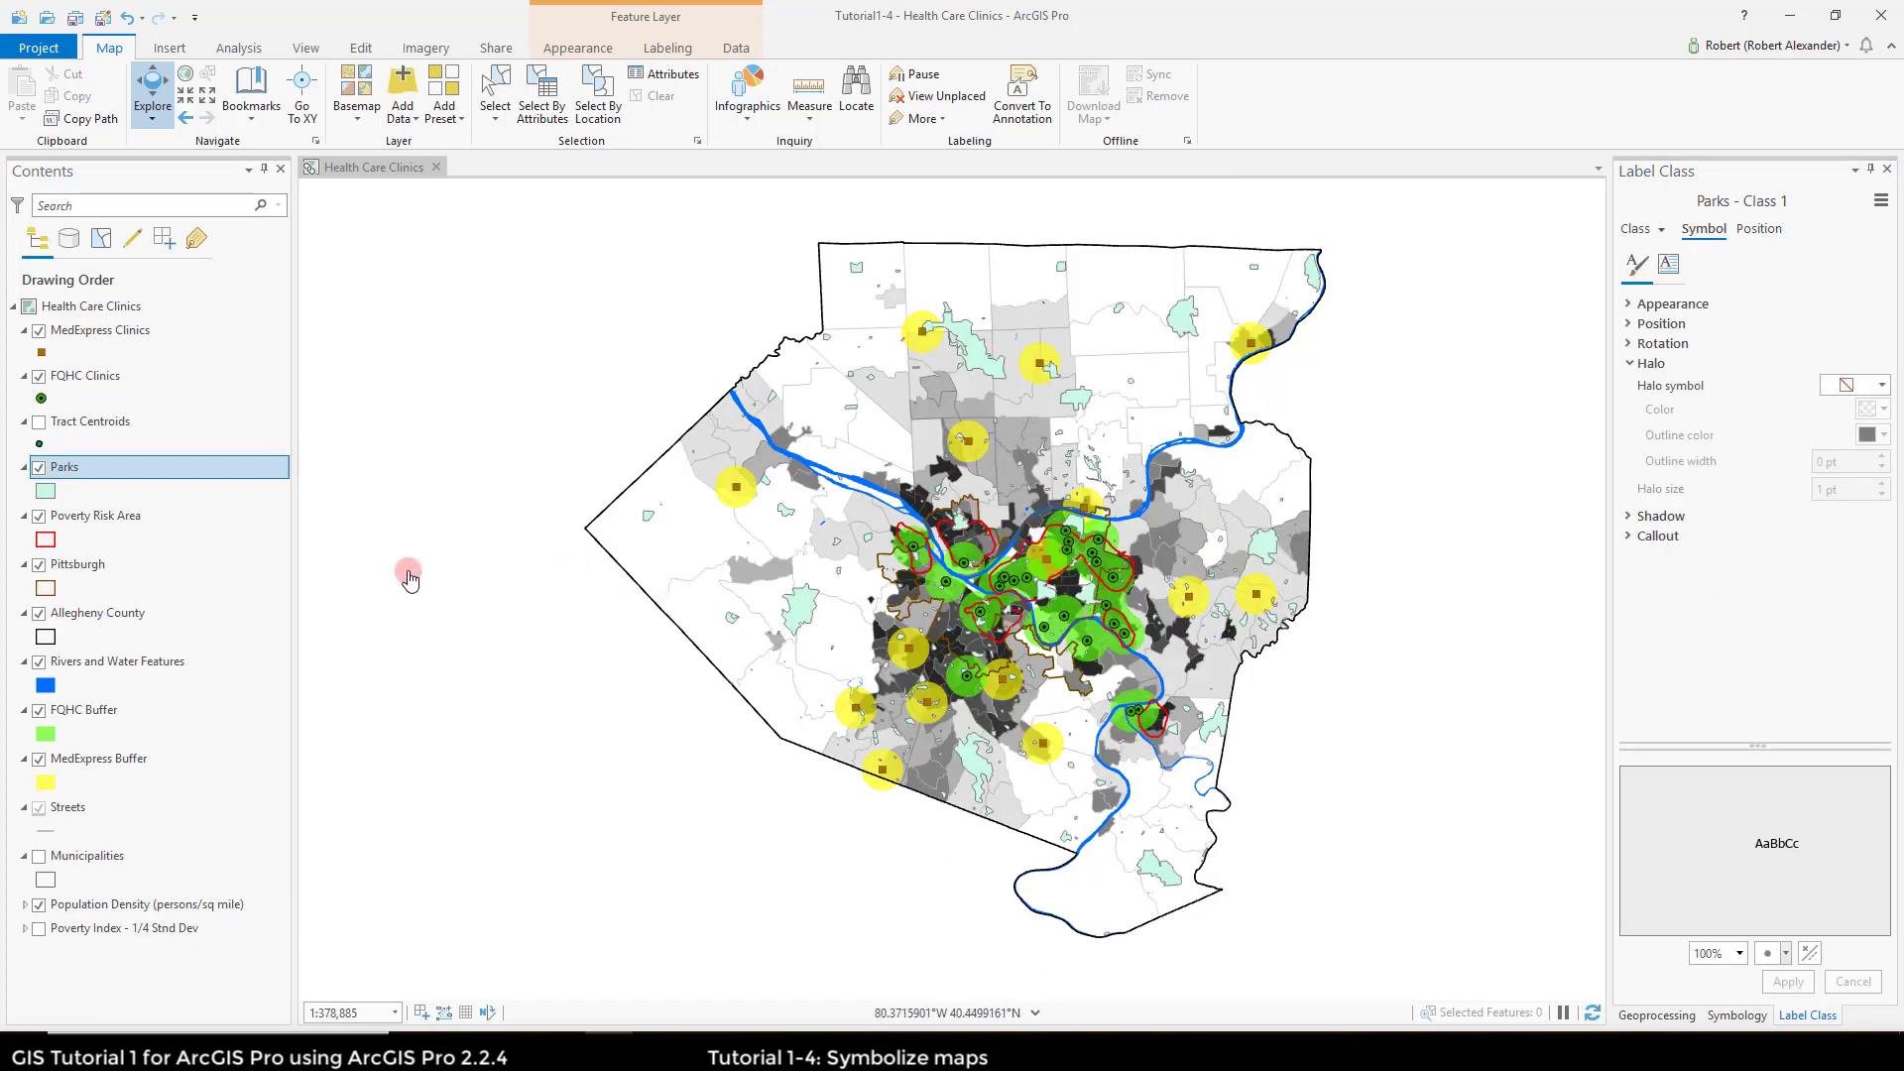
Step: Apply the light green ArcGIS 2D Park symbol from Scheme 2 to the Parks layer
{"action": "left_click", "coordinate": [46, 491]}
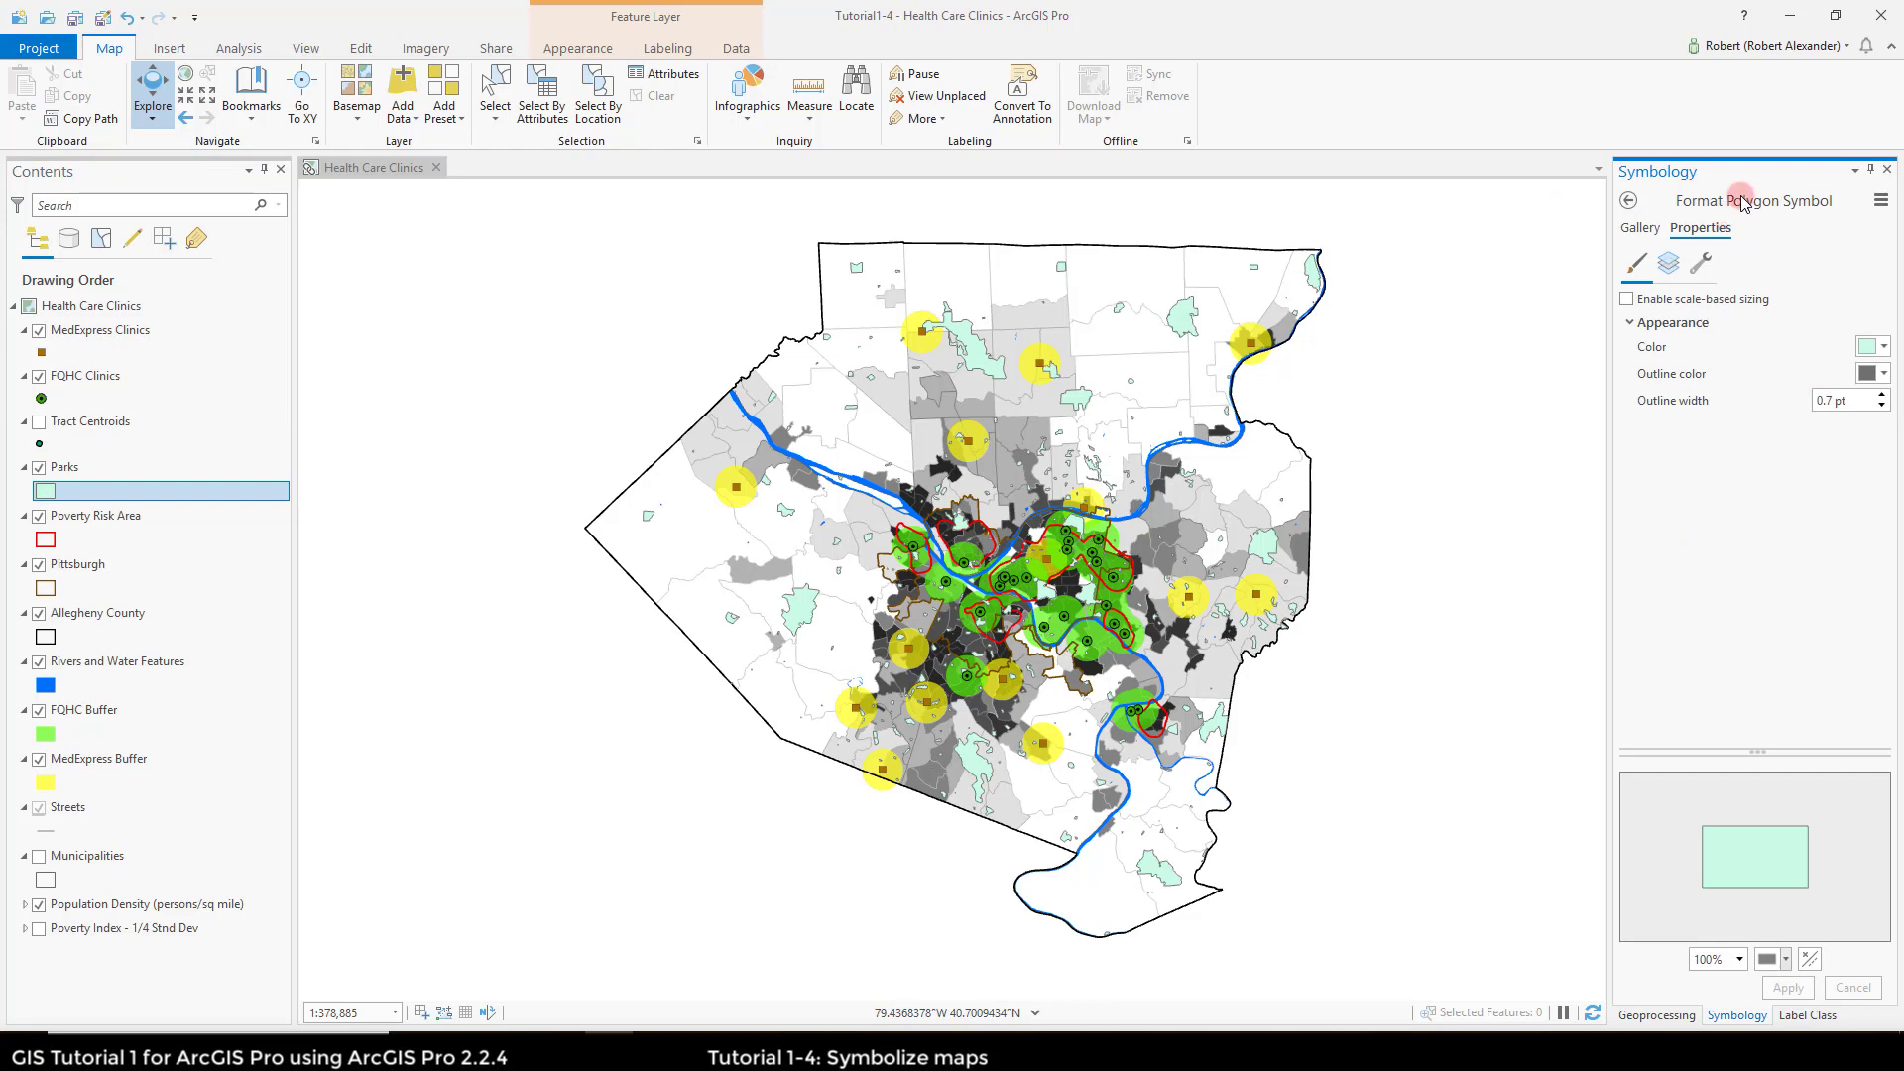
{"action": "left_click", "coordinate": [1640, 228]}
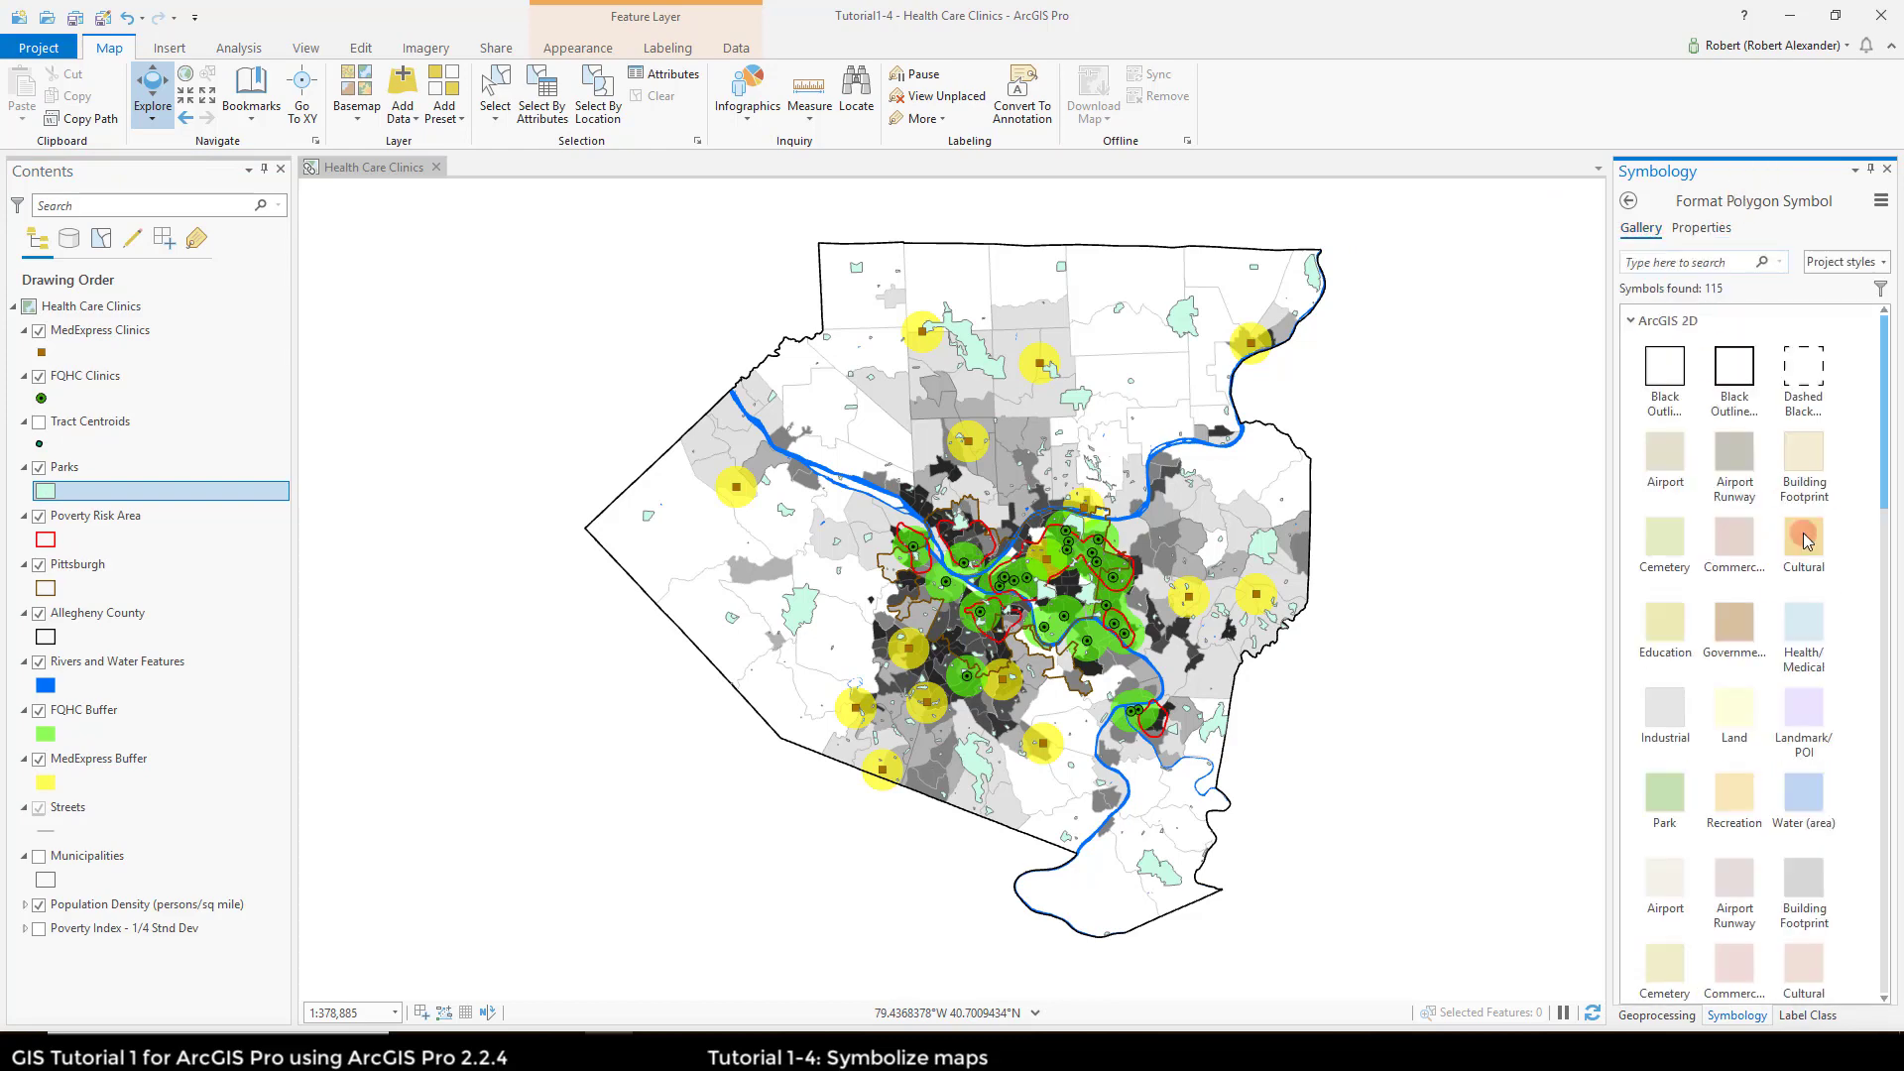
{"action": "left_click", "coordinate": [1747, 617]}
{"action": "scroll", "coordinate": [1740, 624], "scroll_direction": "down", "scroll_amount": 3}
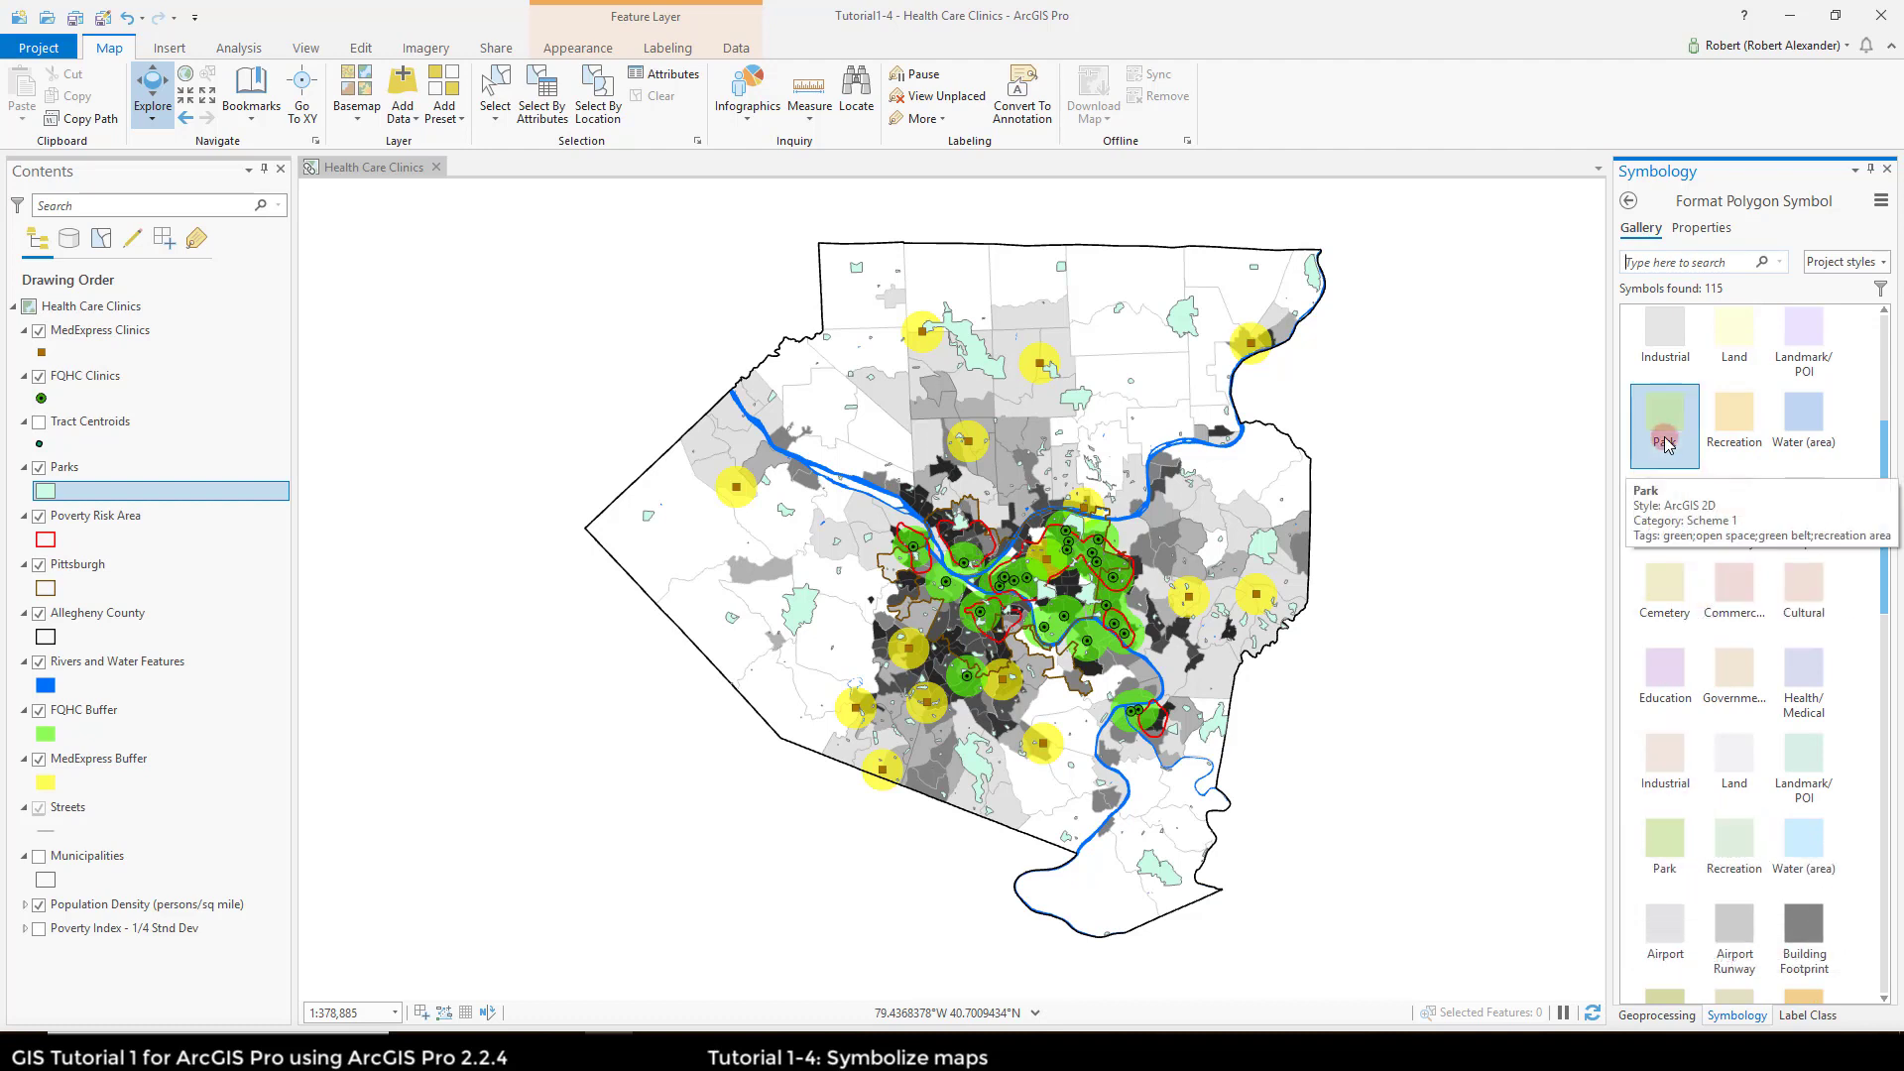
{"action": "scroll", "coordinate": [1686, 897], "scroll_direction": "down", "scroll_amount": 1}
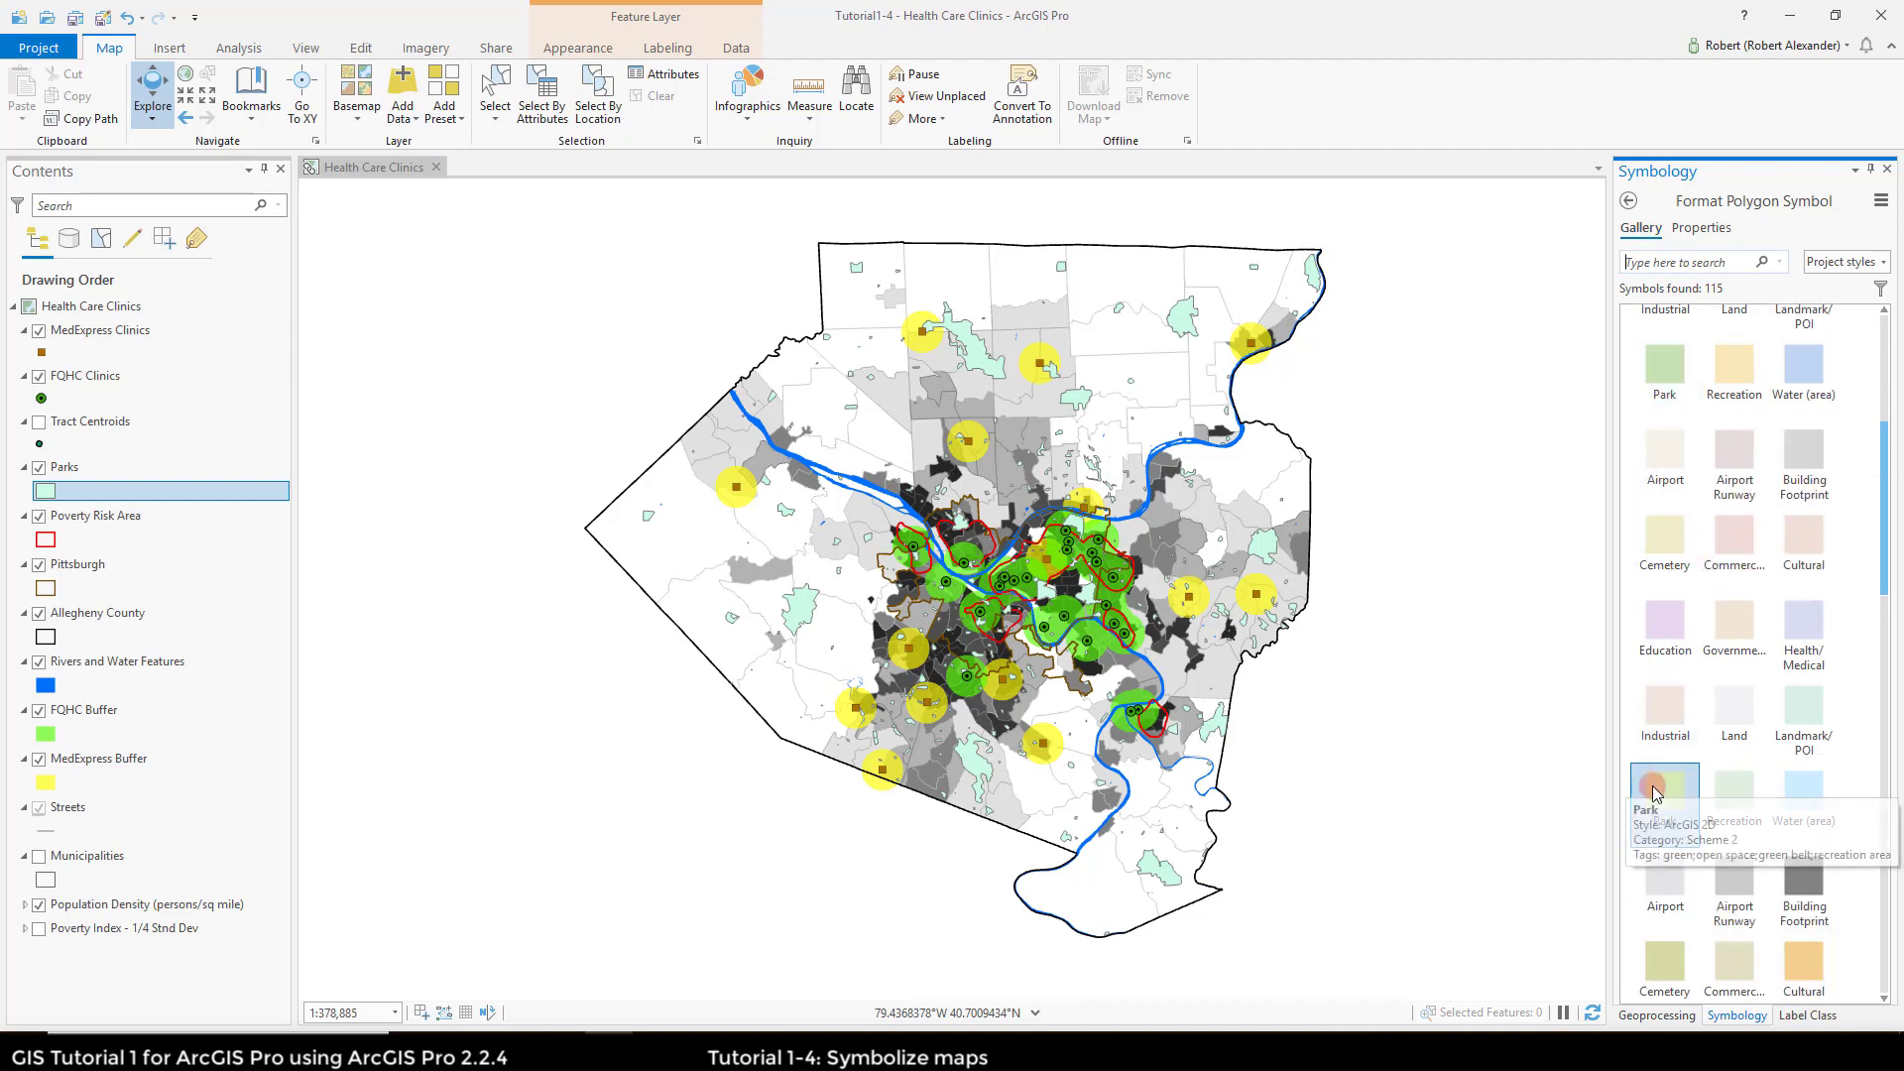
{"action": "left_click", "coordinate": [1653, 794]}
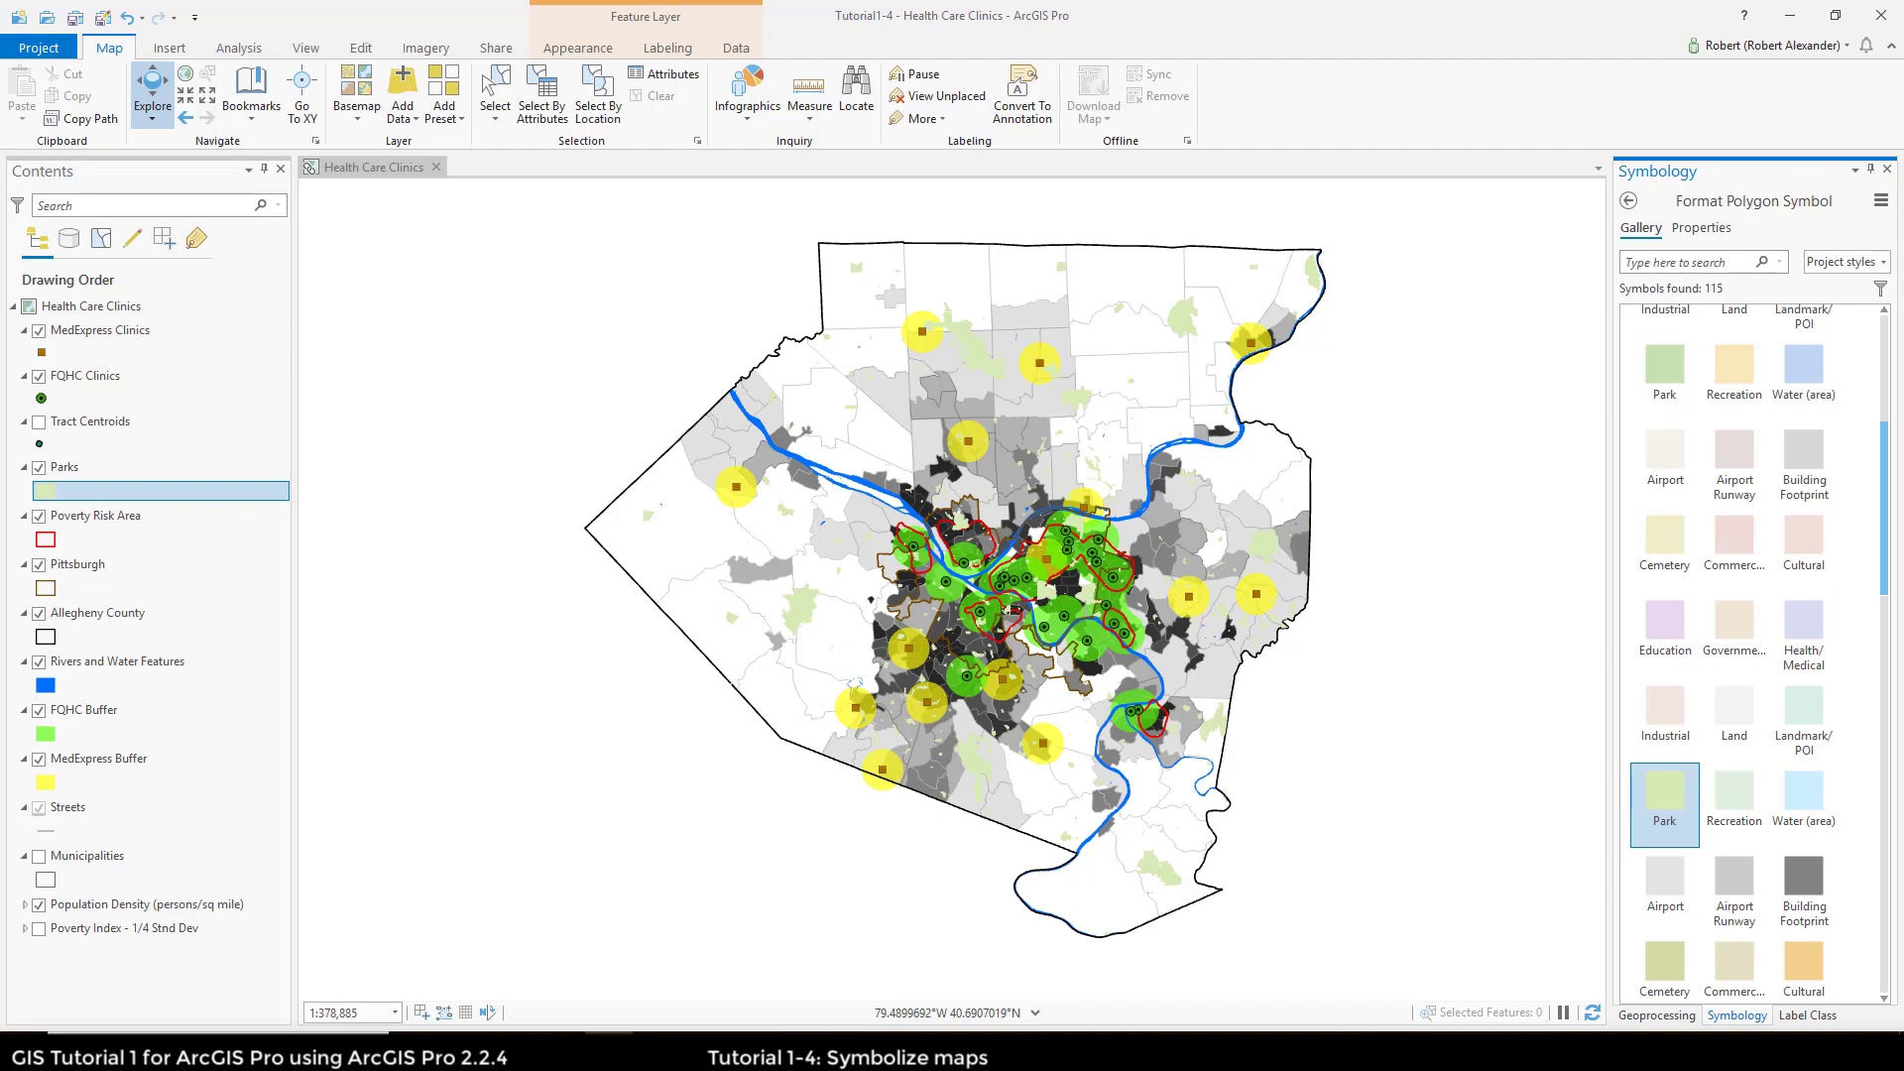
Step: Close the Symbology, Label Class and Geoprocessing panes to enlarge the map view
{"action": "left_click", "coordinate": [1888, 170]}
{"action": "left_click", "coordinate": [1198, 756]}
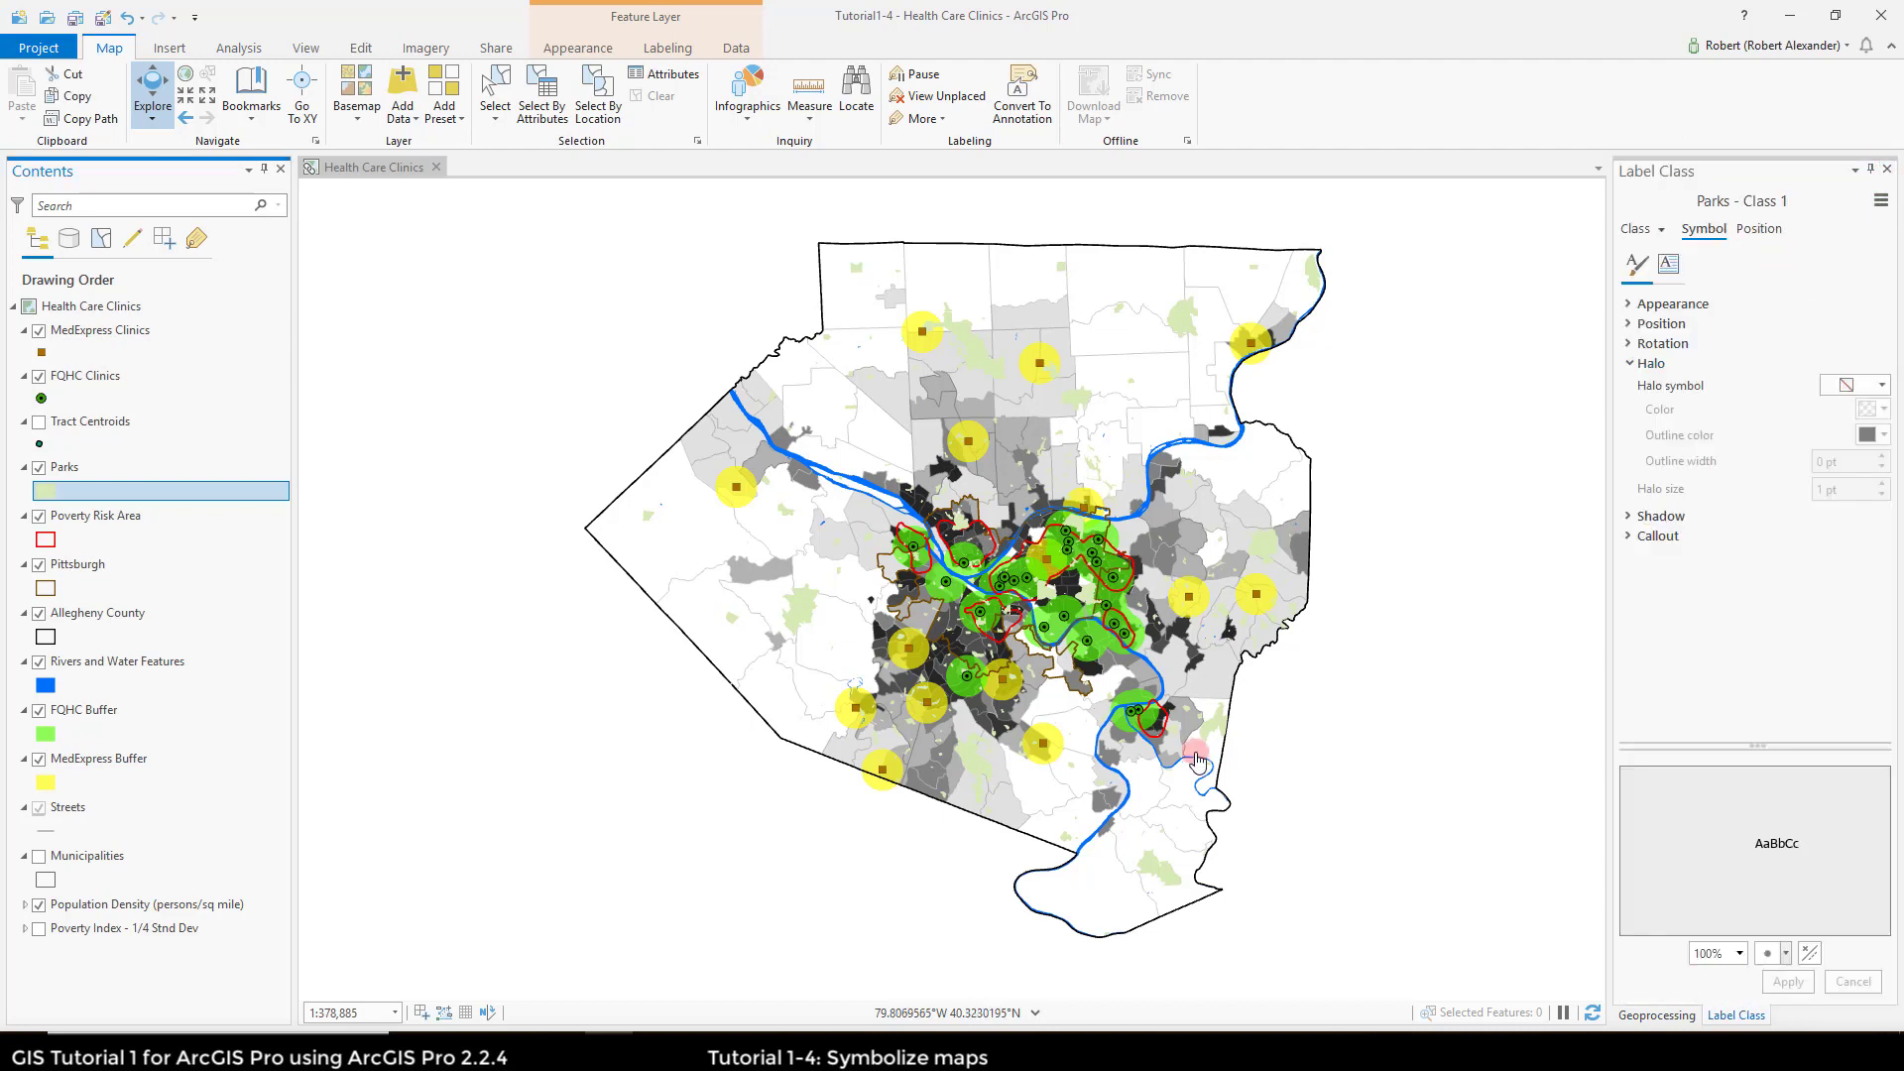
{"action": "left_click", "coordinate": [1887, 170]}
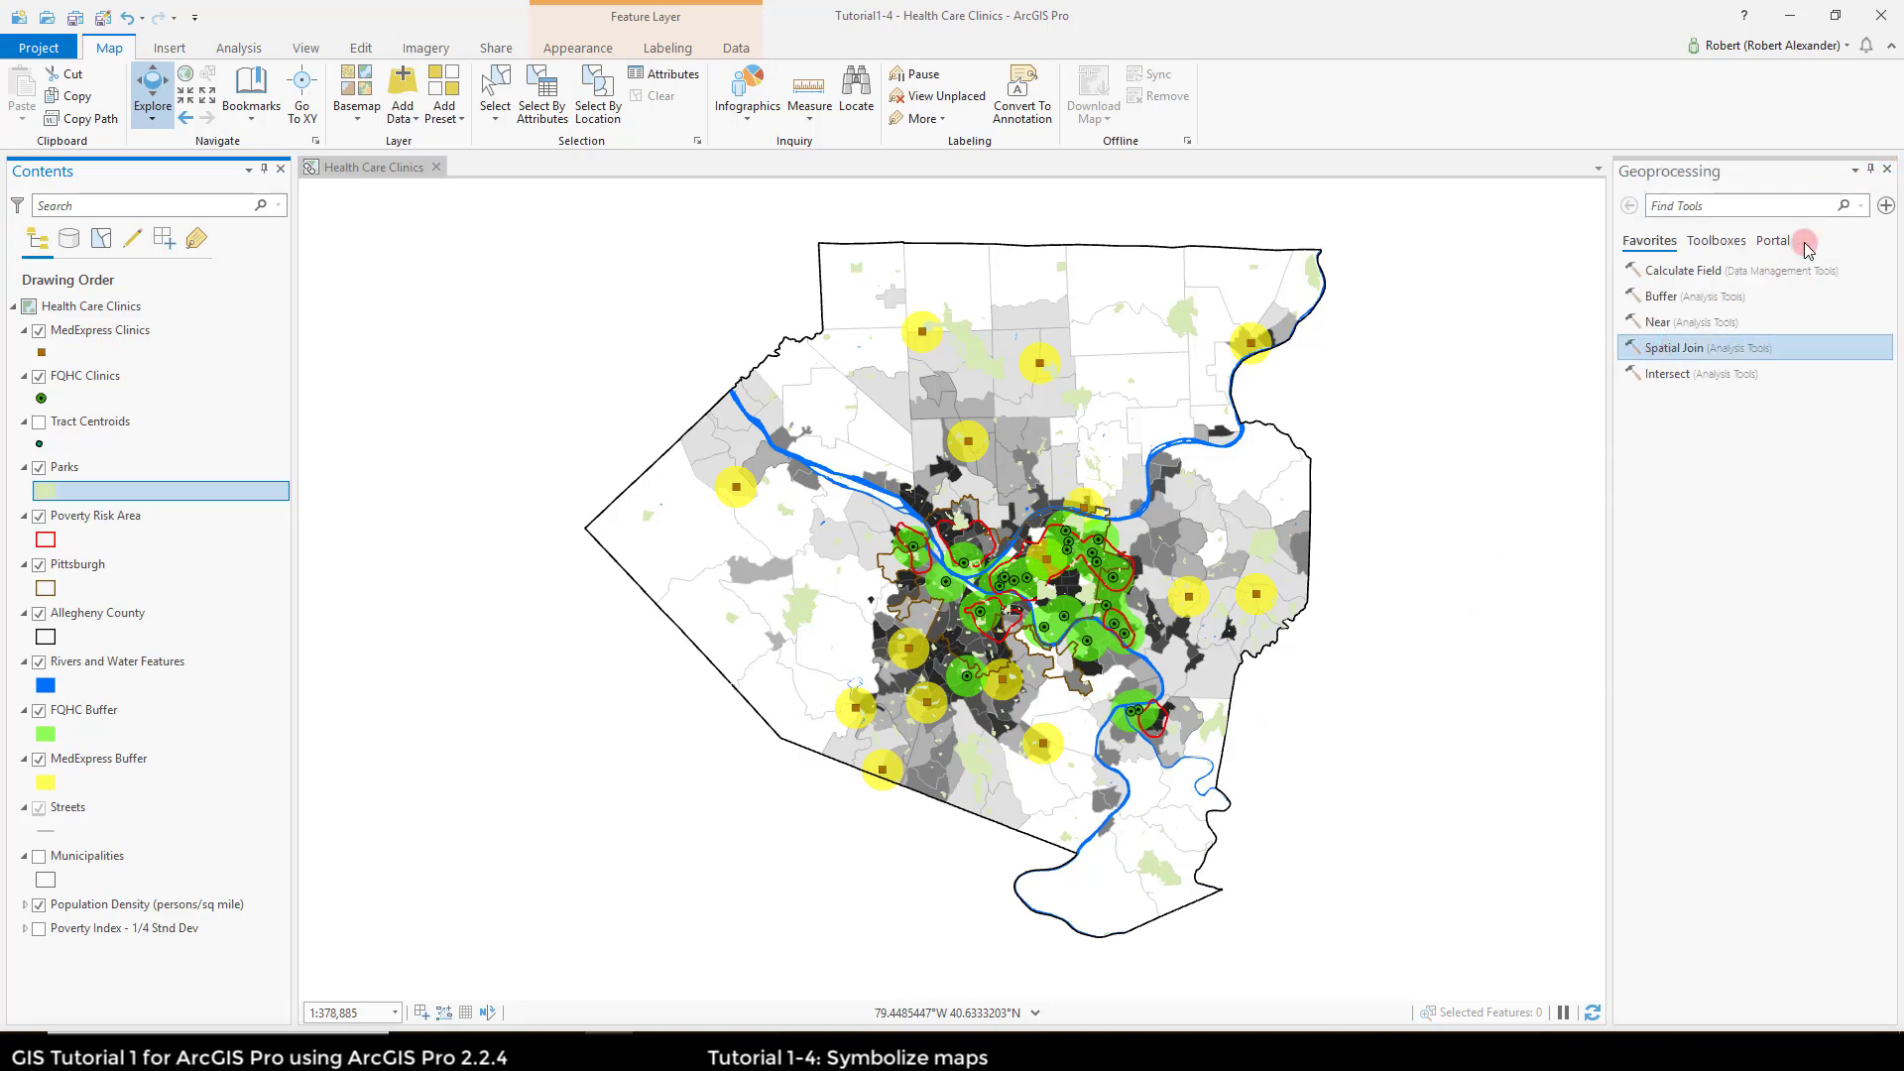
{"action": "left_click", "coordinate": [1884, 170]}
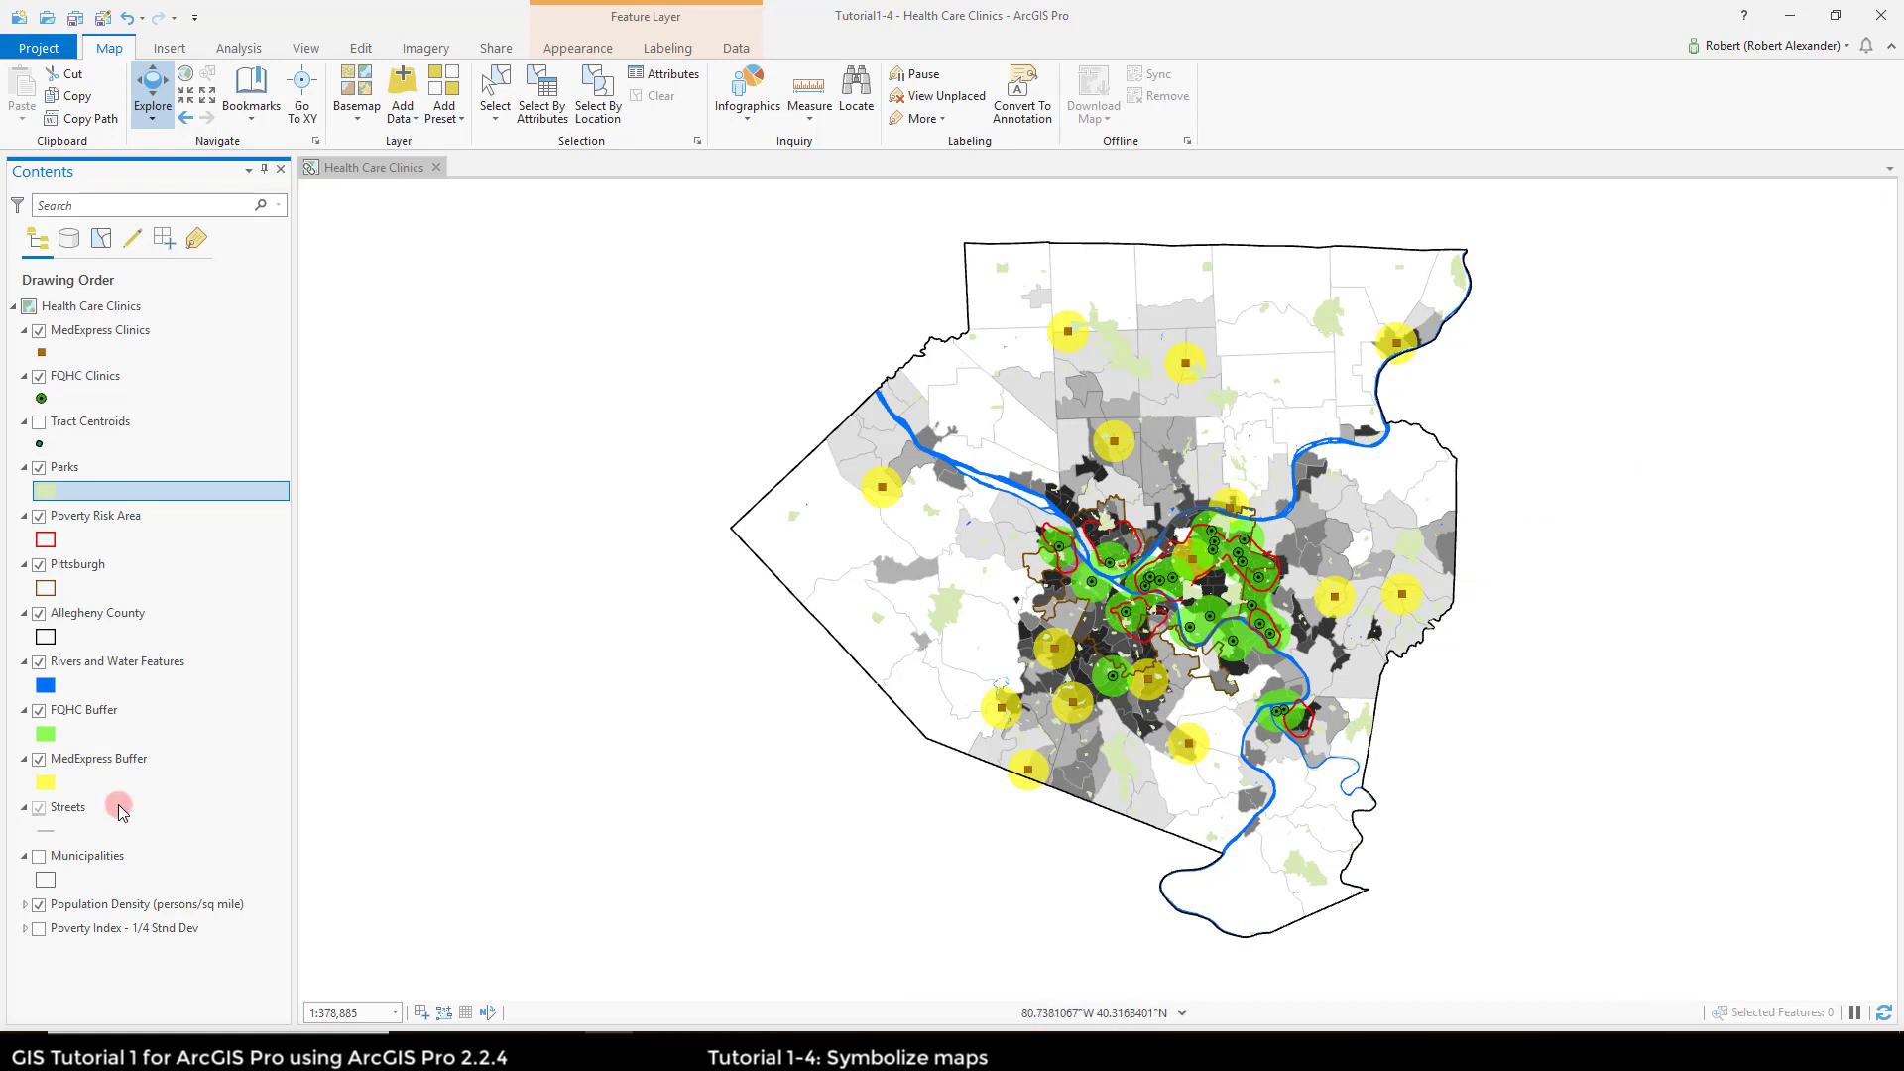
Step: Hide the Population Density, MedExpress Buffer and FQHC Buffer layers, leaving Municipalities hidden
{"action": "left_click", "coordinate": [39, 905]}
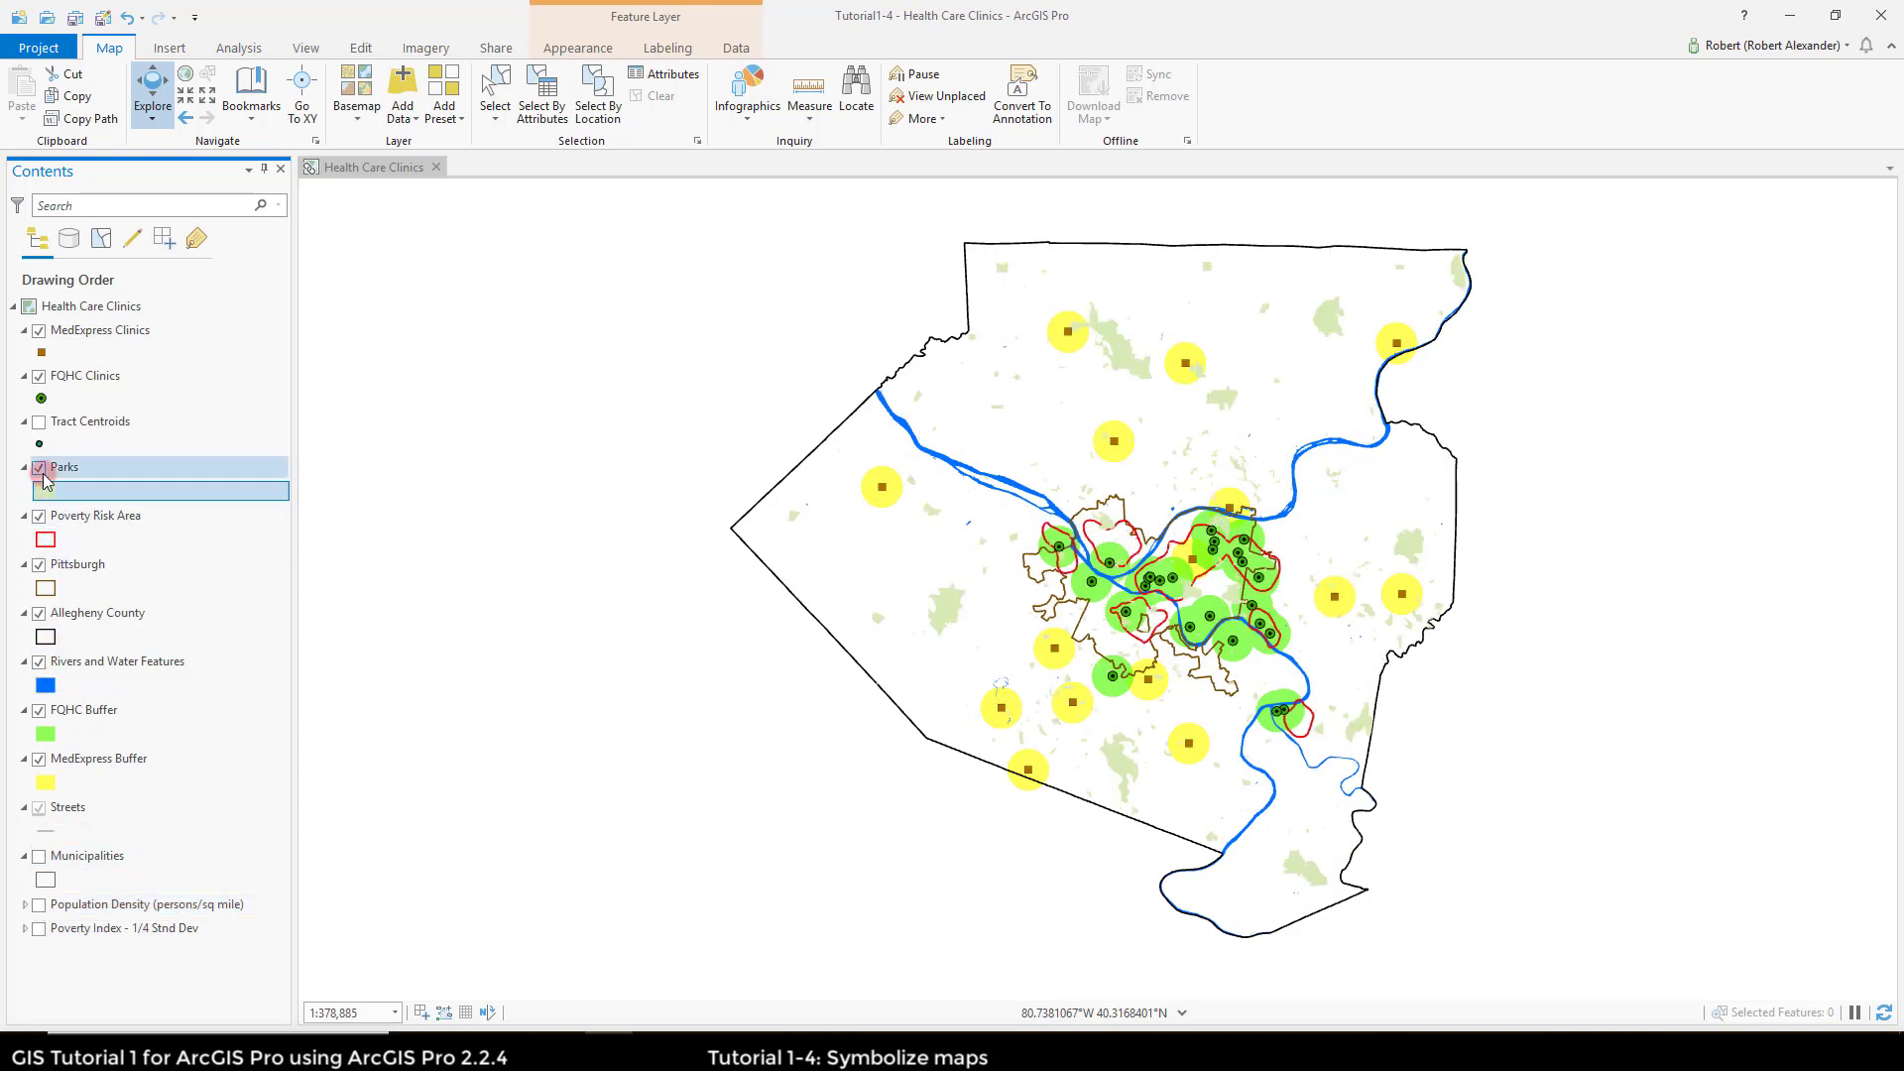
{"action": "left_click", "coordinate": [40, 854]}
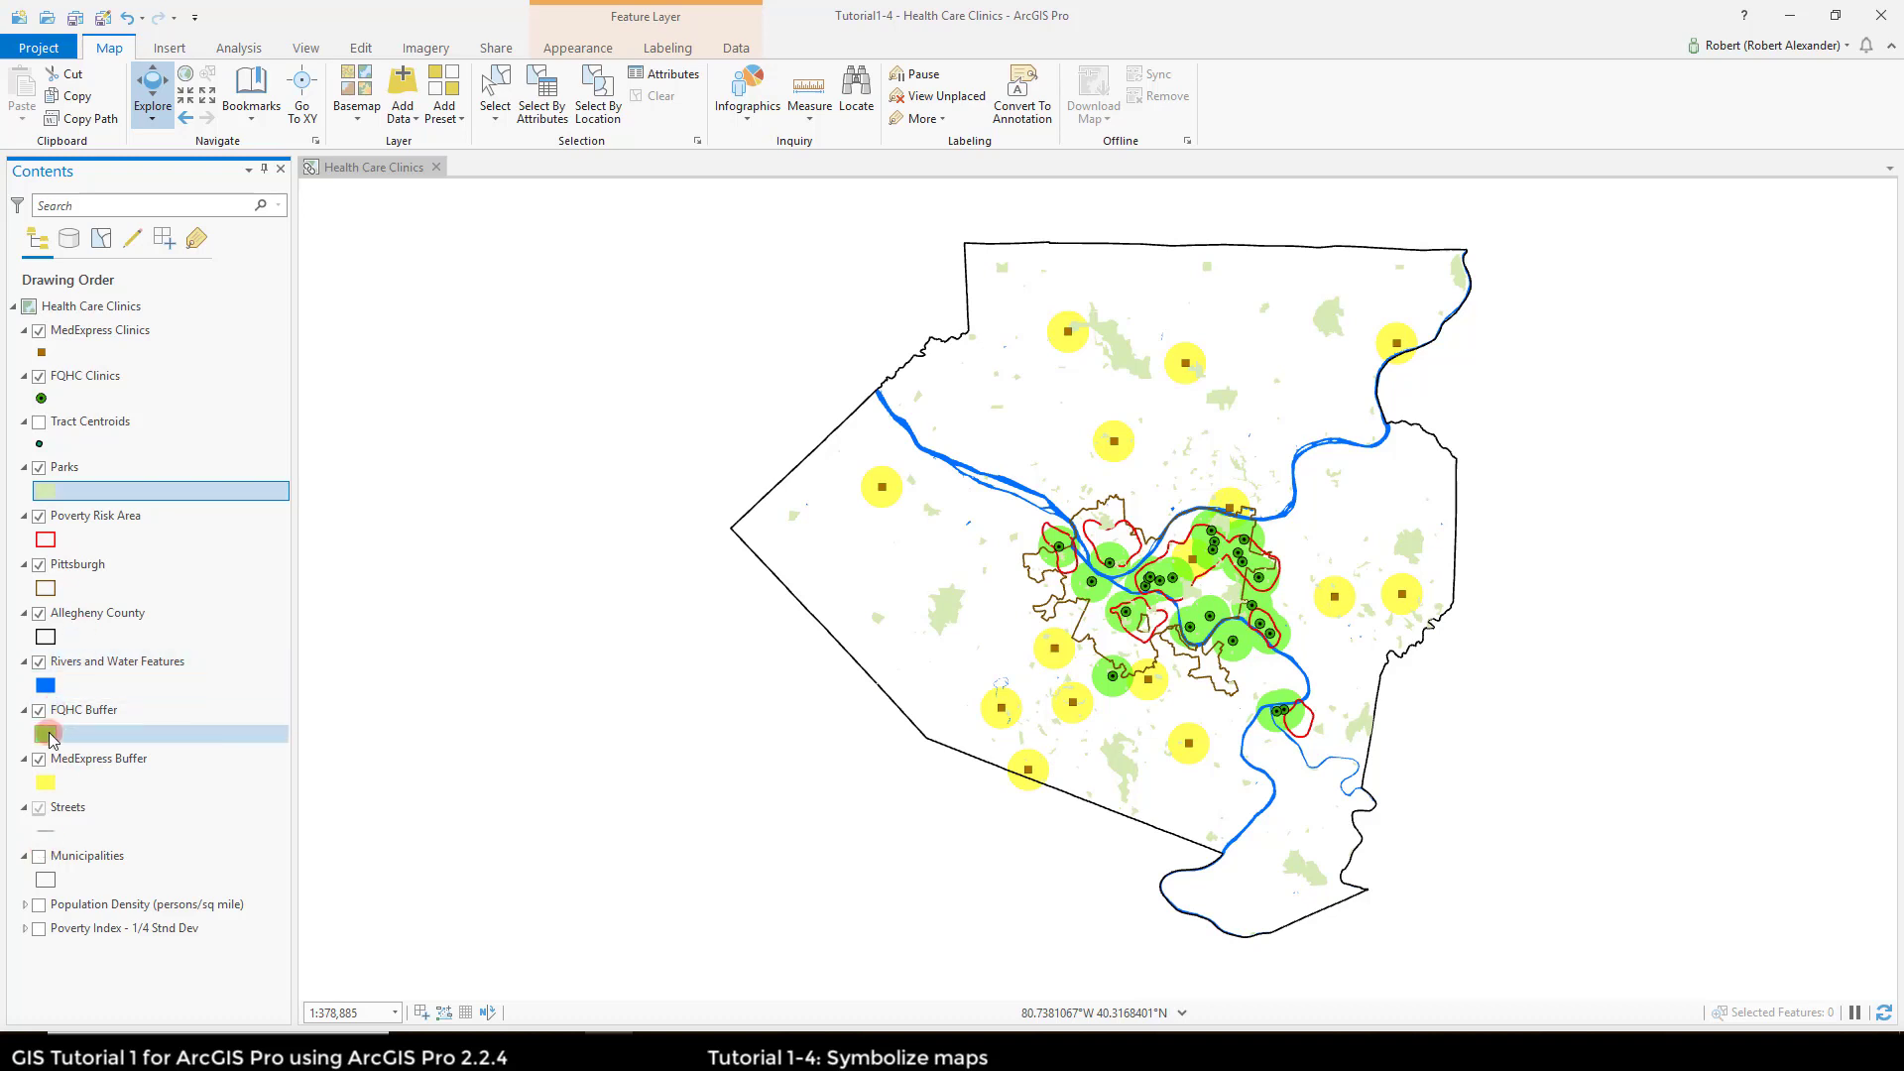
{"action": "left_click", "coordinate": [39, 759]}
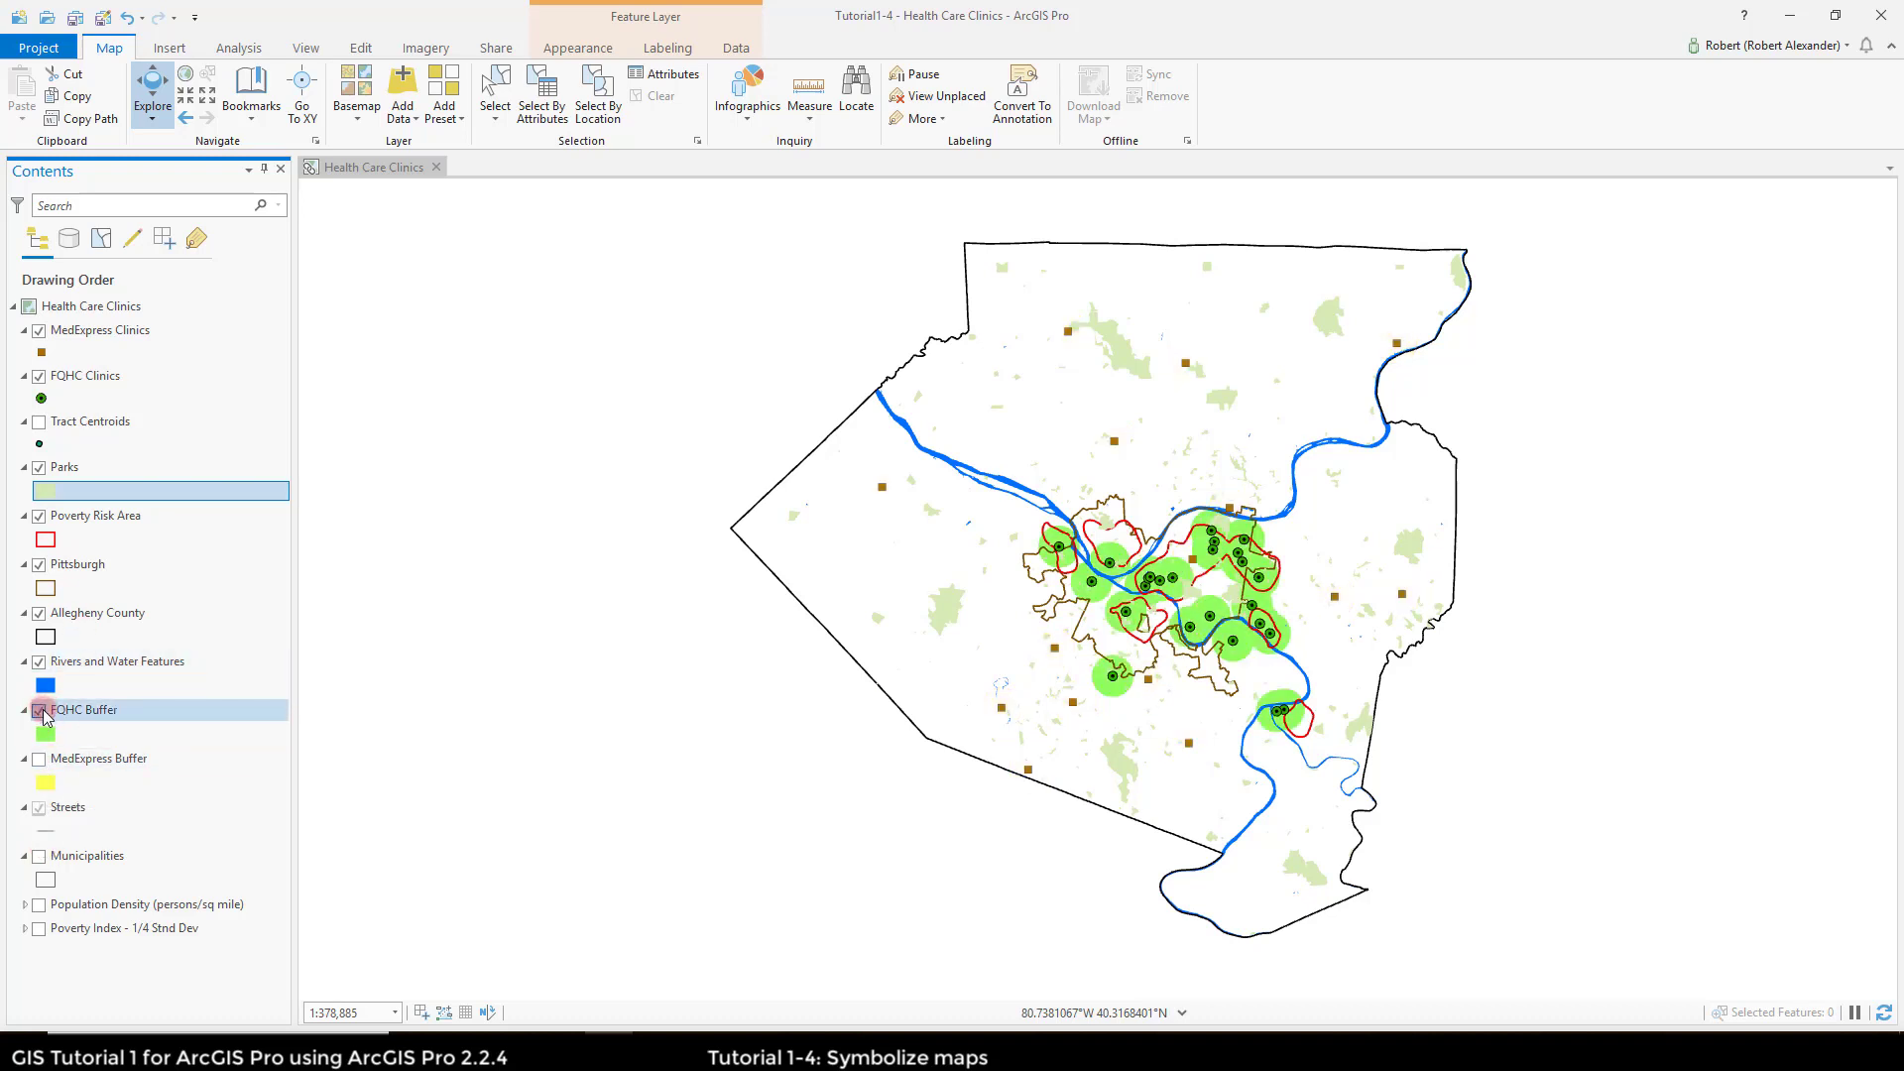
{"action": "left_click", "coordinate": [40, 710]}
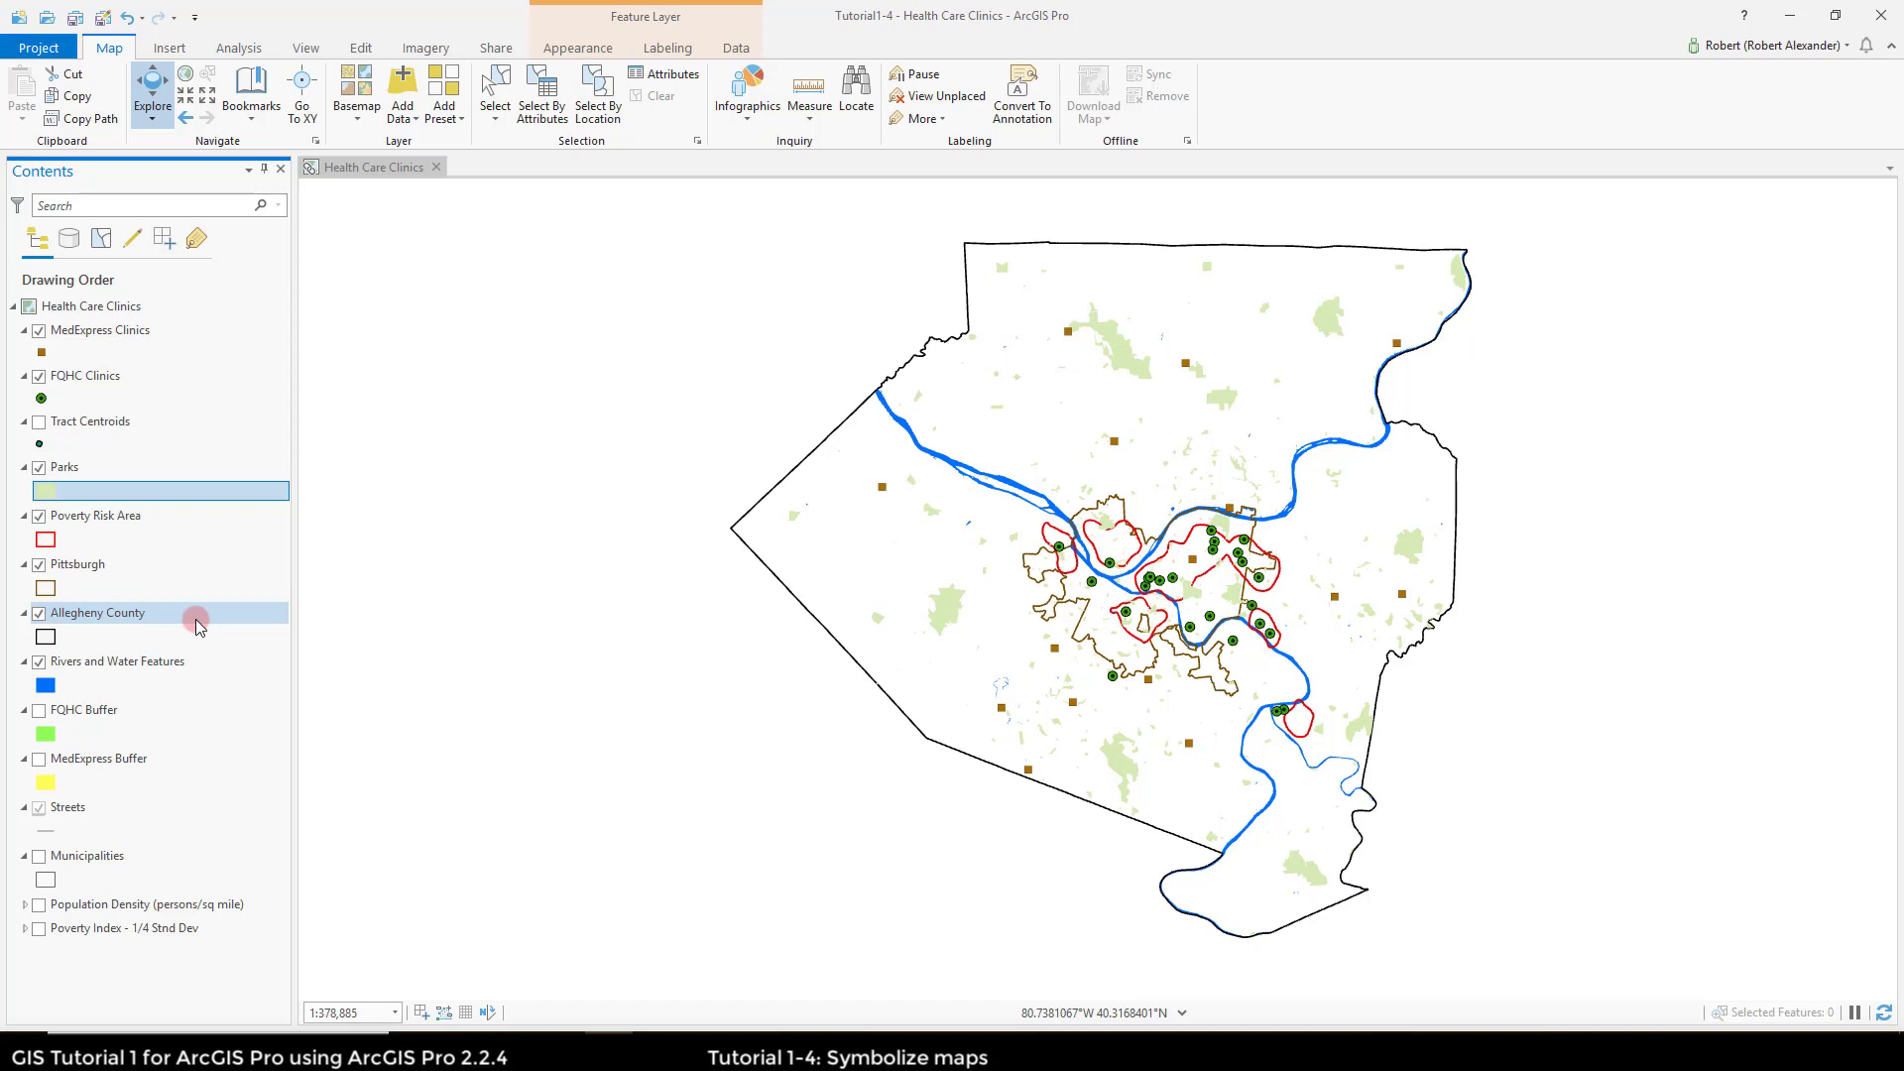
Step: View the parks at the Pittsburgh East End bookmark, and remove the Parks layer from the map
{"action": "left_click", "coordinate": [253, 114]}
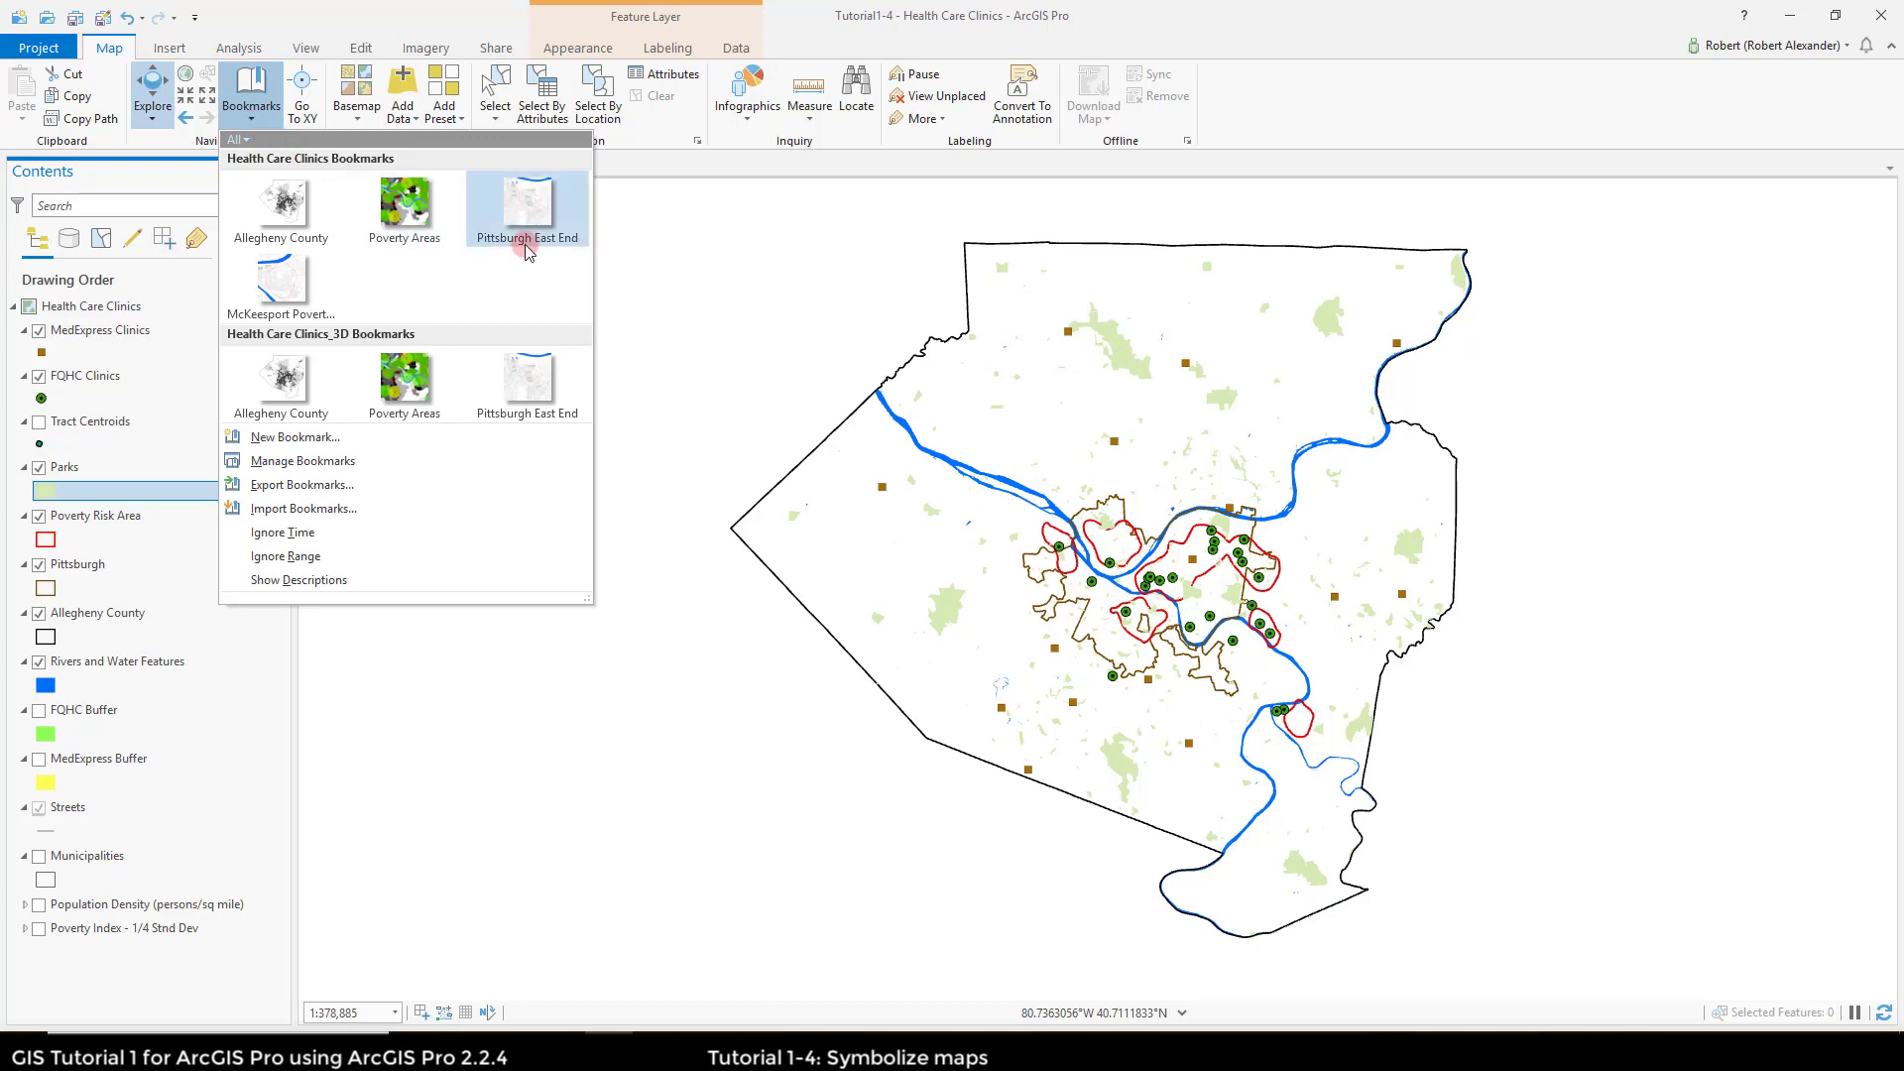
{"action": "left_click", "coordinate": [528, 236]}
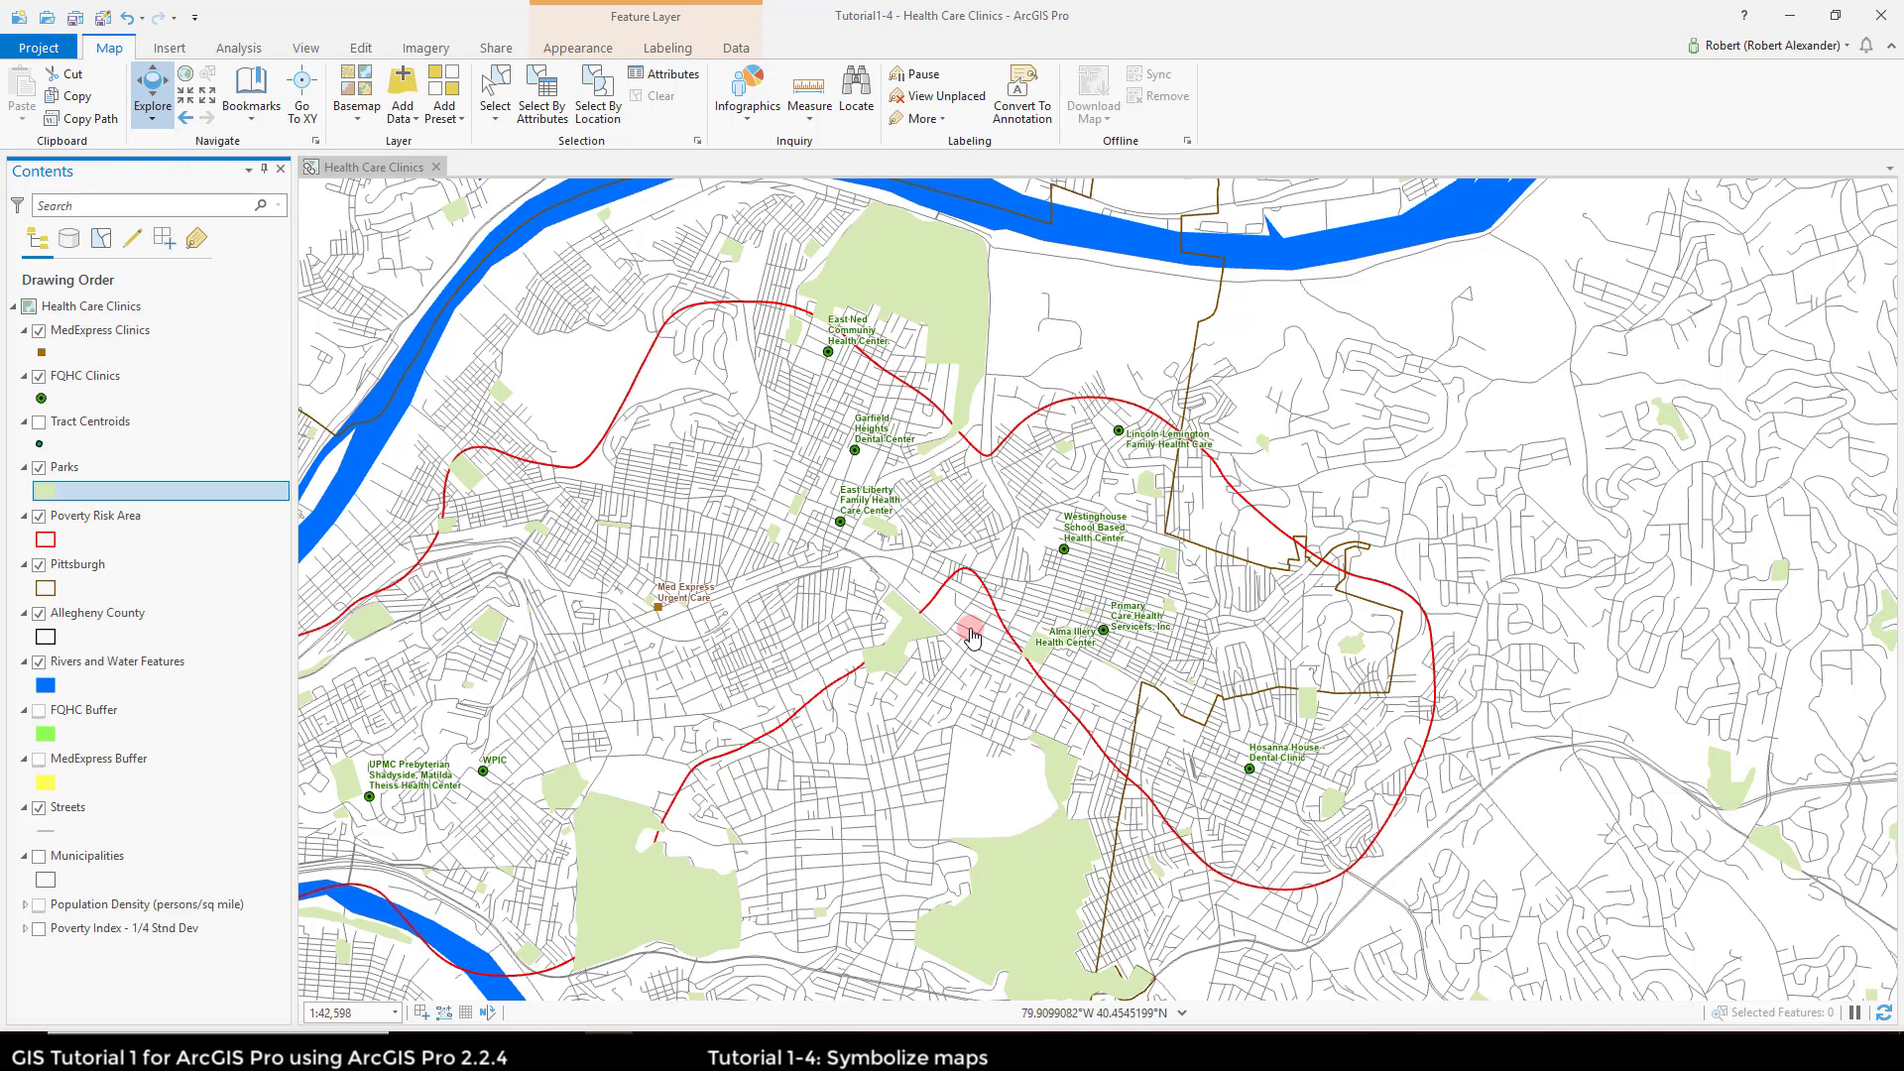
{"action": "left_click", "coordinate": [73, 476]}
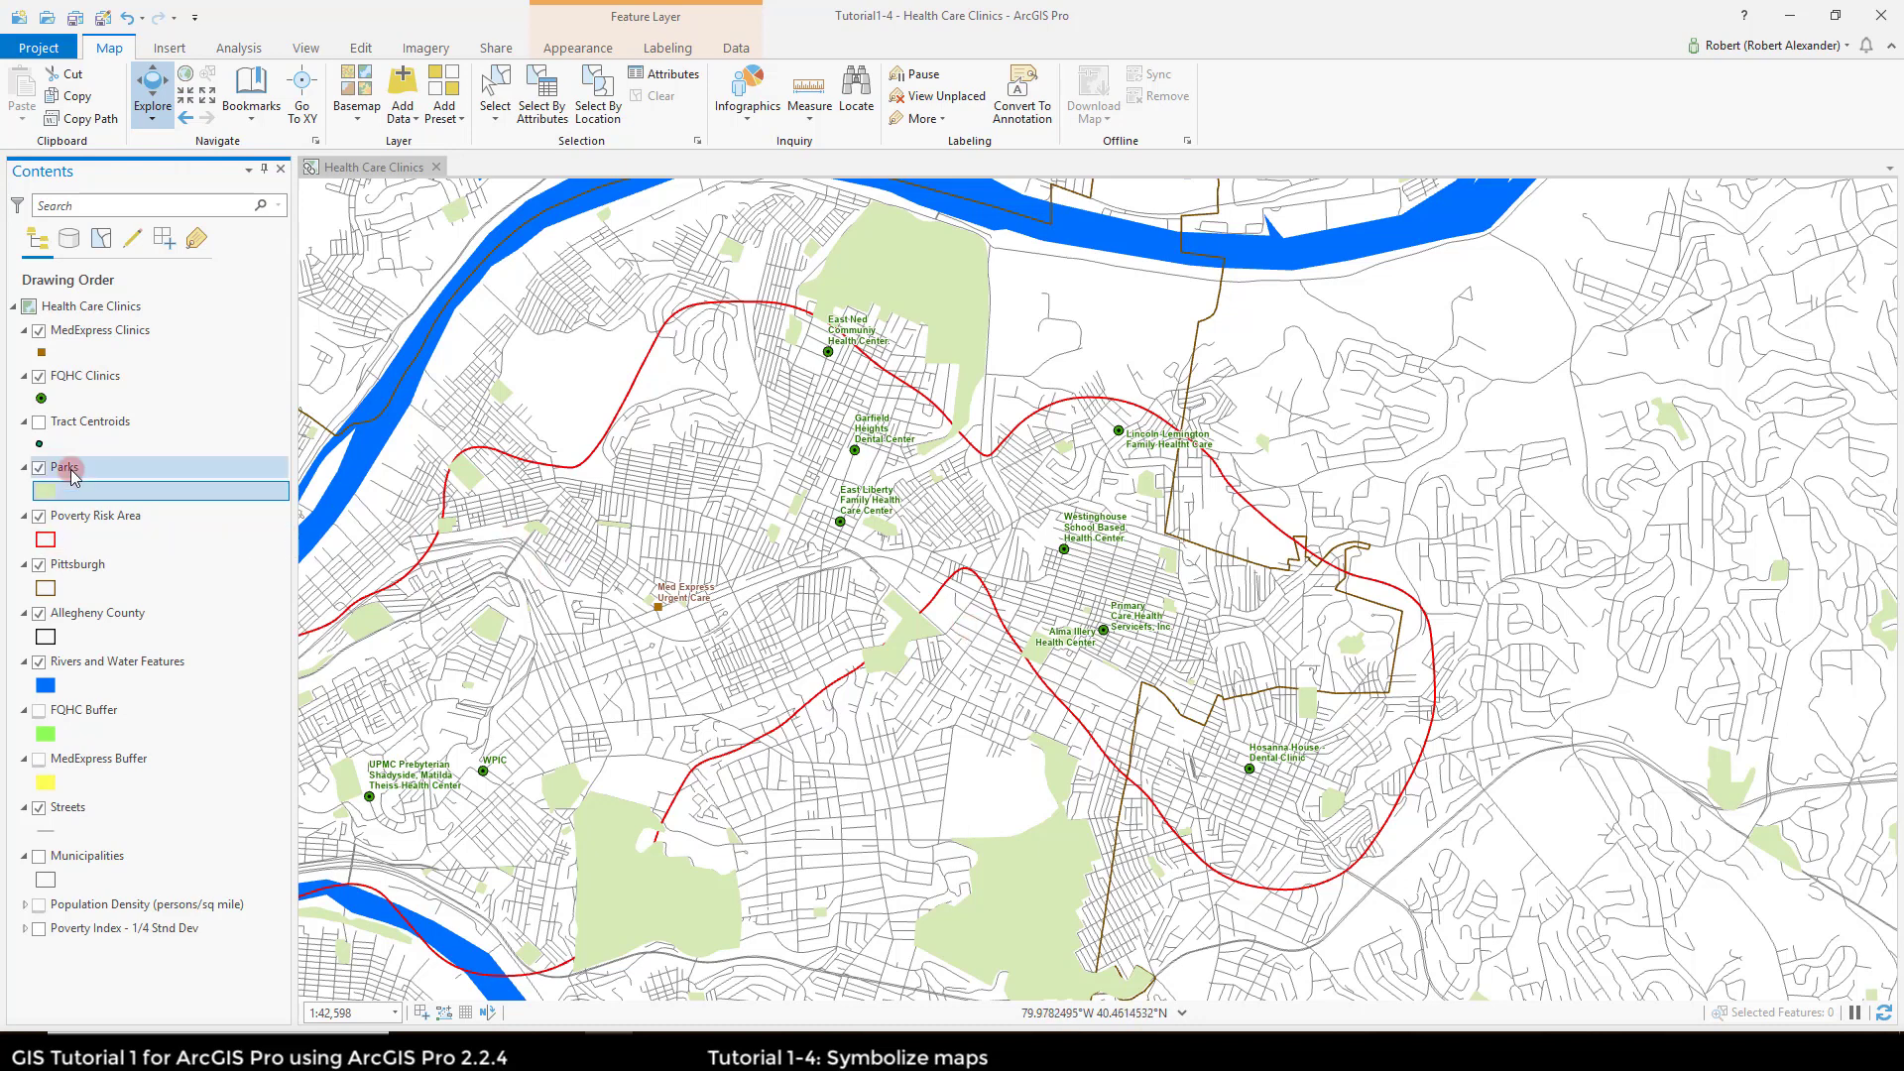
{"action": "right_click", "coordinate": [73, 476]}
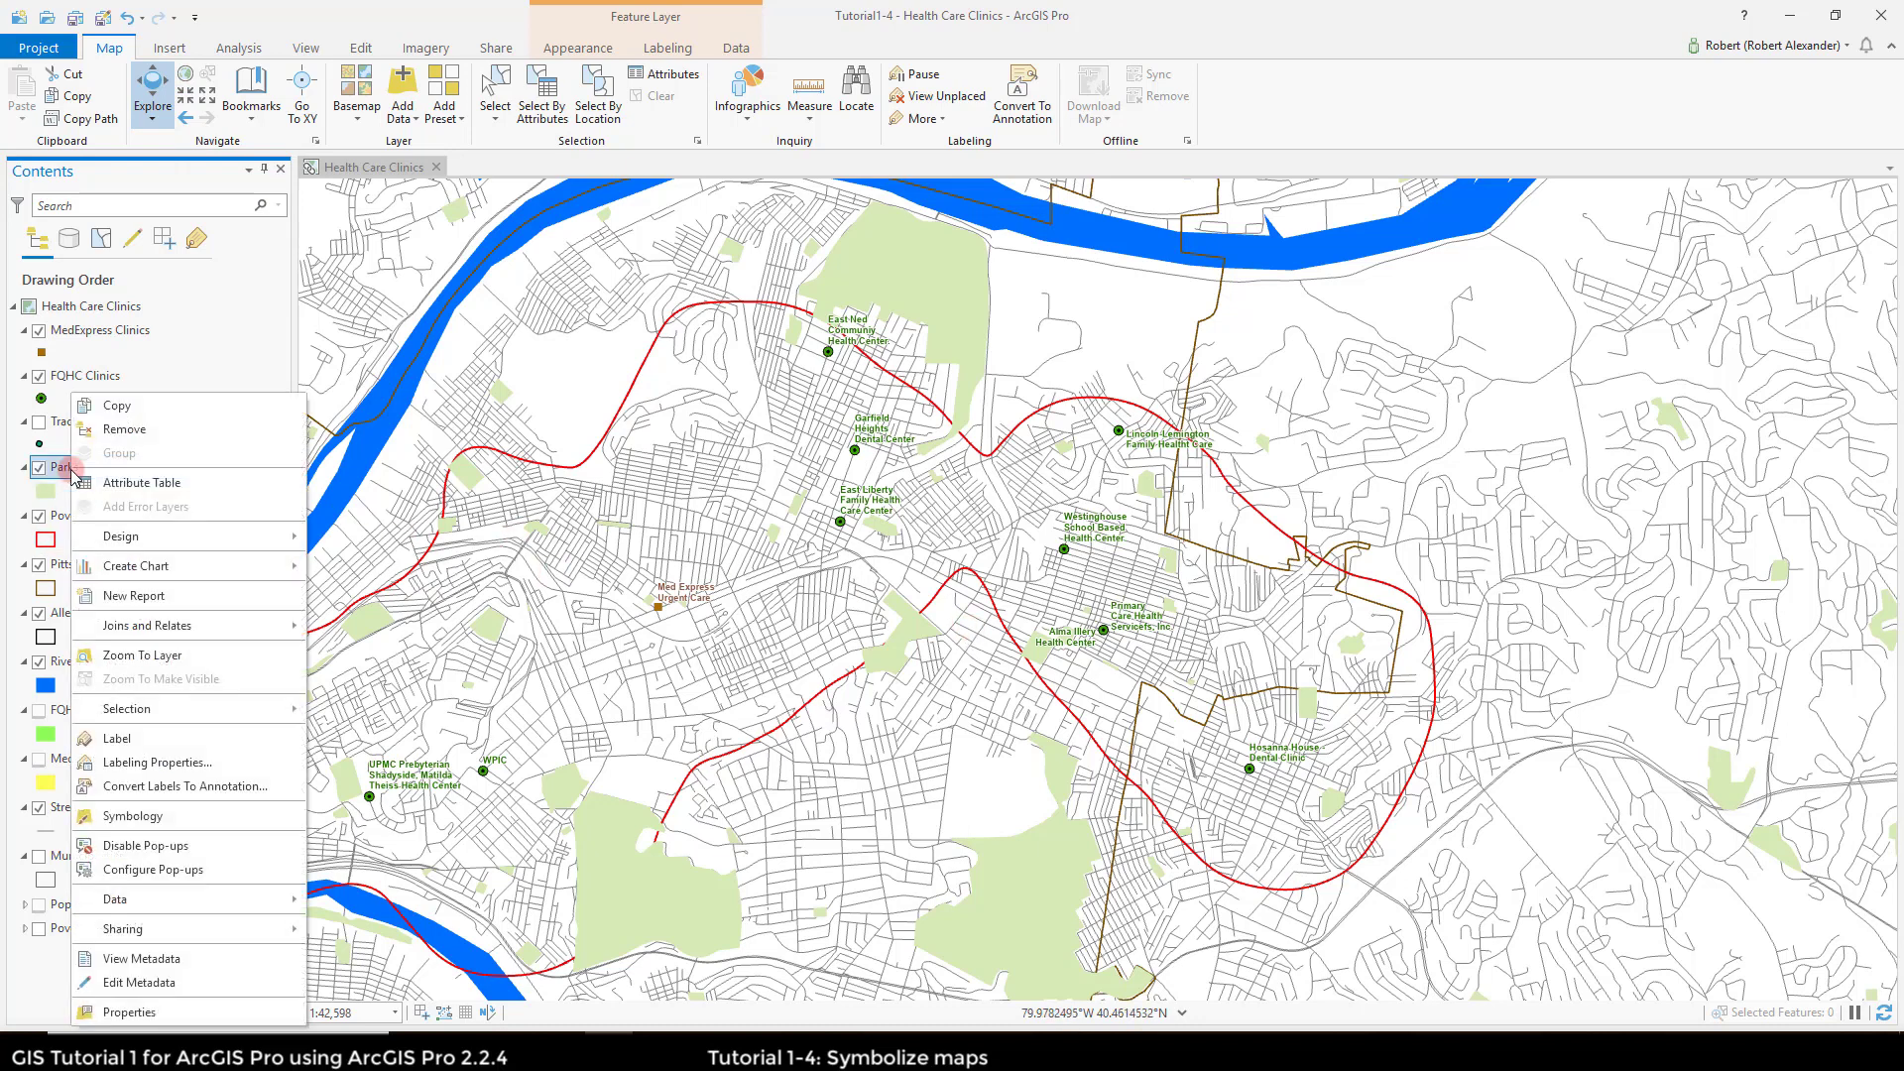
{"action": "left_click", "coordinate": [149, 429]}
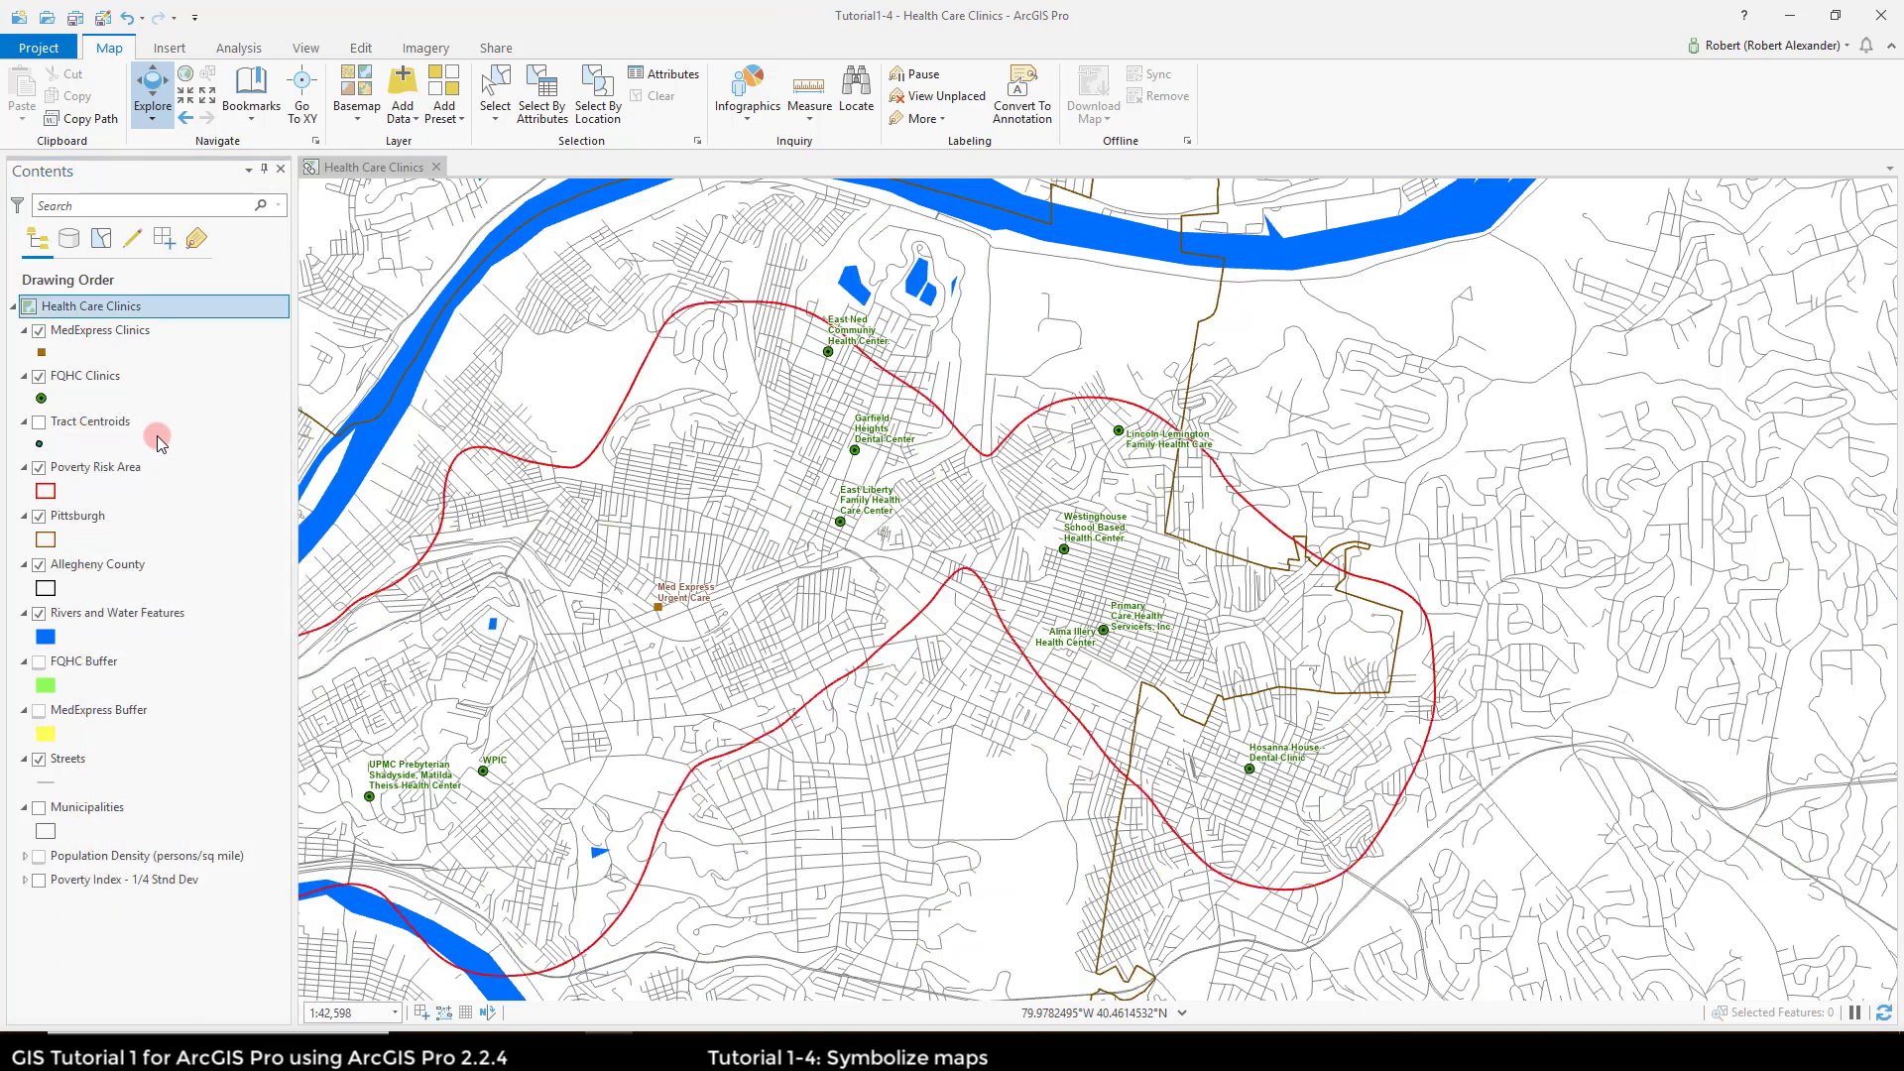
Step: Return the map to full extent and save the project as Tutorial1-4REA.aprx in the Tutorials folder
{"action": "left_click", "coordinate": [184, 75]}
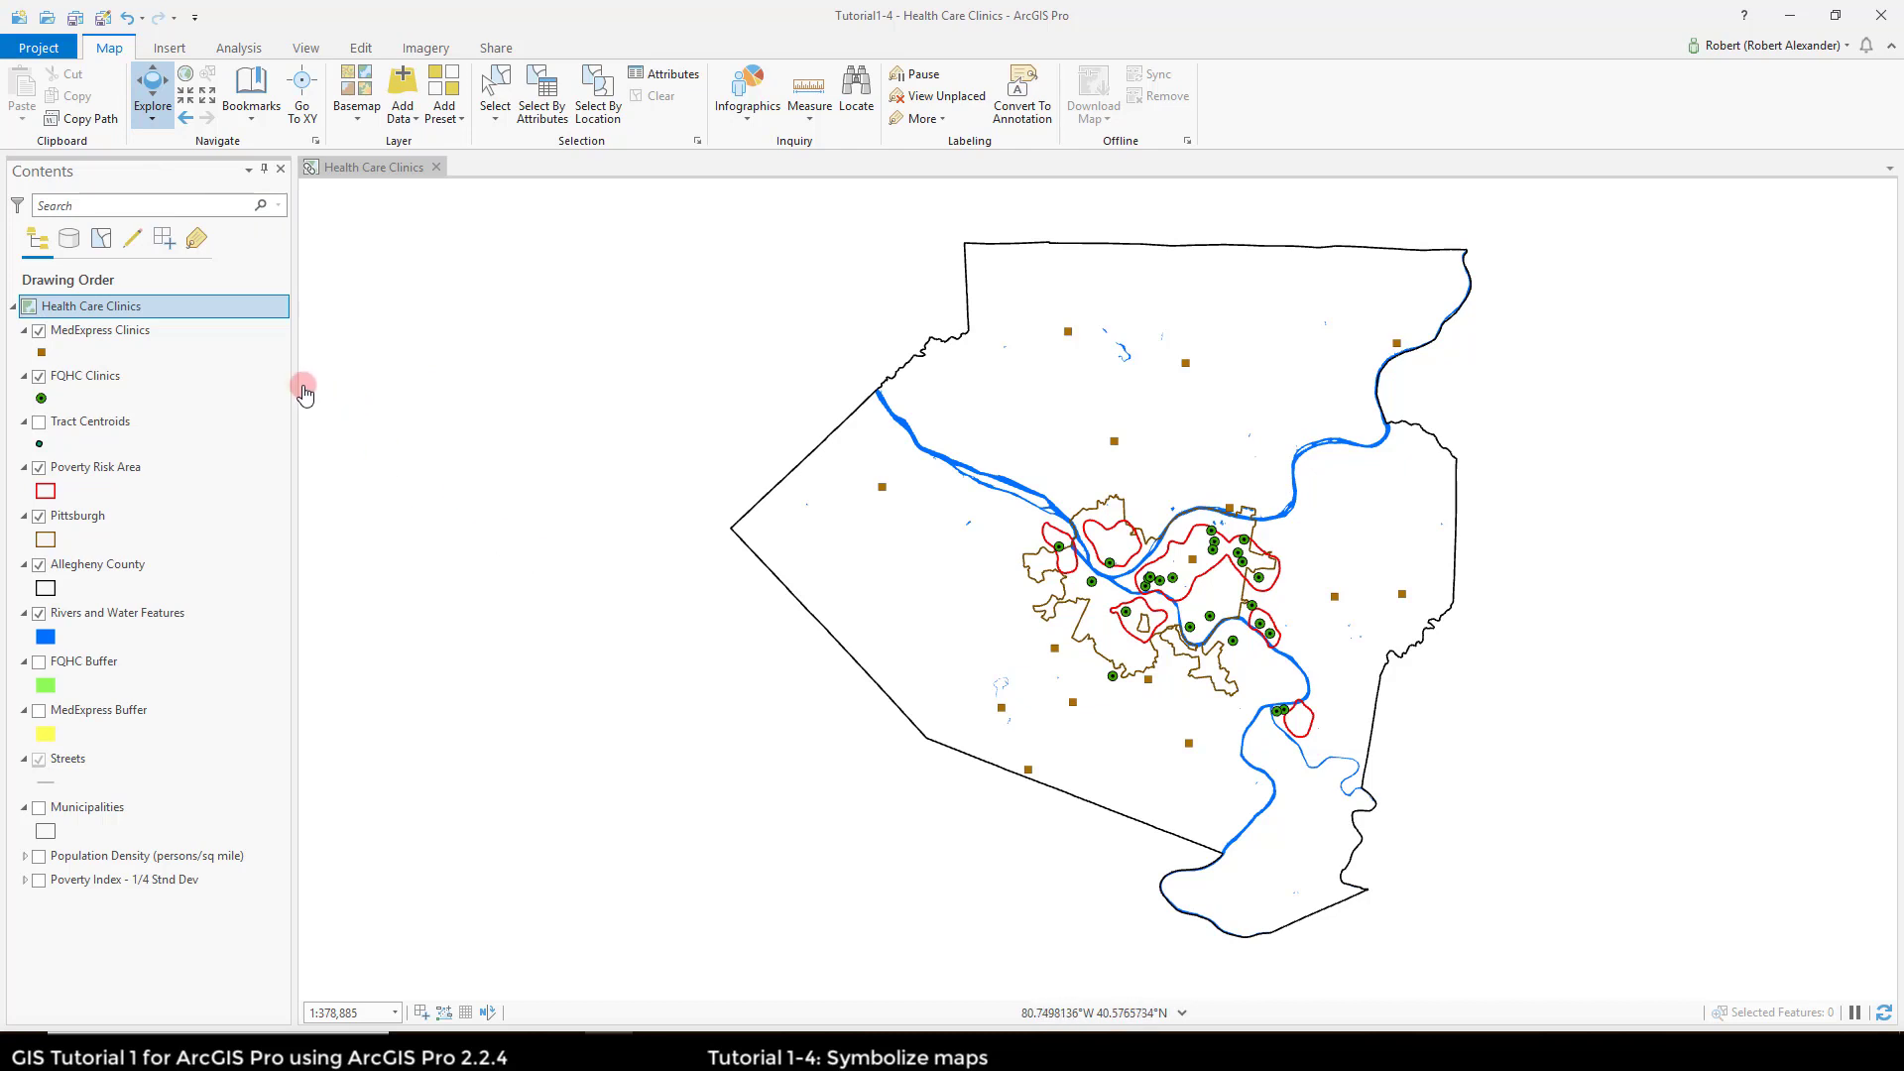
{"action": "left_click", "coordinate": [103, 18]}
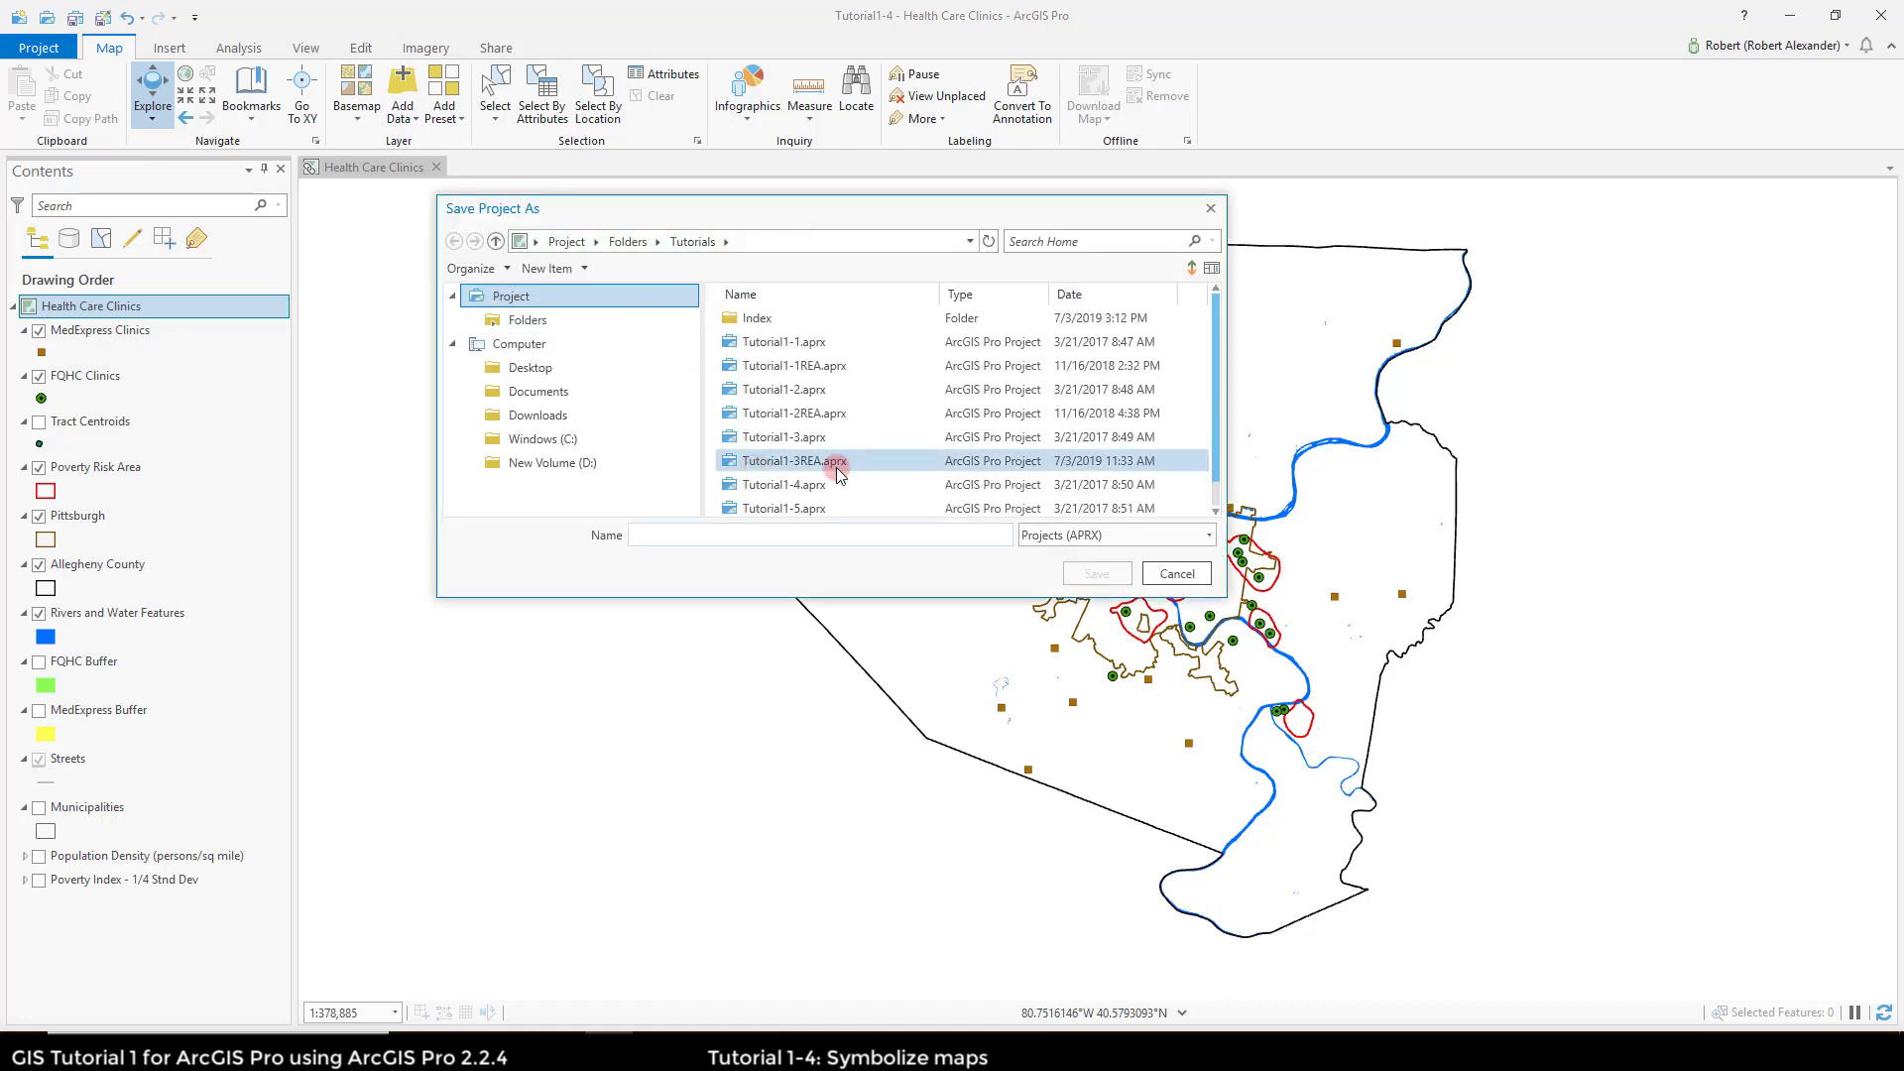
{"action": "left_click", "coordinate": [838, 462]}
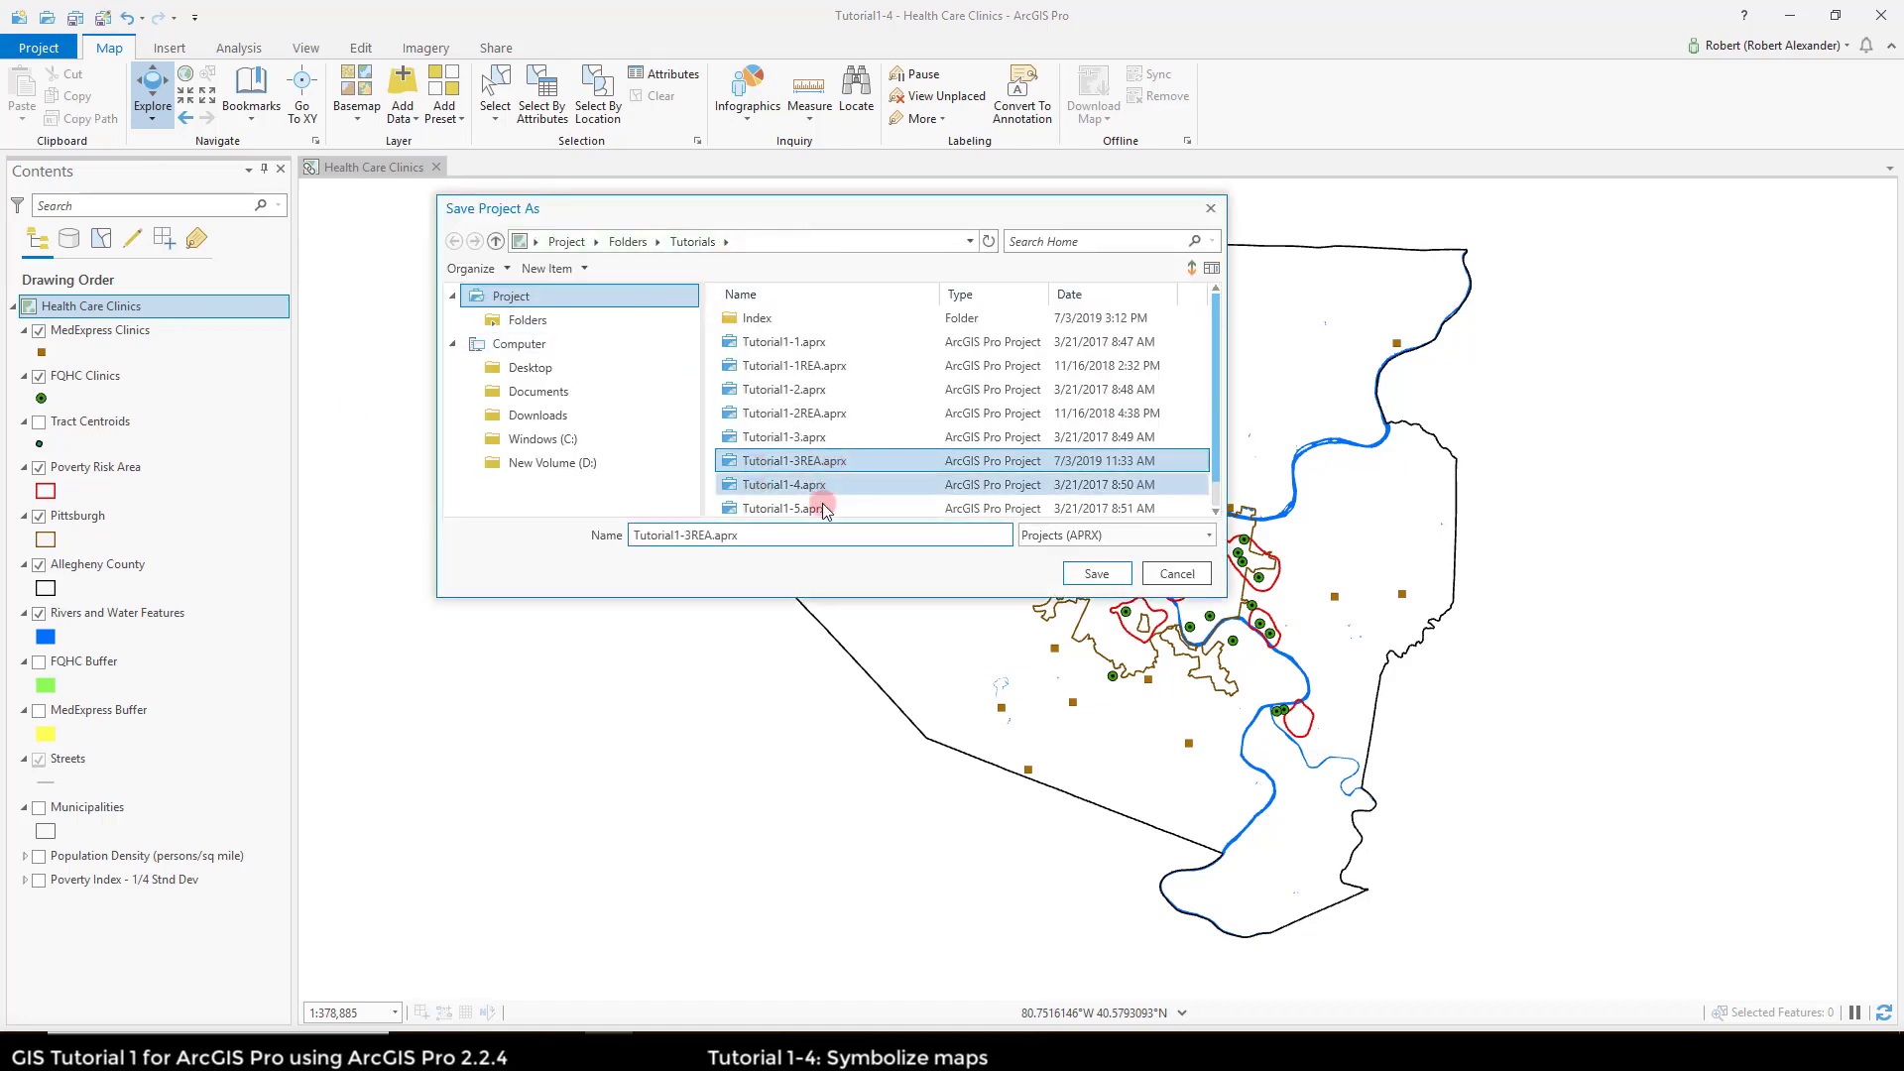
{"action": "left_click", "coordinate": [688, 537]}
{"action": "type", "text": "4"}
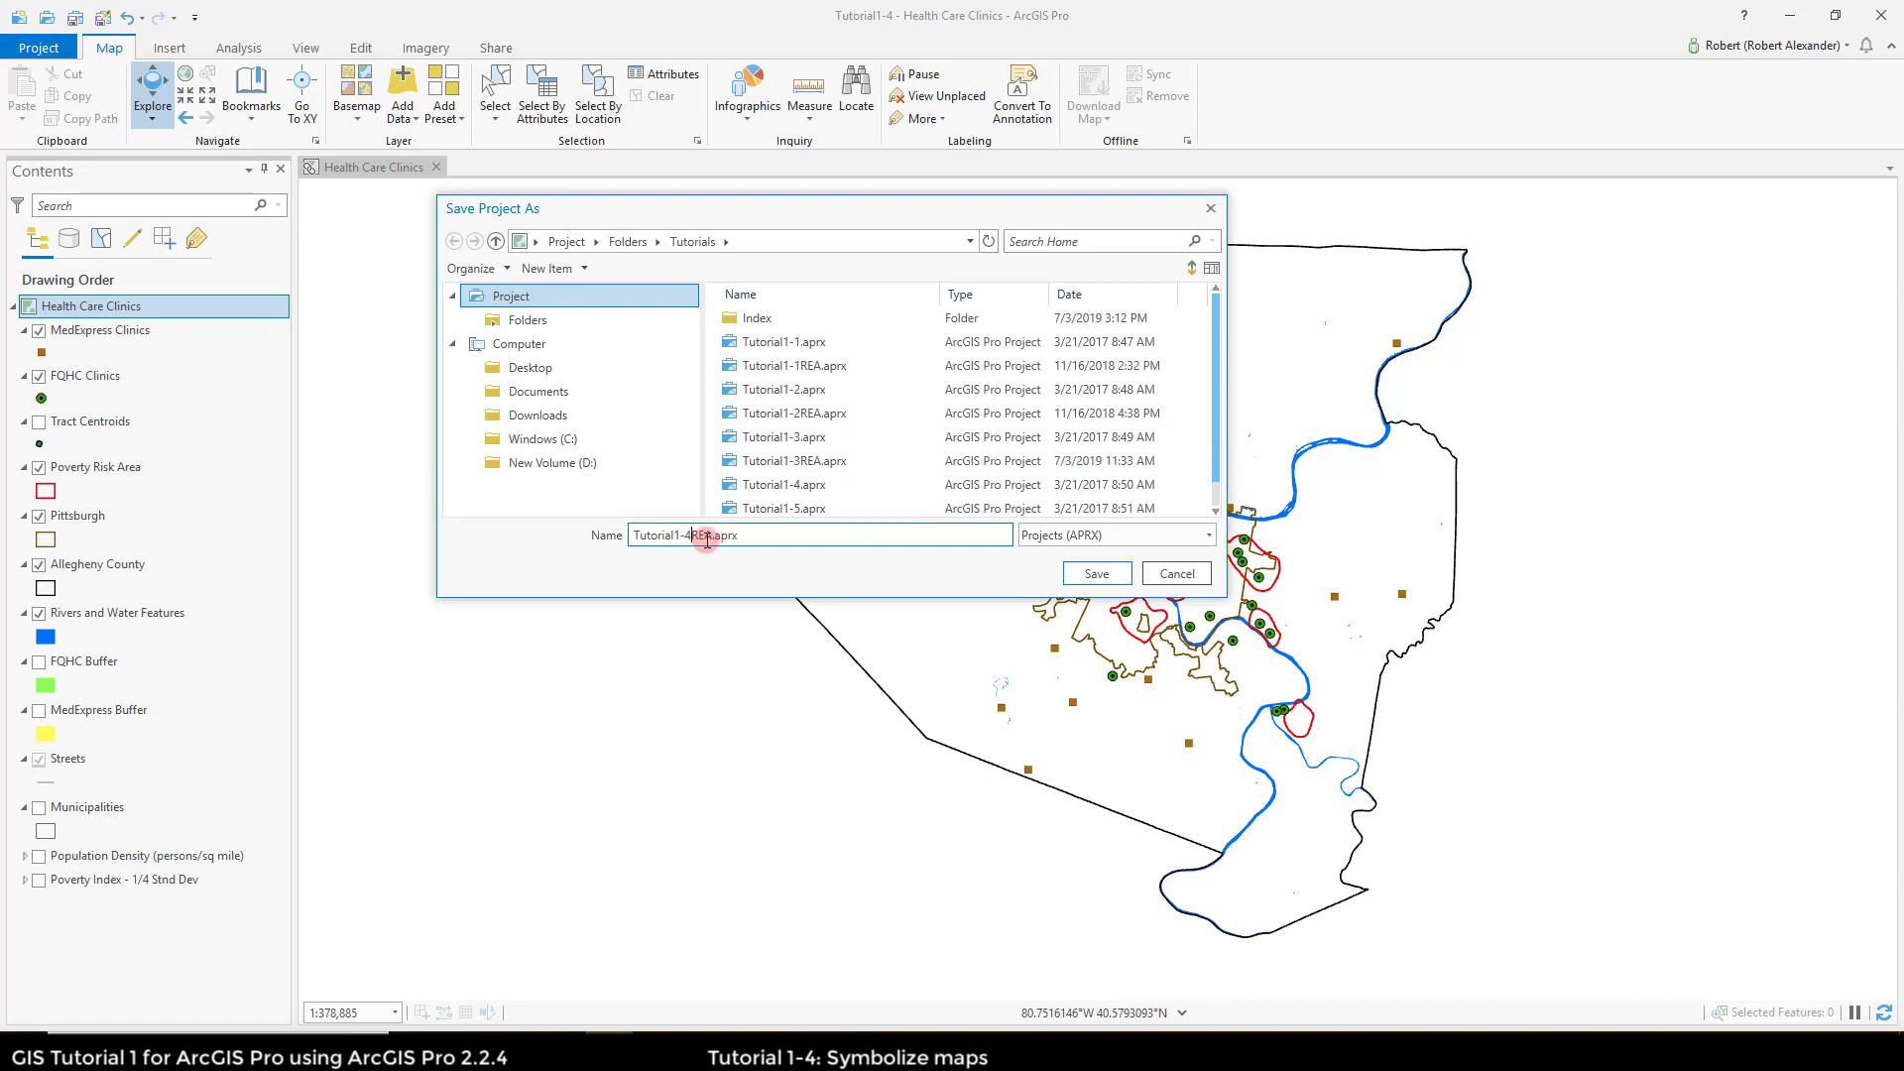
{"action": "left_click", "coordinate": [1086, 575]}
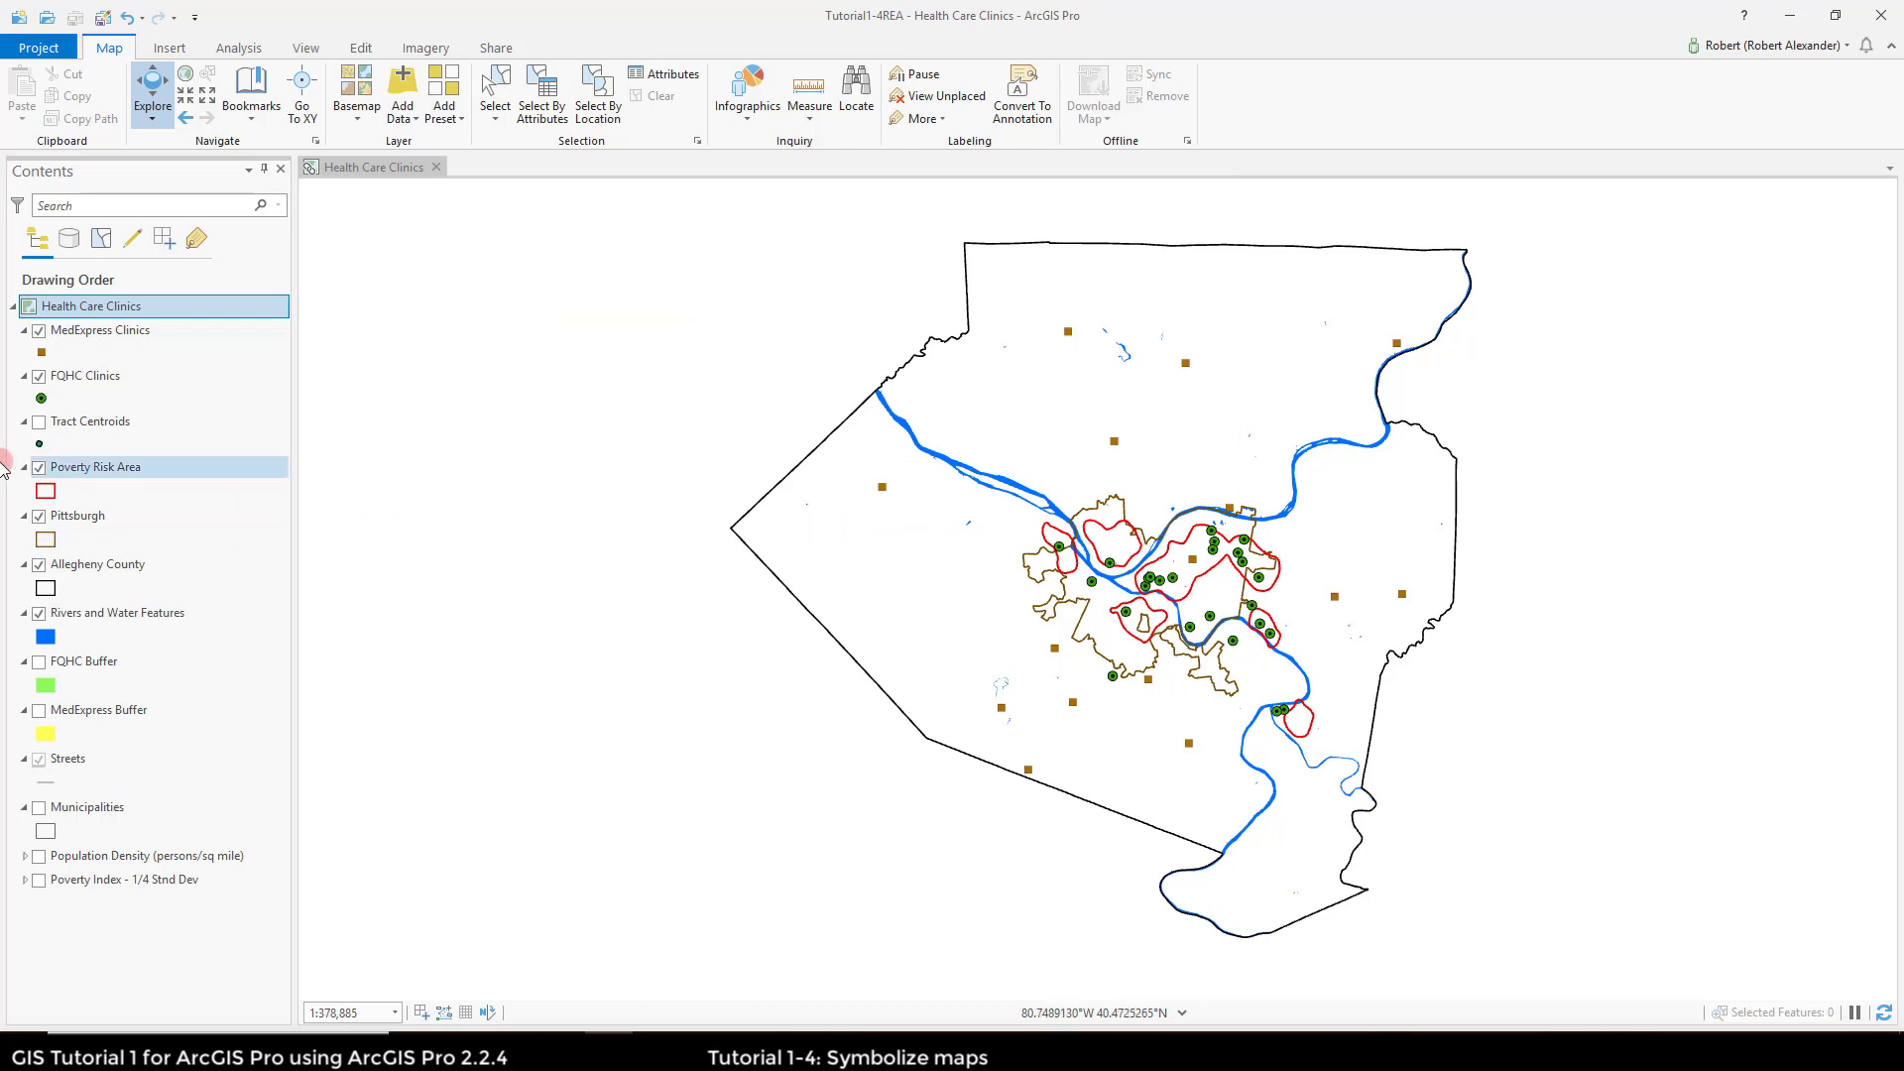
Step: Hide the MedExpress Clinics, FQHC Clinics, Poverty Risk Area, Pittsburgh and Streets layers
{"action": "left_click", "coordinate": [38, 331]}
{"action": "left_click", "coordinate": [39, 377]}
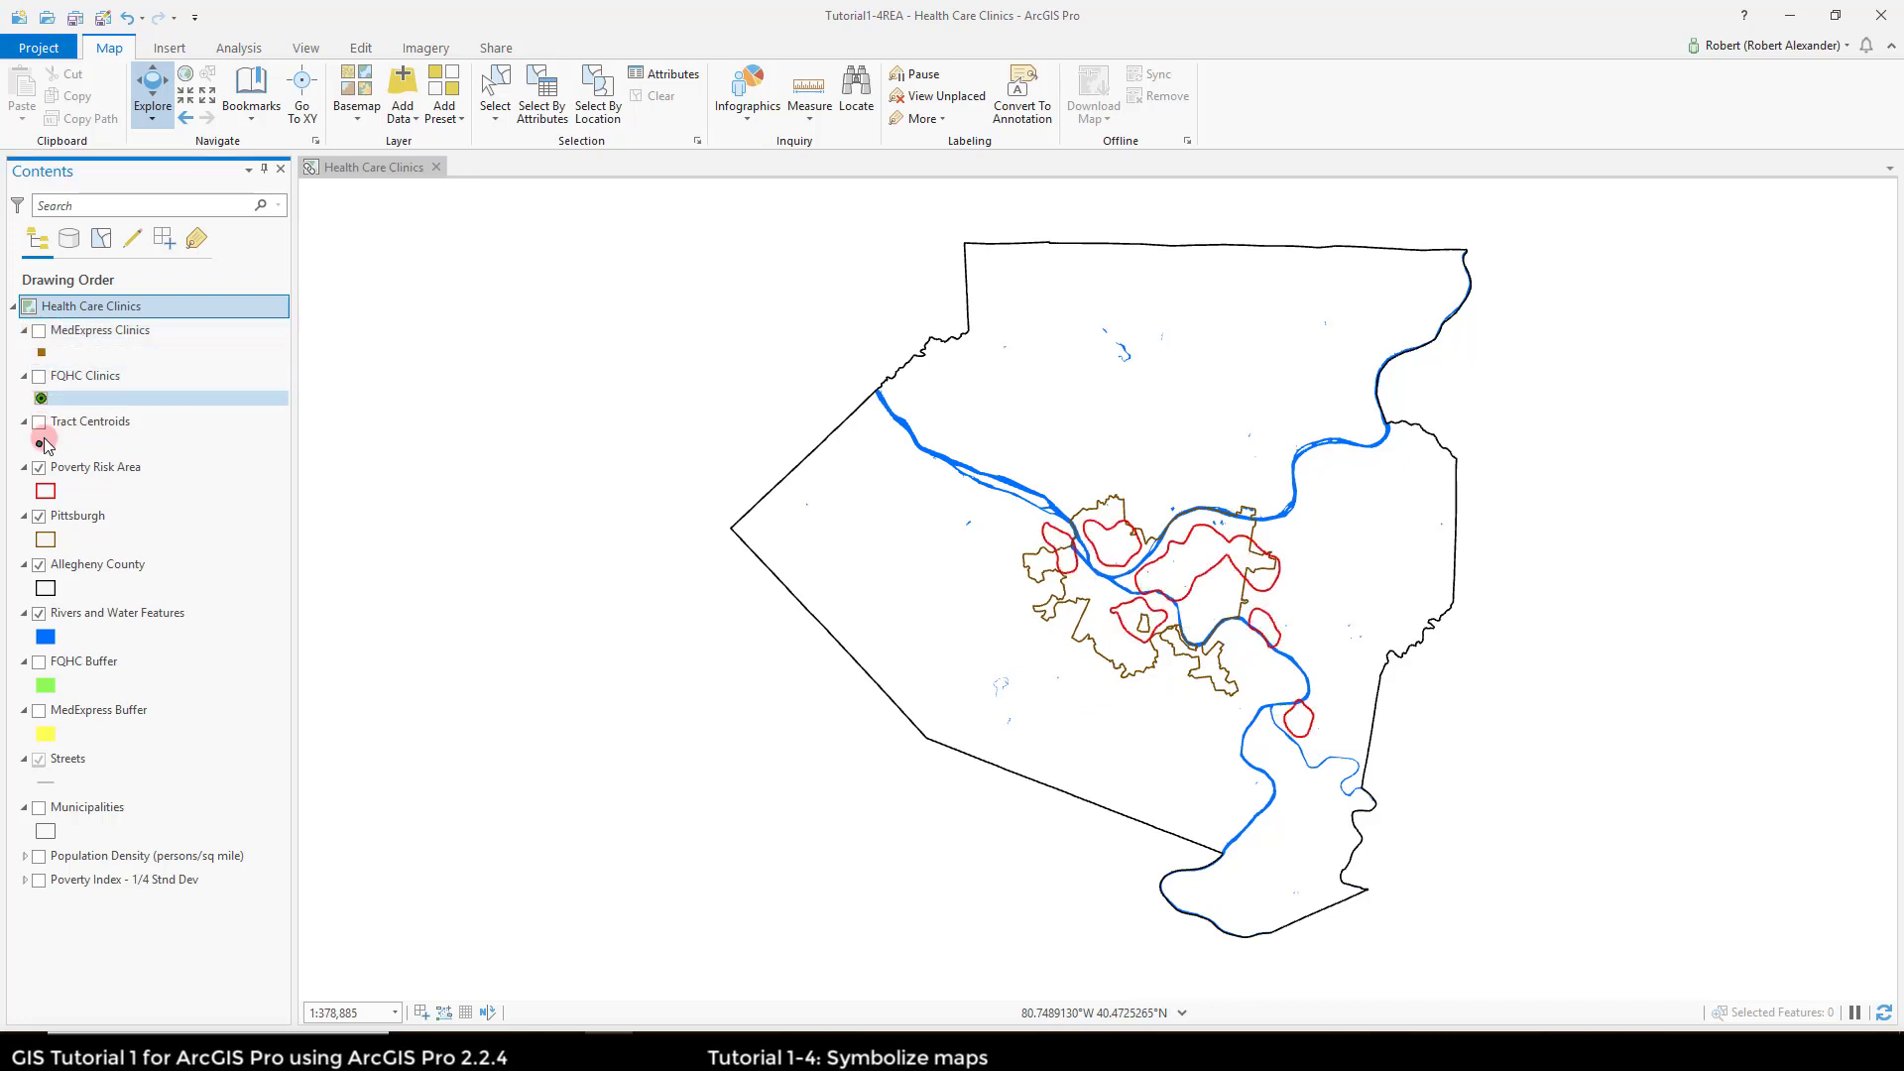
{"action": "left_click", "coordinate": [39, 468]}
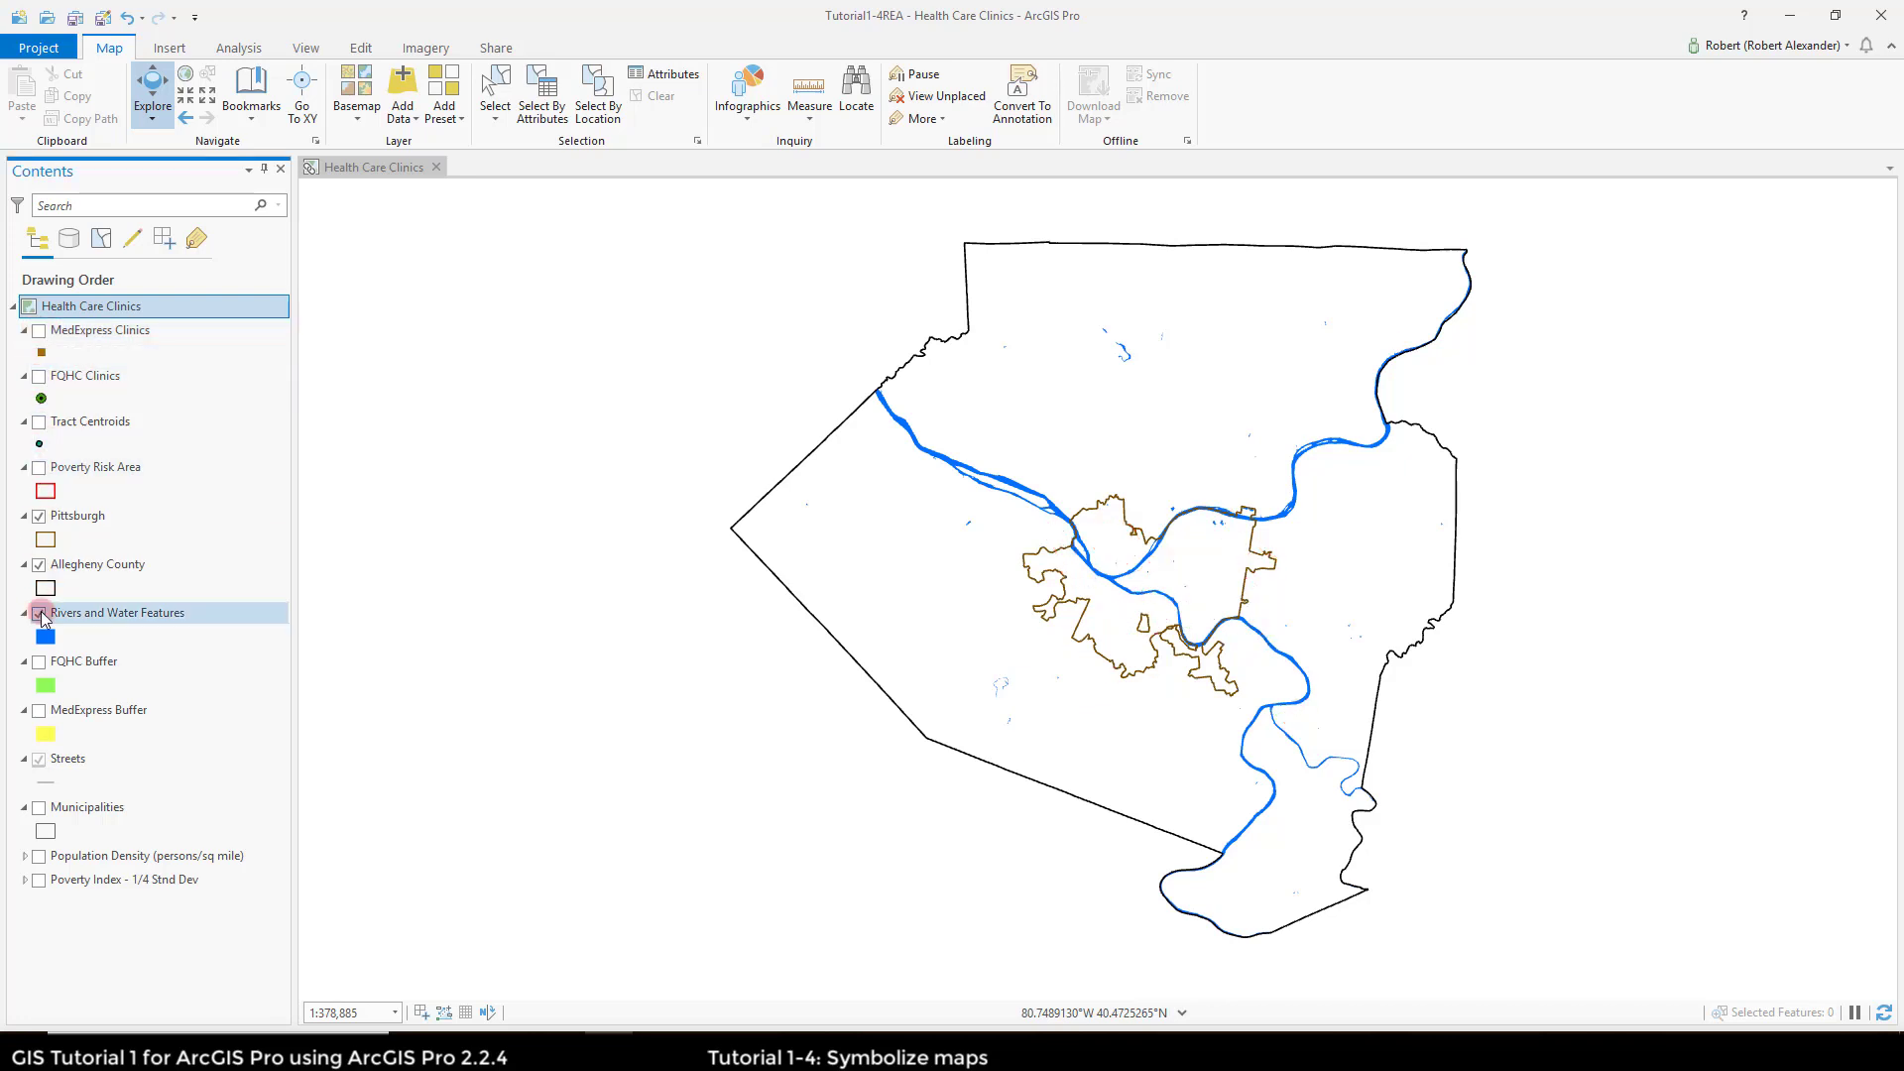
{"action": "left_click", "coordinate": [42, 517]}
{"action": "left_click", "coordinate": [39, 760]}
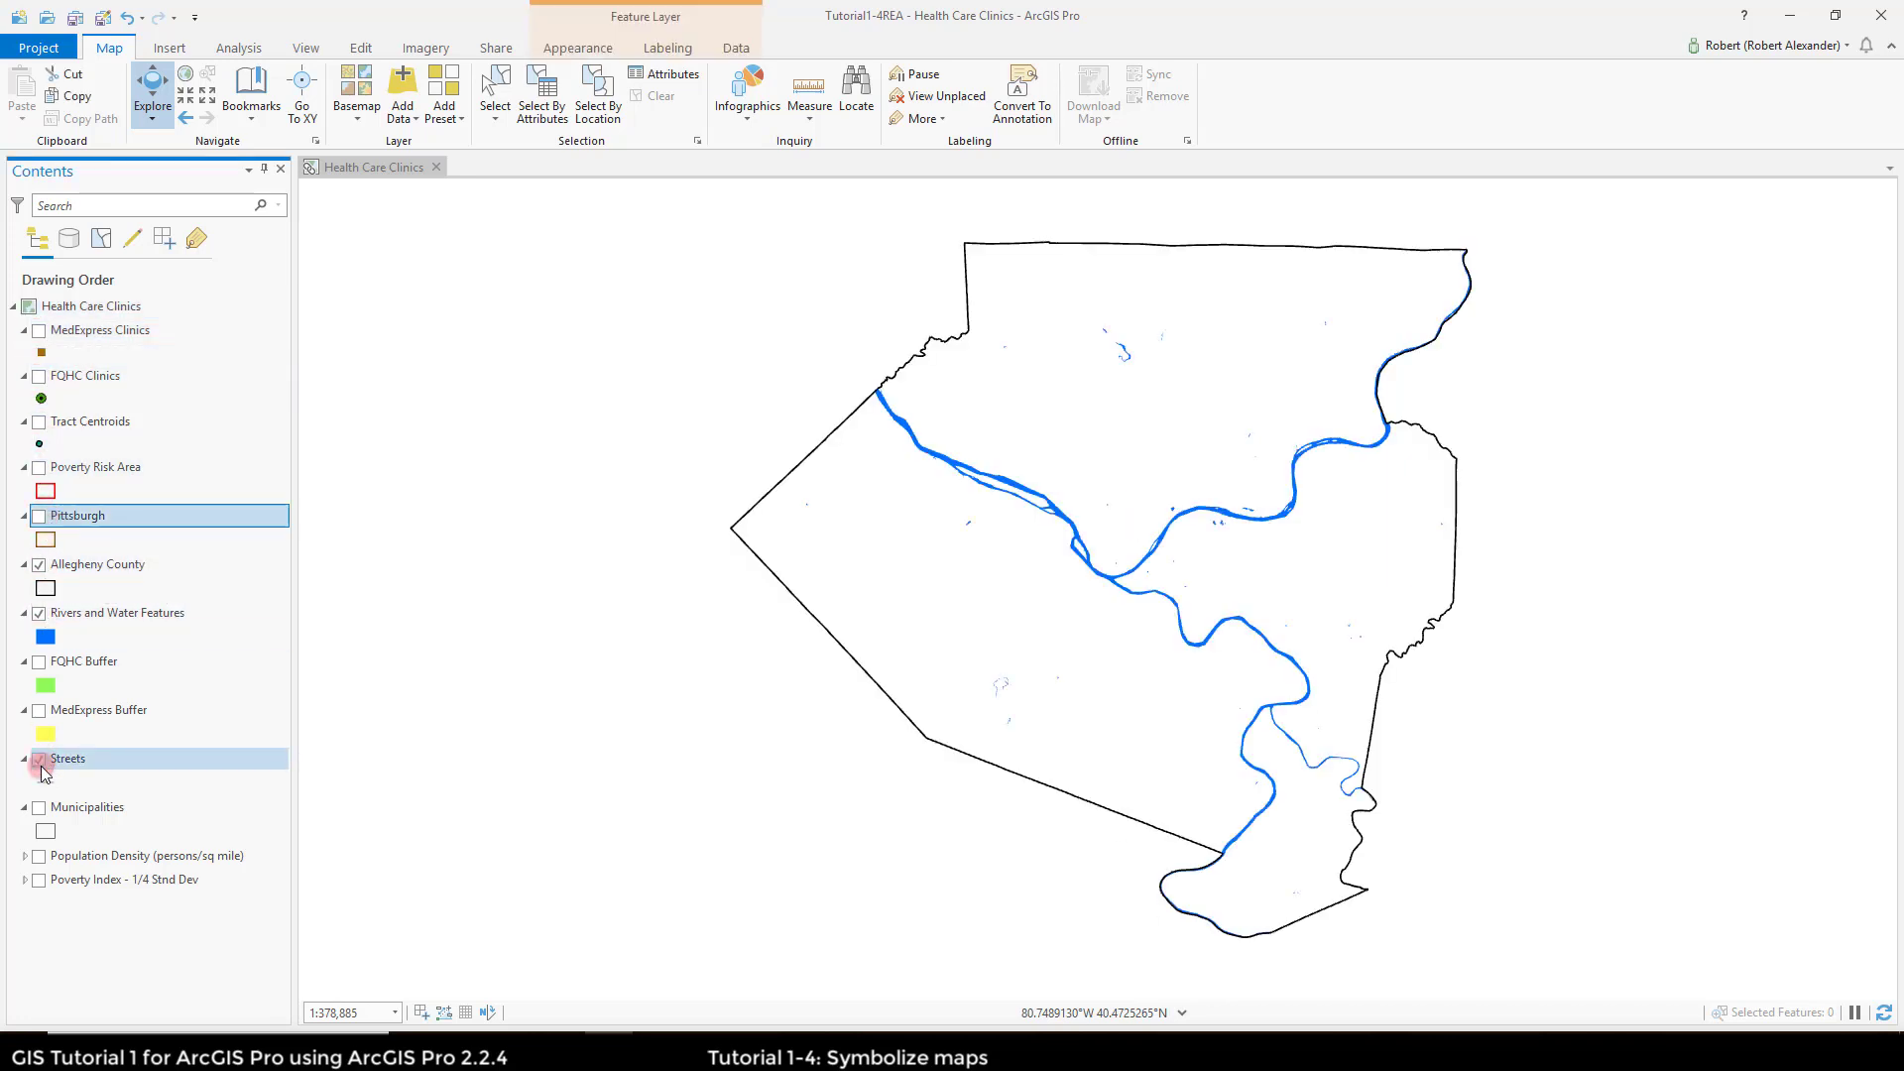
Step: Show the Population Density layer and hide the Rivers and Water Features layer
{"action": "left_click", "coordinate": [39, 856]}
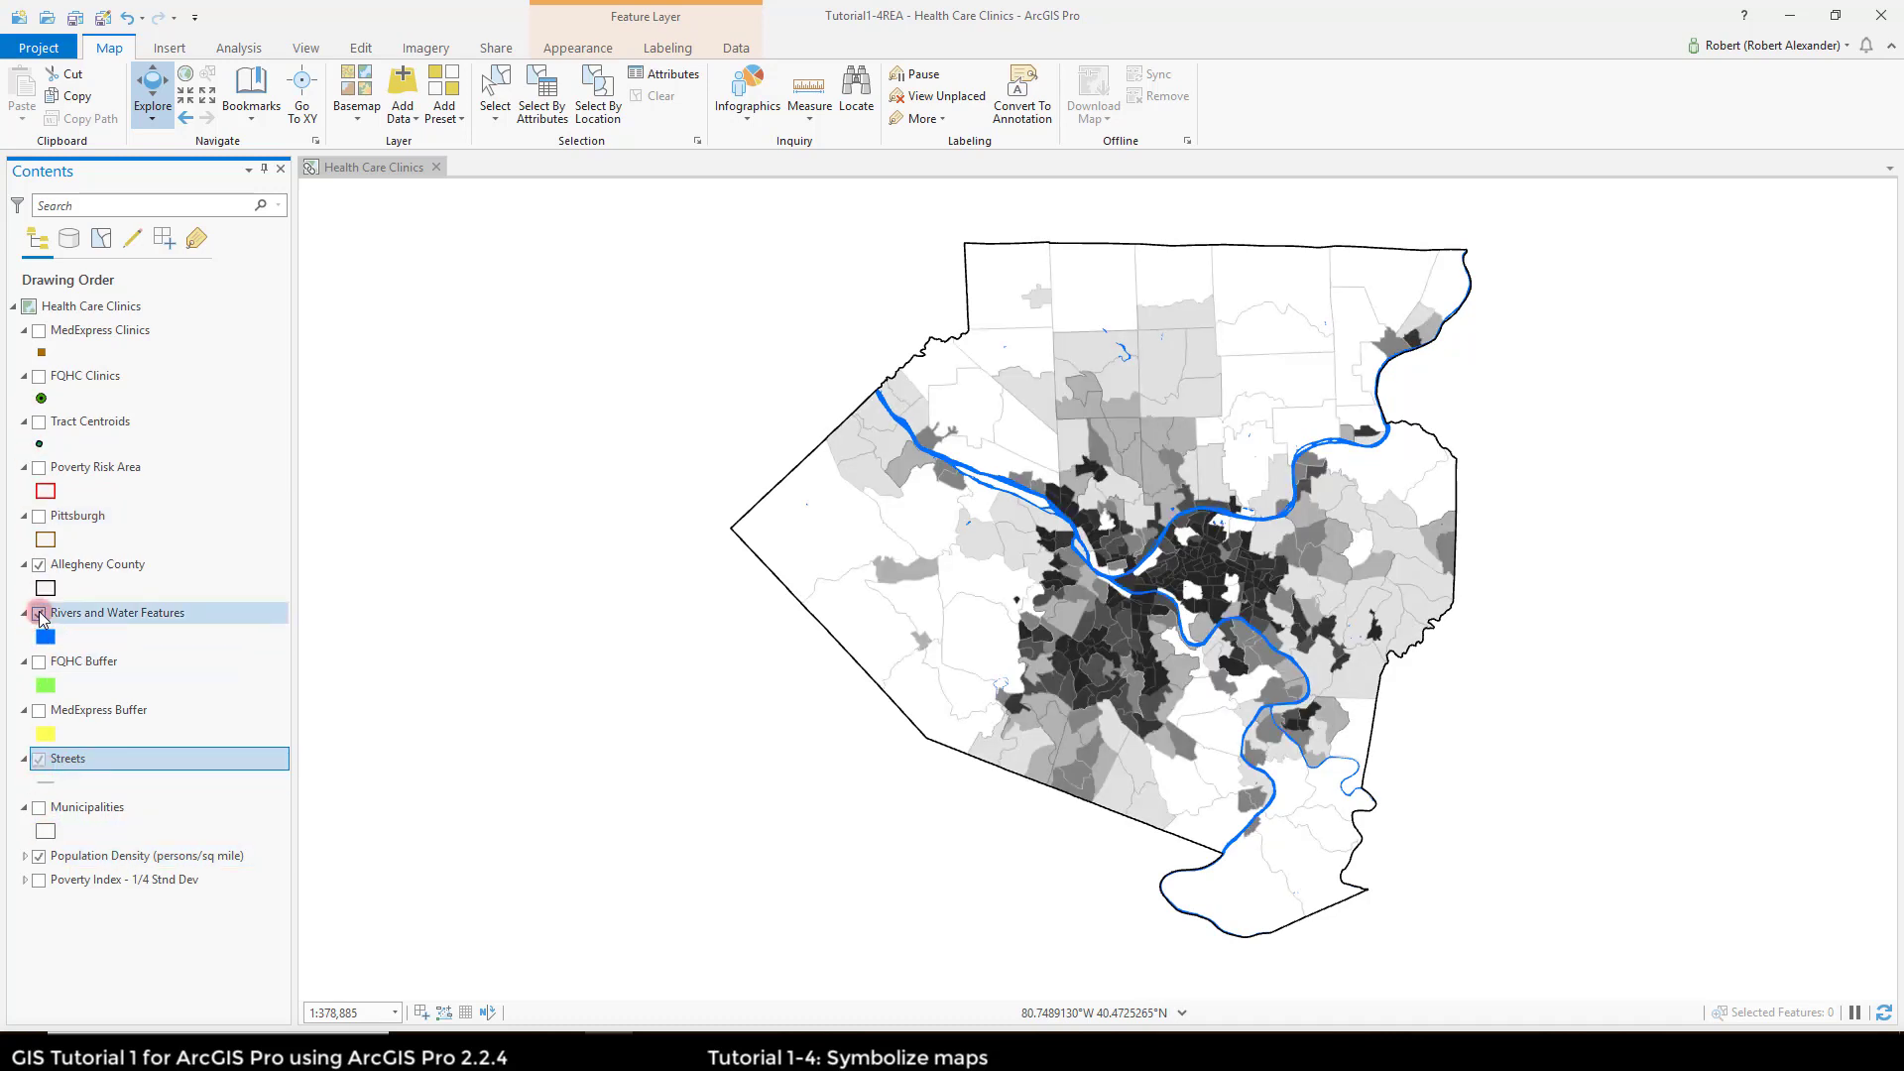
{"action": "left_click", "coordinate": [40, 613]}
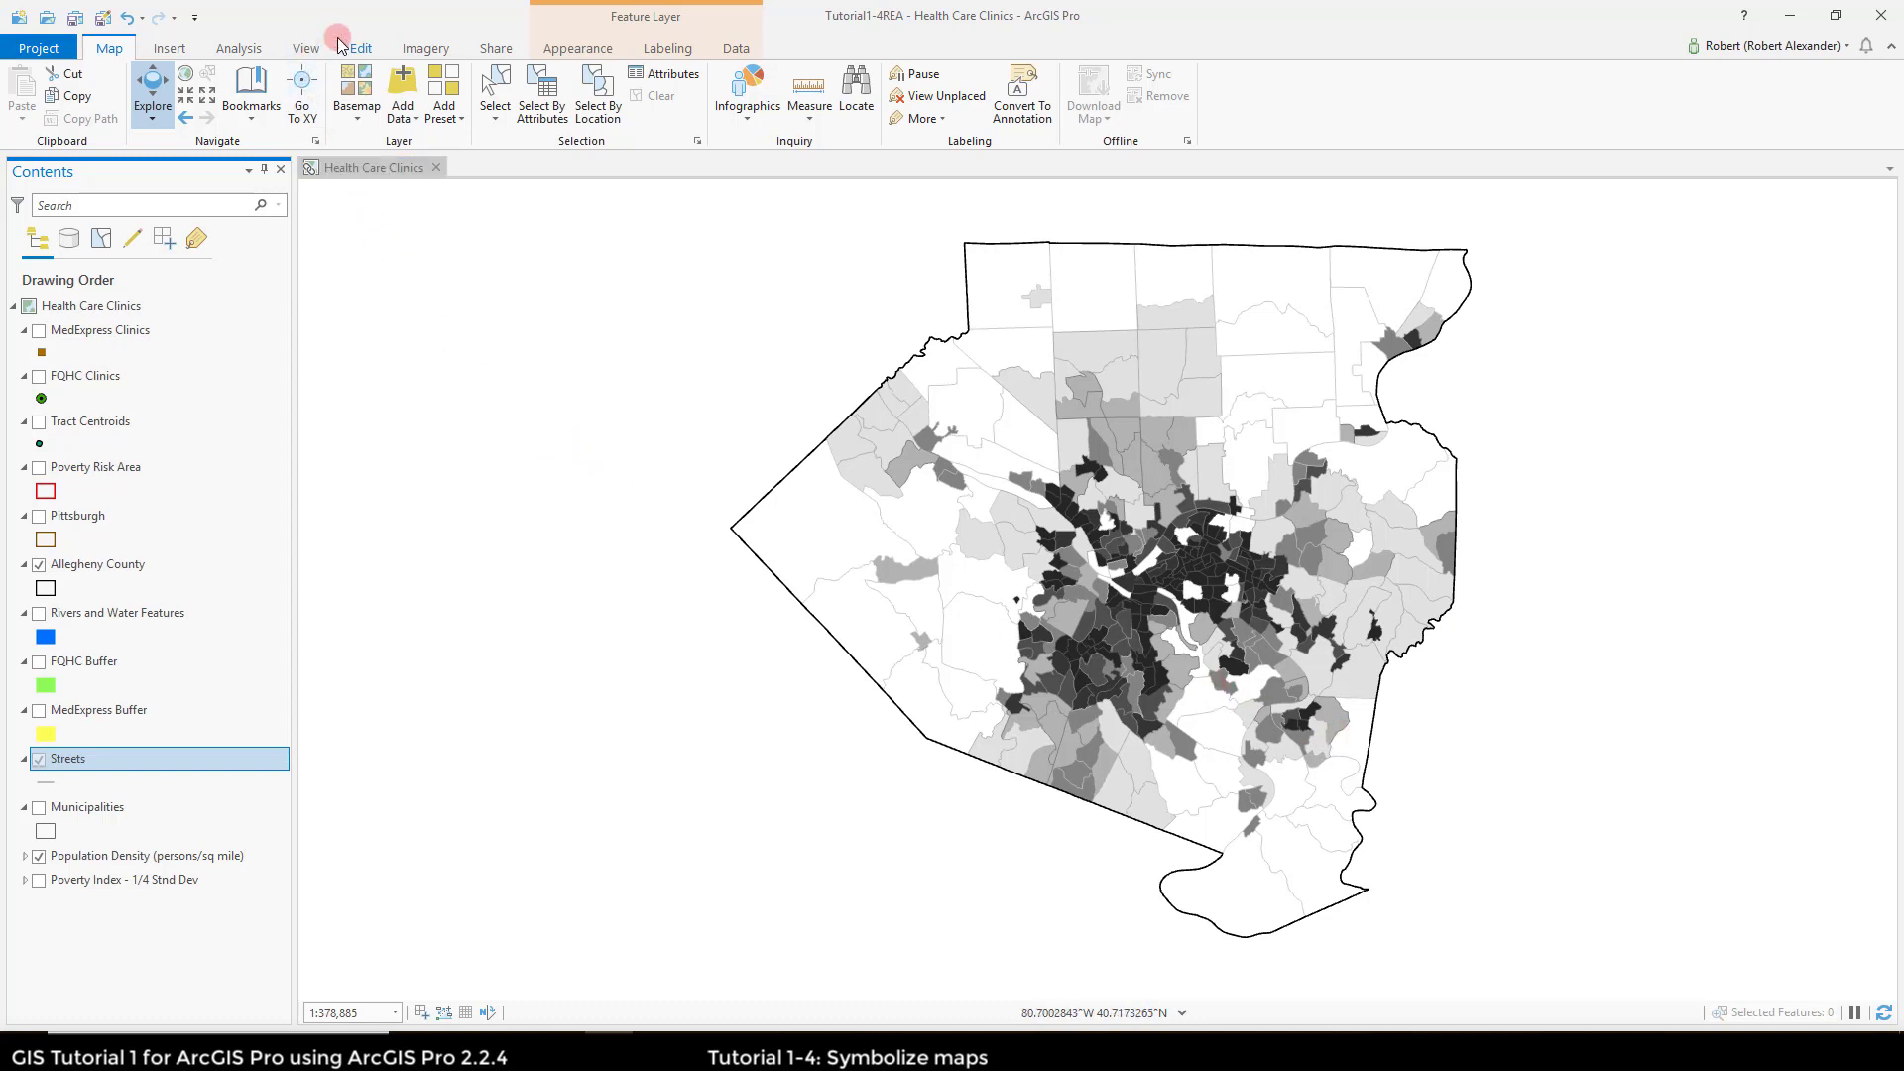
Step: Open the project's Health Care Clinics_3D scene and place it beside the 2D map in a new vertical tab group
{"action": "left_click", "coordinate": [306, 49]}
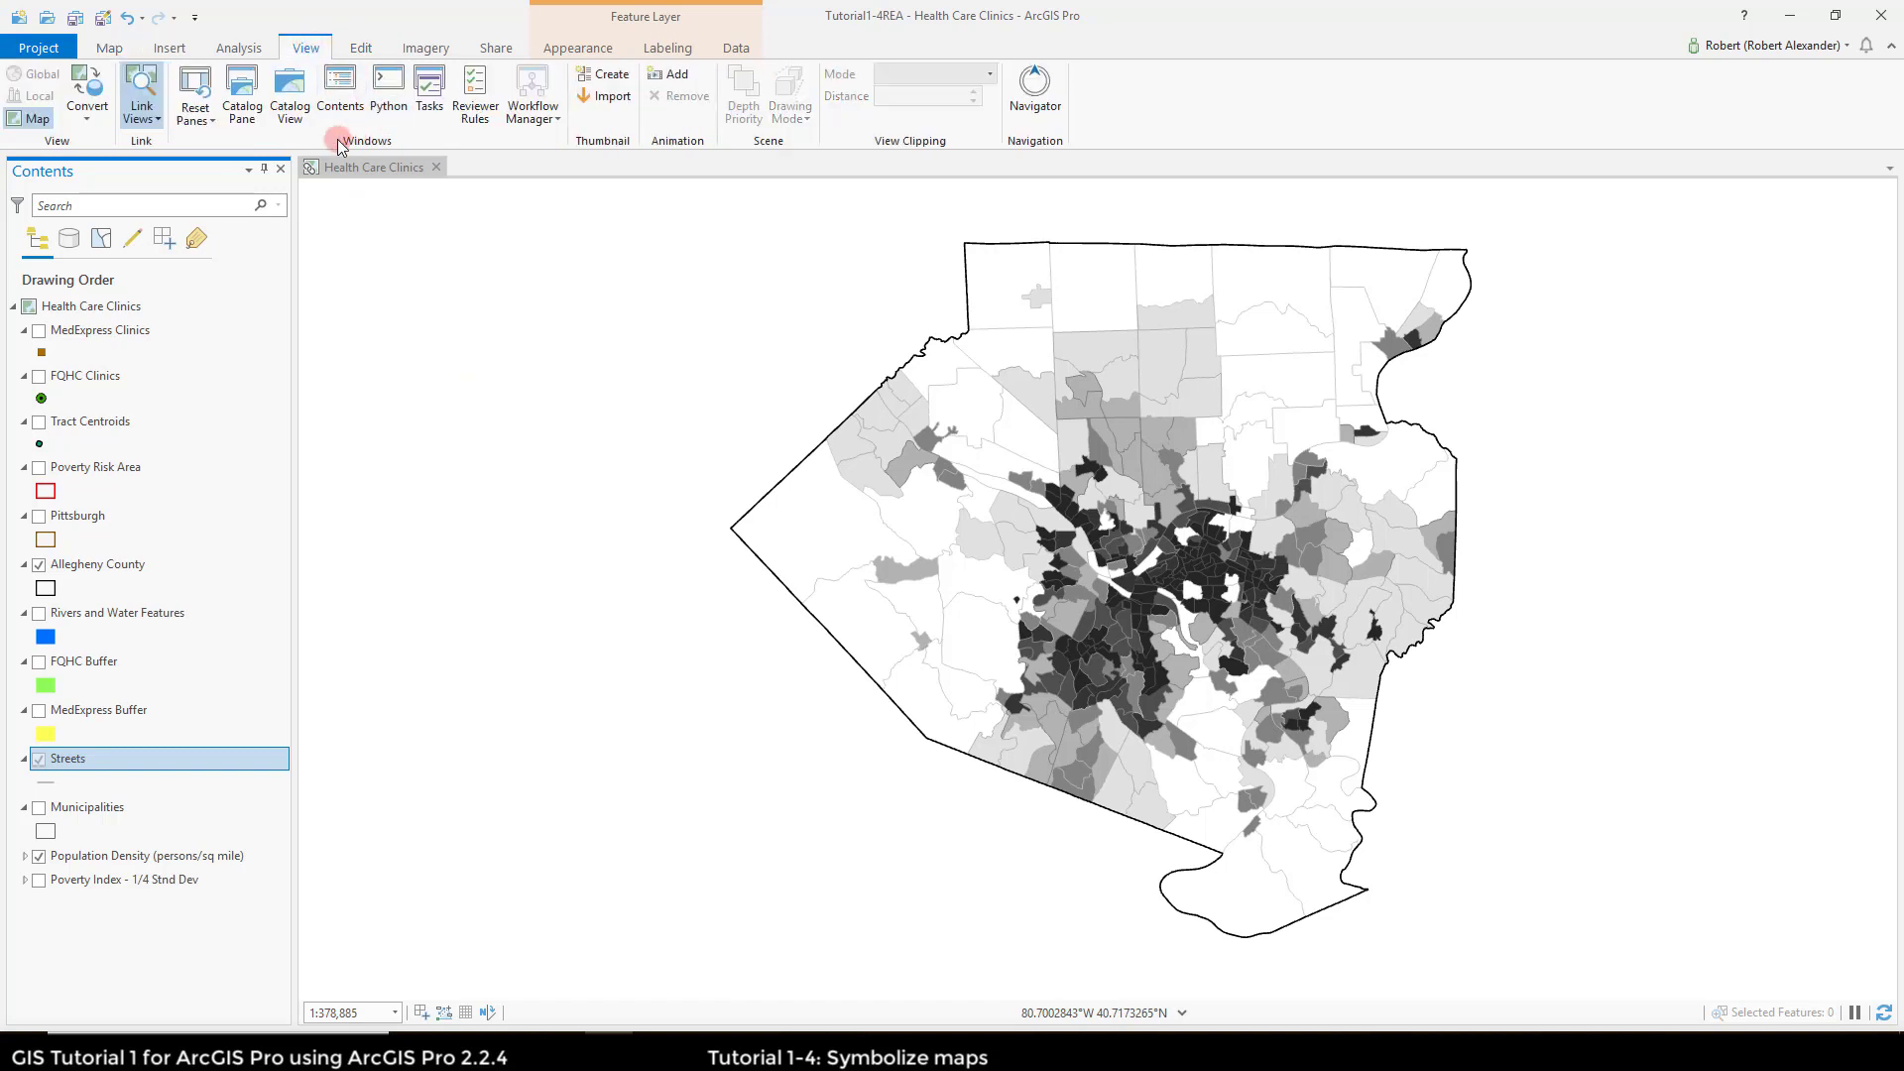
{"action": "left_click", "coordinate": [243, 111]}
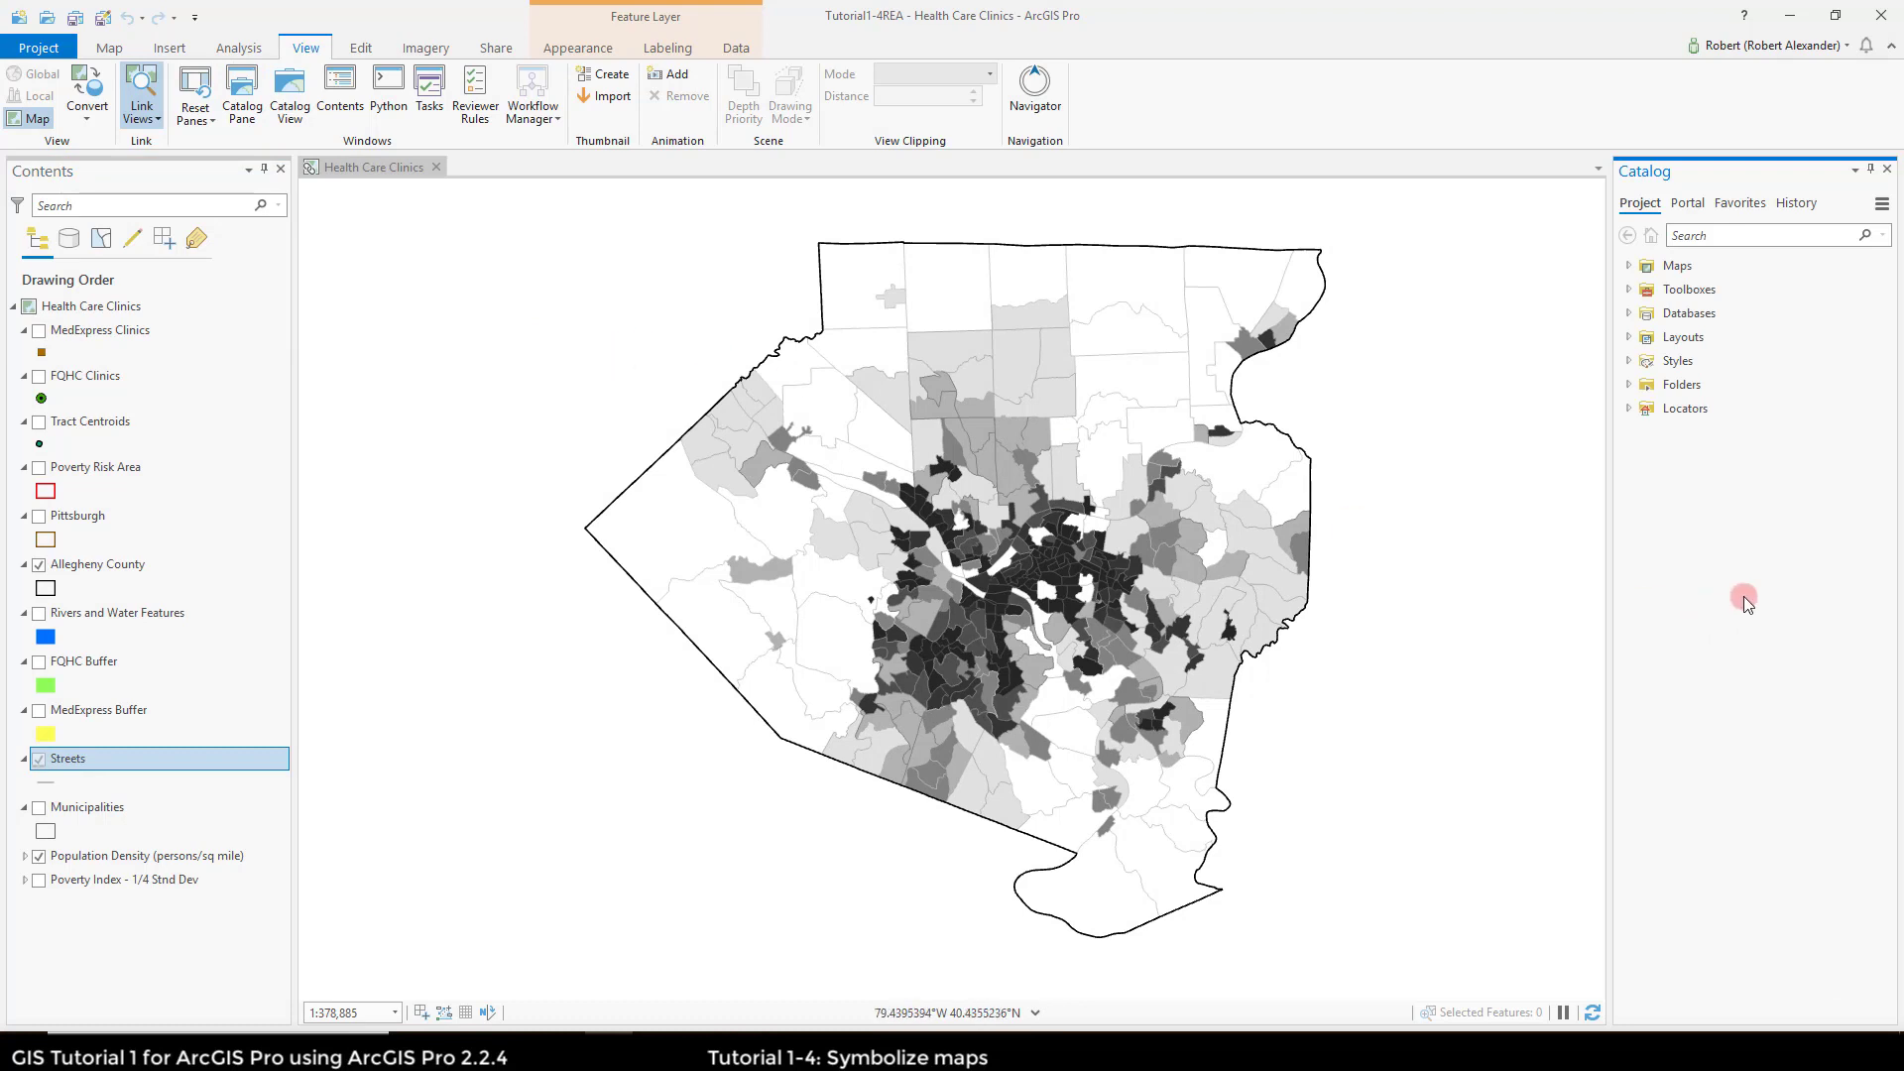
{"action": "left_click", "coordinate": [1627, 267]}
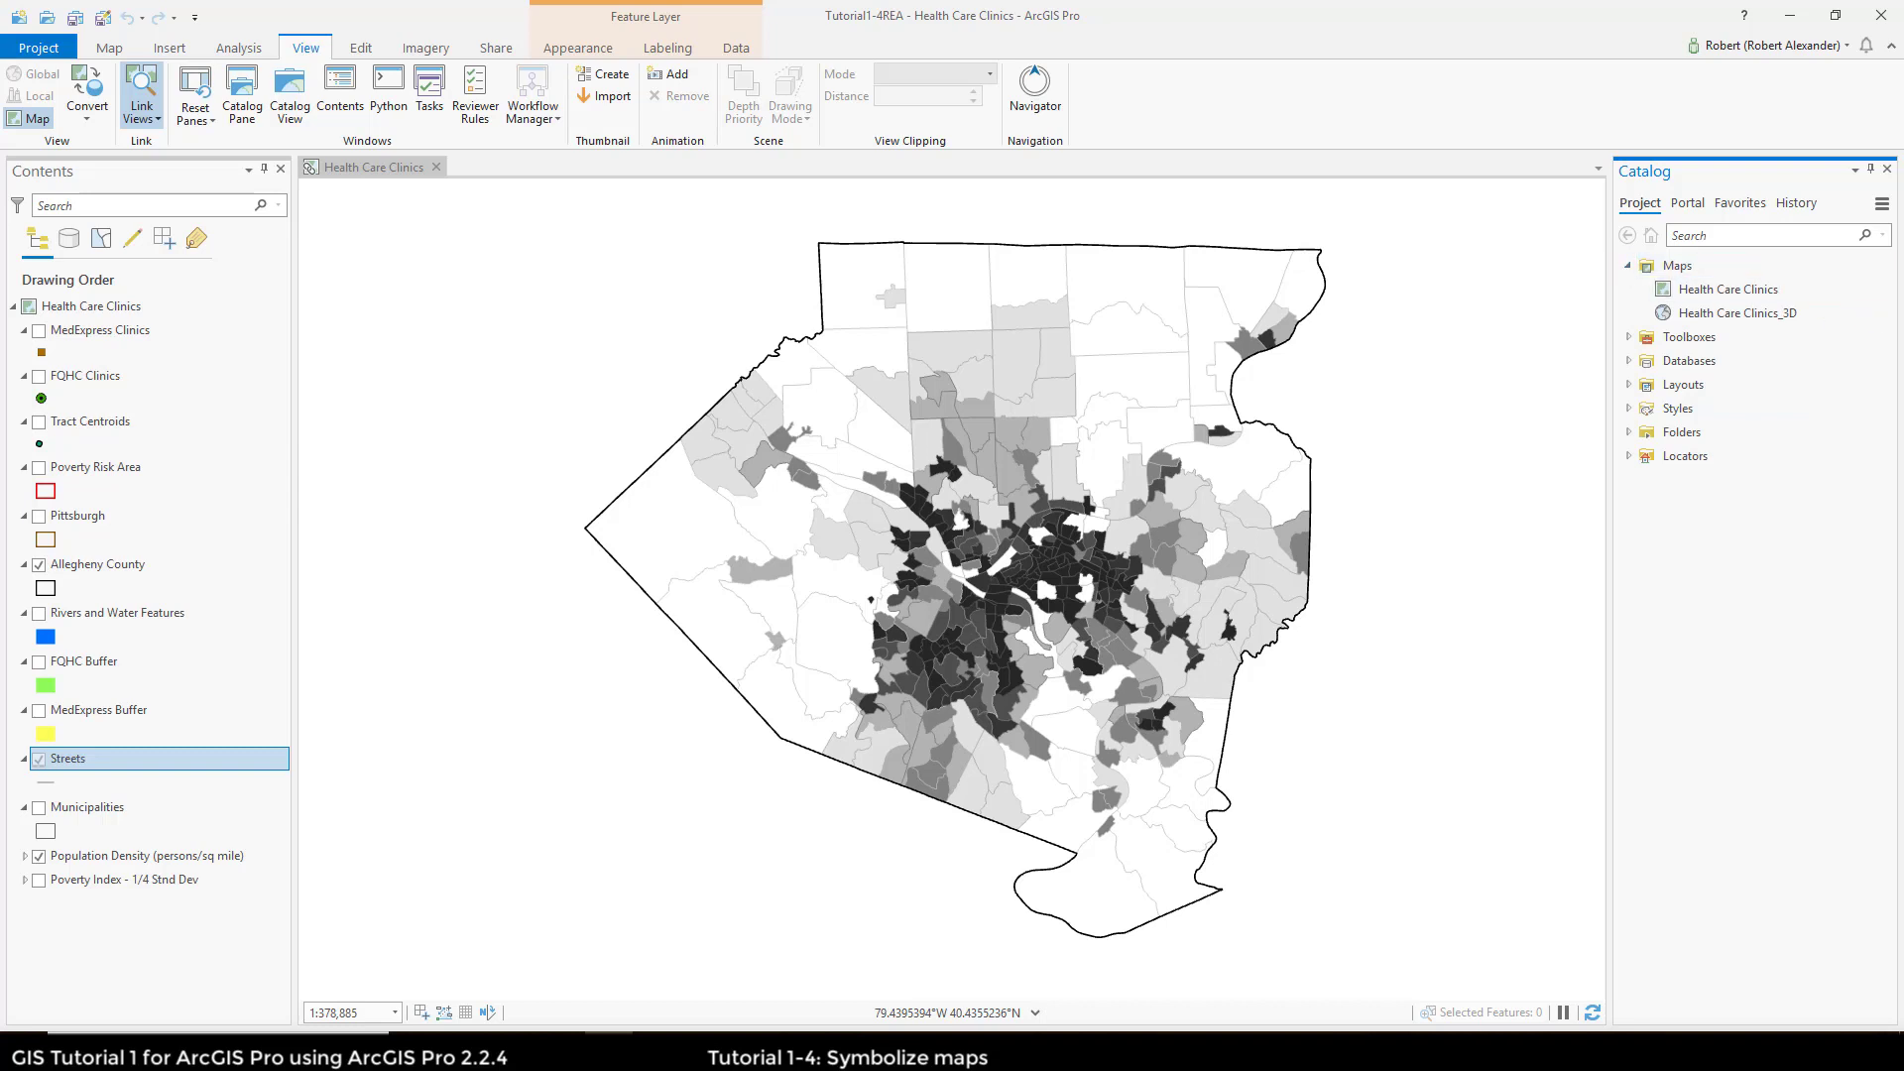
{"action": "left_click", "coordinate": [1780, 321]}
{"action": "double_click", "coordinate": [1776, 319]}
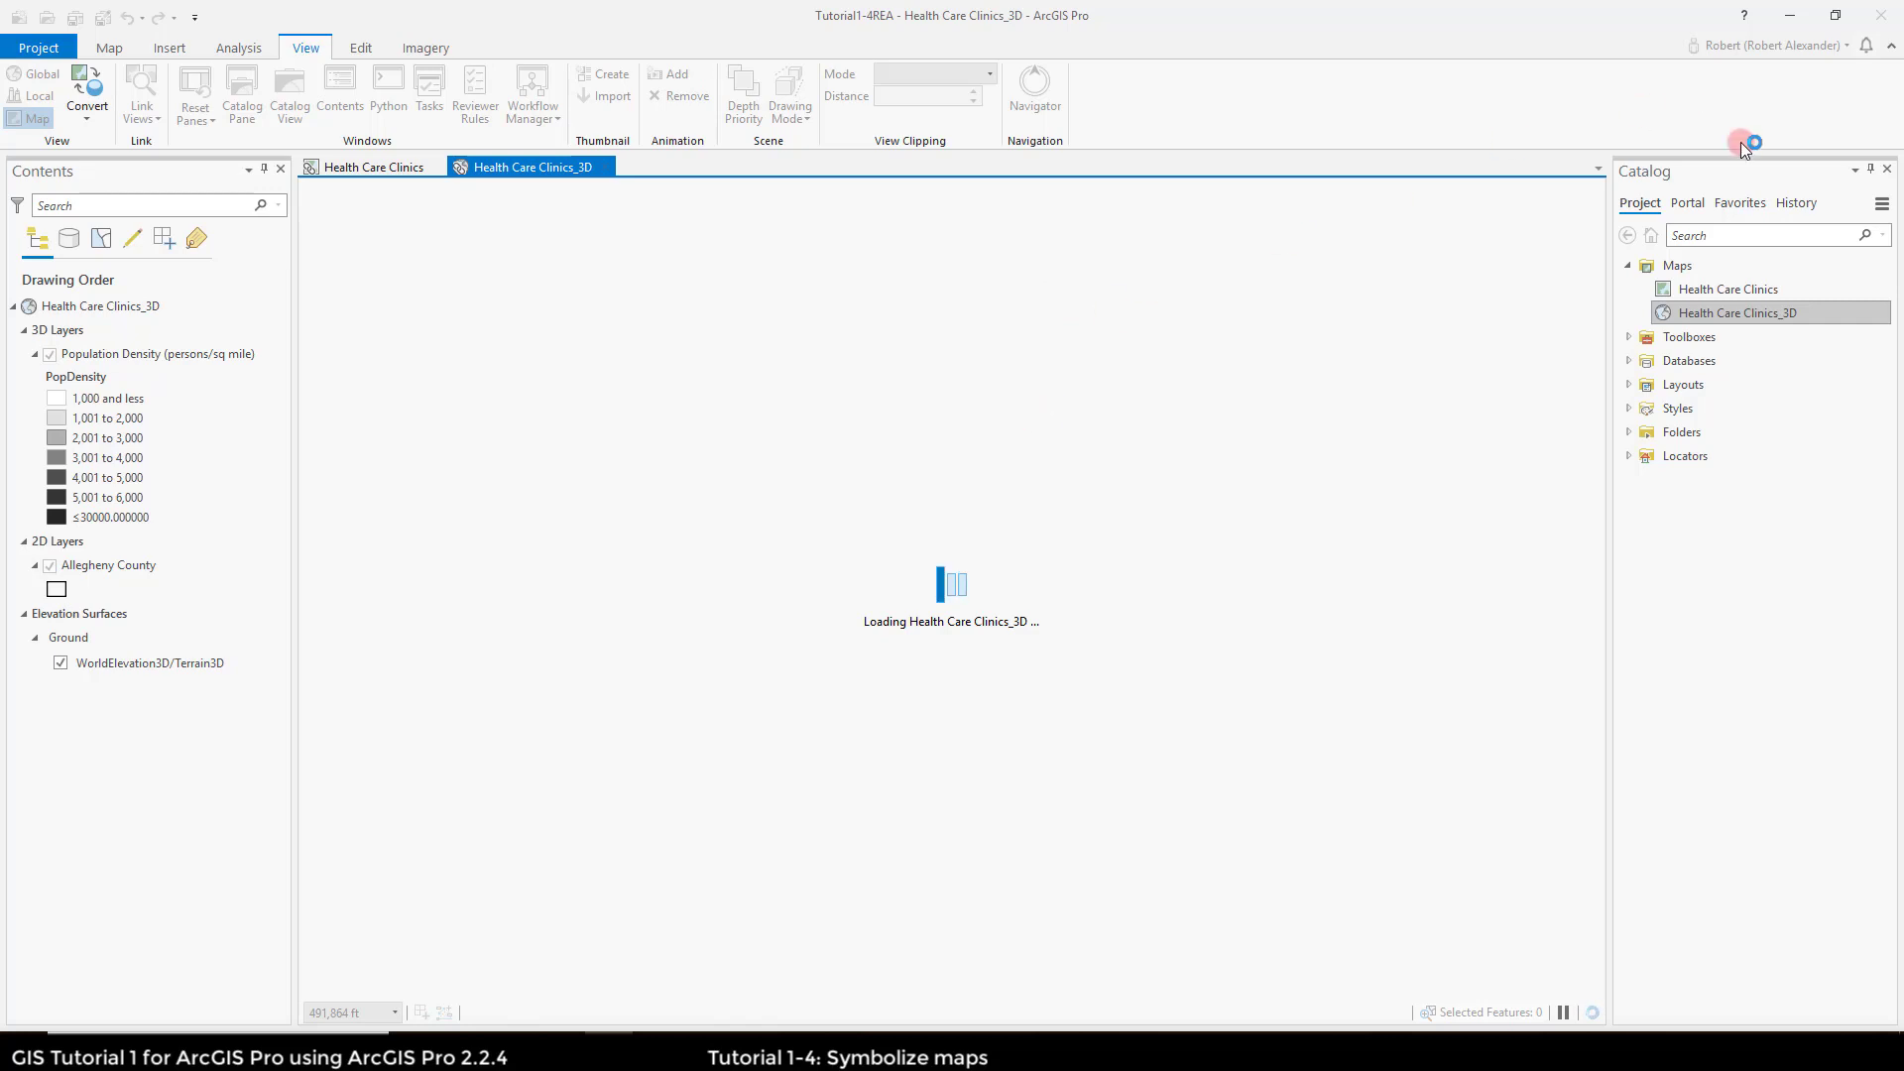
{"action": "left_click", "coordinate": [1887, 169]}
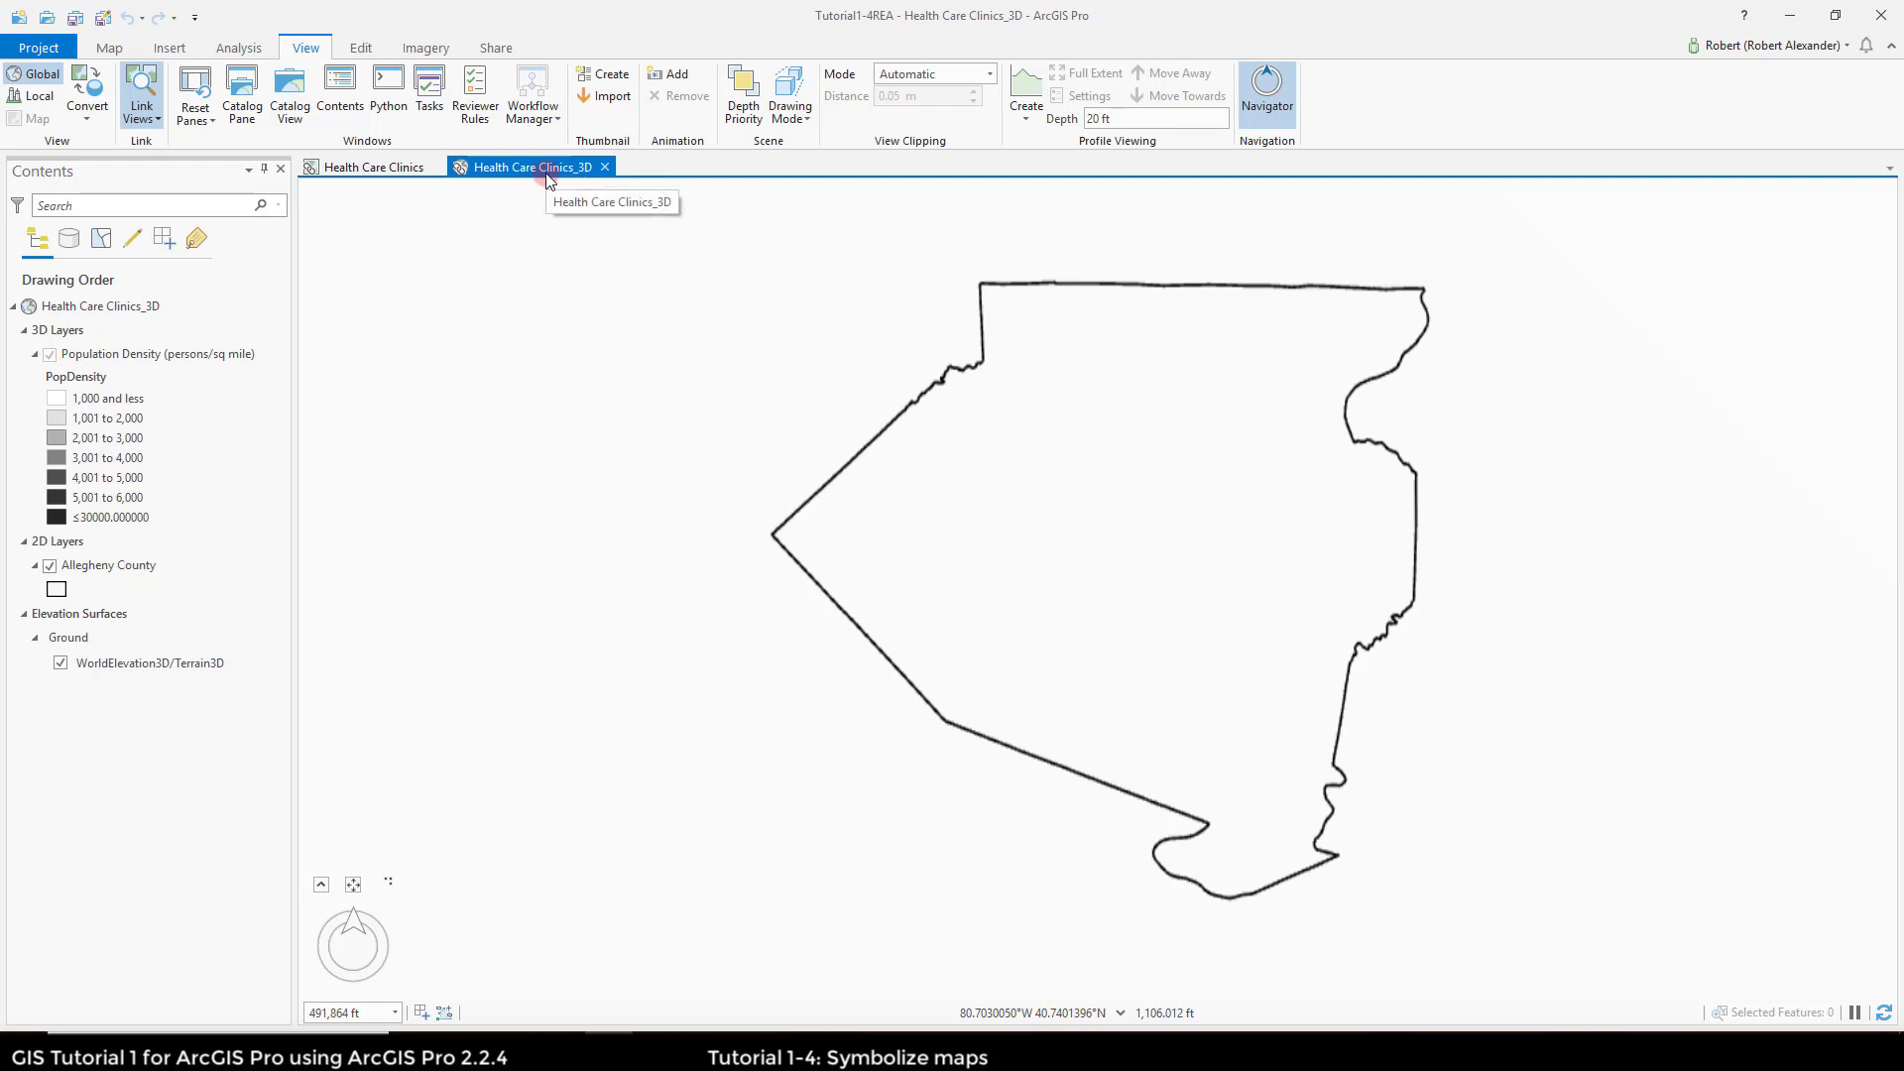
{"action": "right_click", "coordinate": [510, 167]}
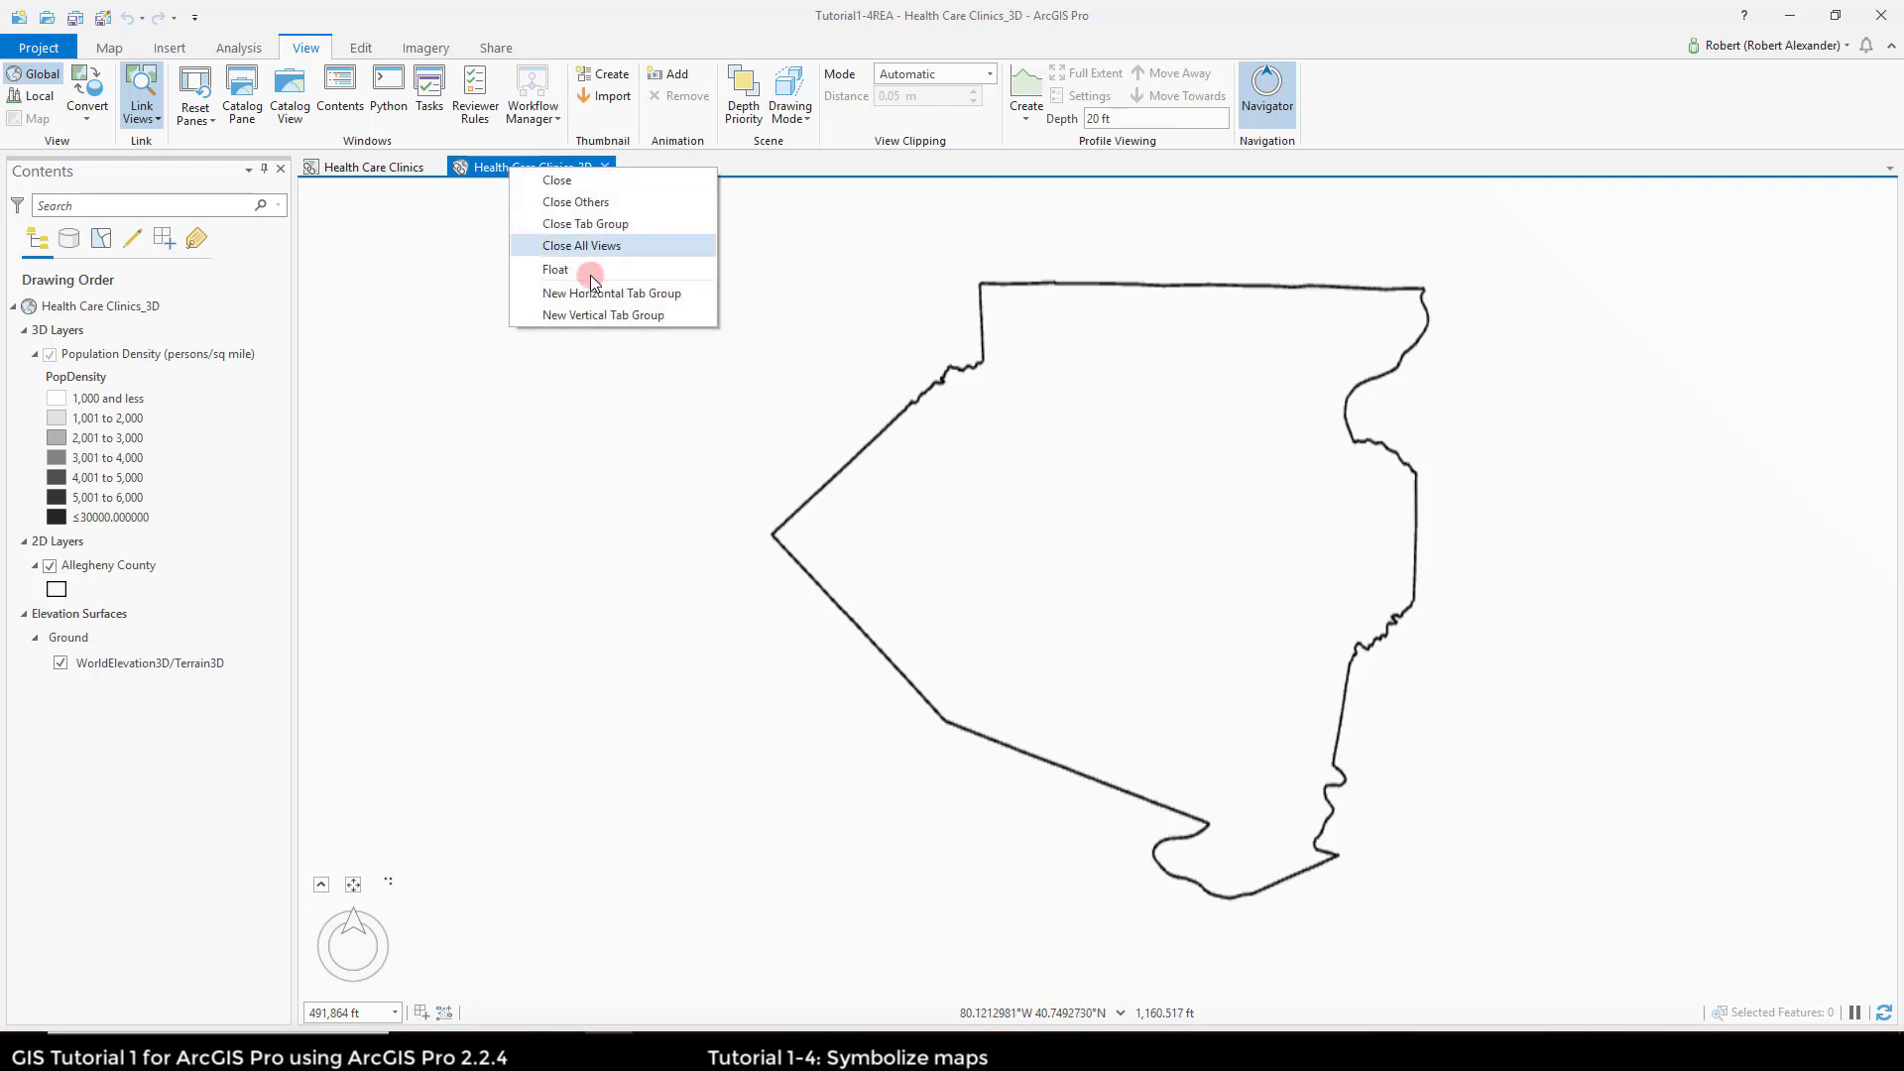
{"action": "left_click", "coordinate": [609, 318]}
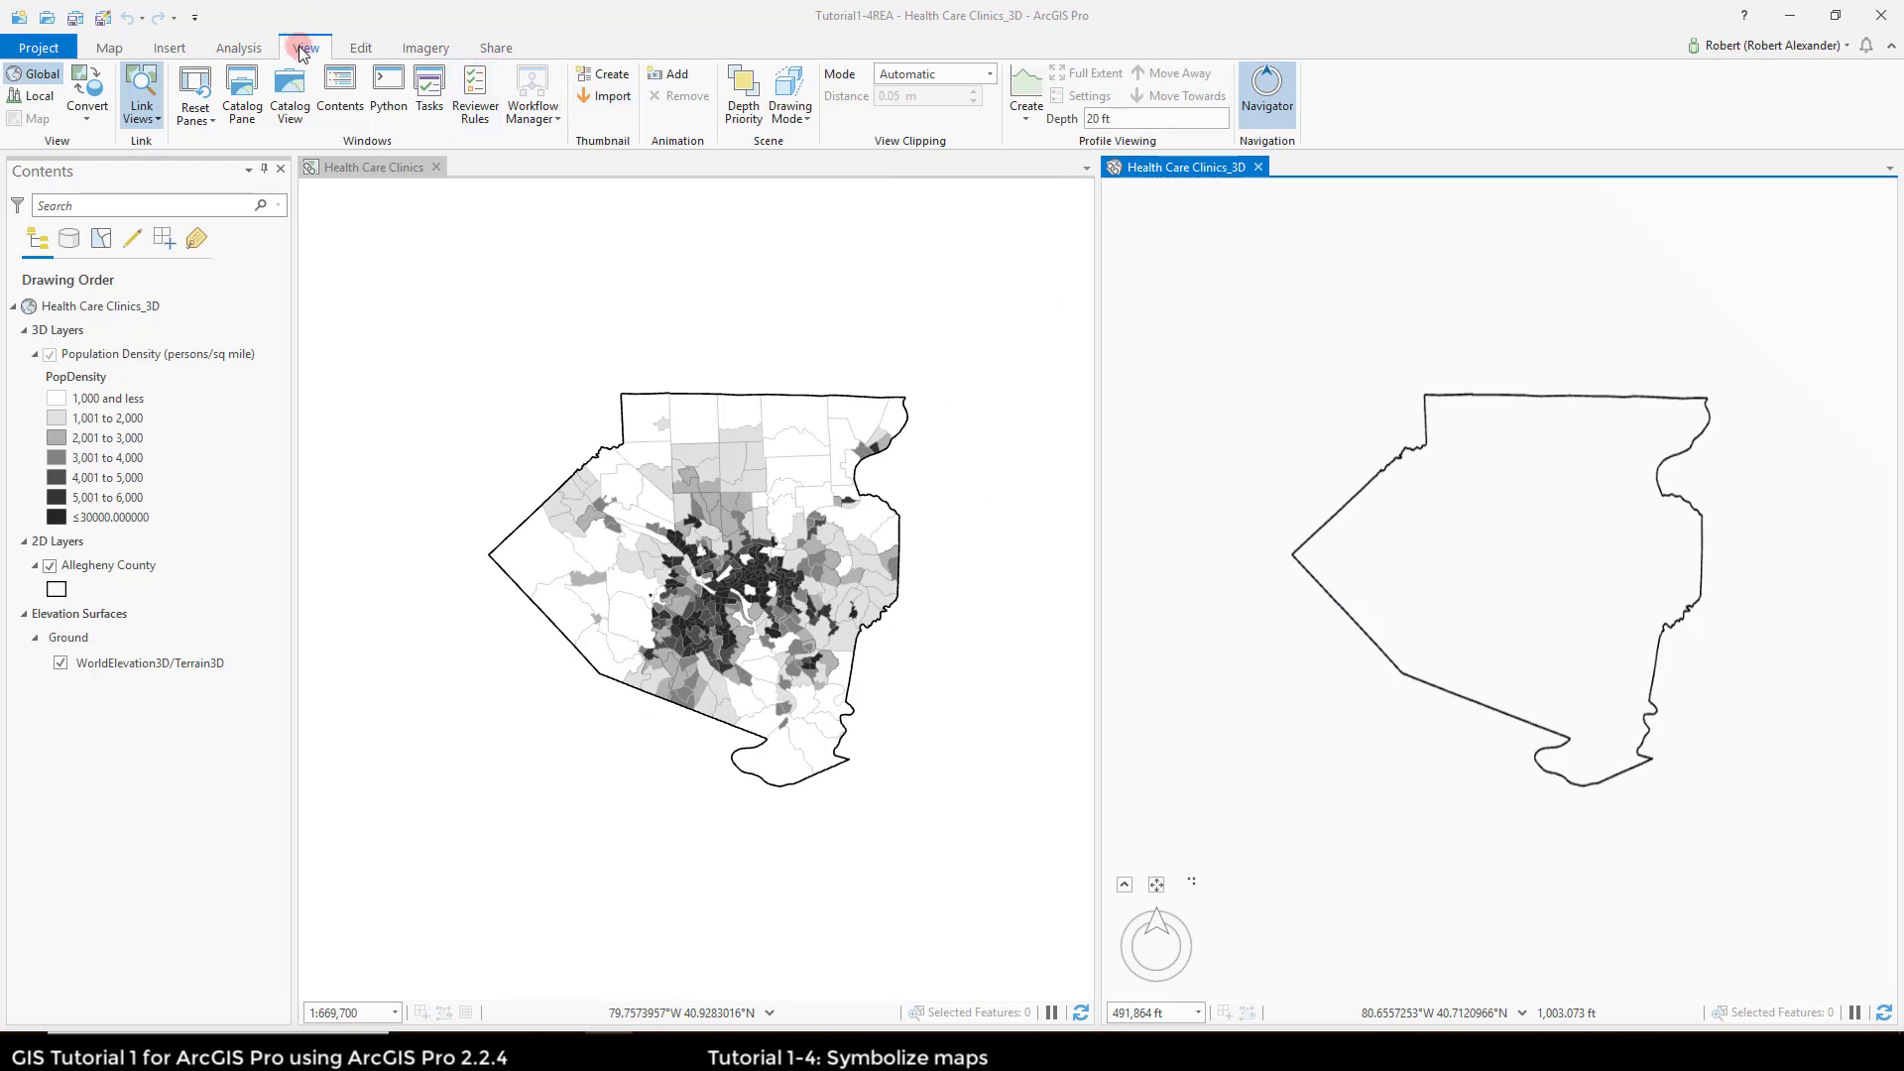
Step: Try to link the two views by center and scale, and zoom the Health Care Clinics map to full extent
{"action": "left_click", "coordinate": [159, 129]}
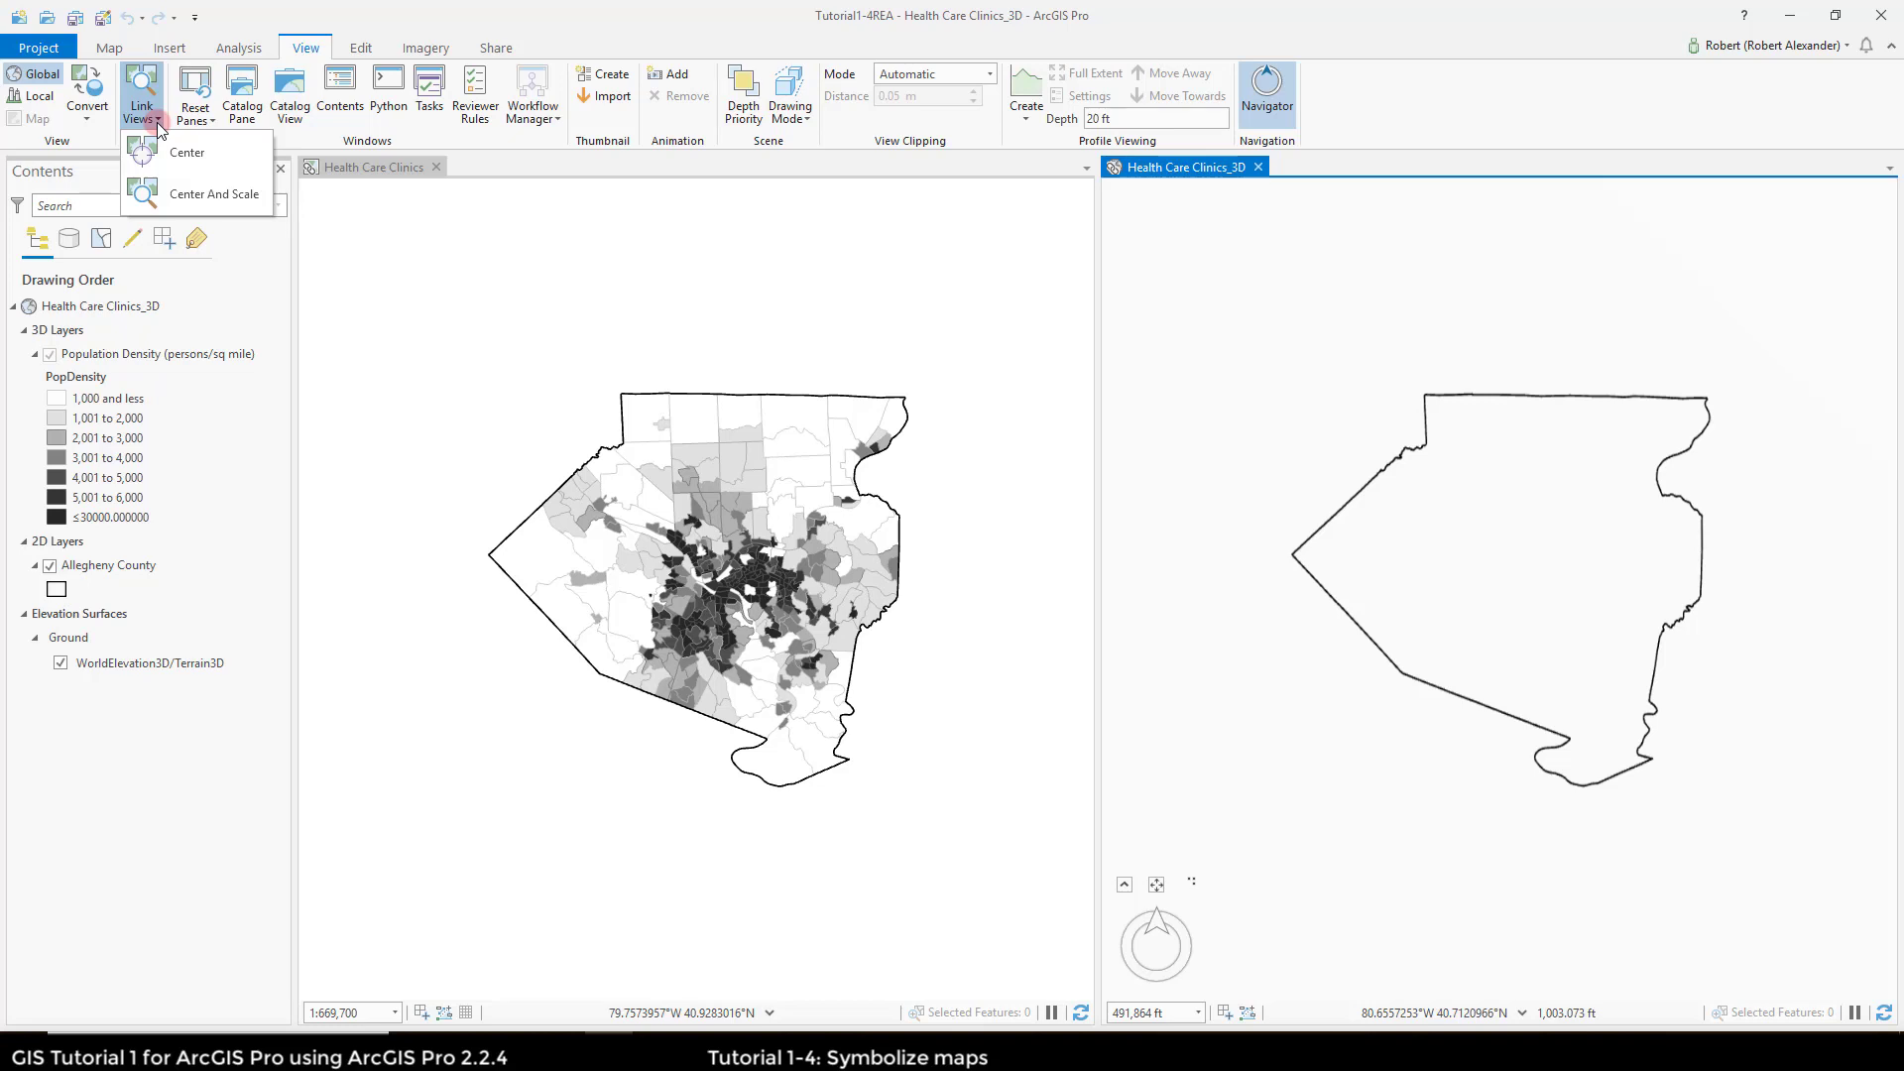
{"action": "left_click", "coordinate": [196, 191]}
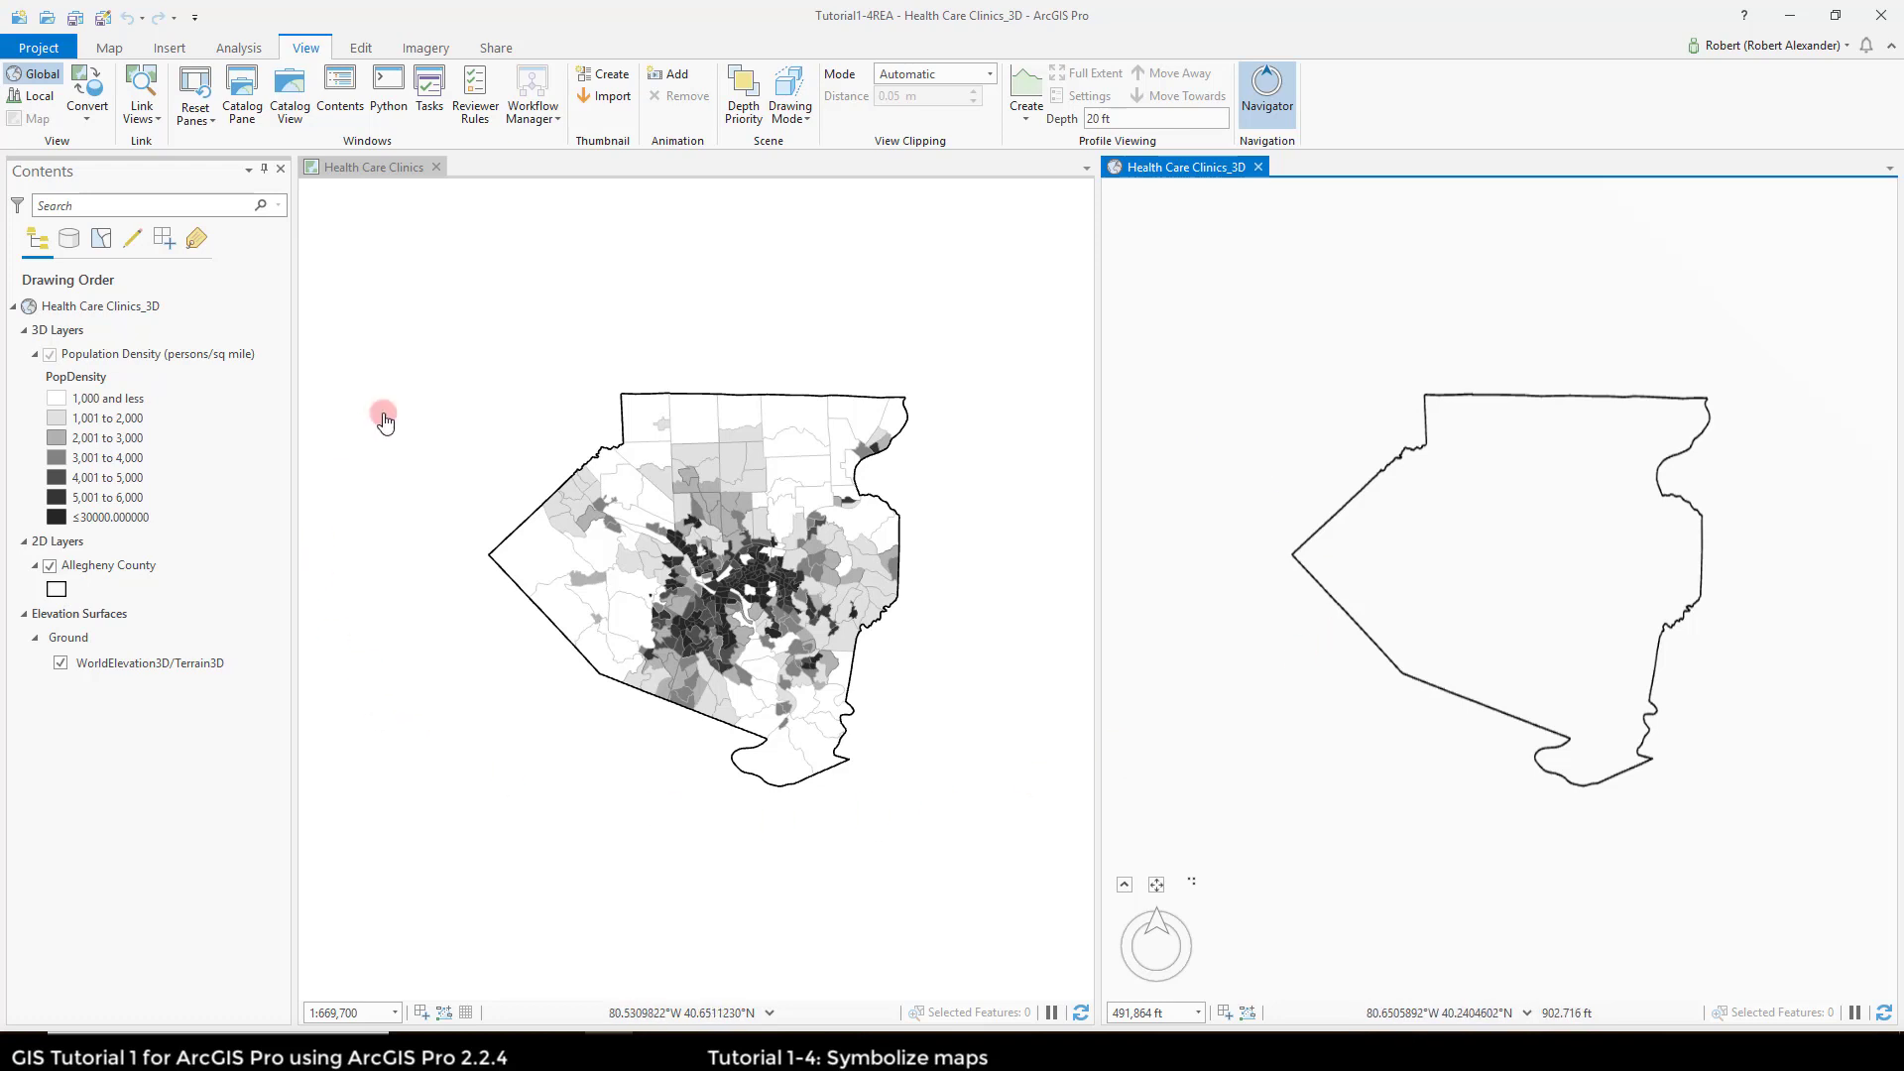
{"action": "left_click", "coordinate": [122, 46]}
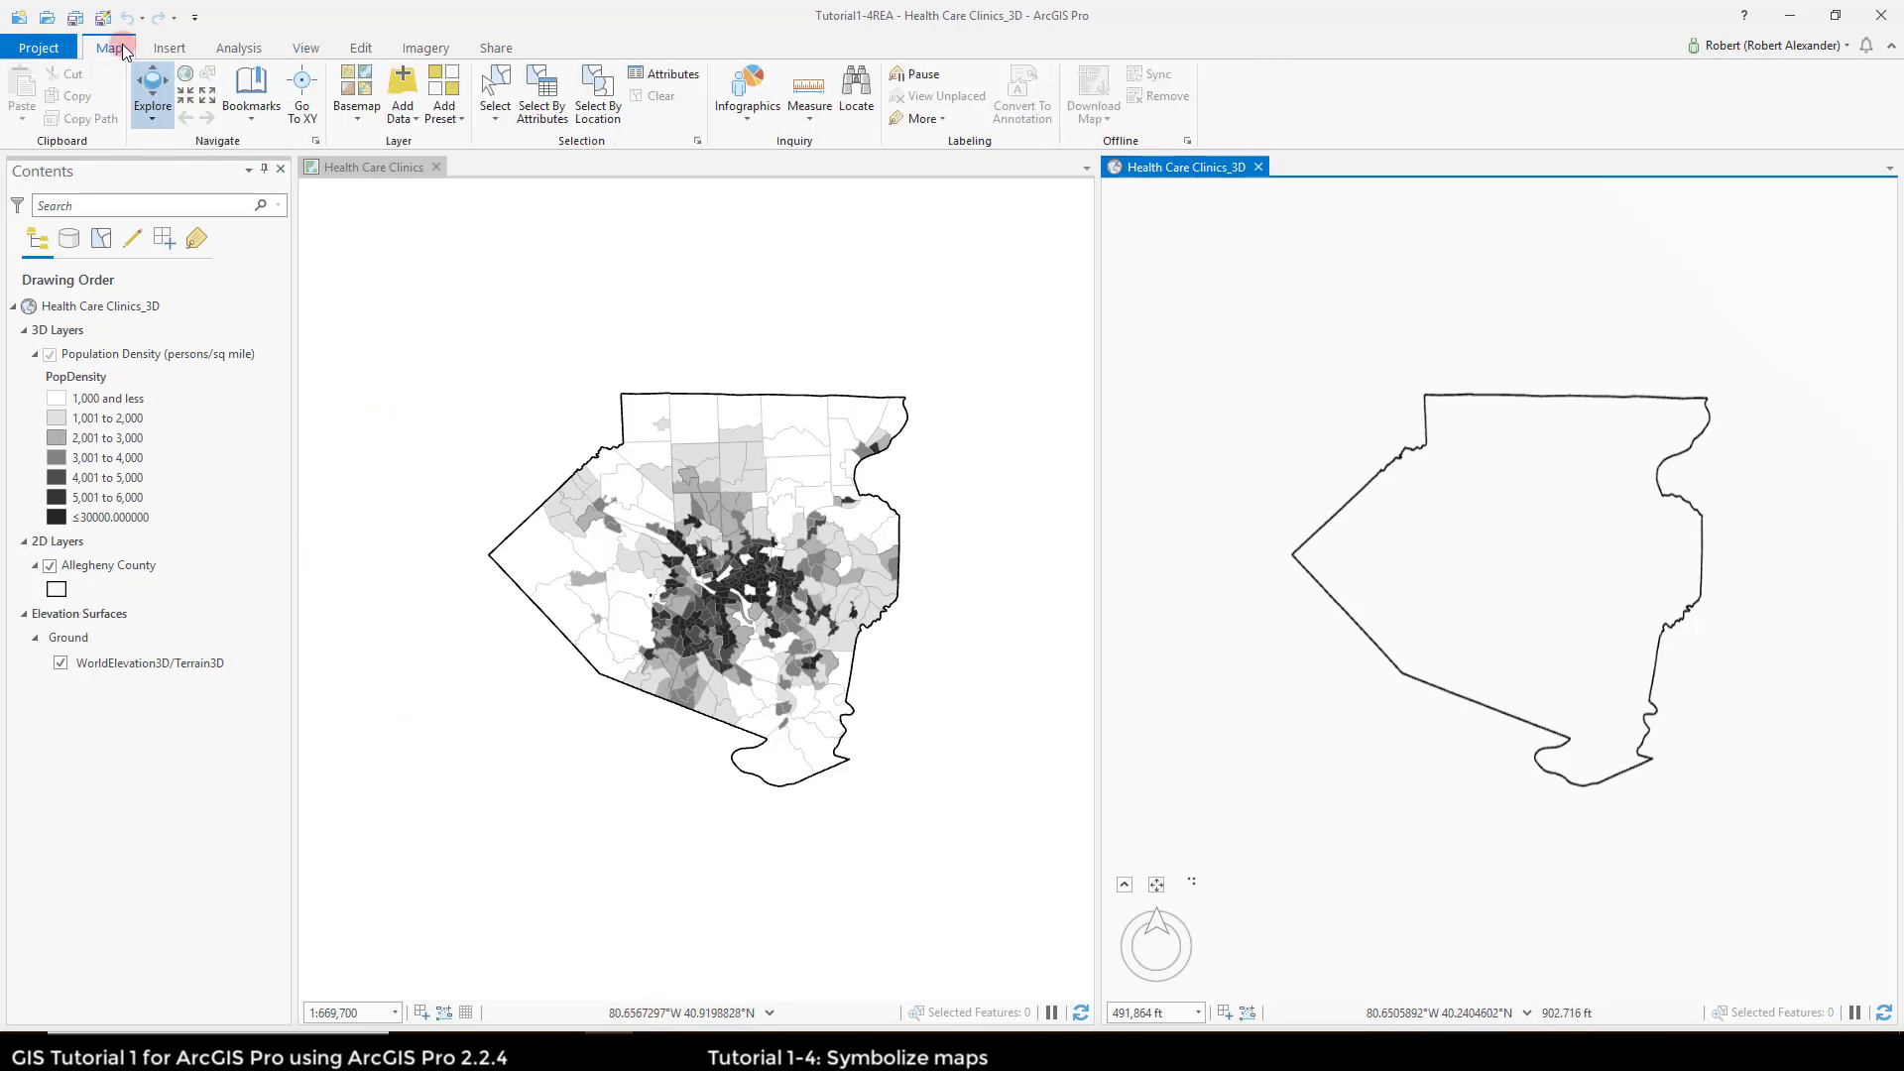
{"action": "left_click", "coordinate": [387, 170]}
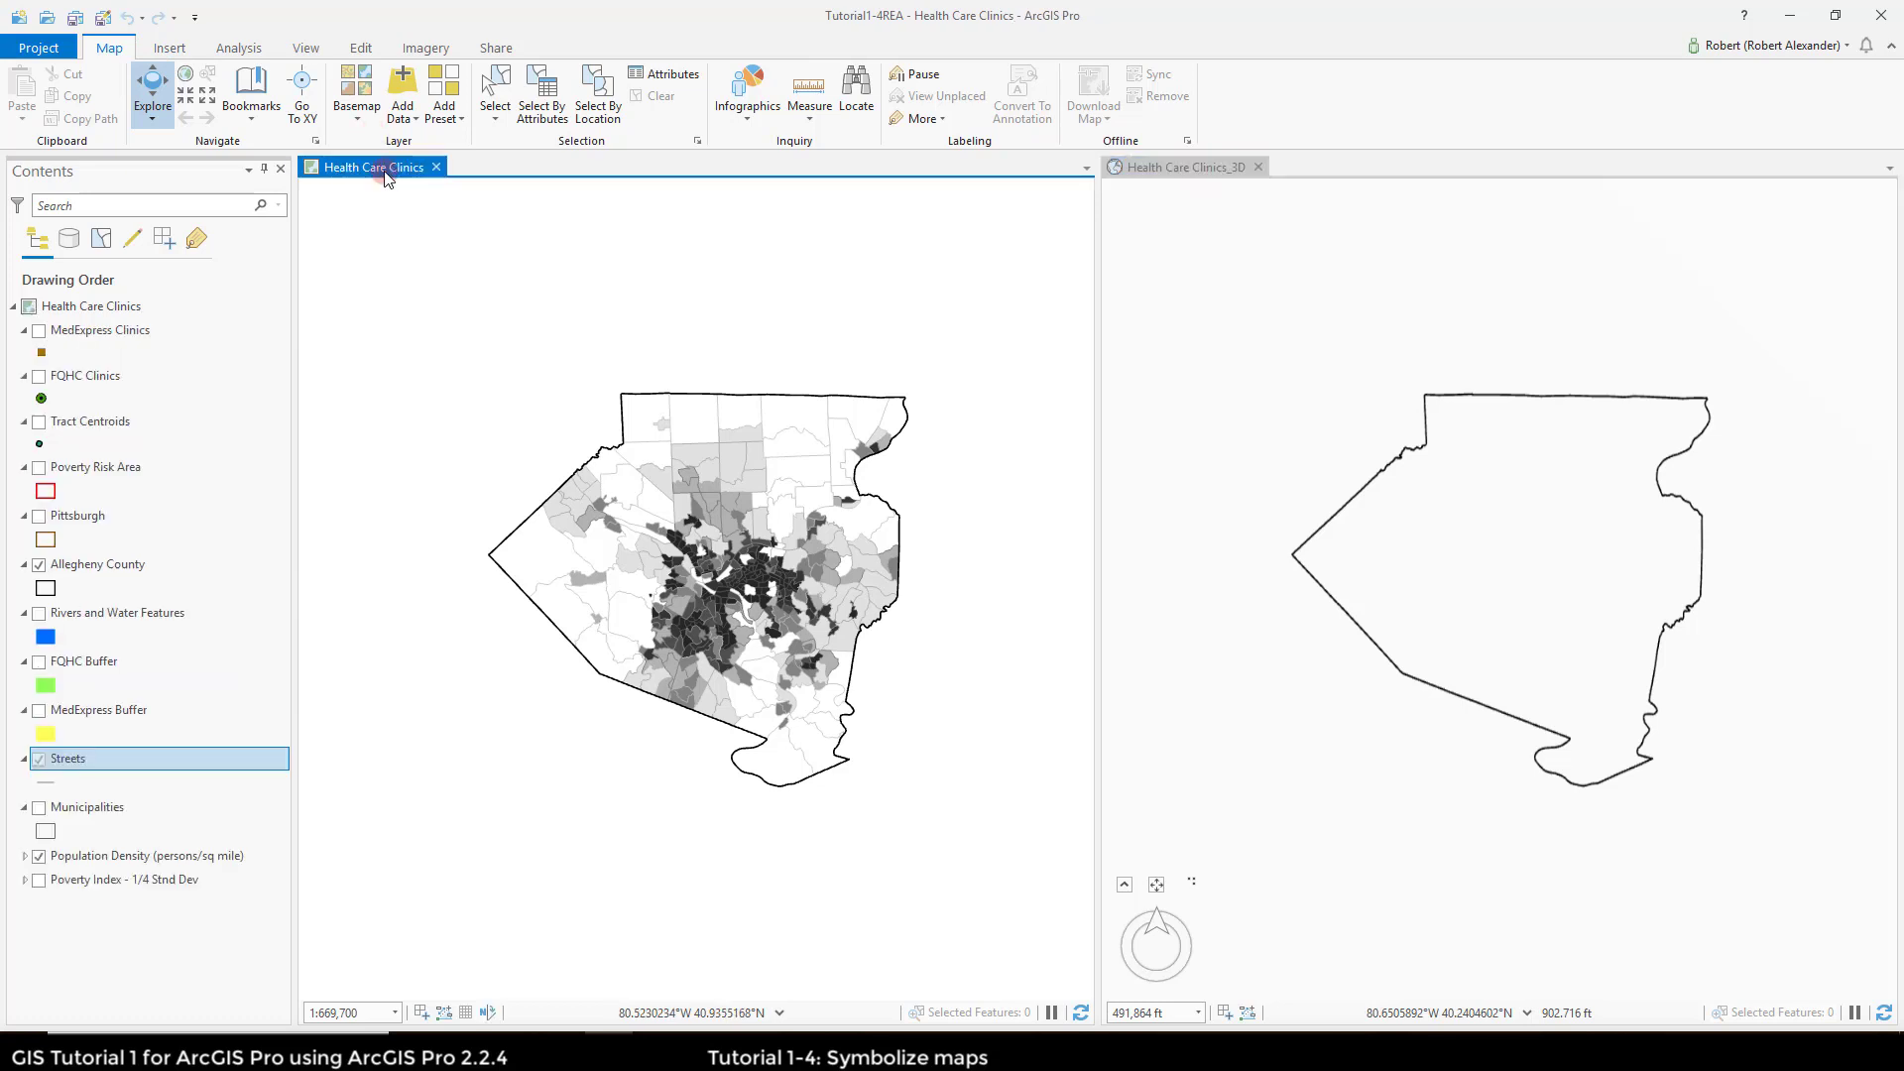
{"action": "left_click", "coordinate": [186, 74]}
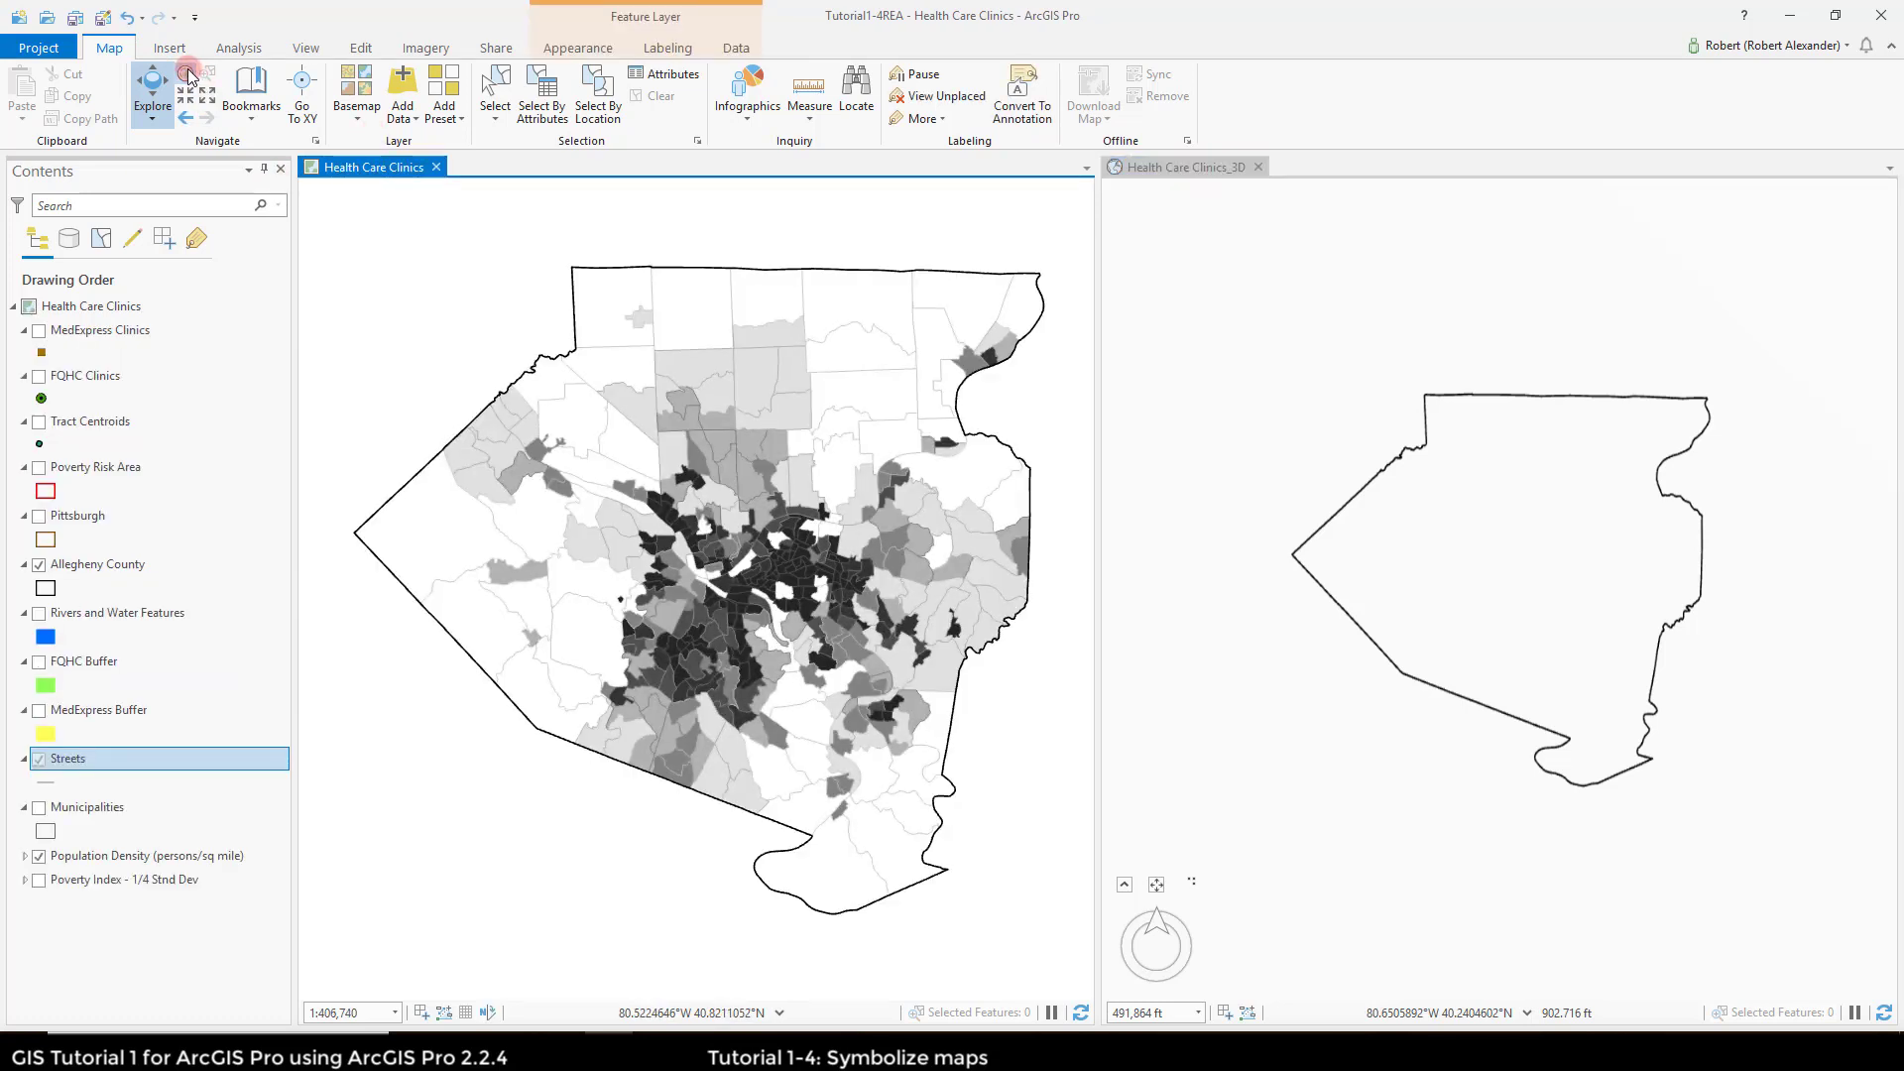
{"action": "left_click", "coordinate": [1162, 476]}
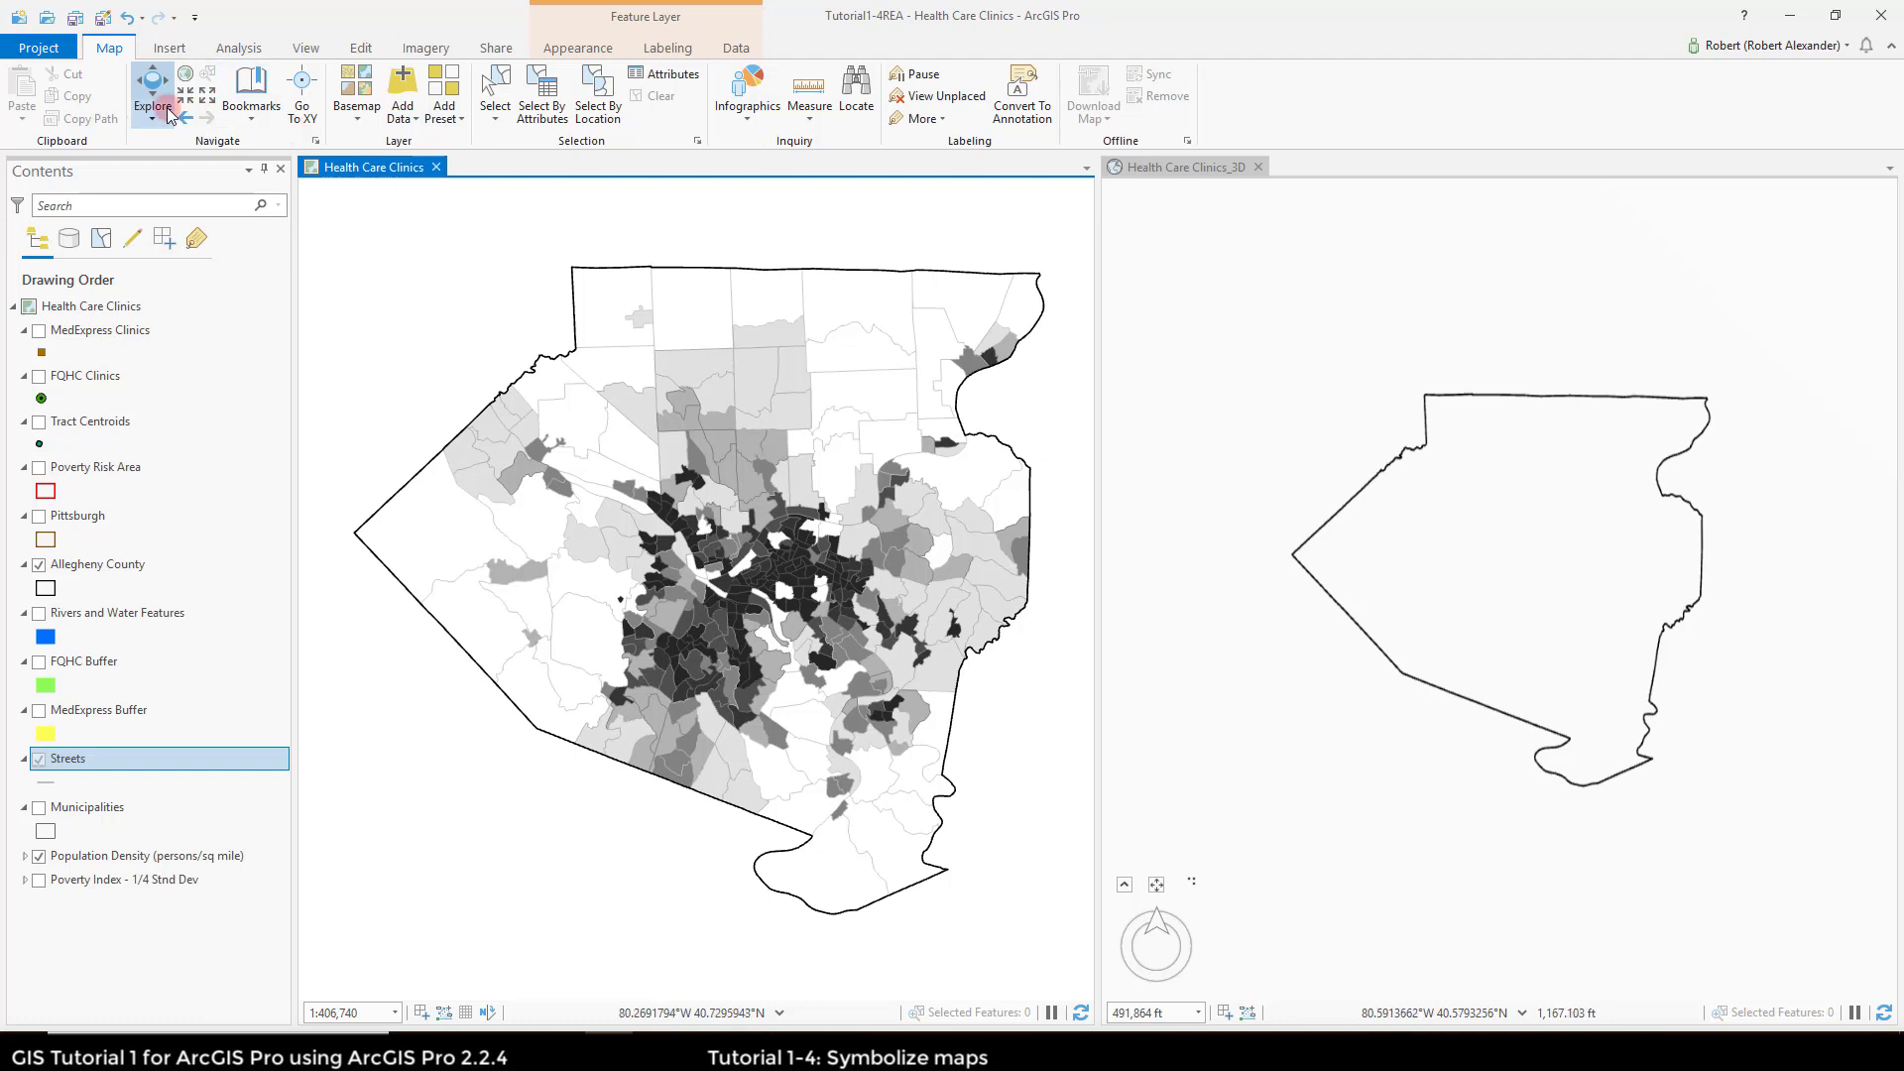
Step: Link the 2D map and 3D scene views by Center And Scale
{"action": "left_click", "coordinate": [305, 48]}
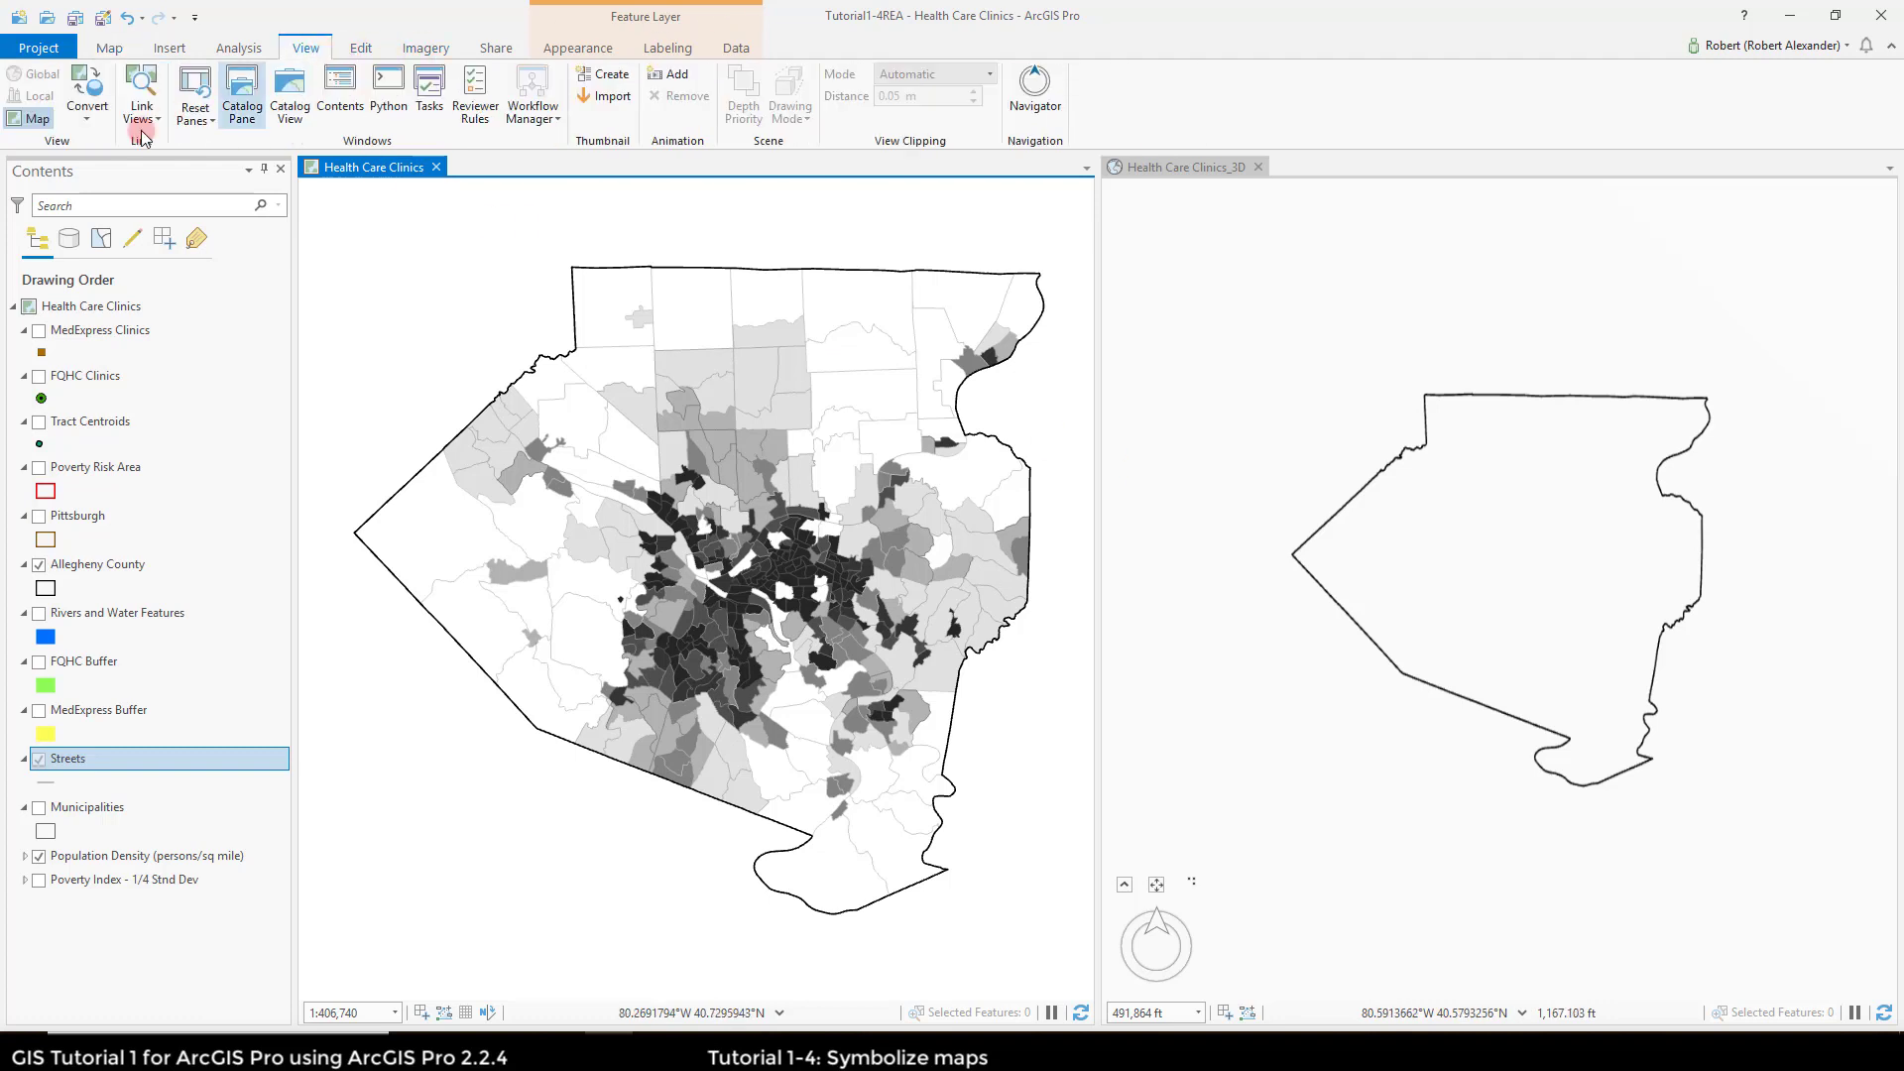
{"action": "left_click", "coordinate": [157, 119]}
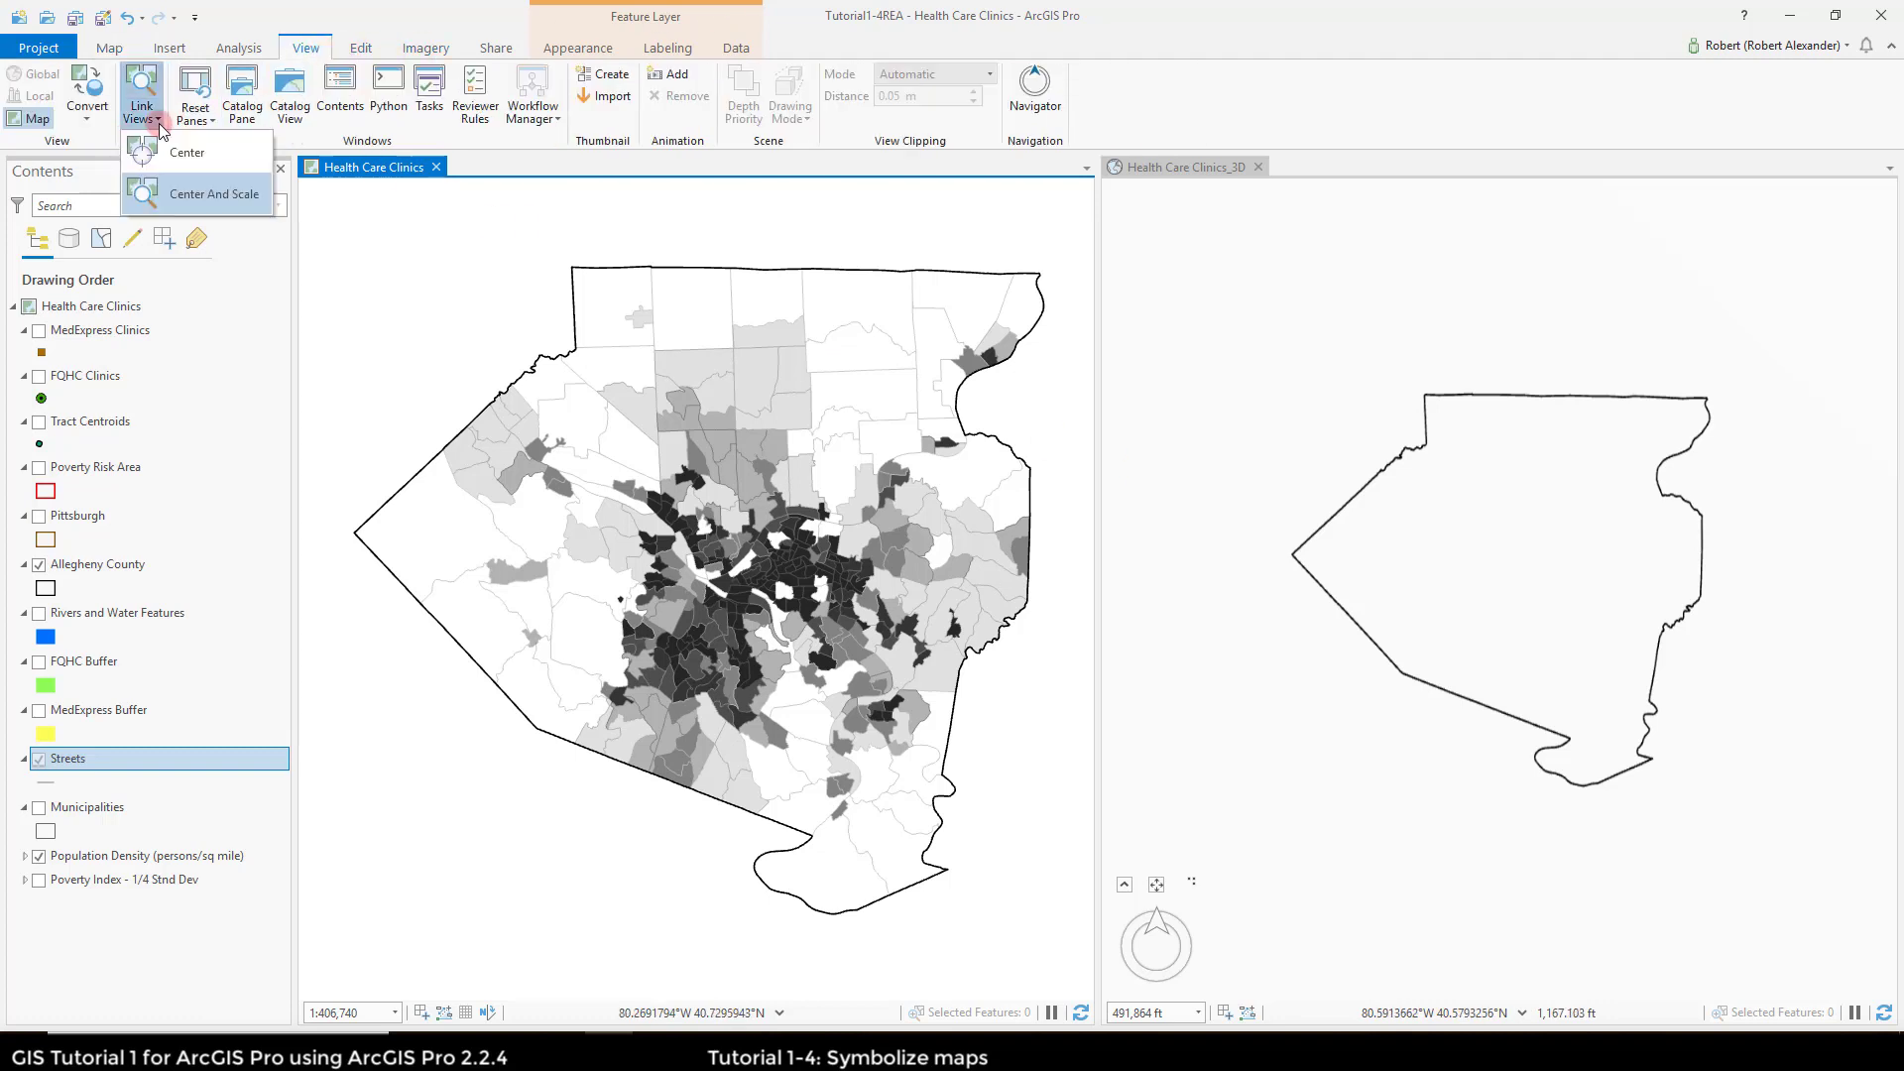
{"action": "left_click", "coordinate": [212, 194]}
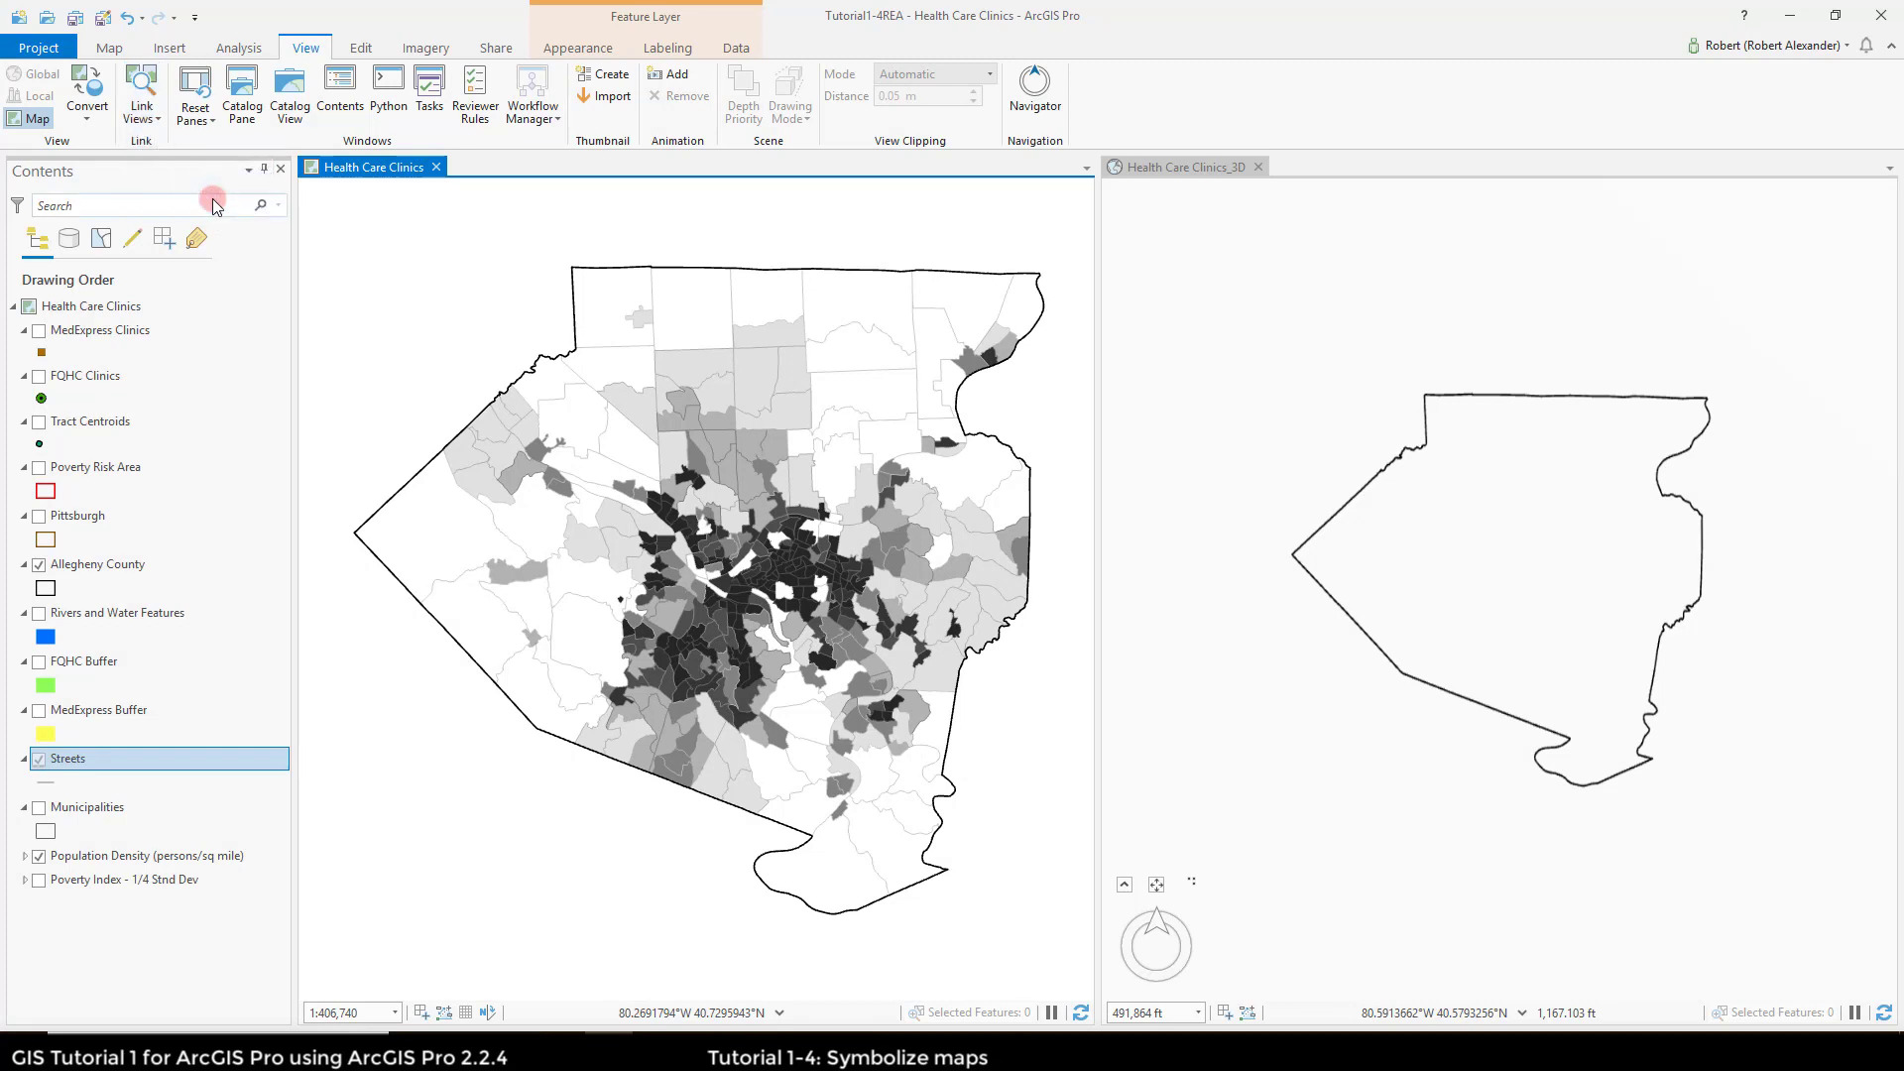
{"action": "left_click", "coordinate": [156, 120]}
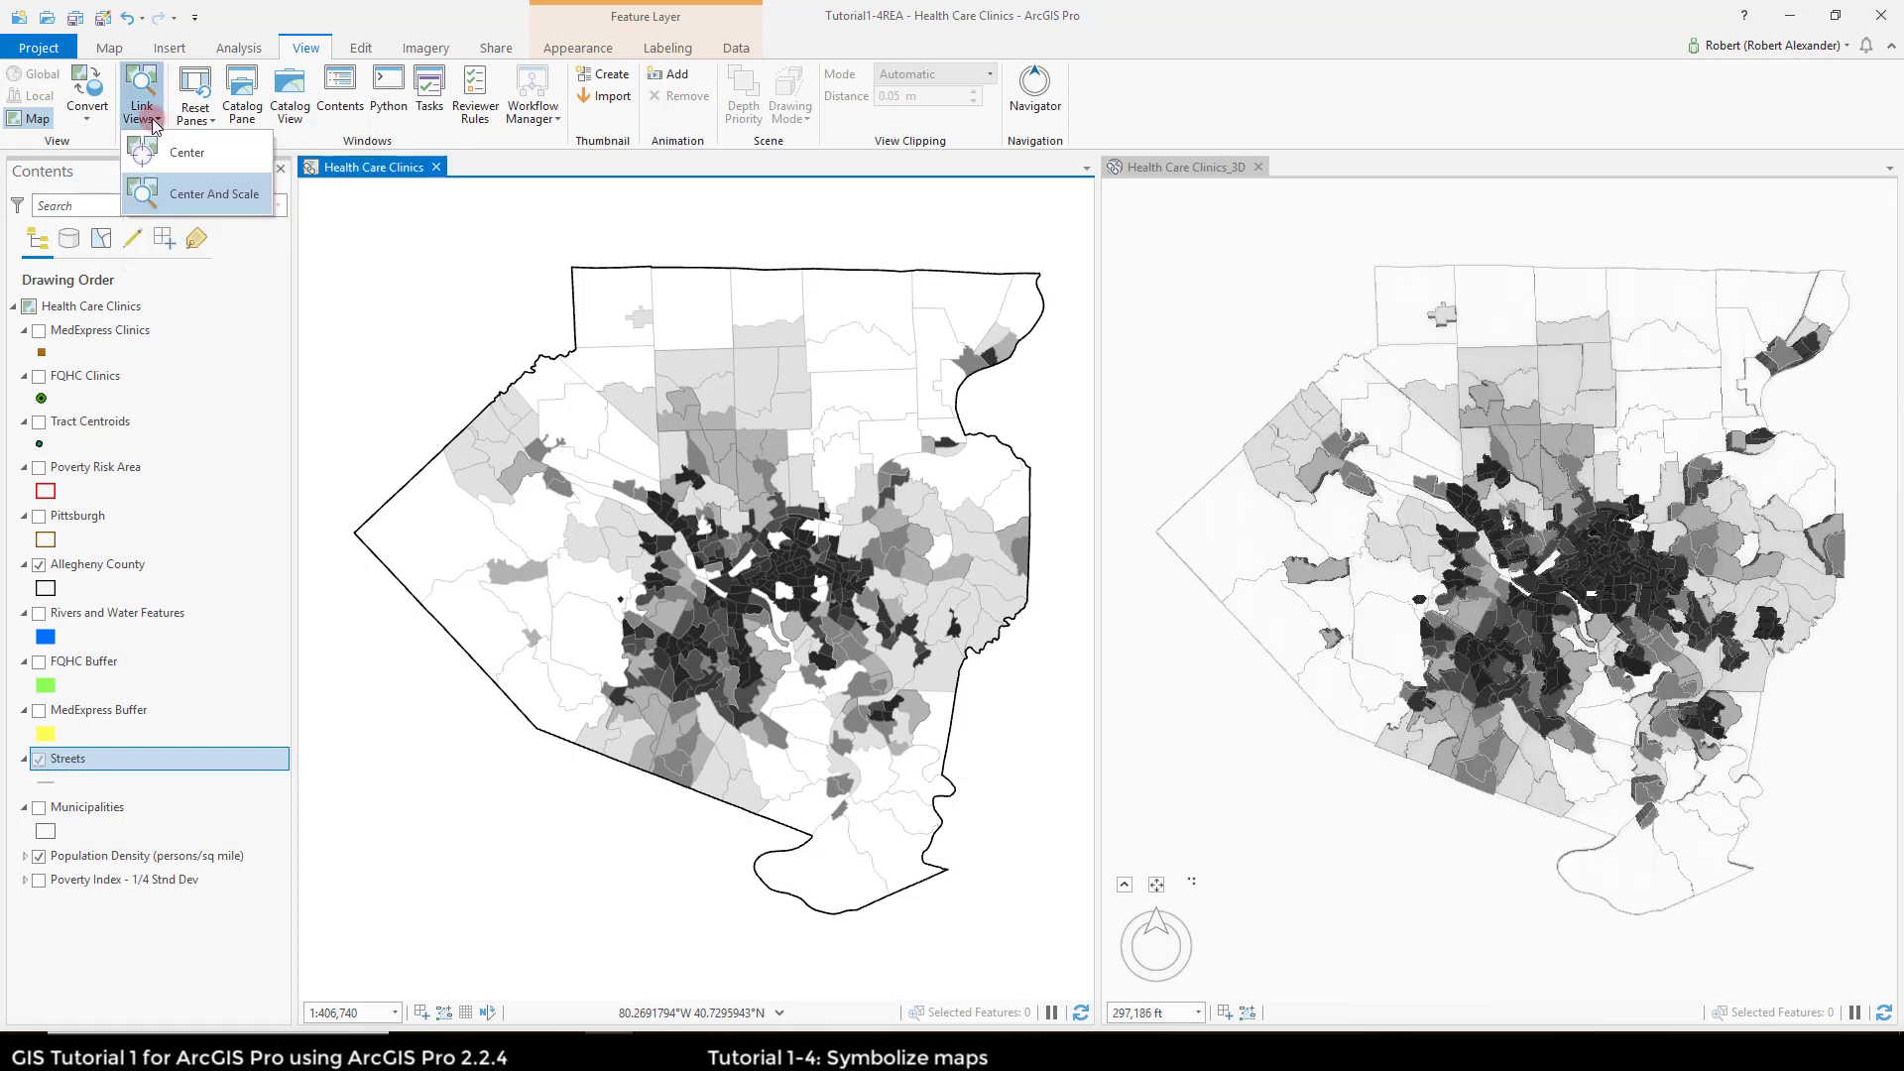
{"action": "left_click", "coordinate": [357, 14]}
{"action": "left_click", "coordinate": [1063, 540]}
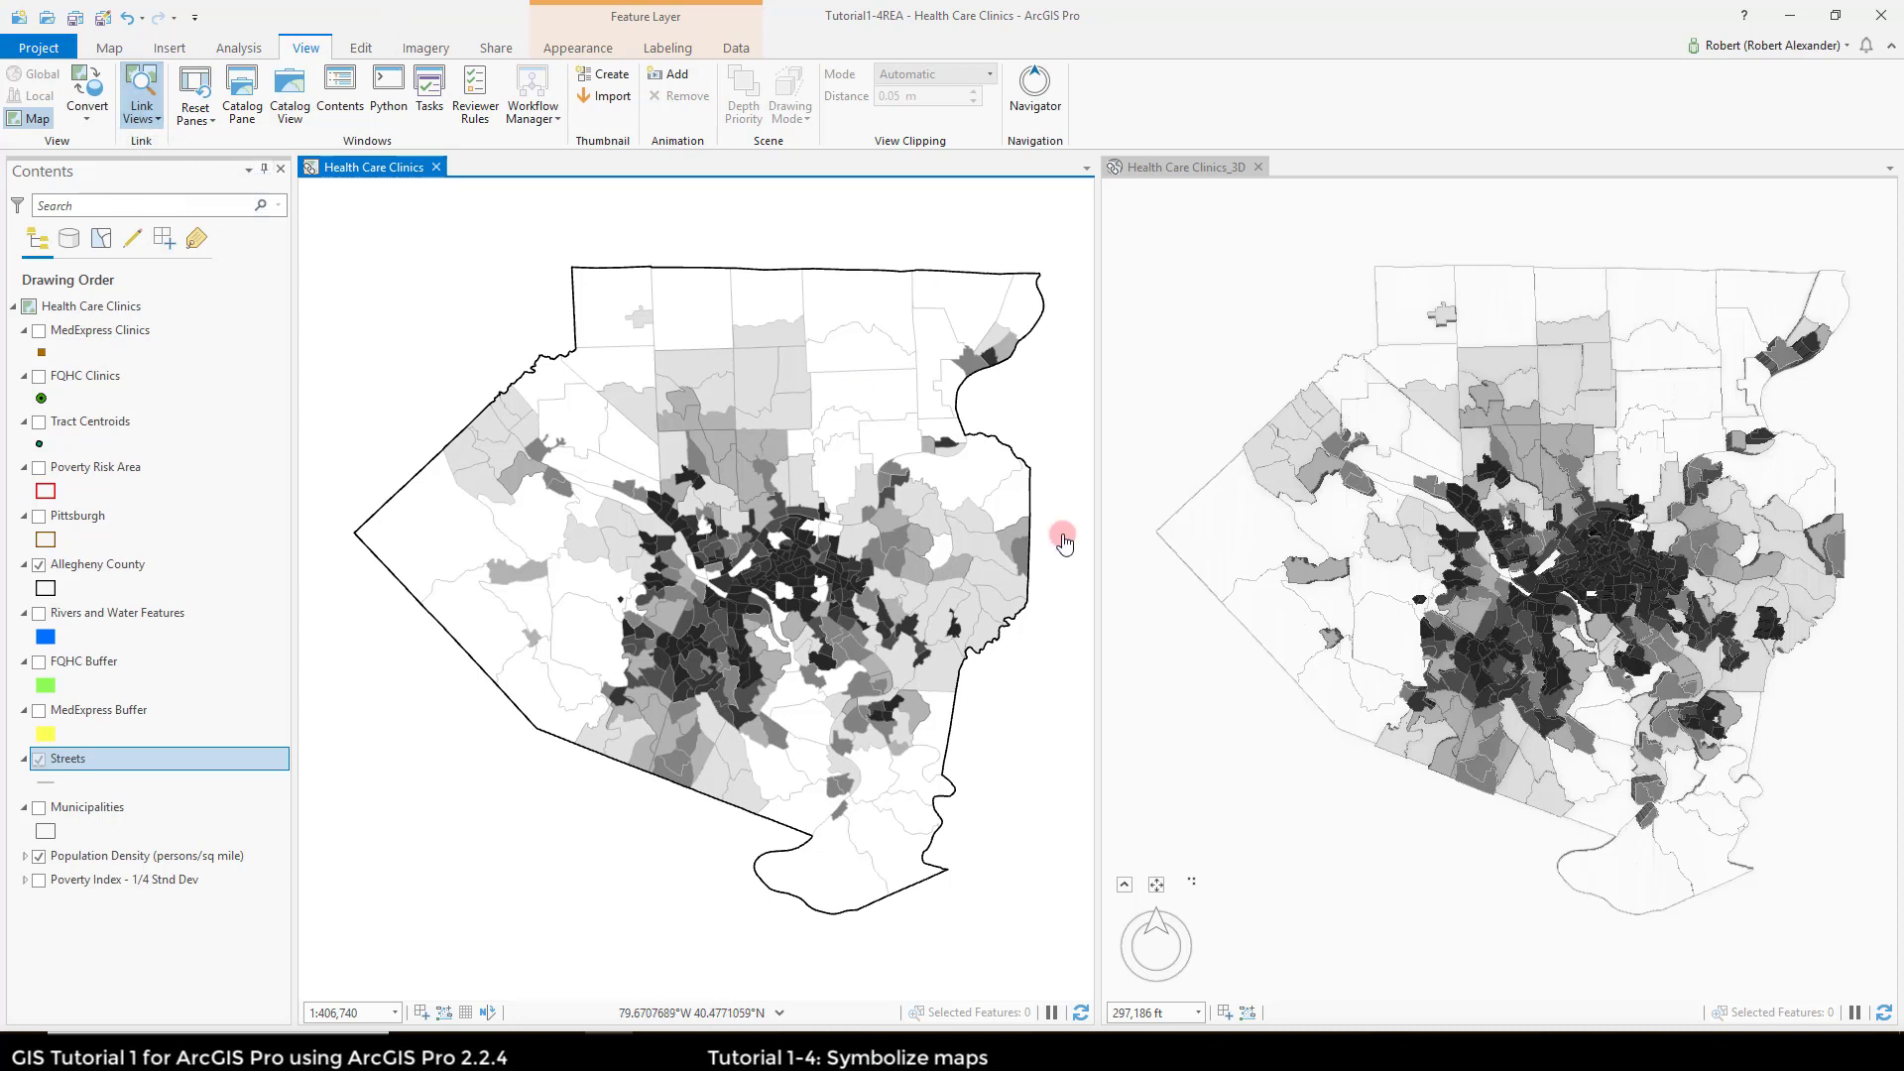
Step: Examine how the 3D scene follows the 2D map while zooming the 2D map out, in and back to full extent
{"action": "left_click", "coordinate": [107, 51]}
{"action": "left_click", "coordinate": [206, 98]}
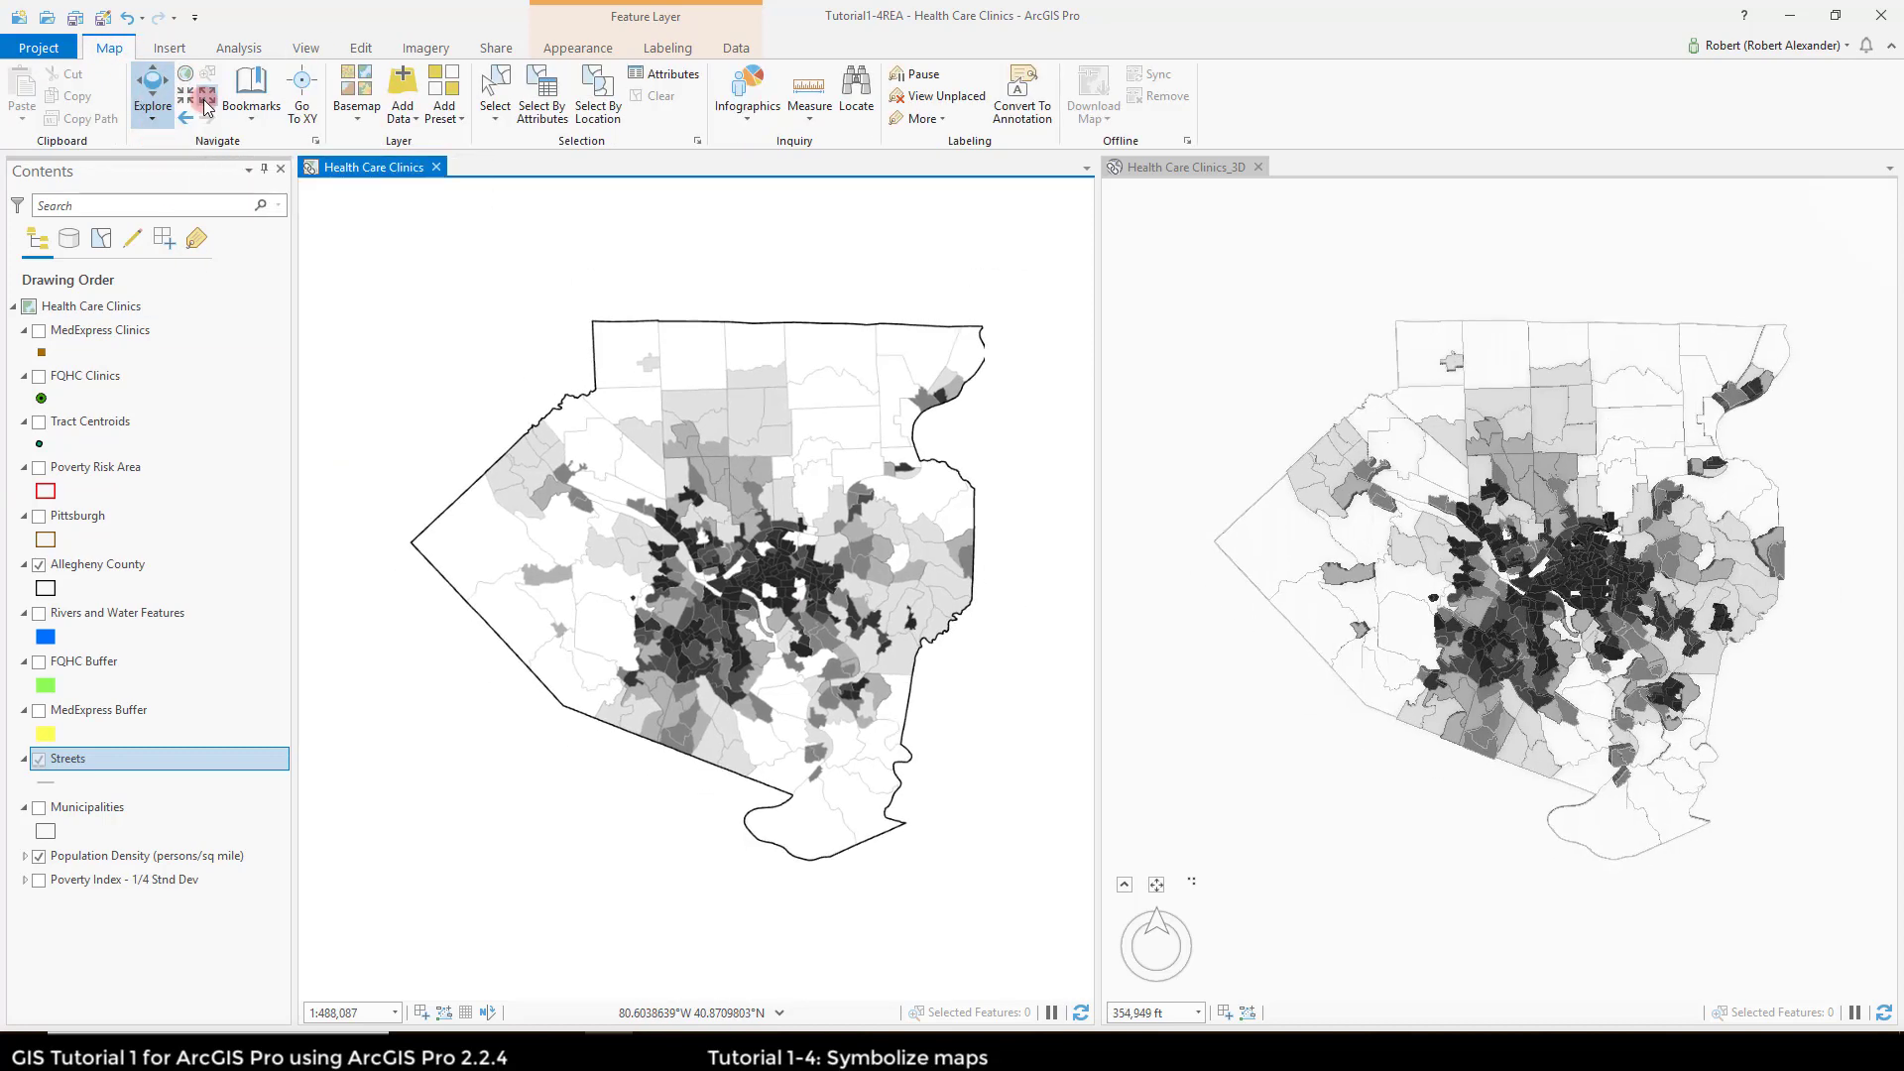
{"action": "left_click", "coordinate": [188, 99]}
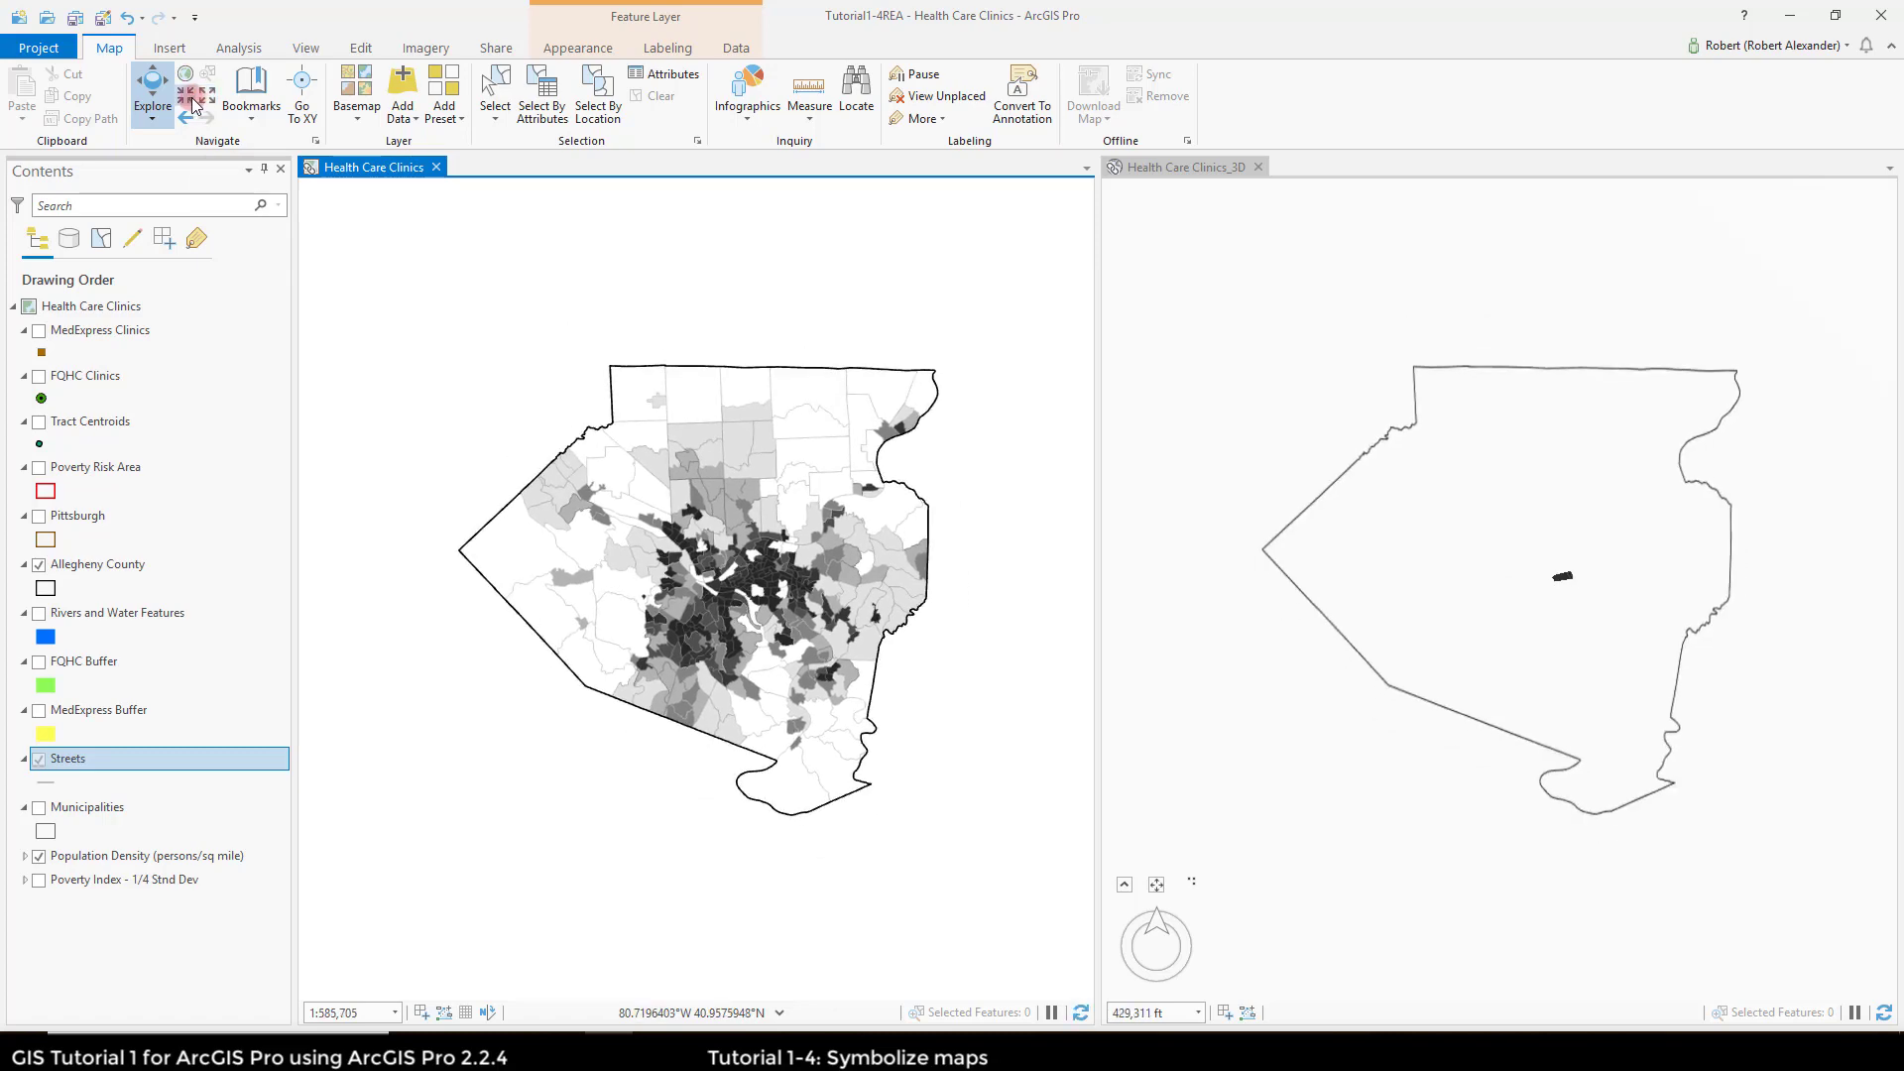
{"action": "left_click", "coordinate": [189, 100]}
{"action": "left_click", "coordinate": [189, 100]}
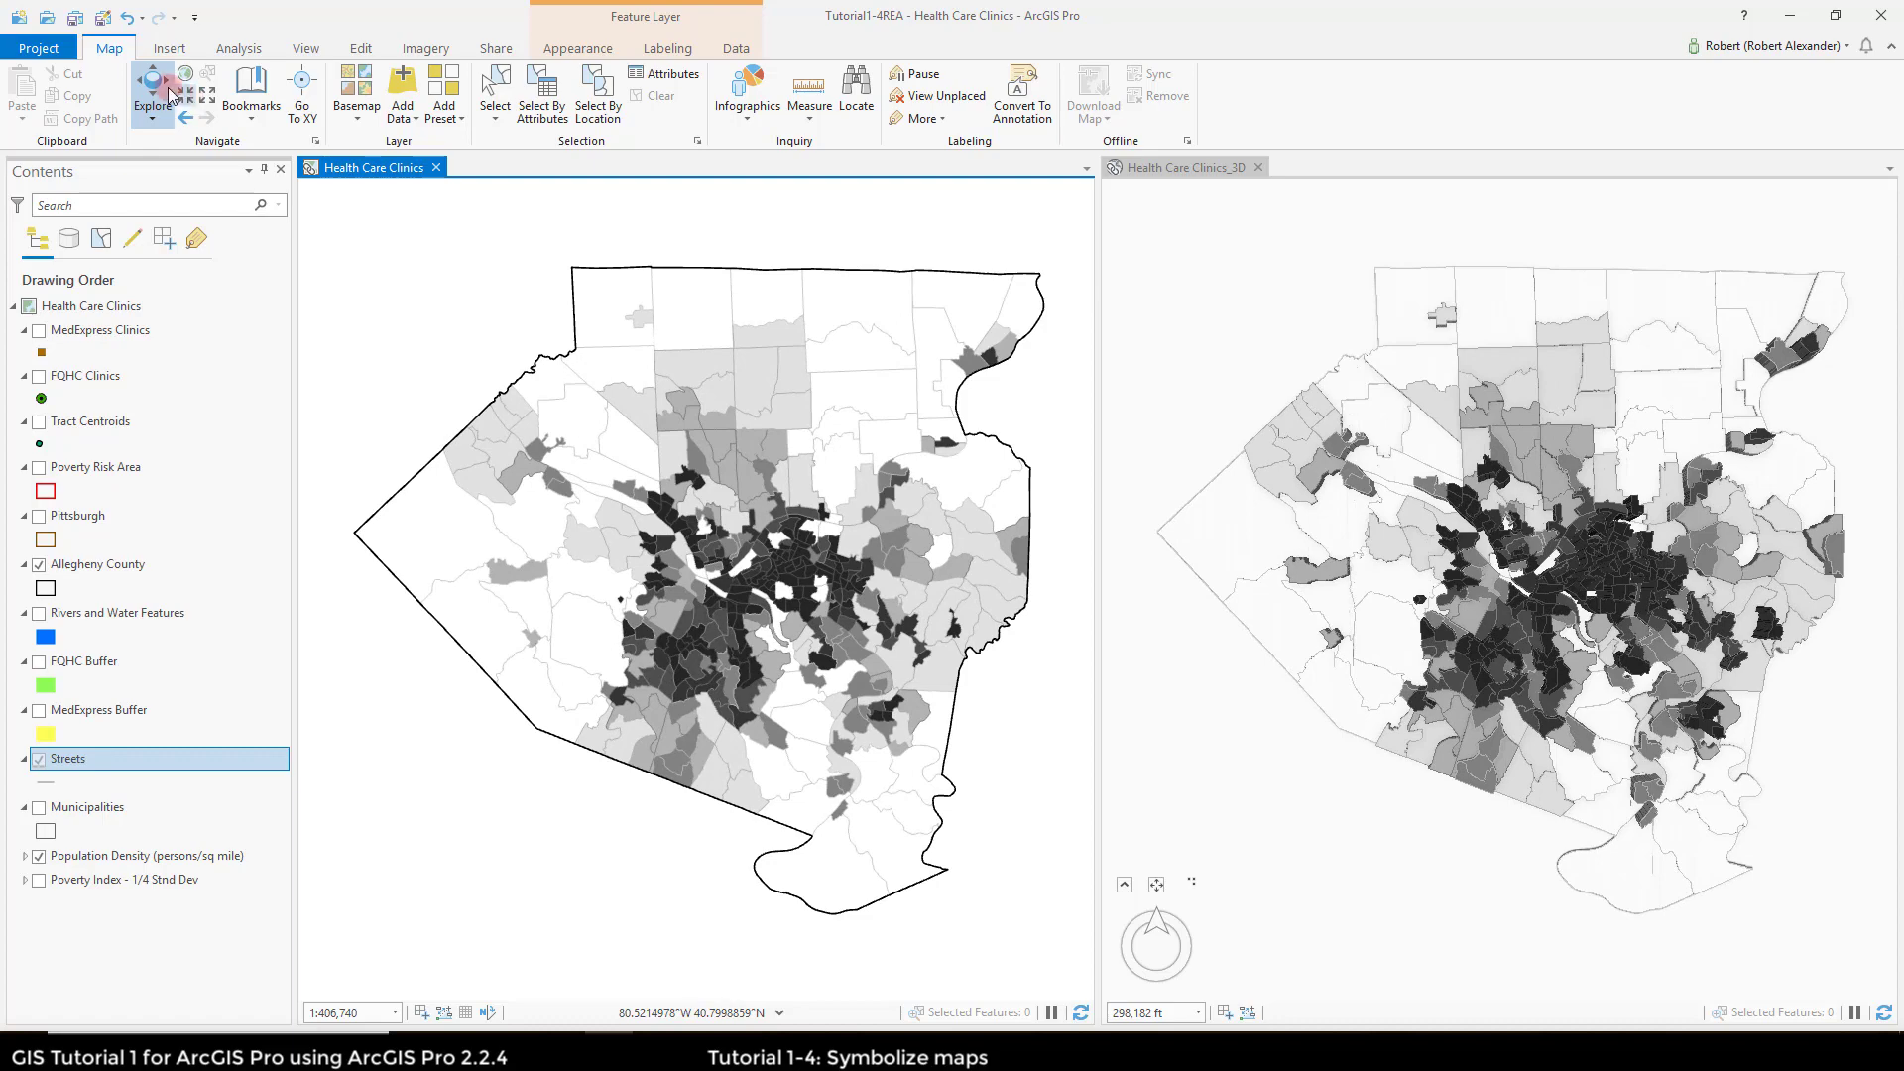
{"action": "left_click", "coordinate": [544, 435]}
{"action": "scroll", "coordinate": [721, 526], "scroll_direction": "up", "scroll_amount": 4}
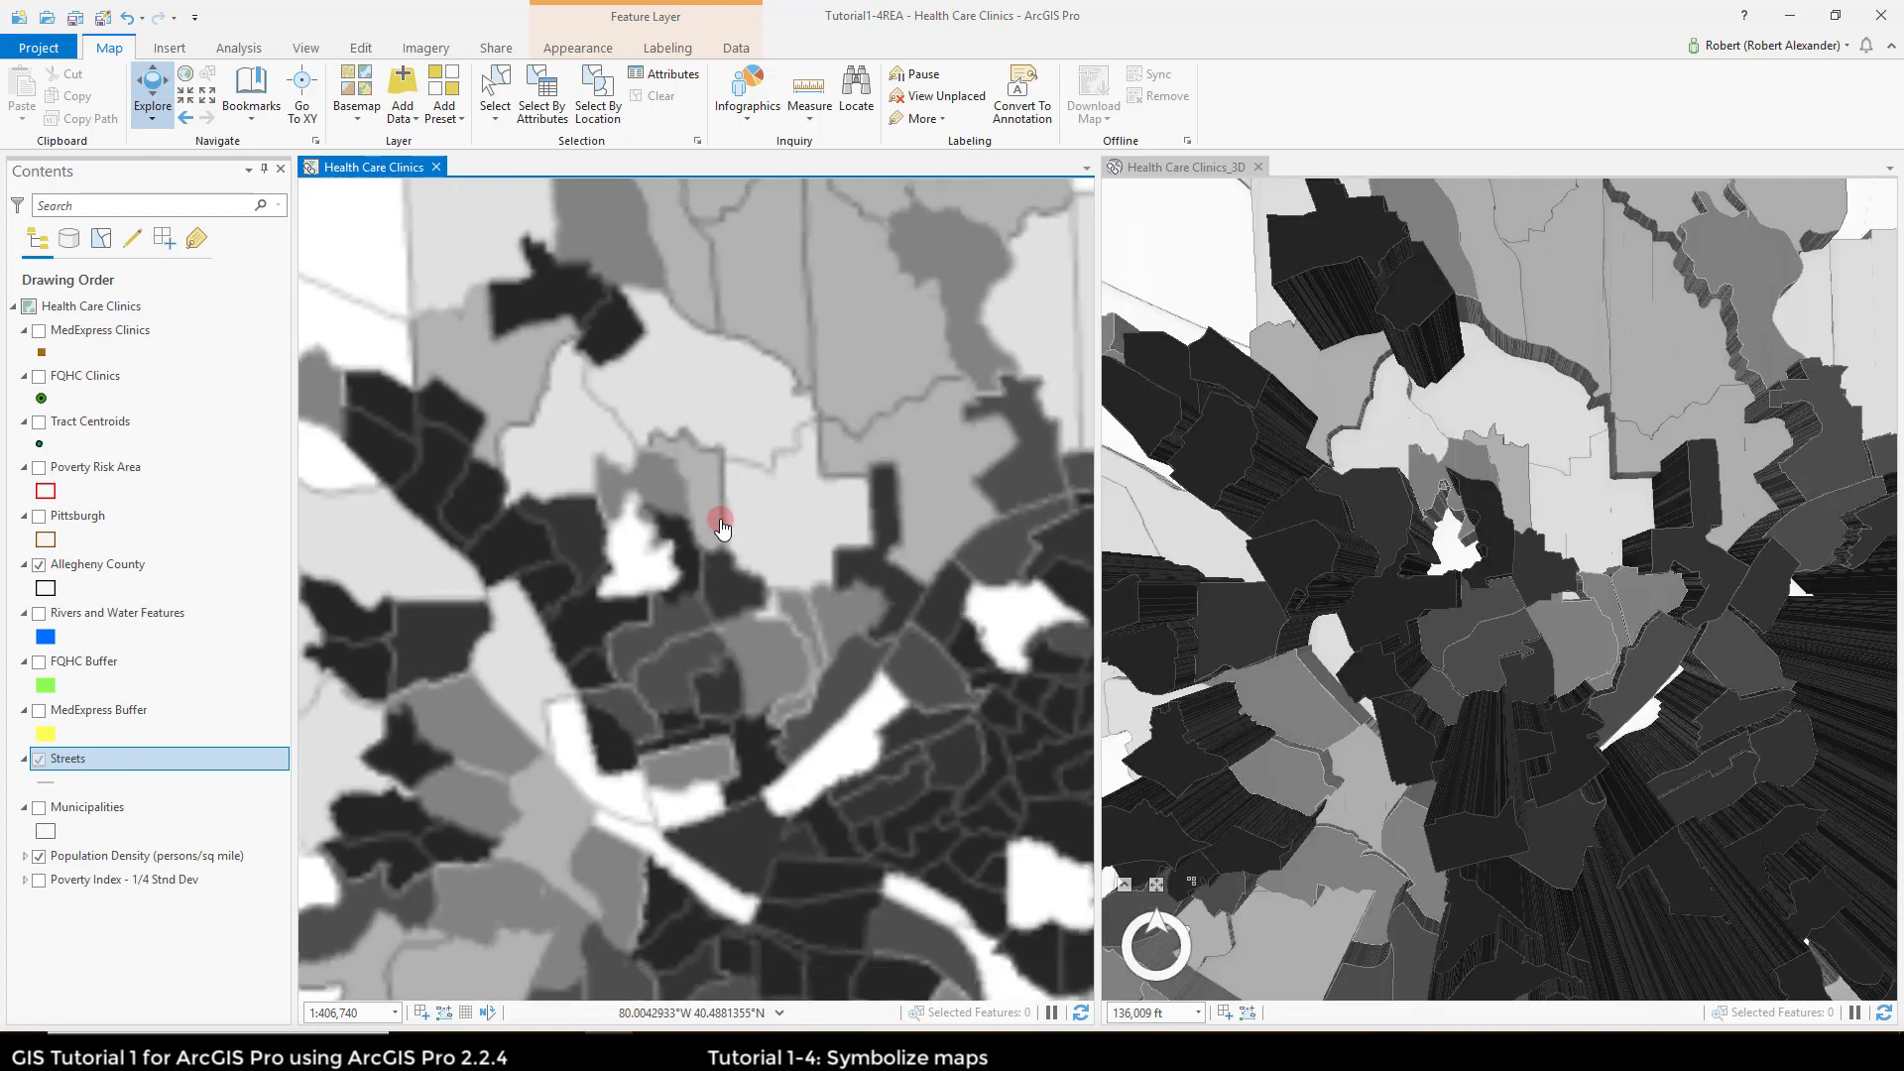
{"action": "scroll", "coordinate": [721, 525], "scroll_direction": "down", "scroll_amount": 4}
{"action": "scroll", "coordinate": [721, 526], "scroll_direction": "up", "scroll_amount": 4}
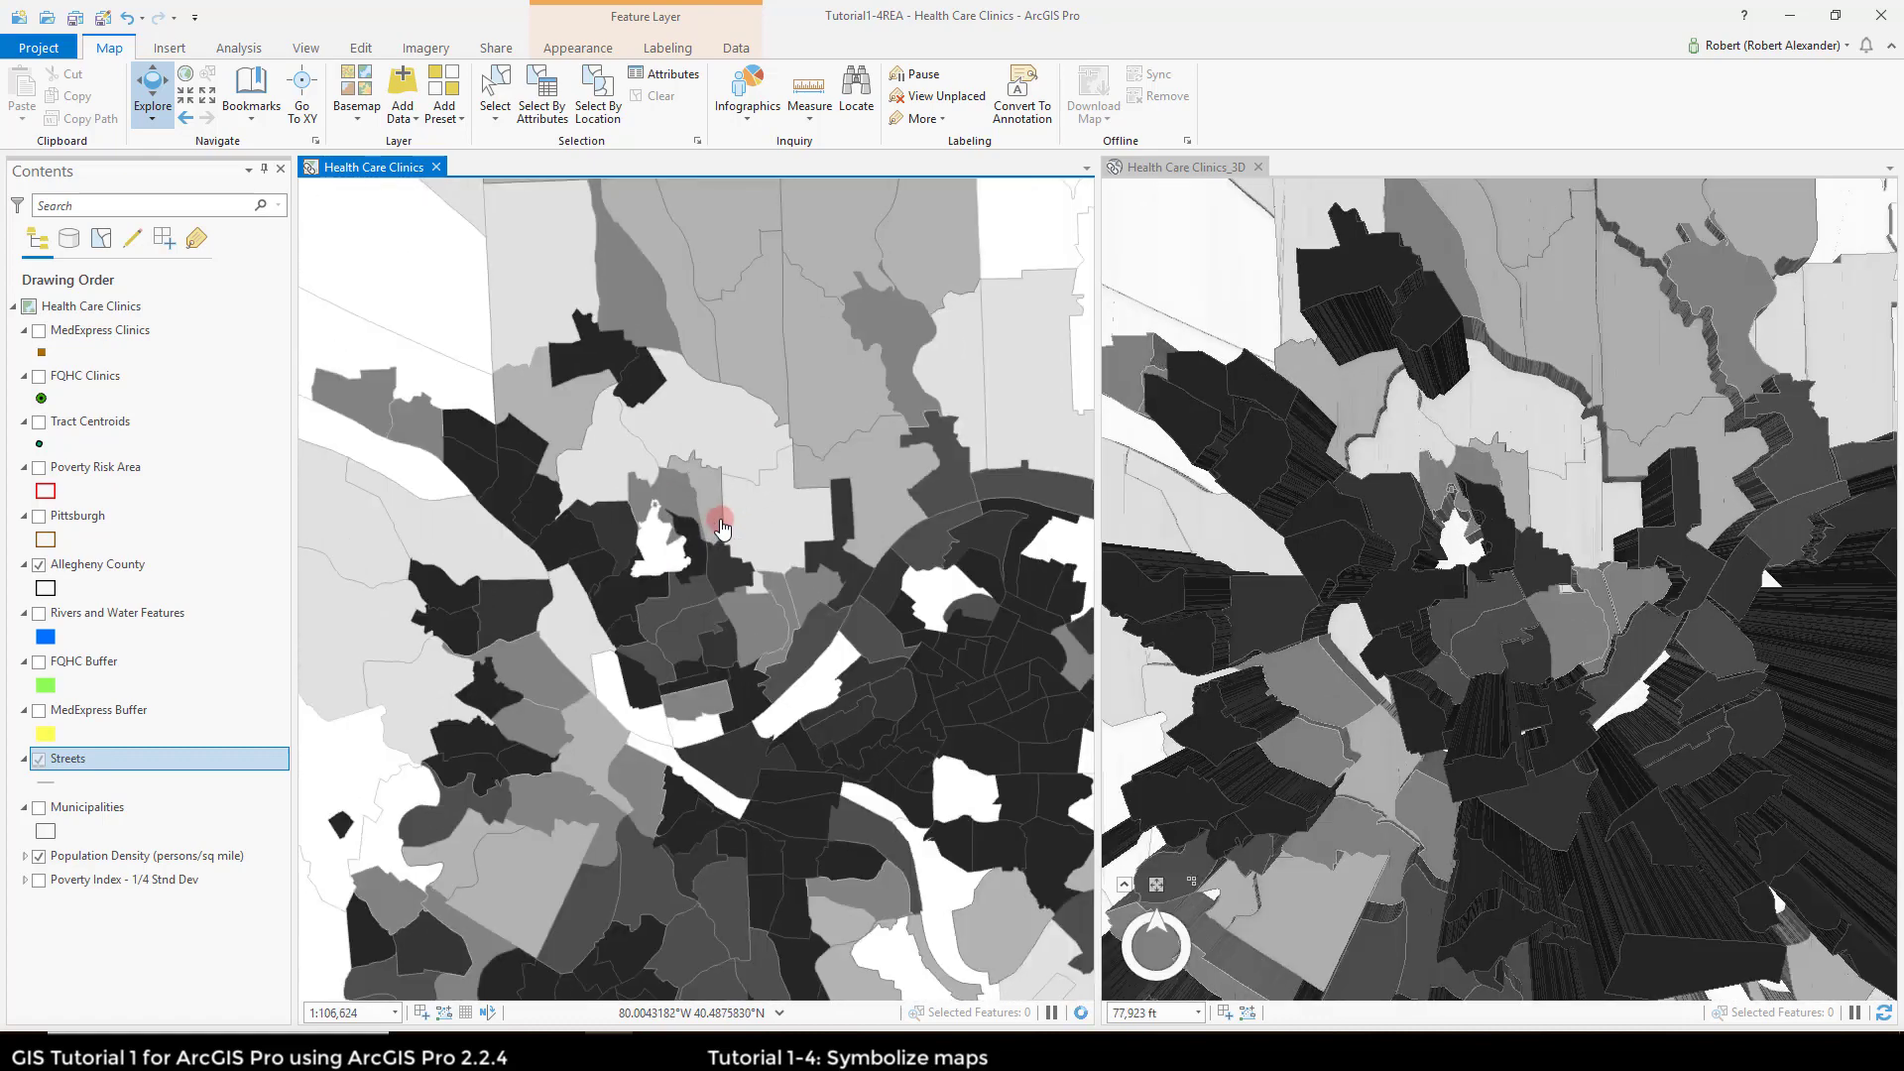
{"action": "scroll", "coordinate": [721, 526], "scroll_direction": "down", "scroll_amount": 4}
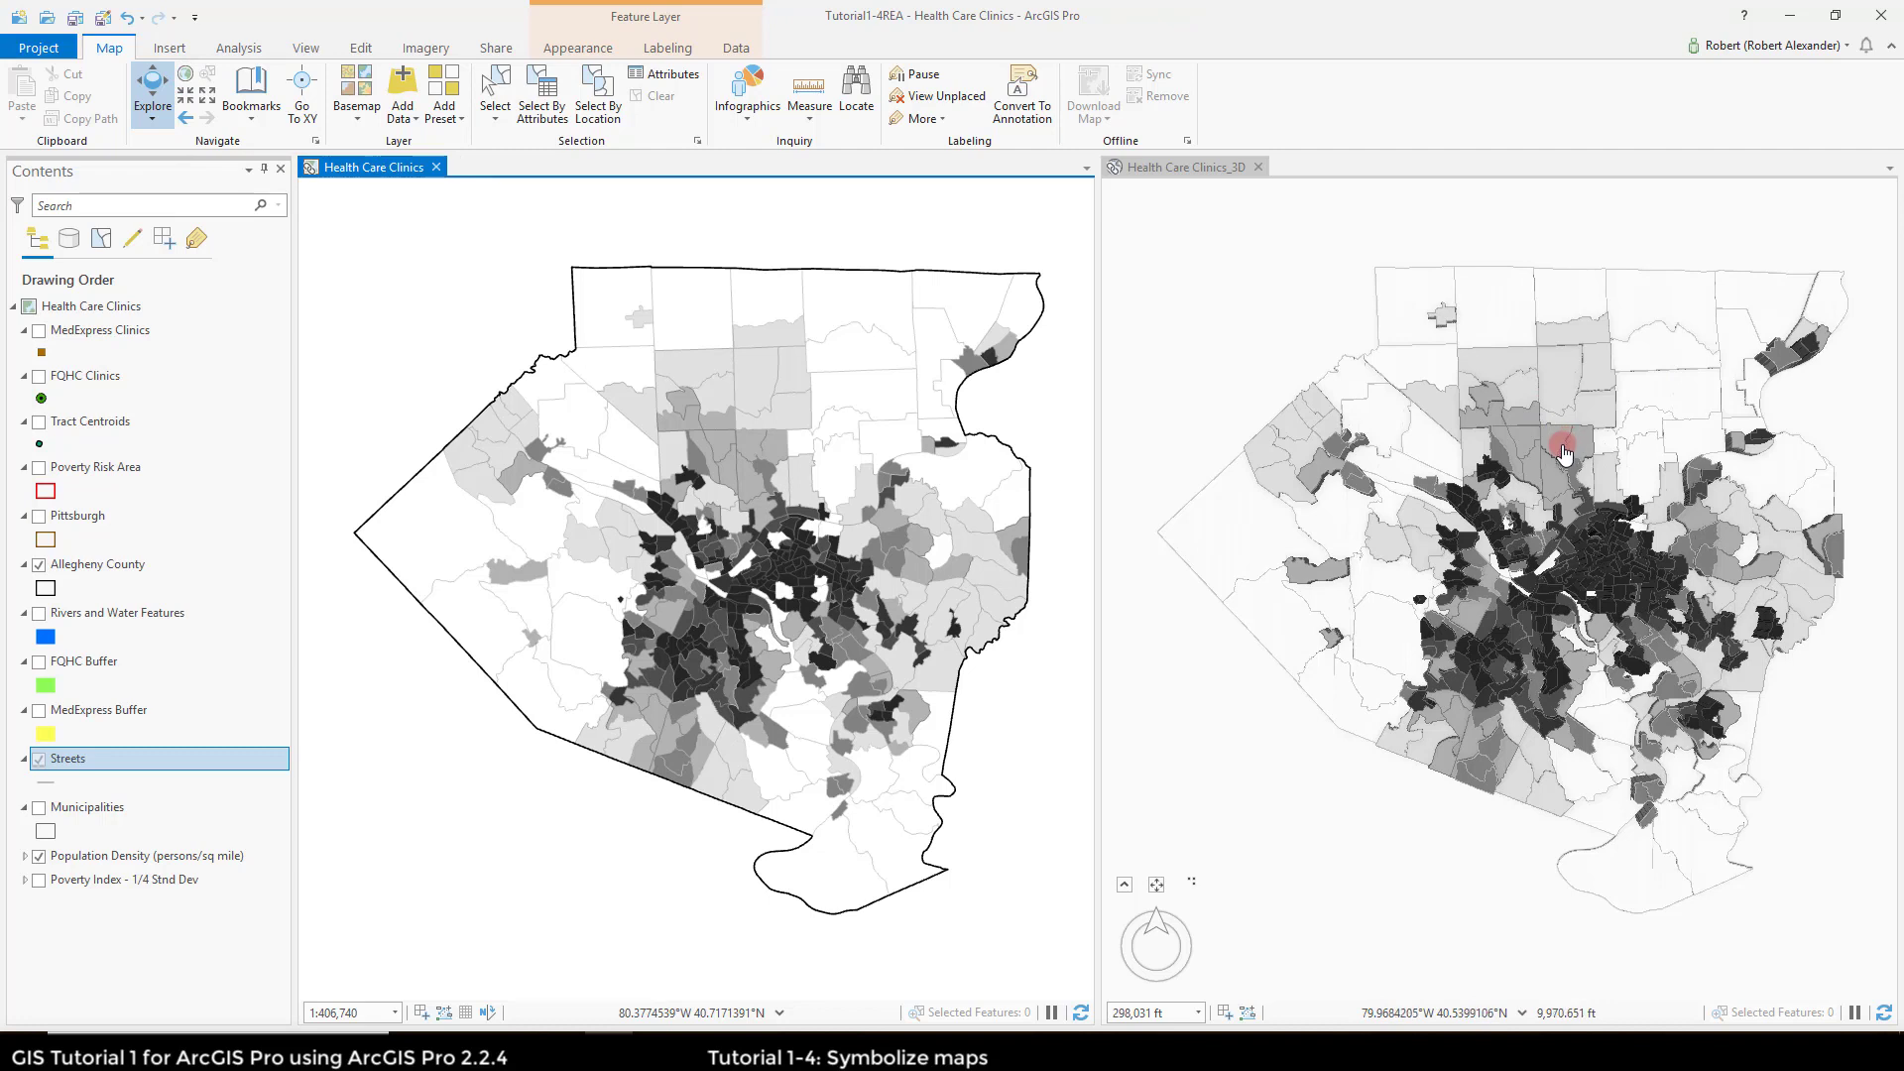
Step: Tilt the Health Care Clinics_3D scene to a low perspective to view the extruded population density columns
{"action": "left_click", "coordinate": [1584, 582]}
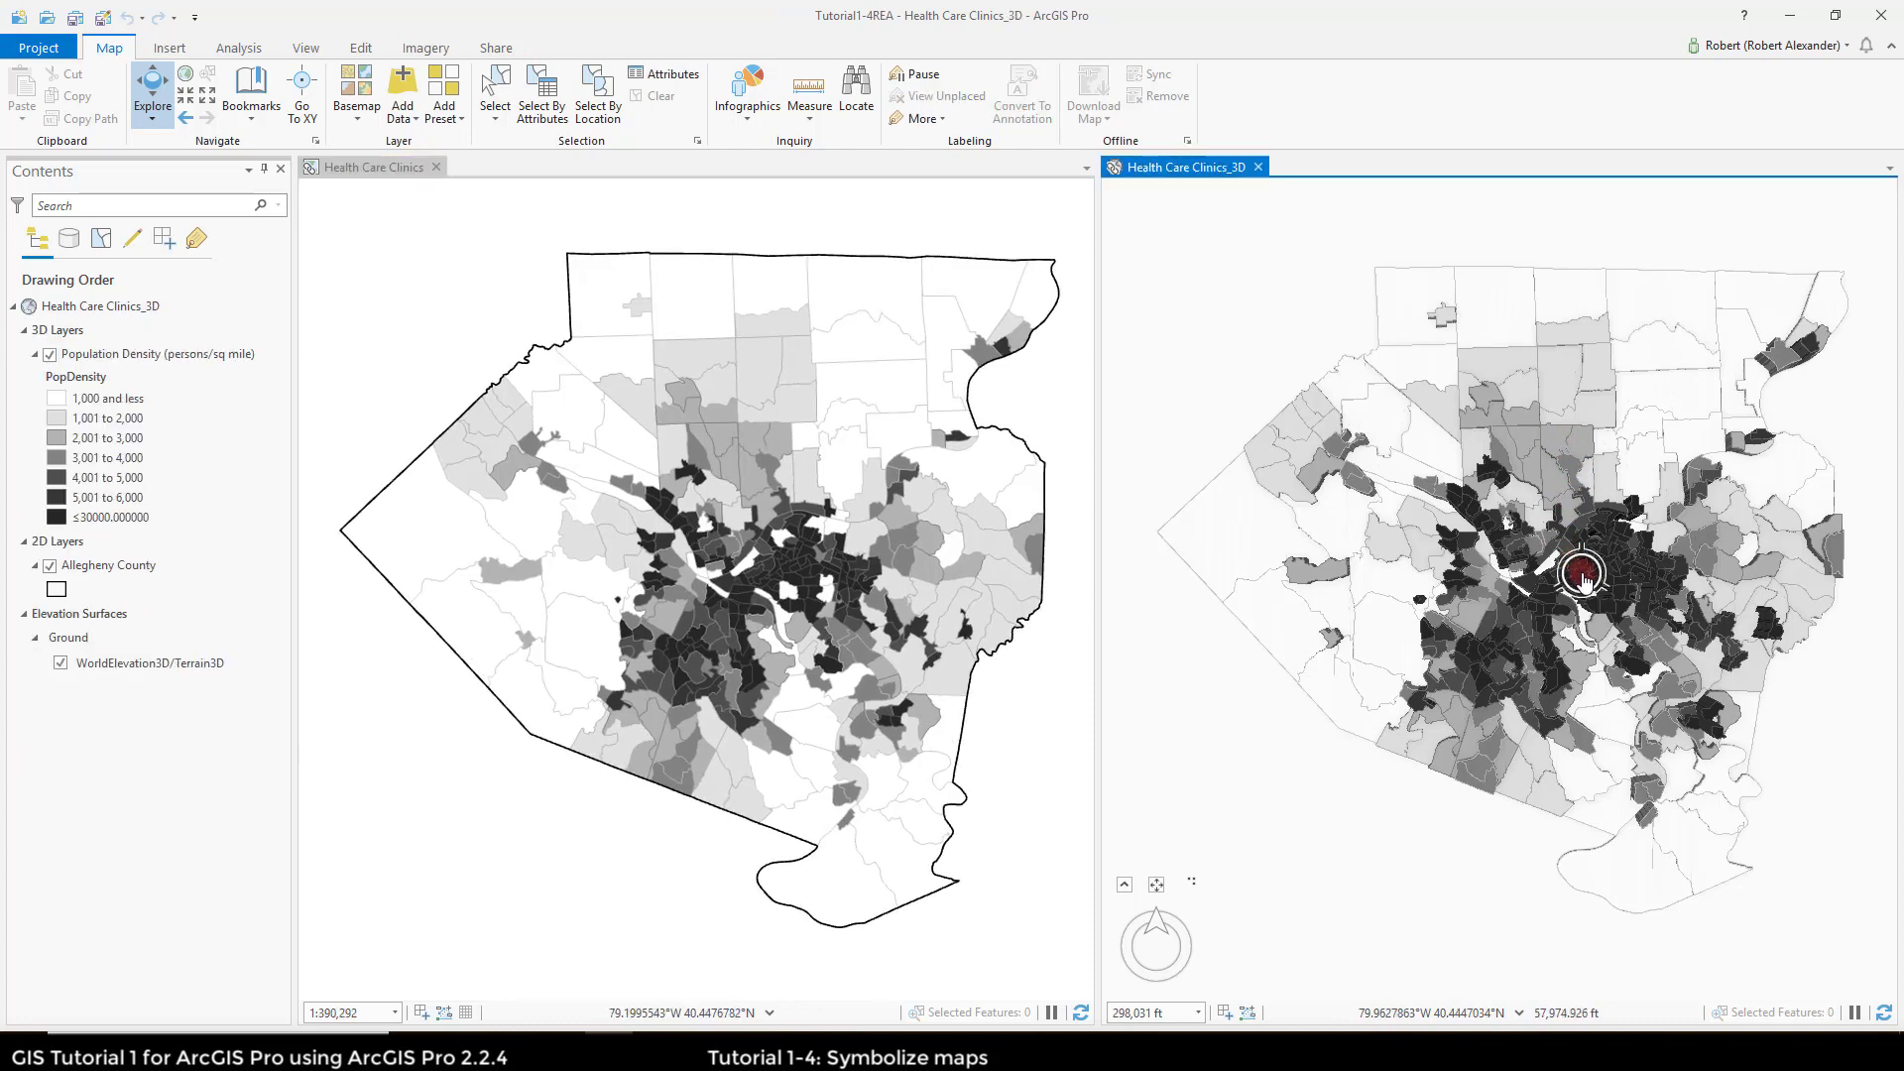
{"action": "left_click_drag", "start_coordinate": [1584, 583], "coordinate": [1577, 410]}
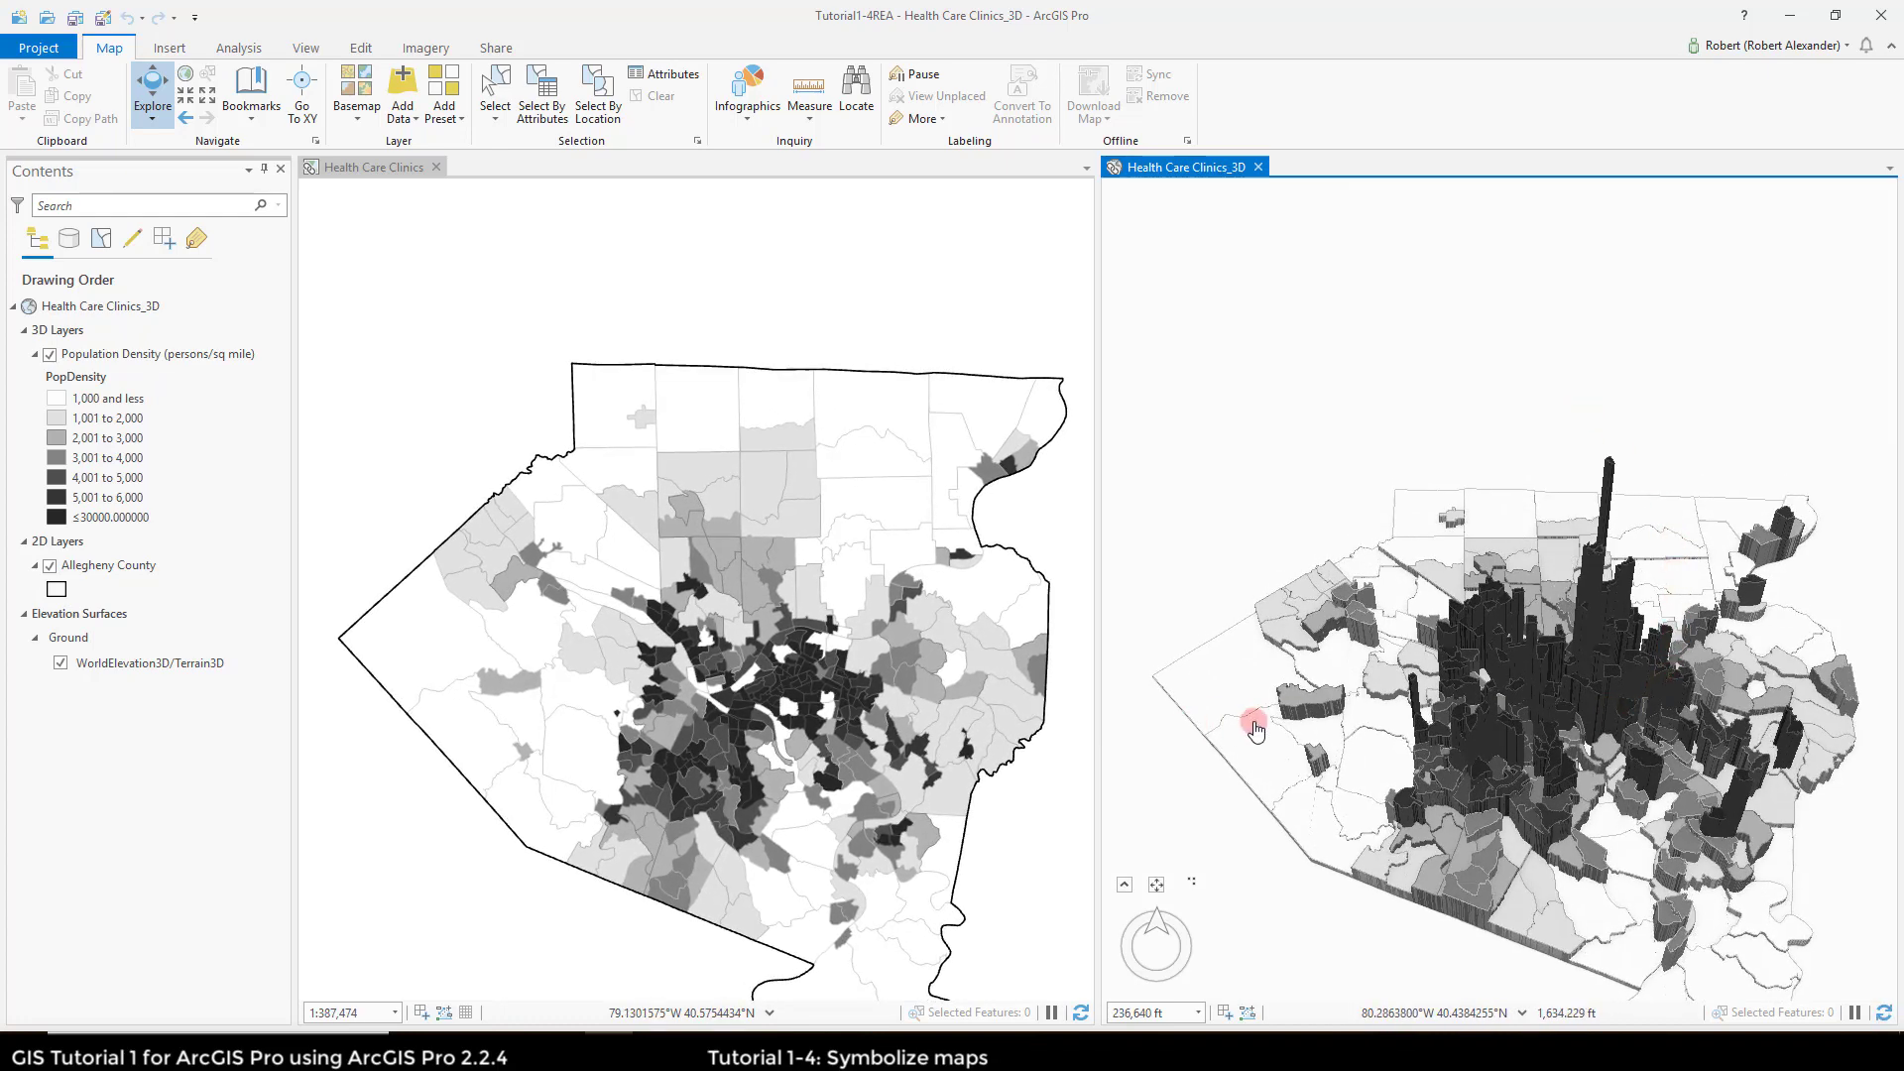
{"action": "left_click_drag", "start_coordinate": [1183, 727], "coordinate": [1193, 645]}
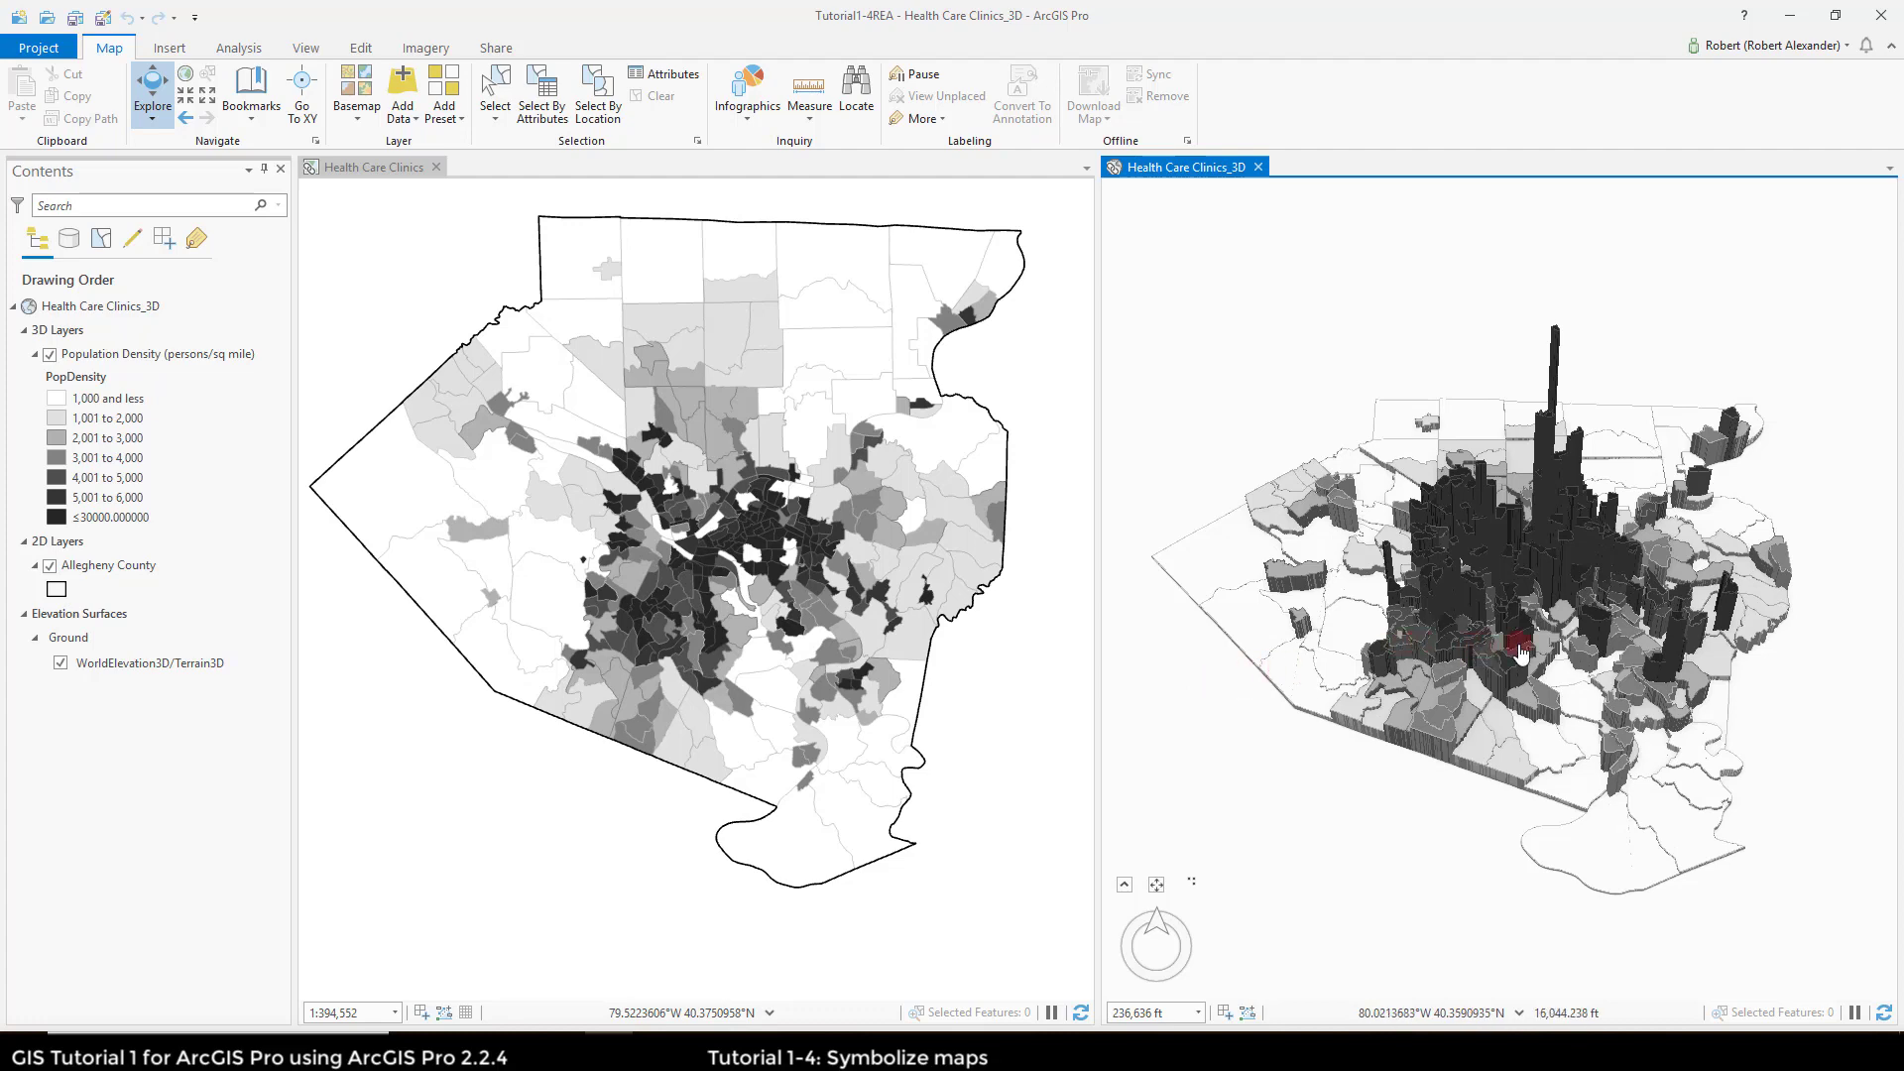
{"action": "middle_click", "coordinate": [1543, 574]}
{"action": "left_click_drag", "start_coordinate": [1543, 574], "coordinate": [1557, 474]}
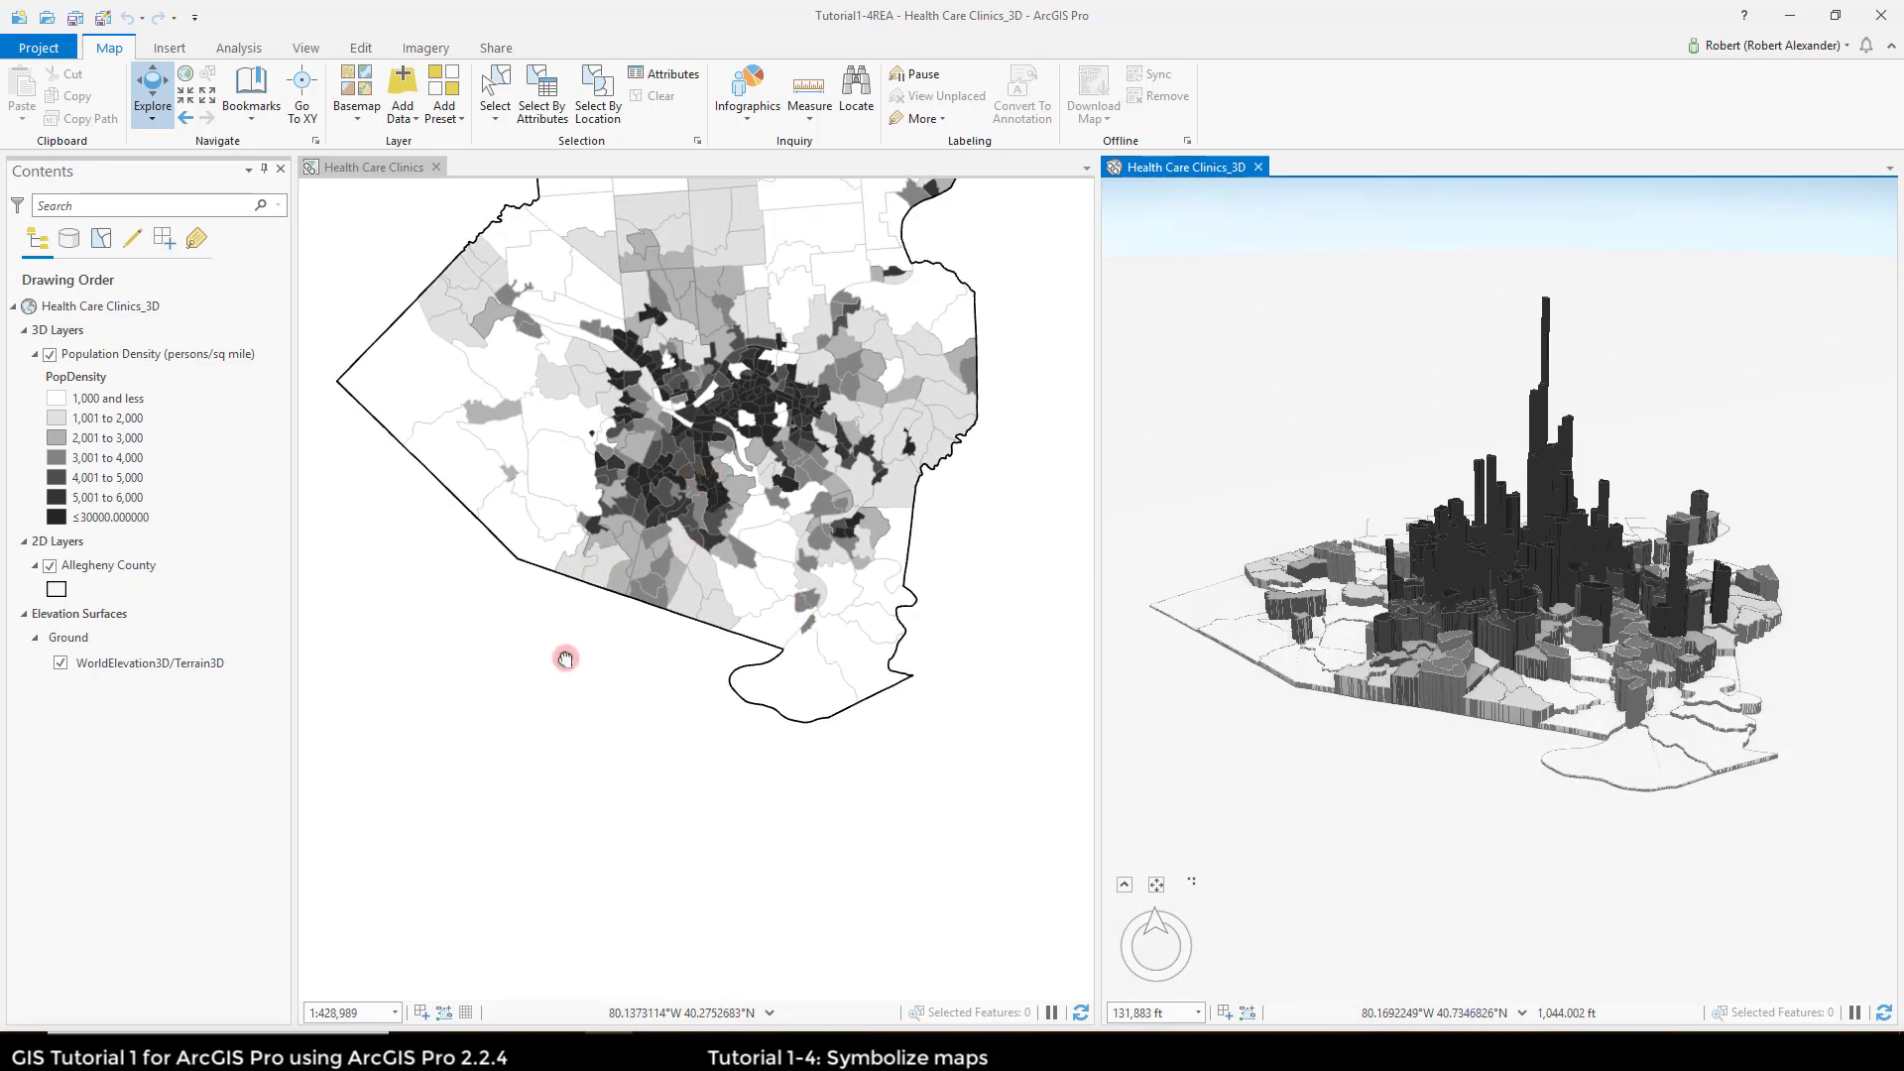
Step: Pan both linked views and rotate the 3D scene to examine population density from another direction
{"action": "left_click_drag", "start_coordinate": [566, 659], "coordinate": [561, 828]}
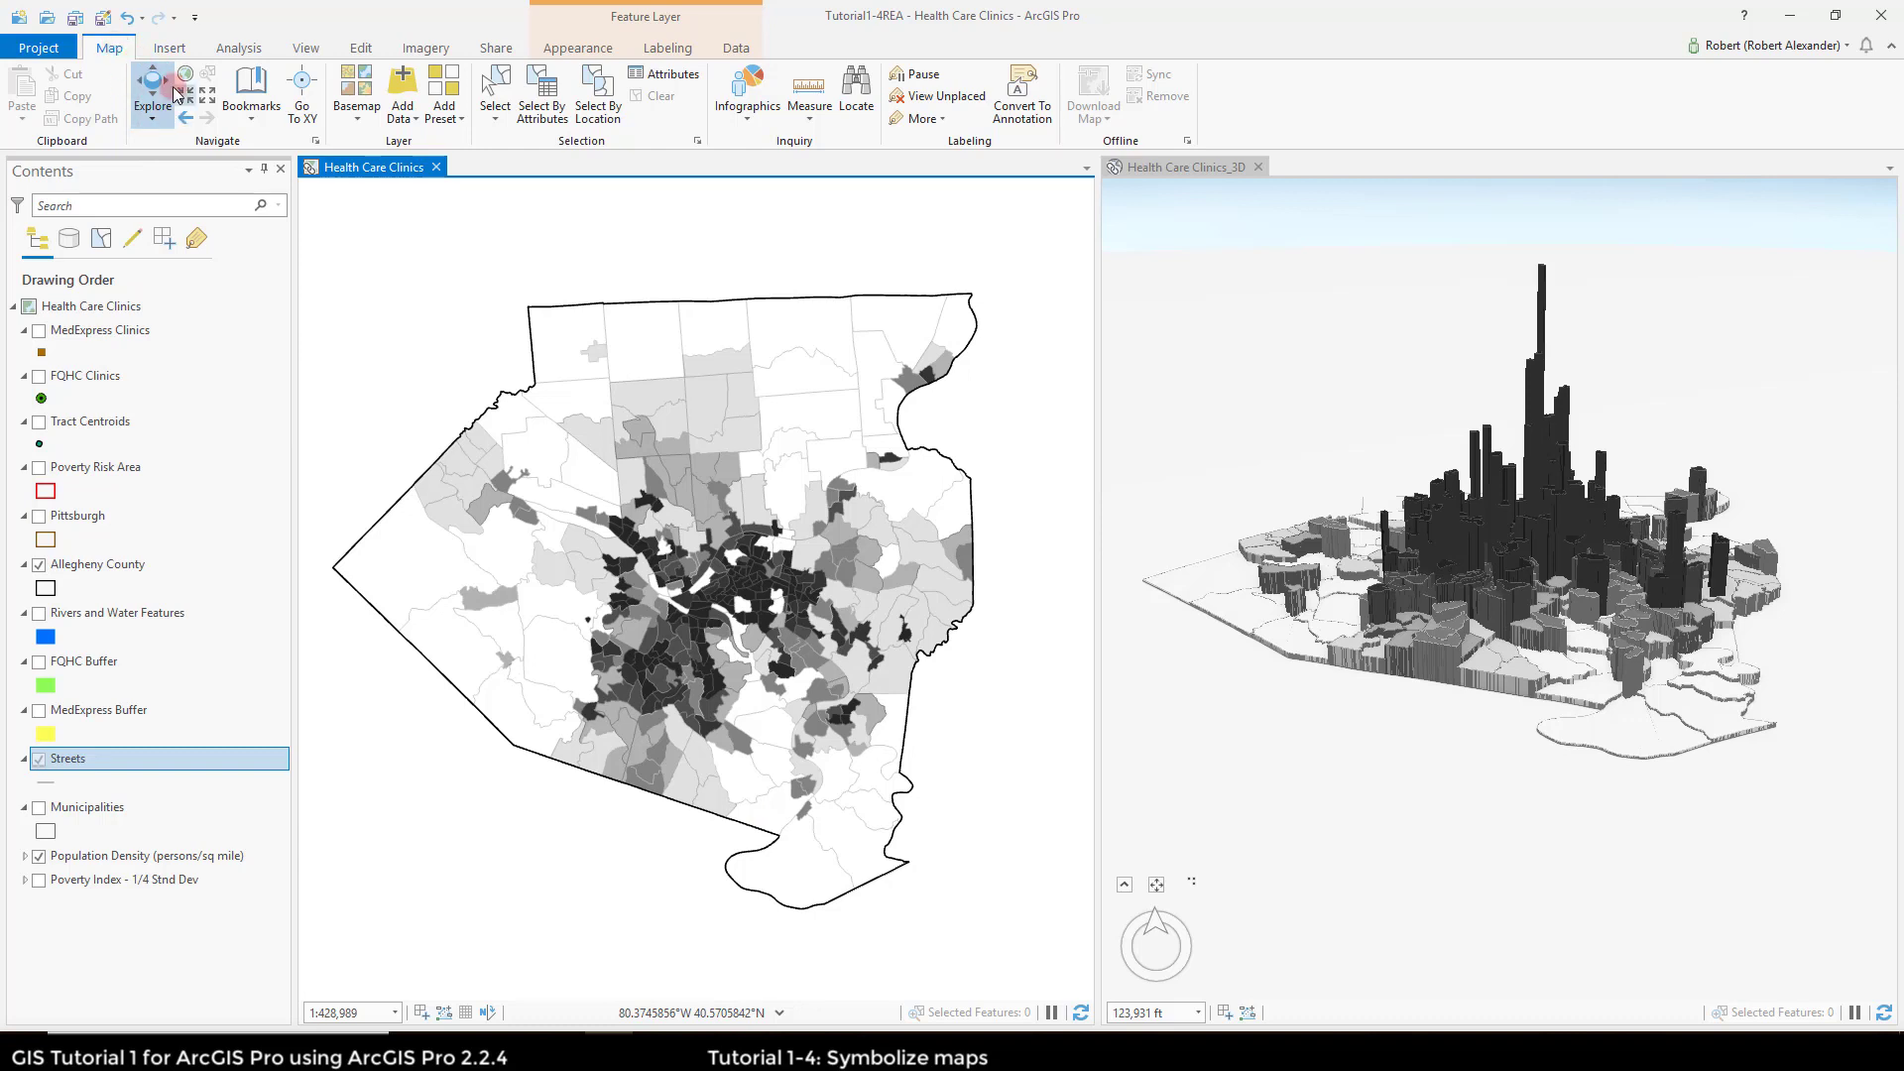
{"action": "left_click", "coordinate": [1270, 735]}
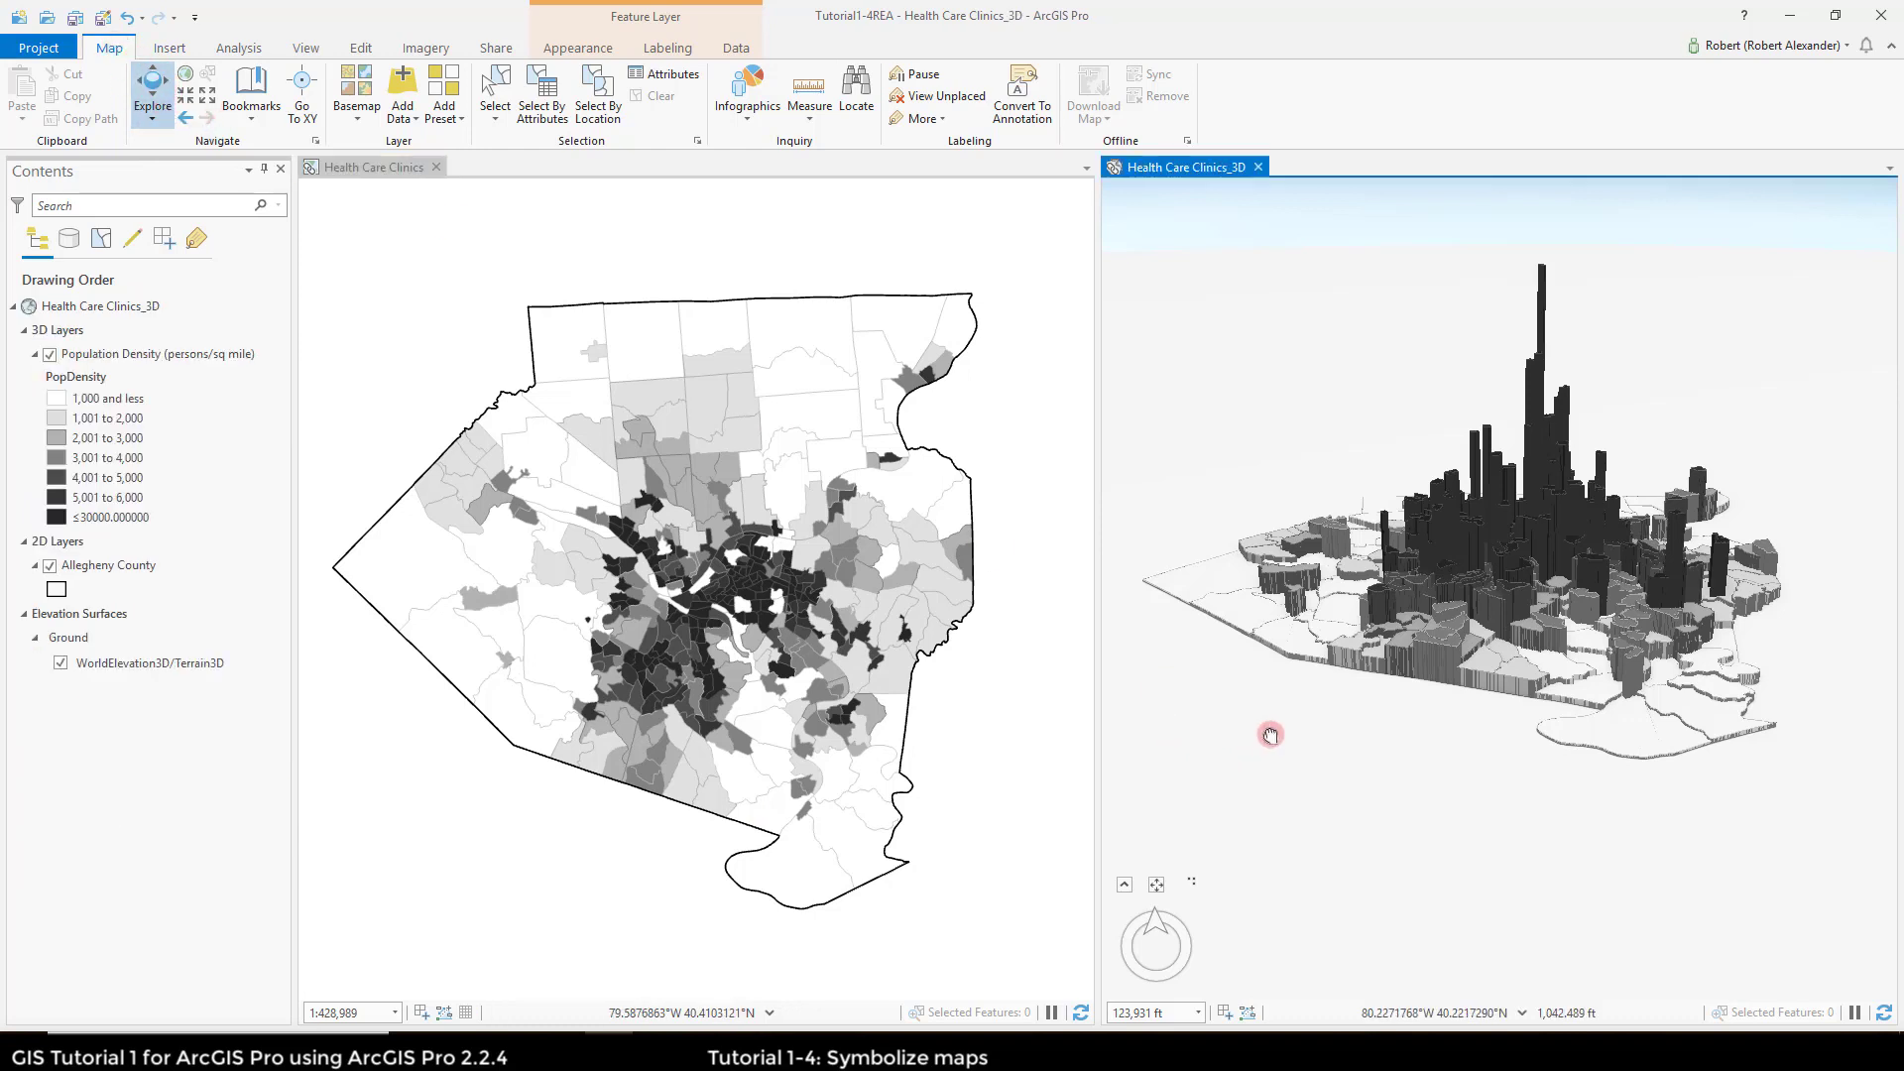
{"action": "left_click_drag", "start_coordinate": [1271, 735], "coordinate": [1250, 794]}
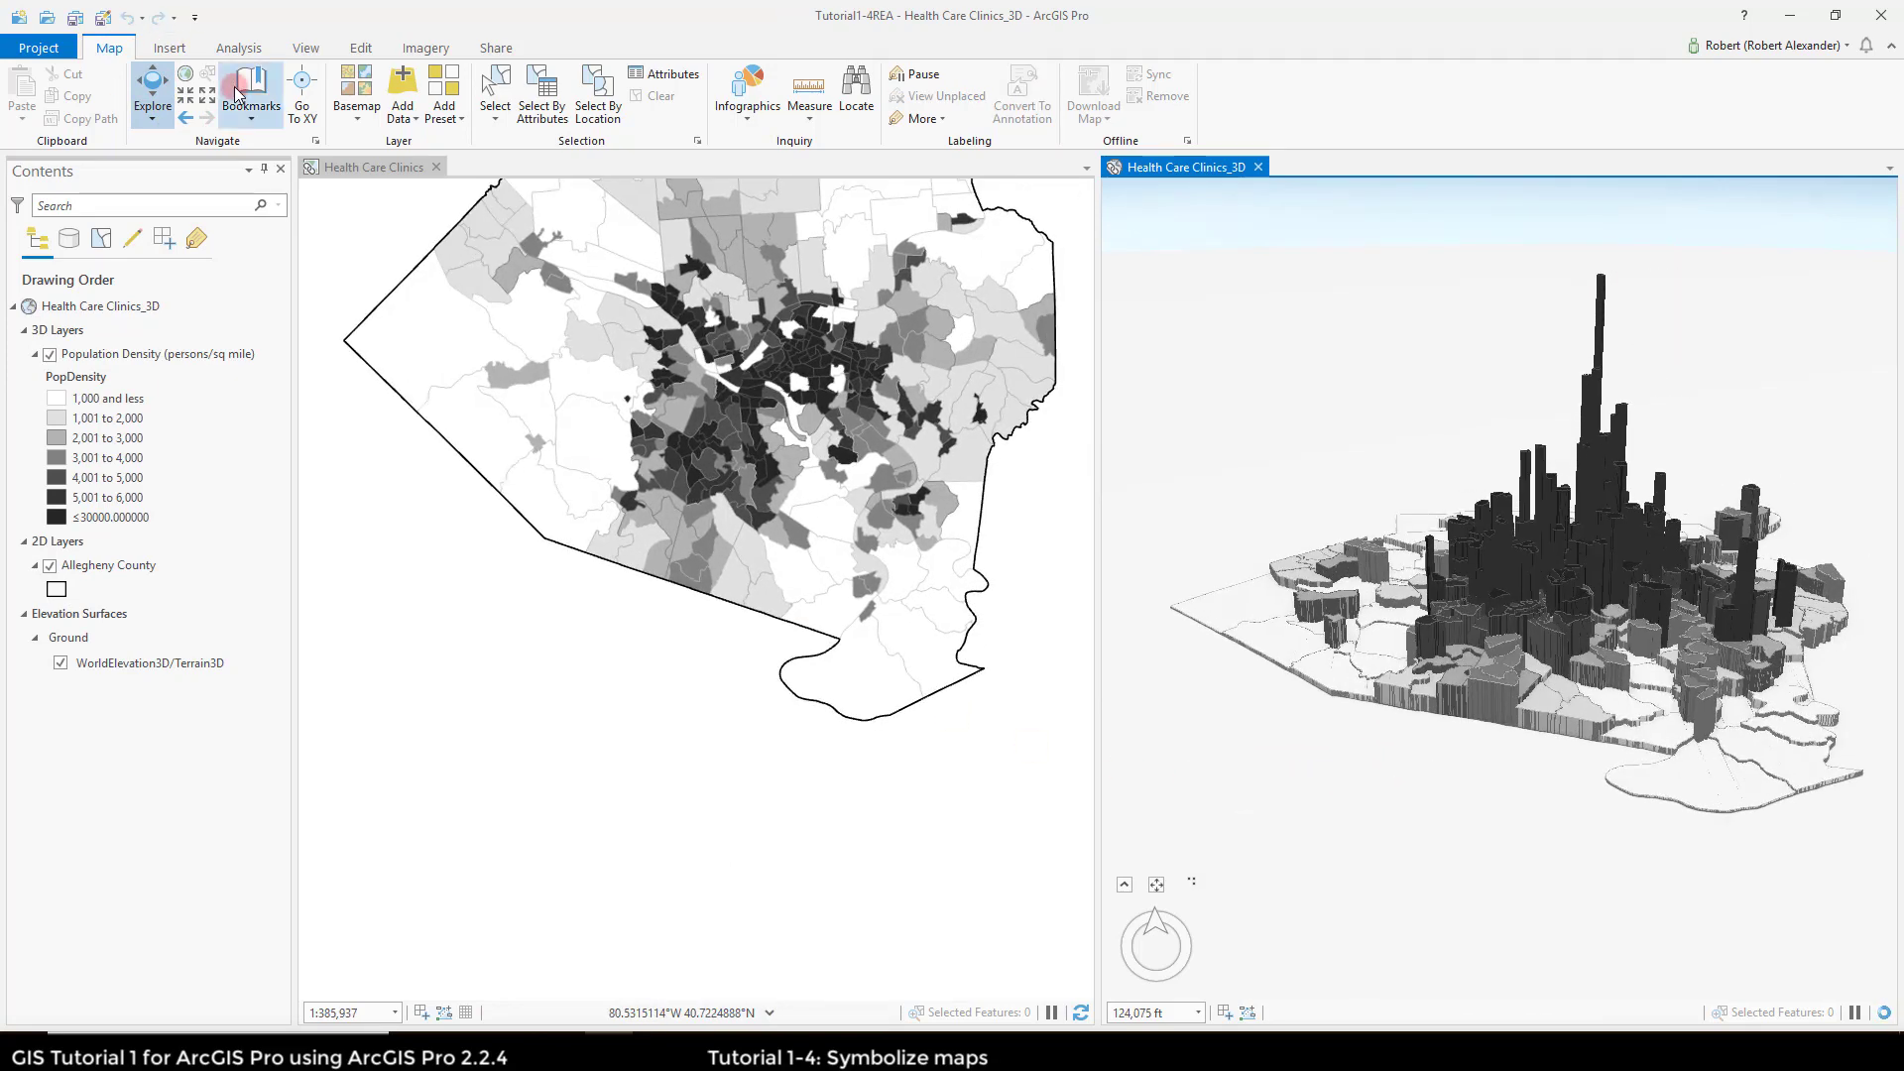
{"action": "left_click", "coordinate": [540, 755]}
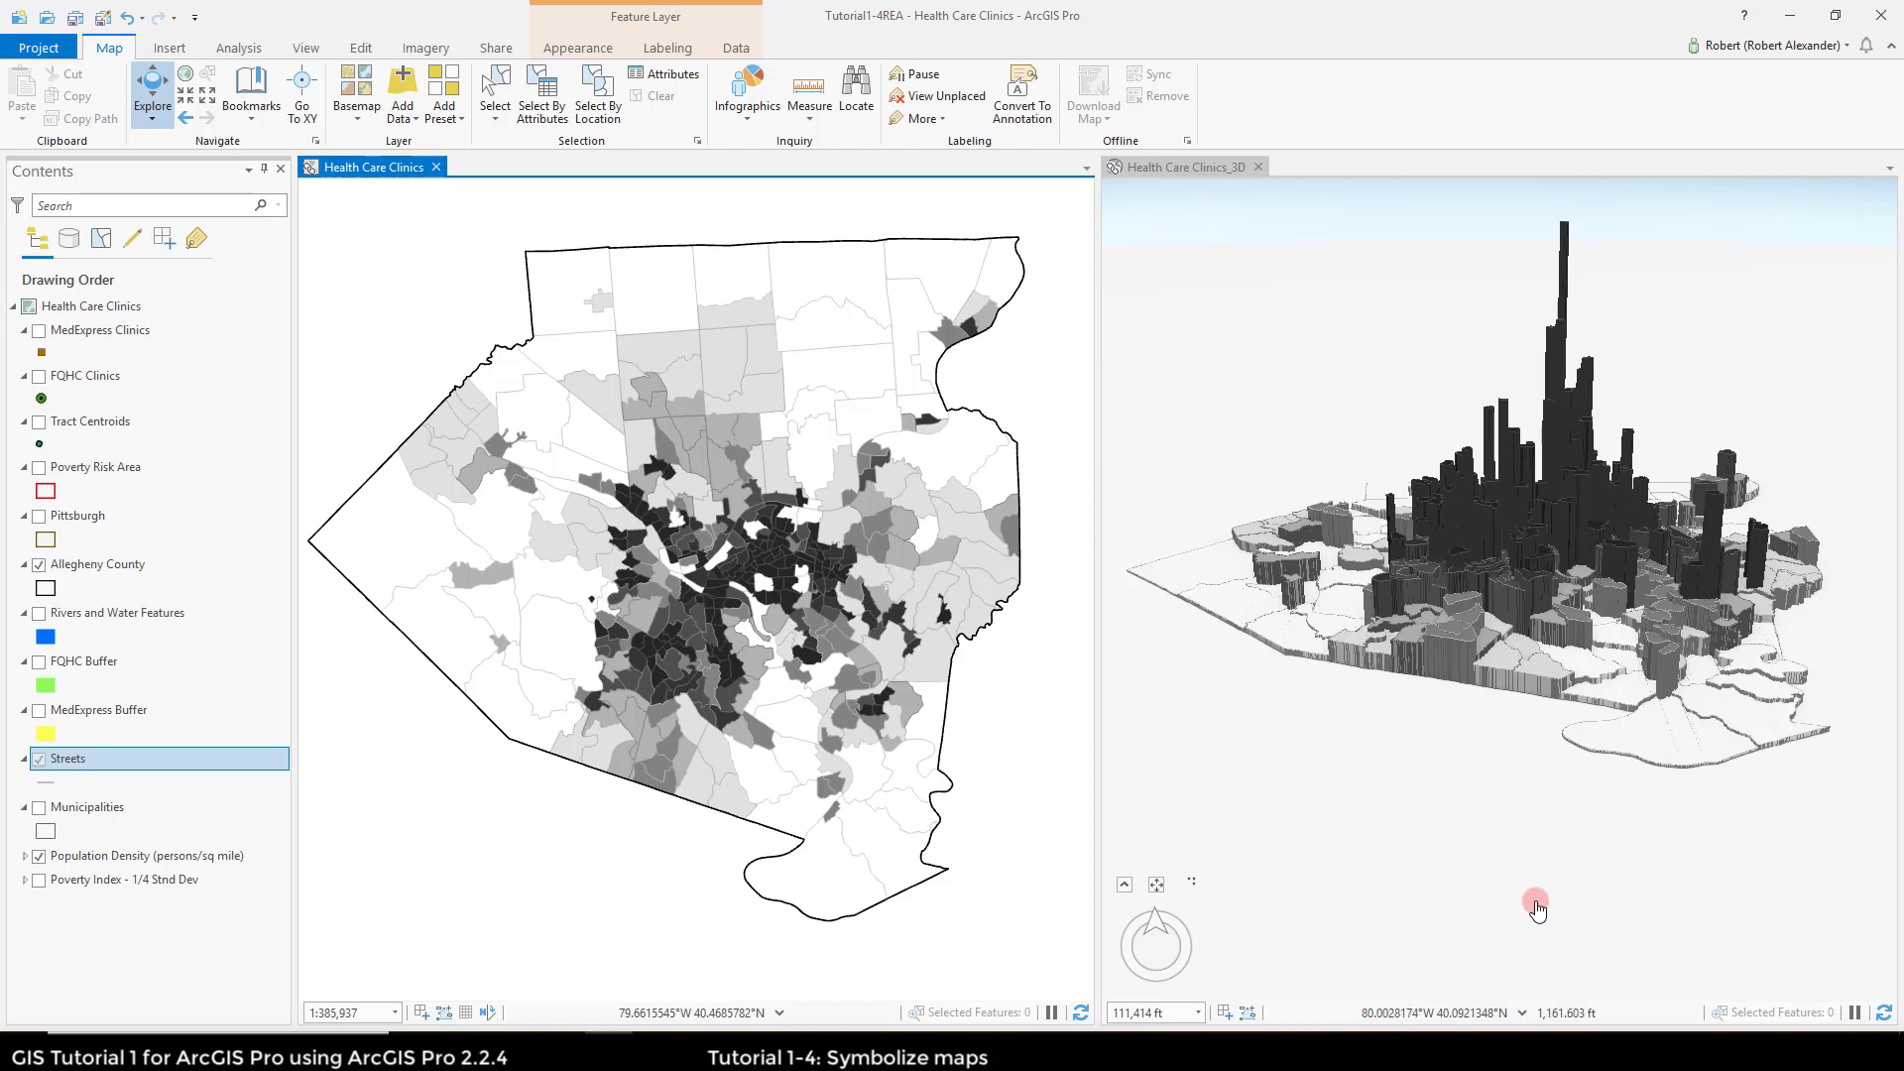
{"action": "left_click_drag", "start_coordinate": [1536, 910], "coordinate": [1751, 879]}
{"action": "left_click", "coordinate": [665, 303]}
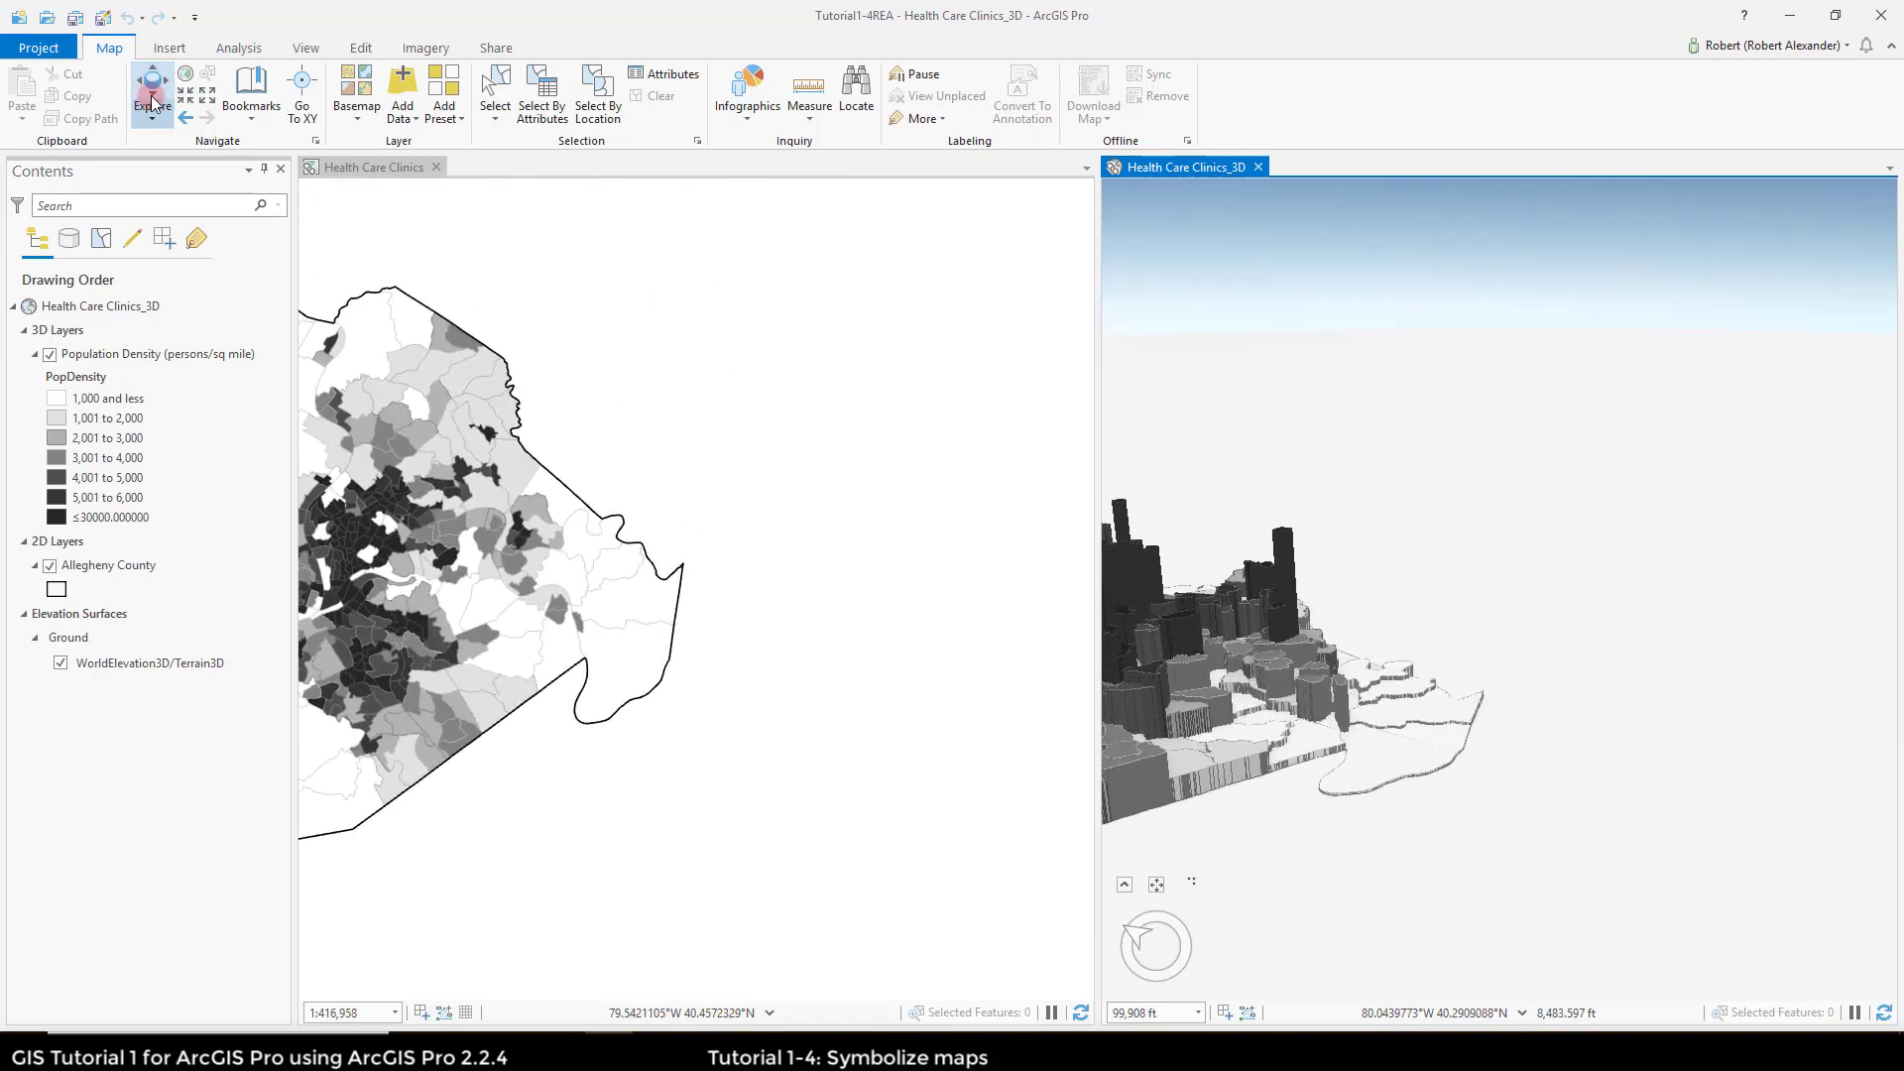
Step: Rotate the 3D scene to view population density from the opposite side of the county, keeping the county centered in both linked views
{"action": "left_click_drag", "start_coordinate": [555, 709], "coordinate": [977, 680]}
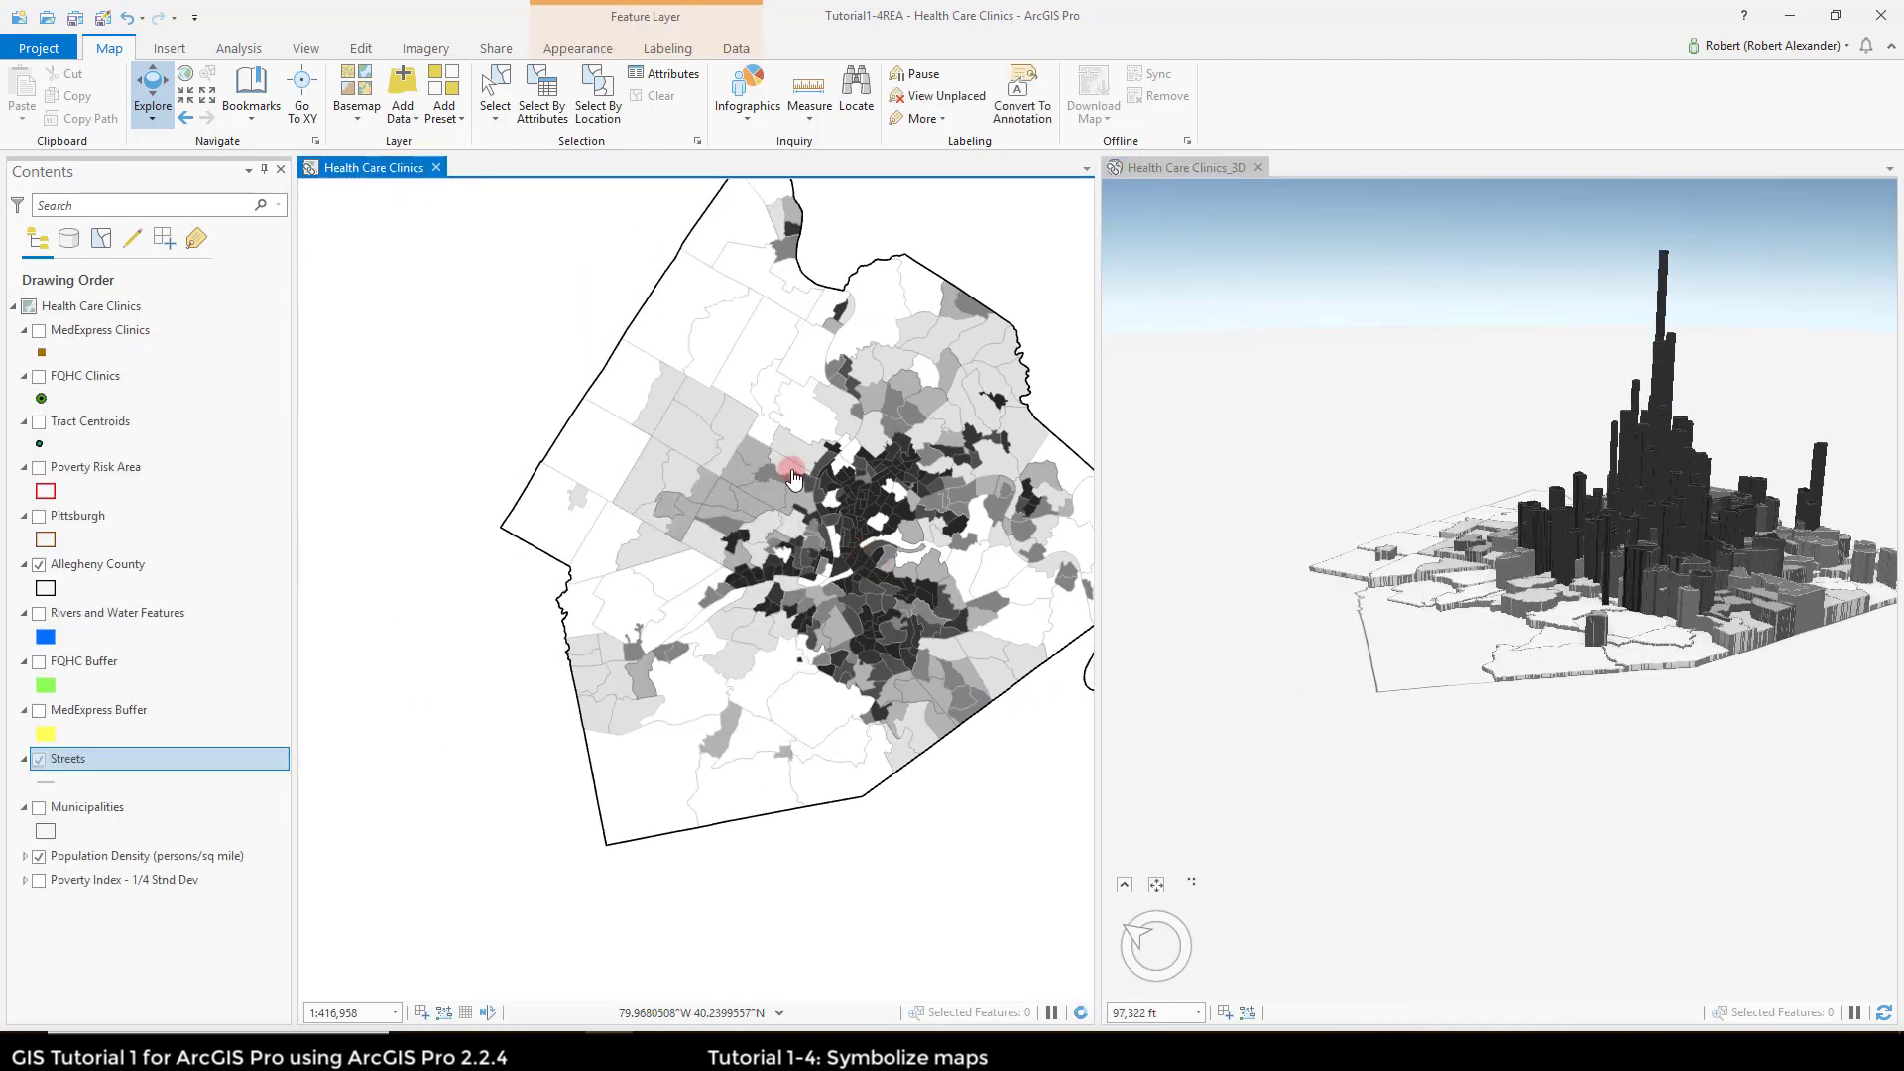
{"action": "left_click_drag", "start_coordinate": [698, 503], "coordinate": [589, 532]}
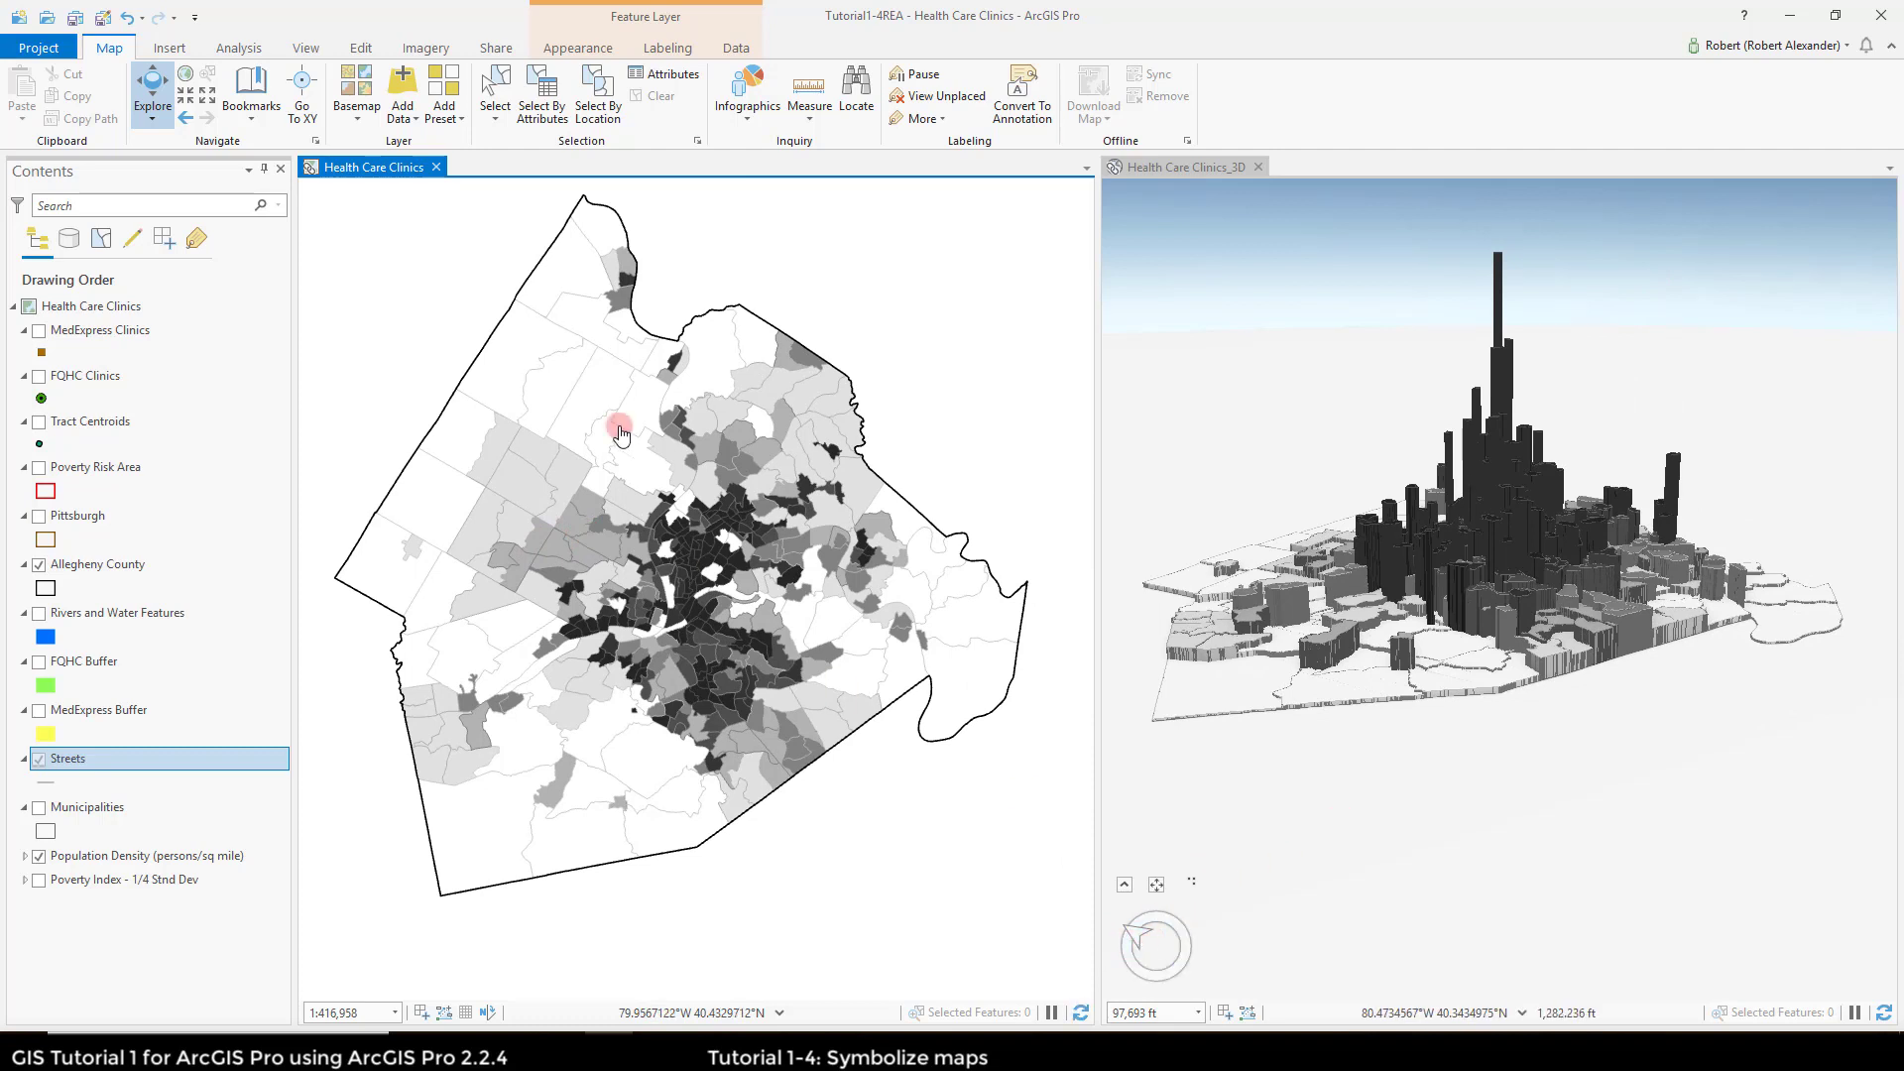
{"action": "left_click", "coordinate": [1275, 836]}
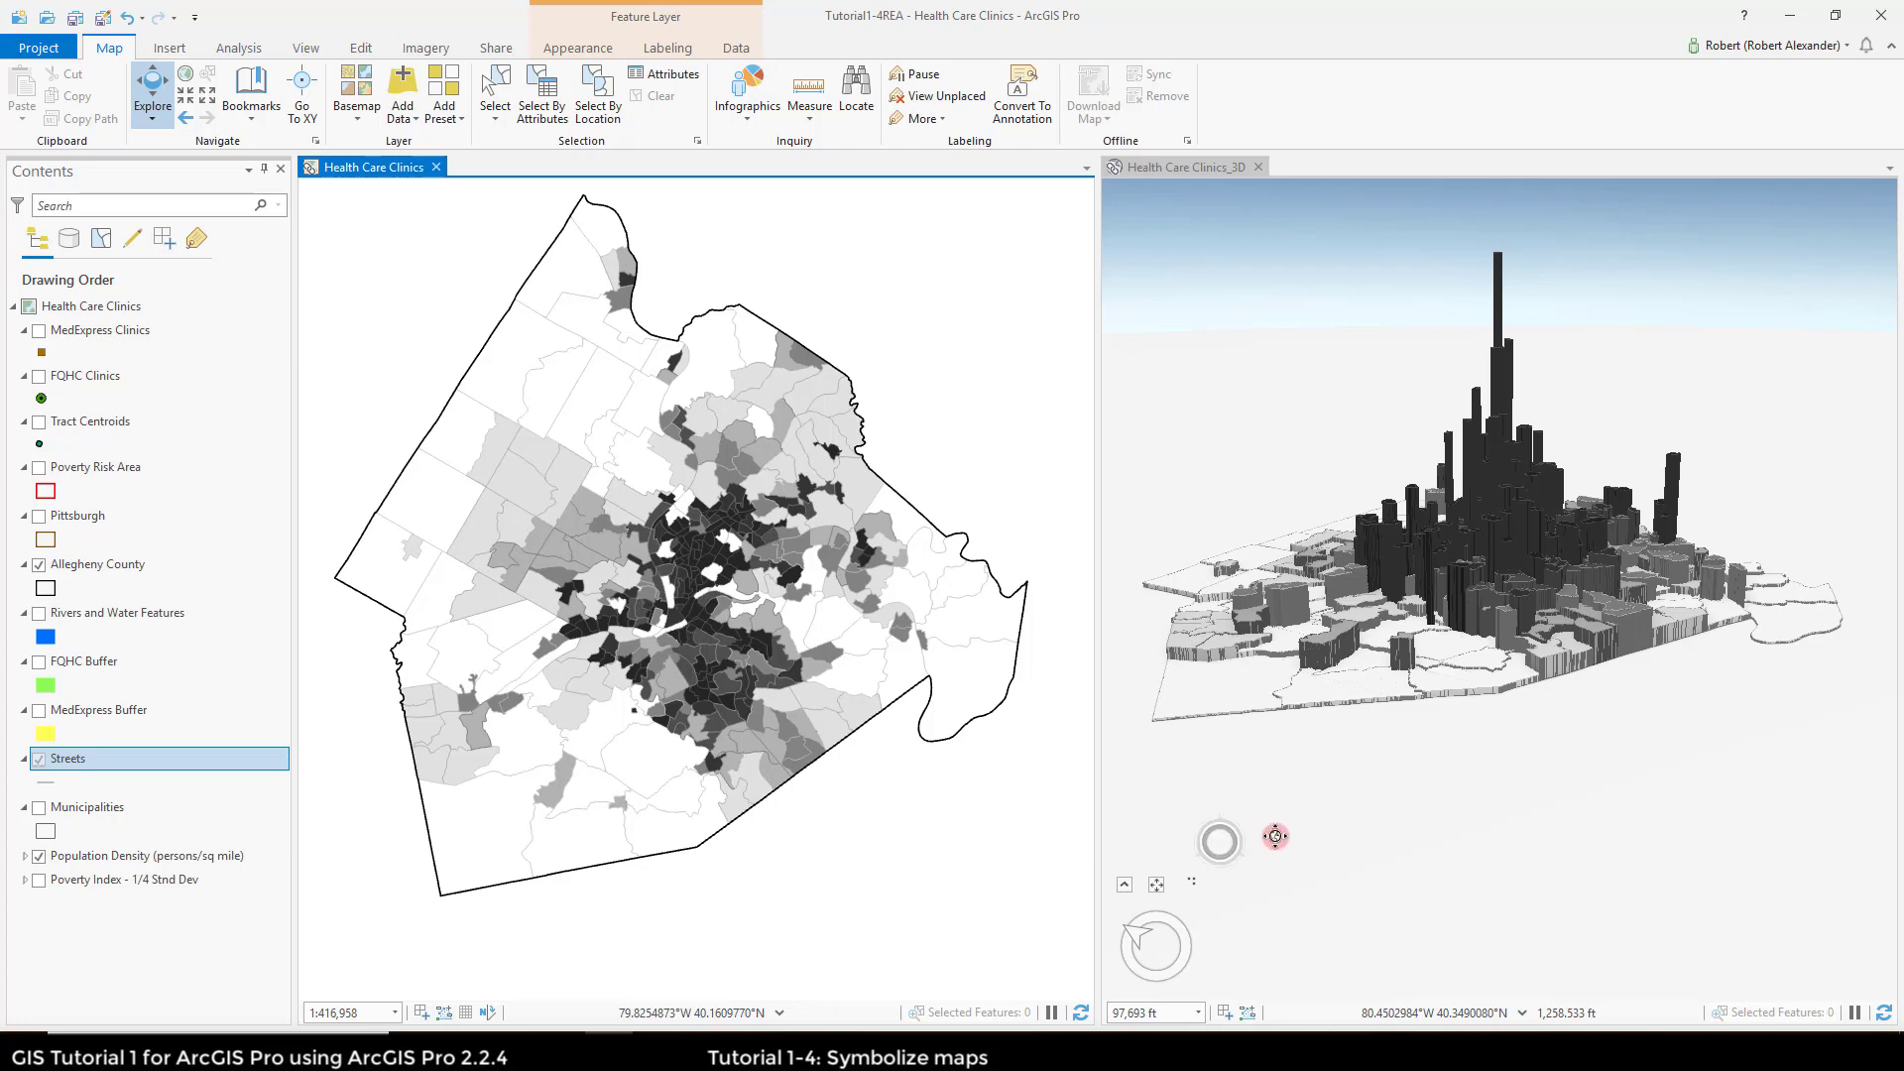
{"action": "left_click_drag", "start_coordinate": [1275, 836], "coordinate": [1721, 811]}
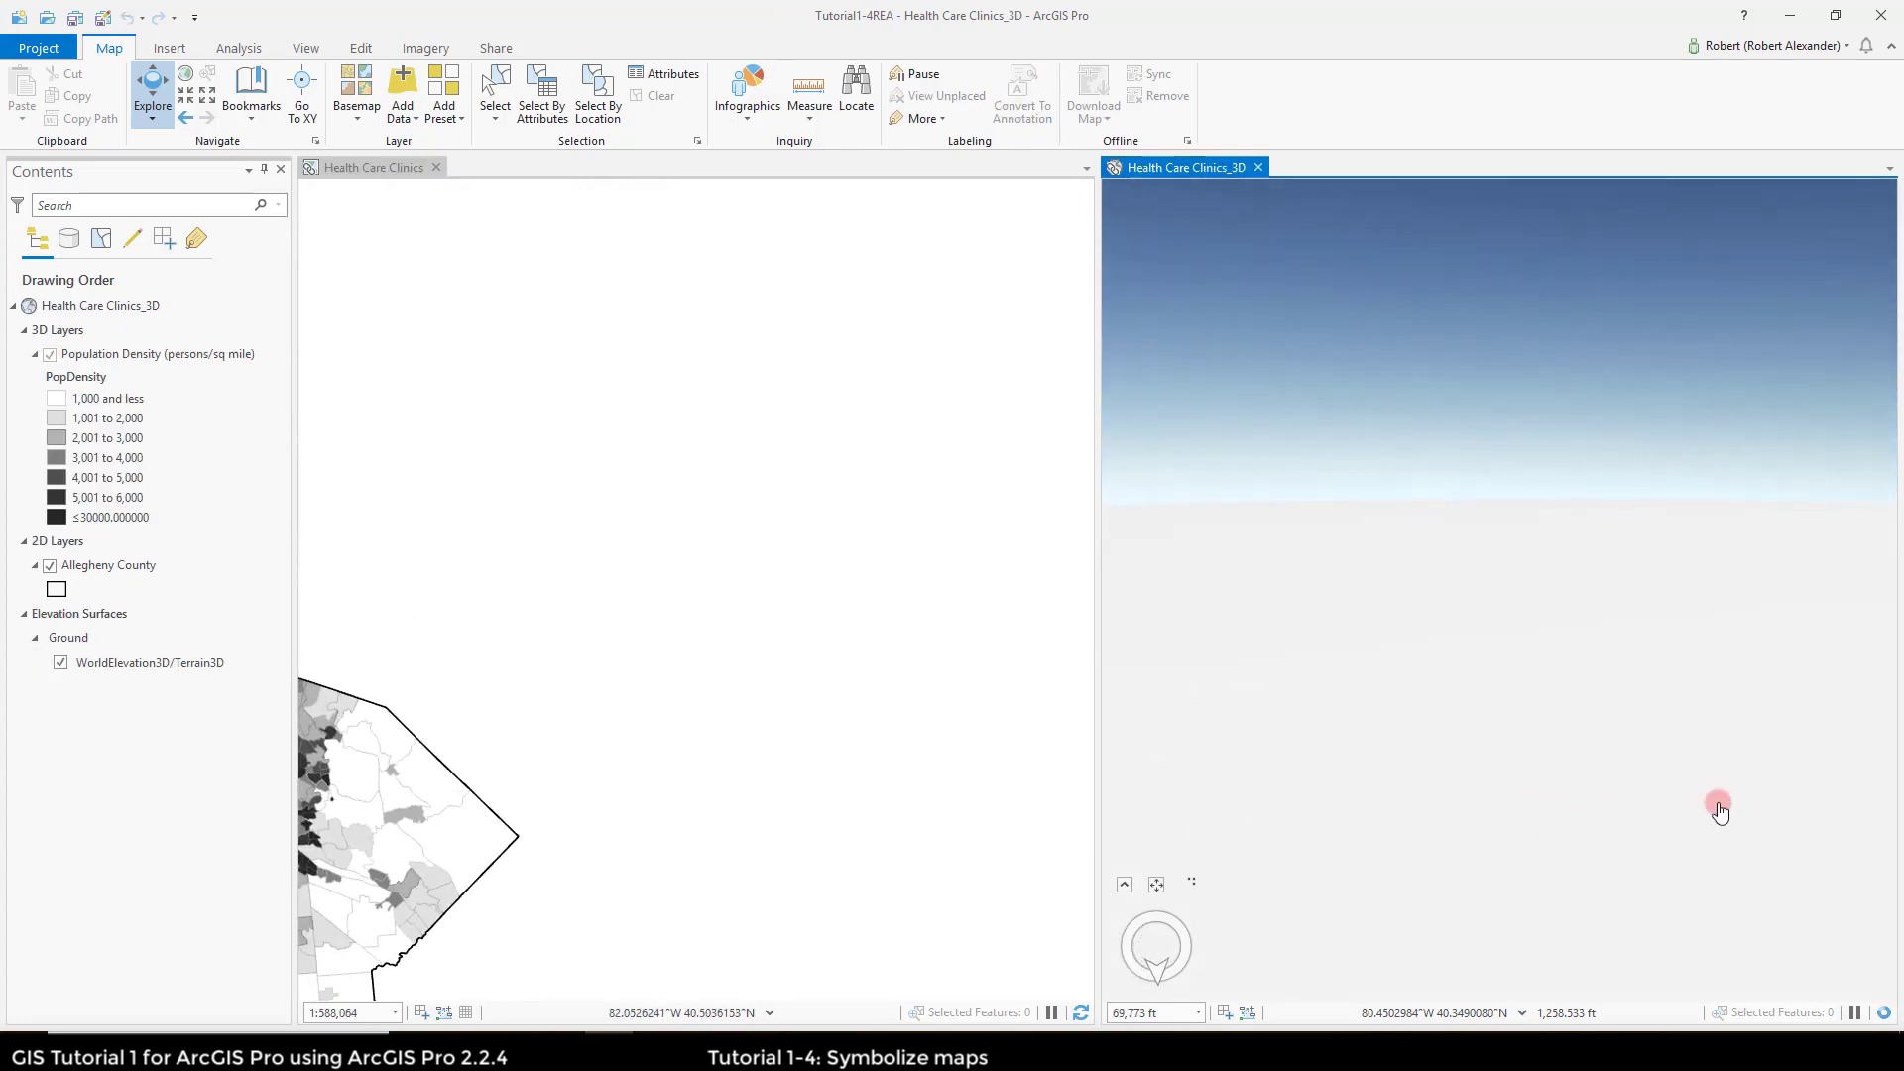
{"action": "left_click_drag", "start_coordinate": [510, 692], "coordinate": [926, 467]}
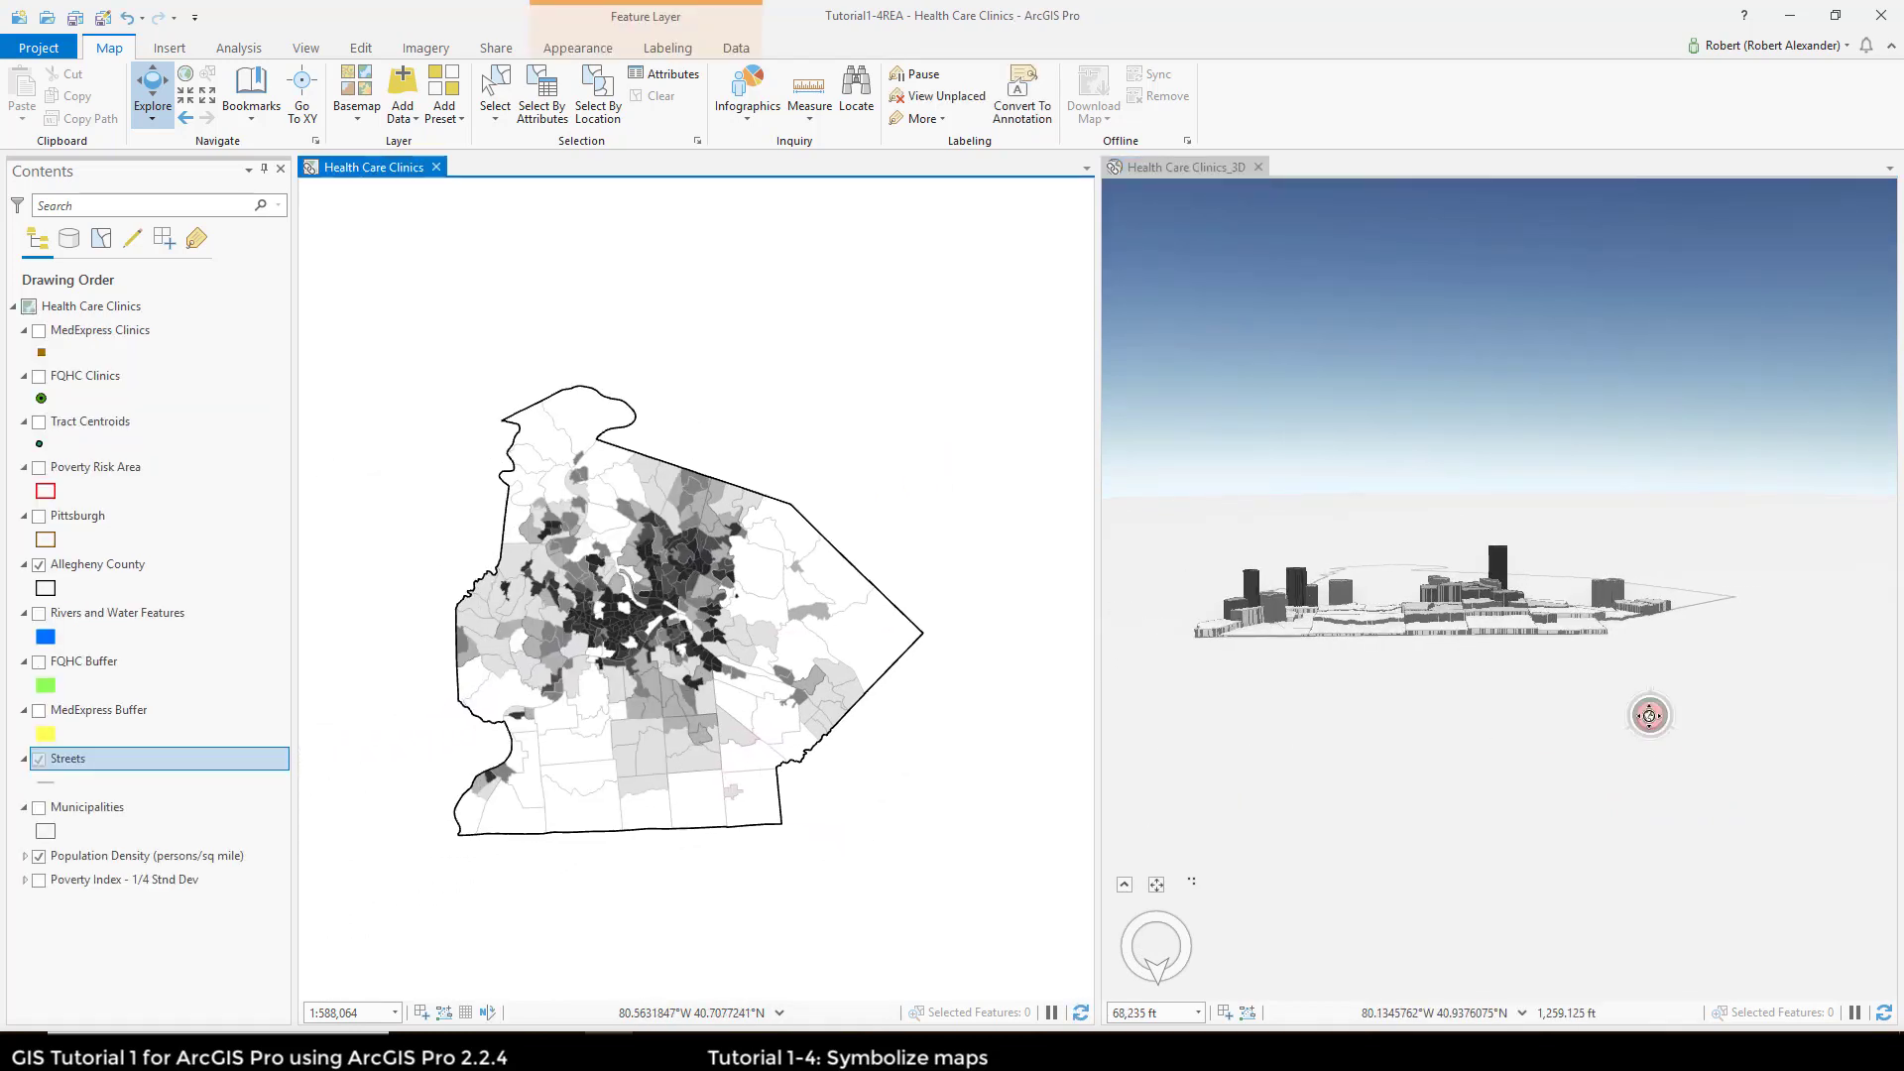
Step: Examine the population density columns closer up from a low angle in the 3D scene, with the whole county centered in the 2D map
{"action": "left_click", "coordinate": [1649, 715]}
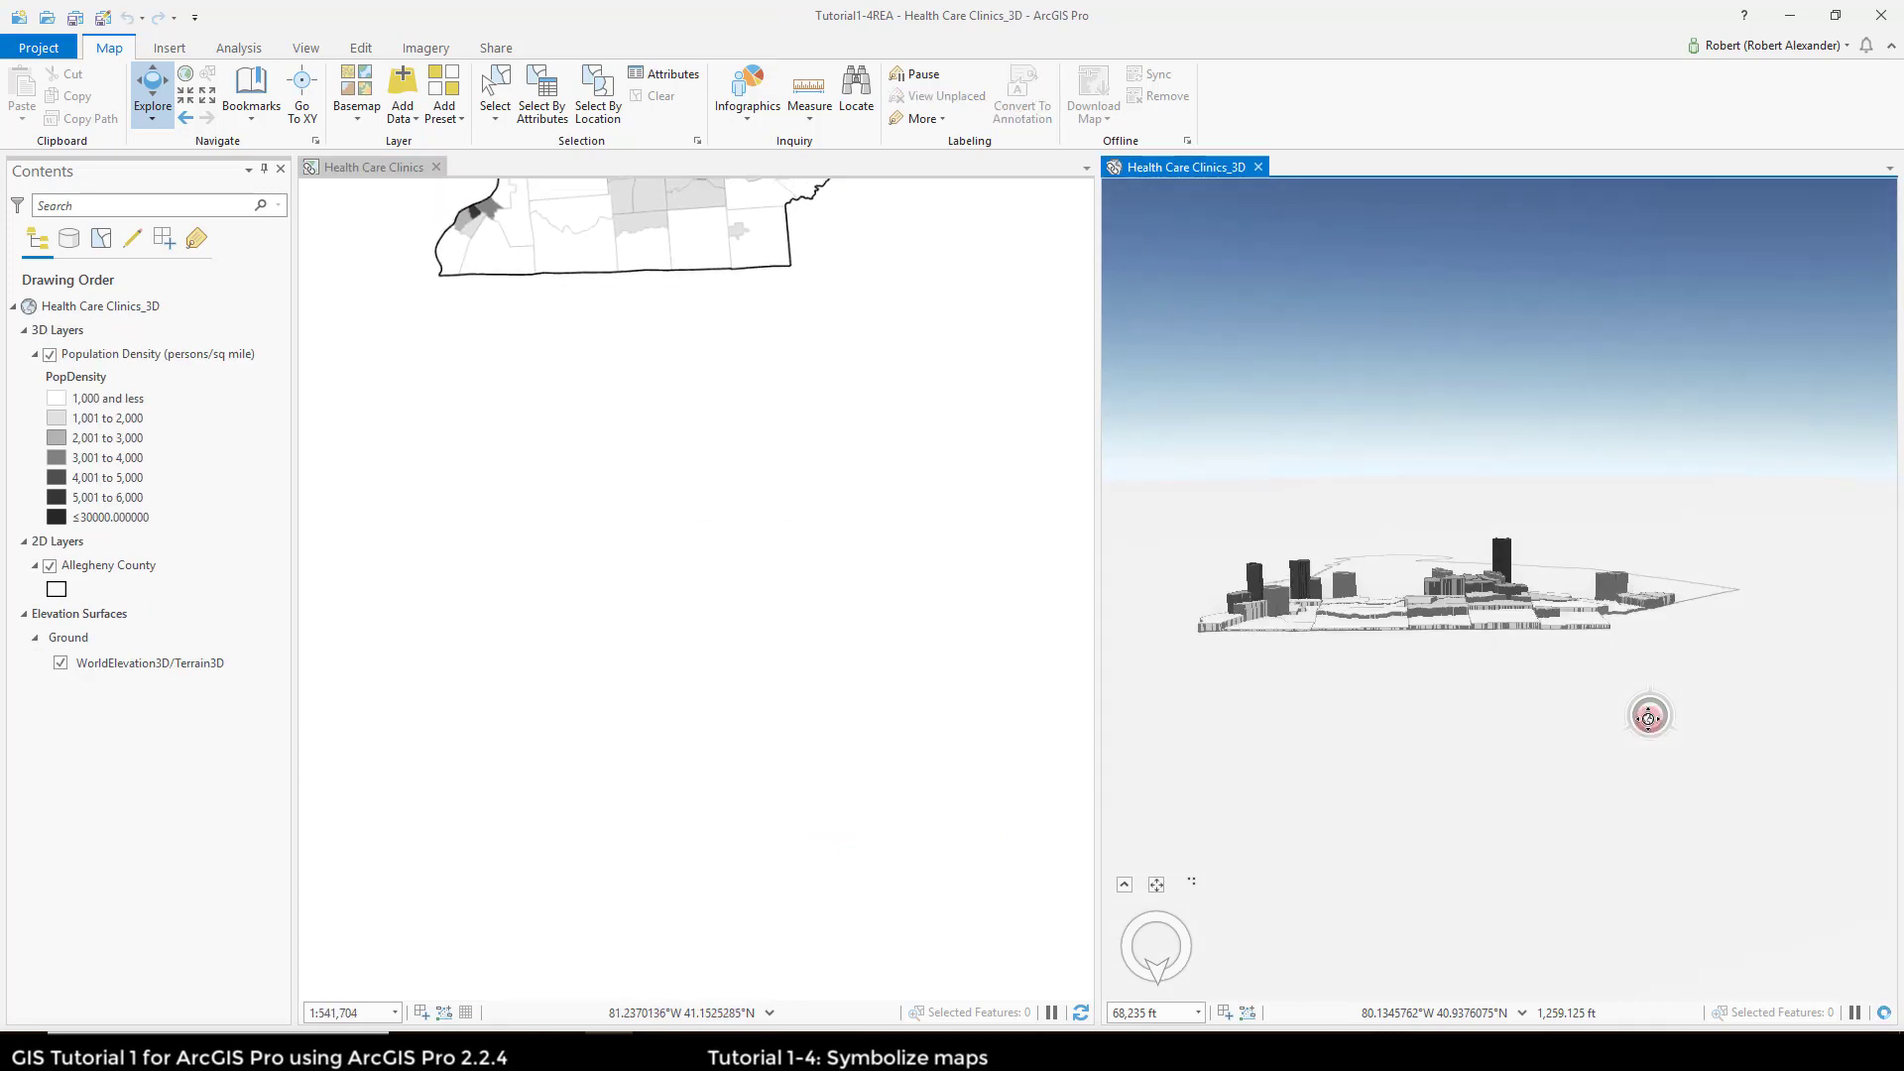
{"action": "scroll", "coordinate": [1473, 622], "scroll_direction": "up", "scroll_amount": 2}
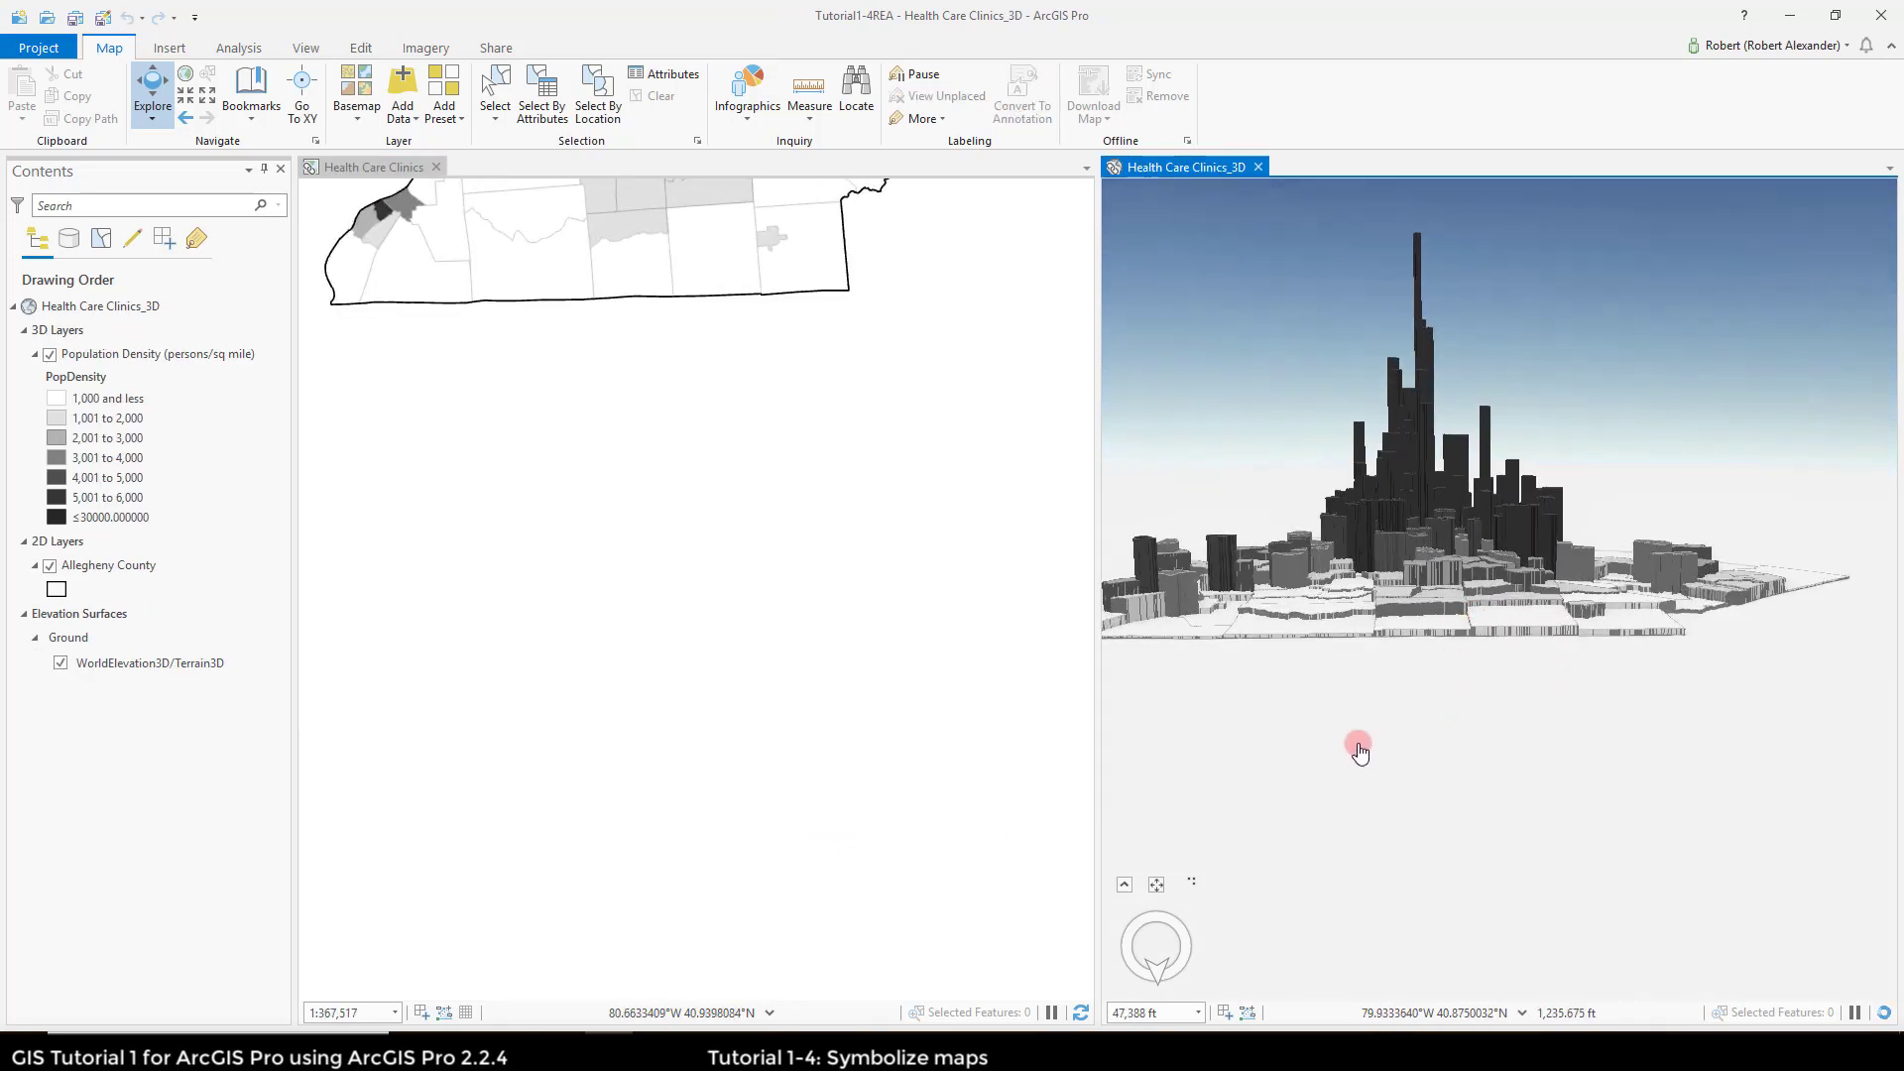
{"action": "mouse_move", "coordinate": [1331, 731]}
{"action": "left_mouse_down"}
{"action": "mouse_move", "coordinate": [1374, 752]}
{"action": "mouse_move", "coordinate": [1329, 723]}
{"action": "left_mouse_up"}
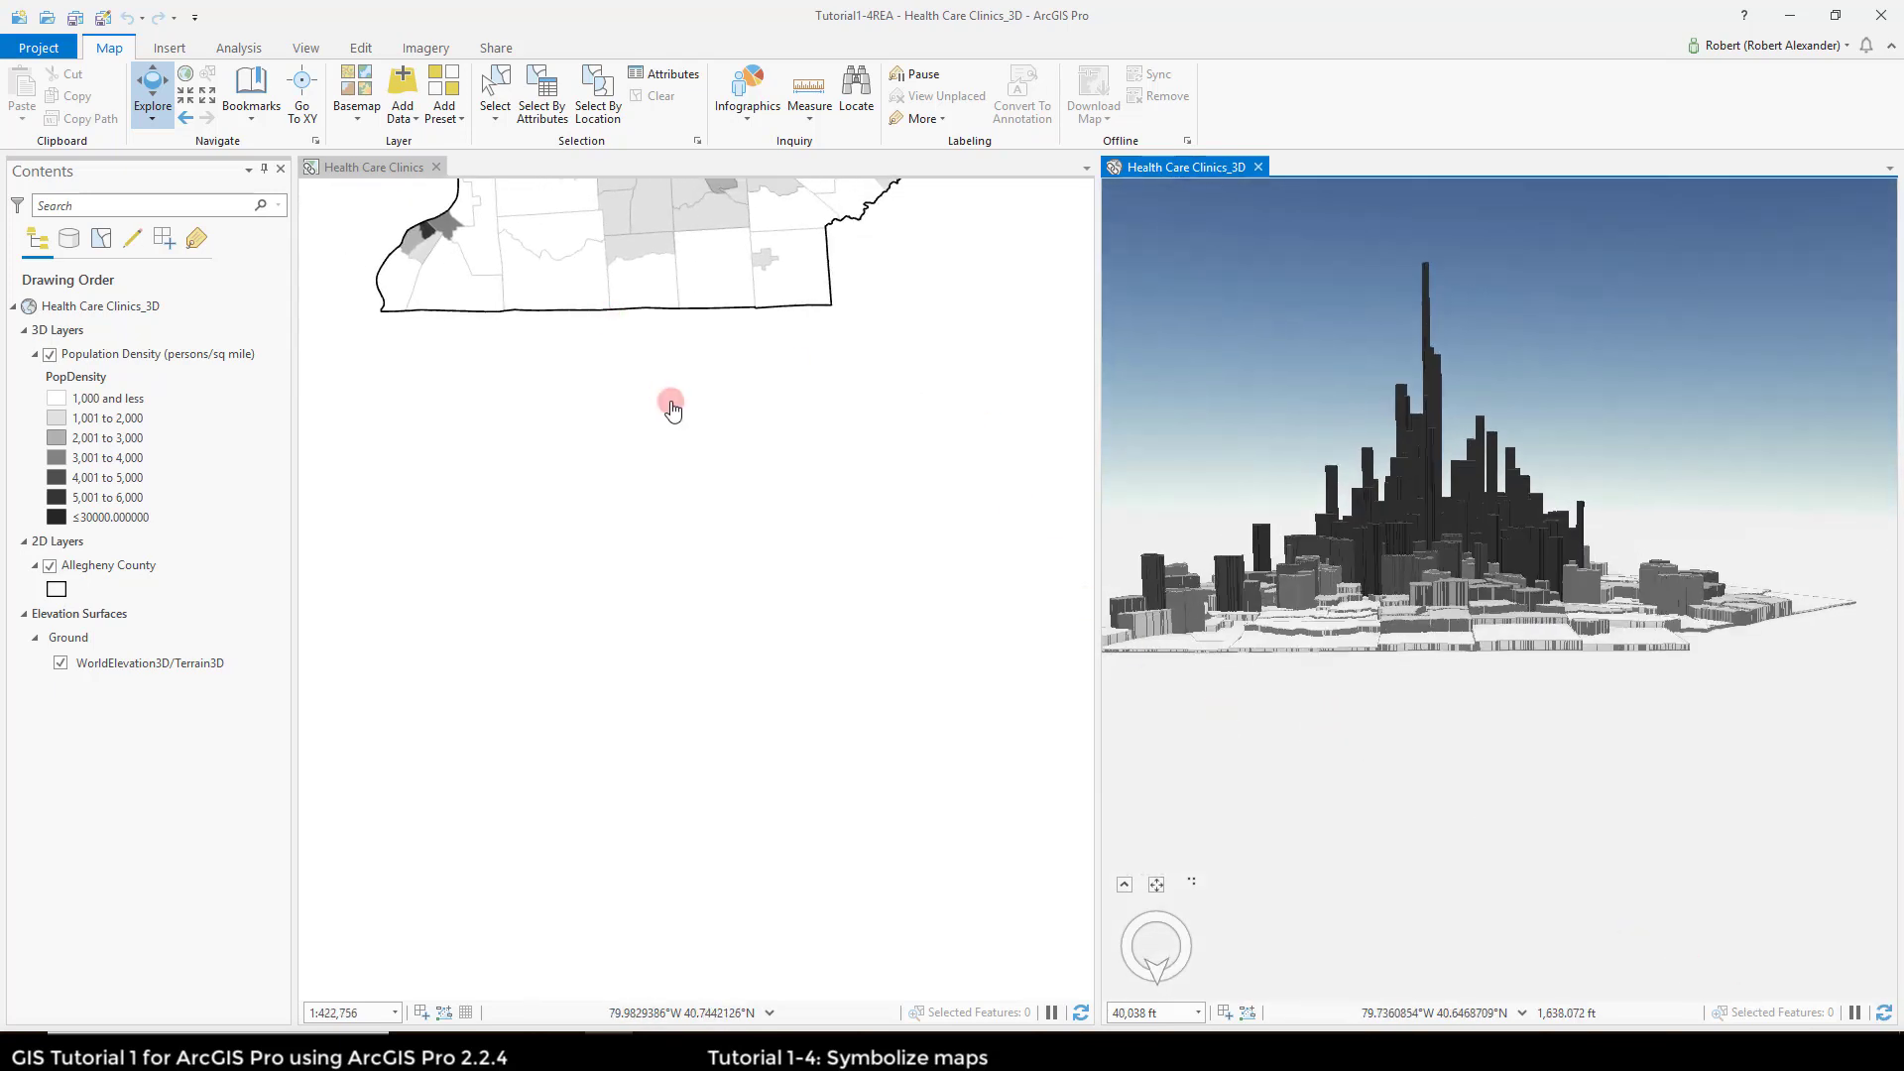
{"action": "left_click_drag", "start_coordinate": [672, 408], "coordinate": [666, 934]}
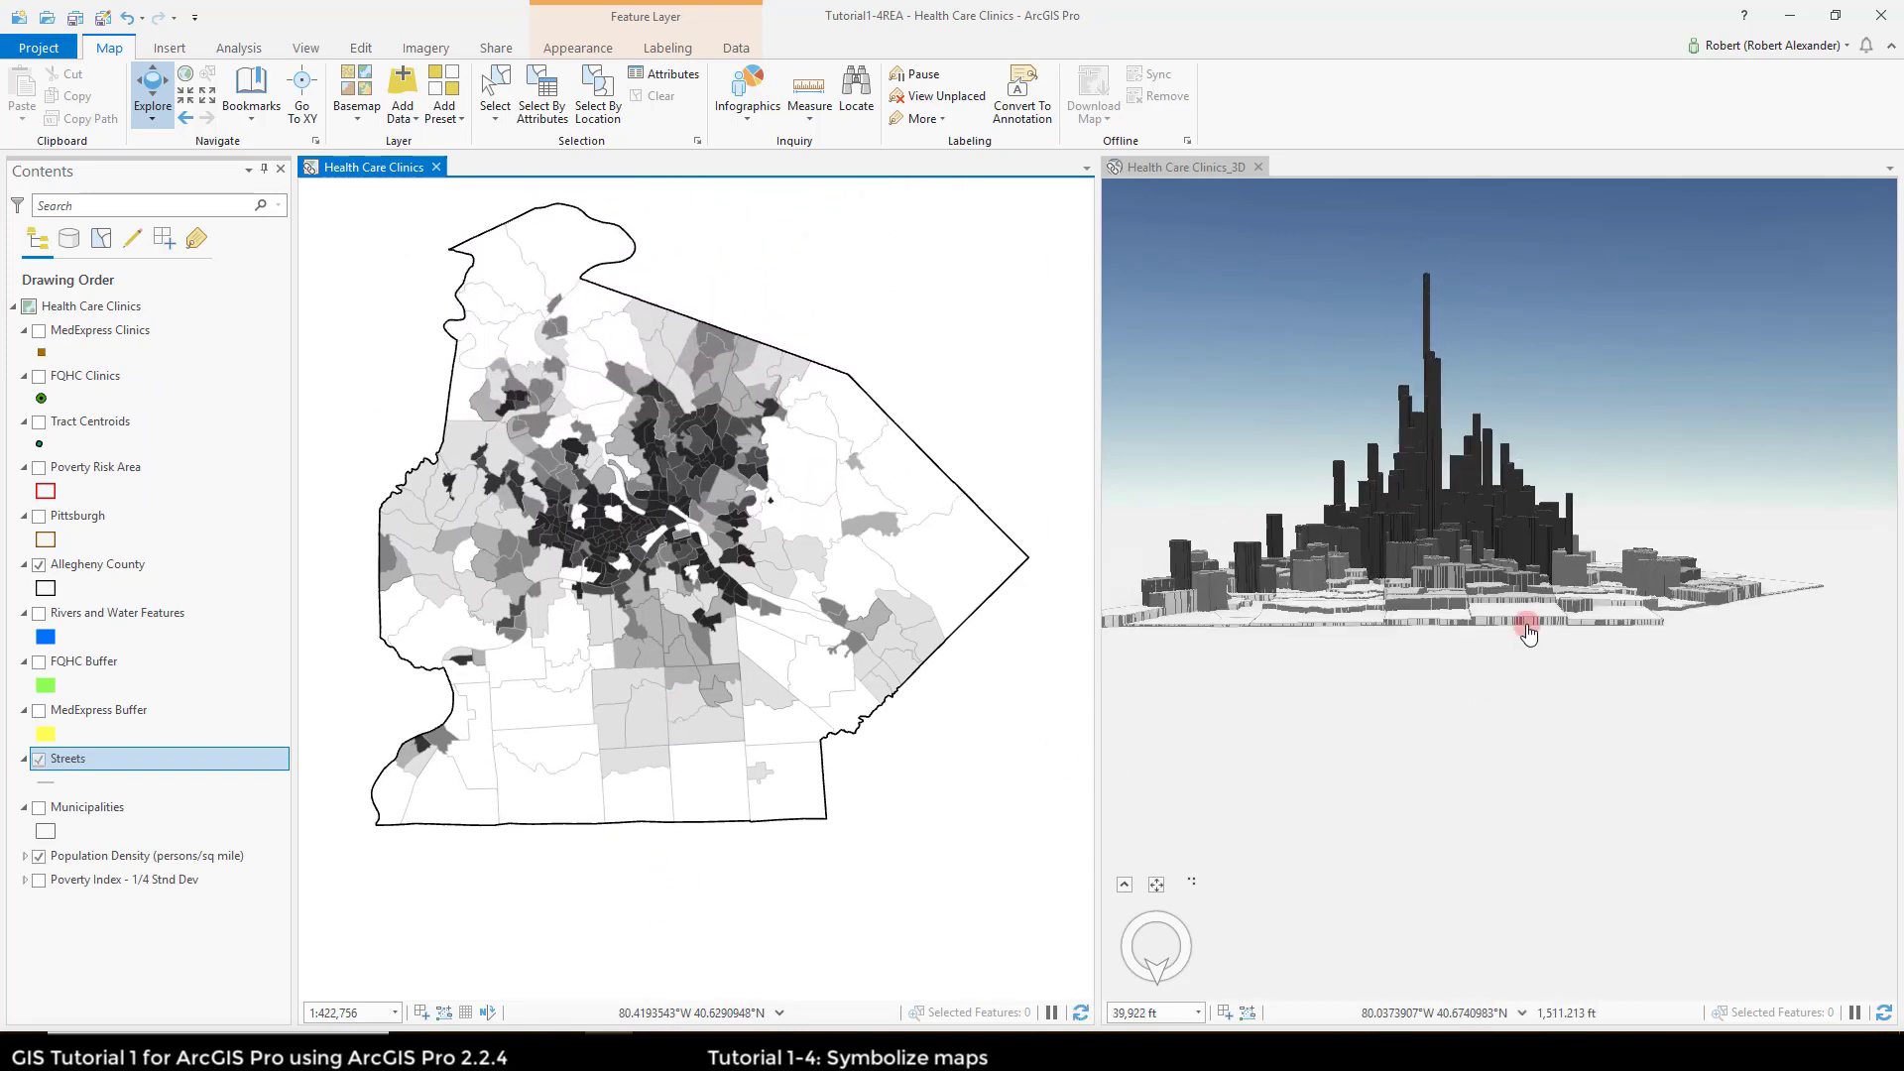
{"action": "left_click_drag", "start_coordinate": [1527, 633], "coordinate": [1495, 637]}
{"action": "left_click_drag", "start_coordinate": [523, 277], "coordinate": [587, 833]}
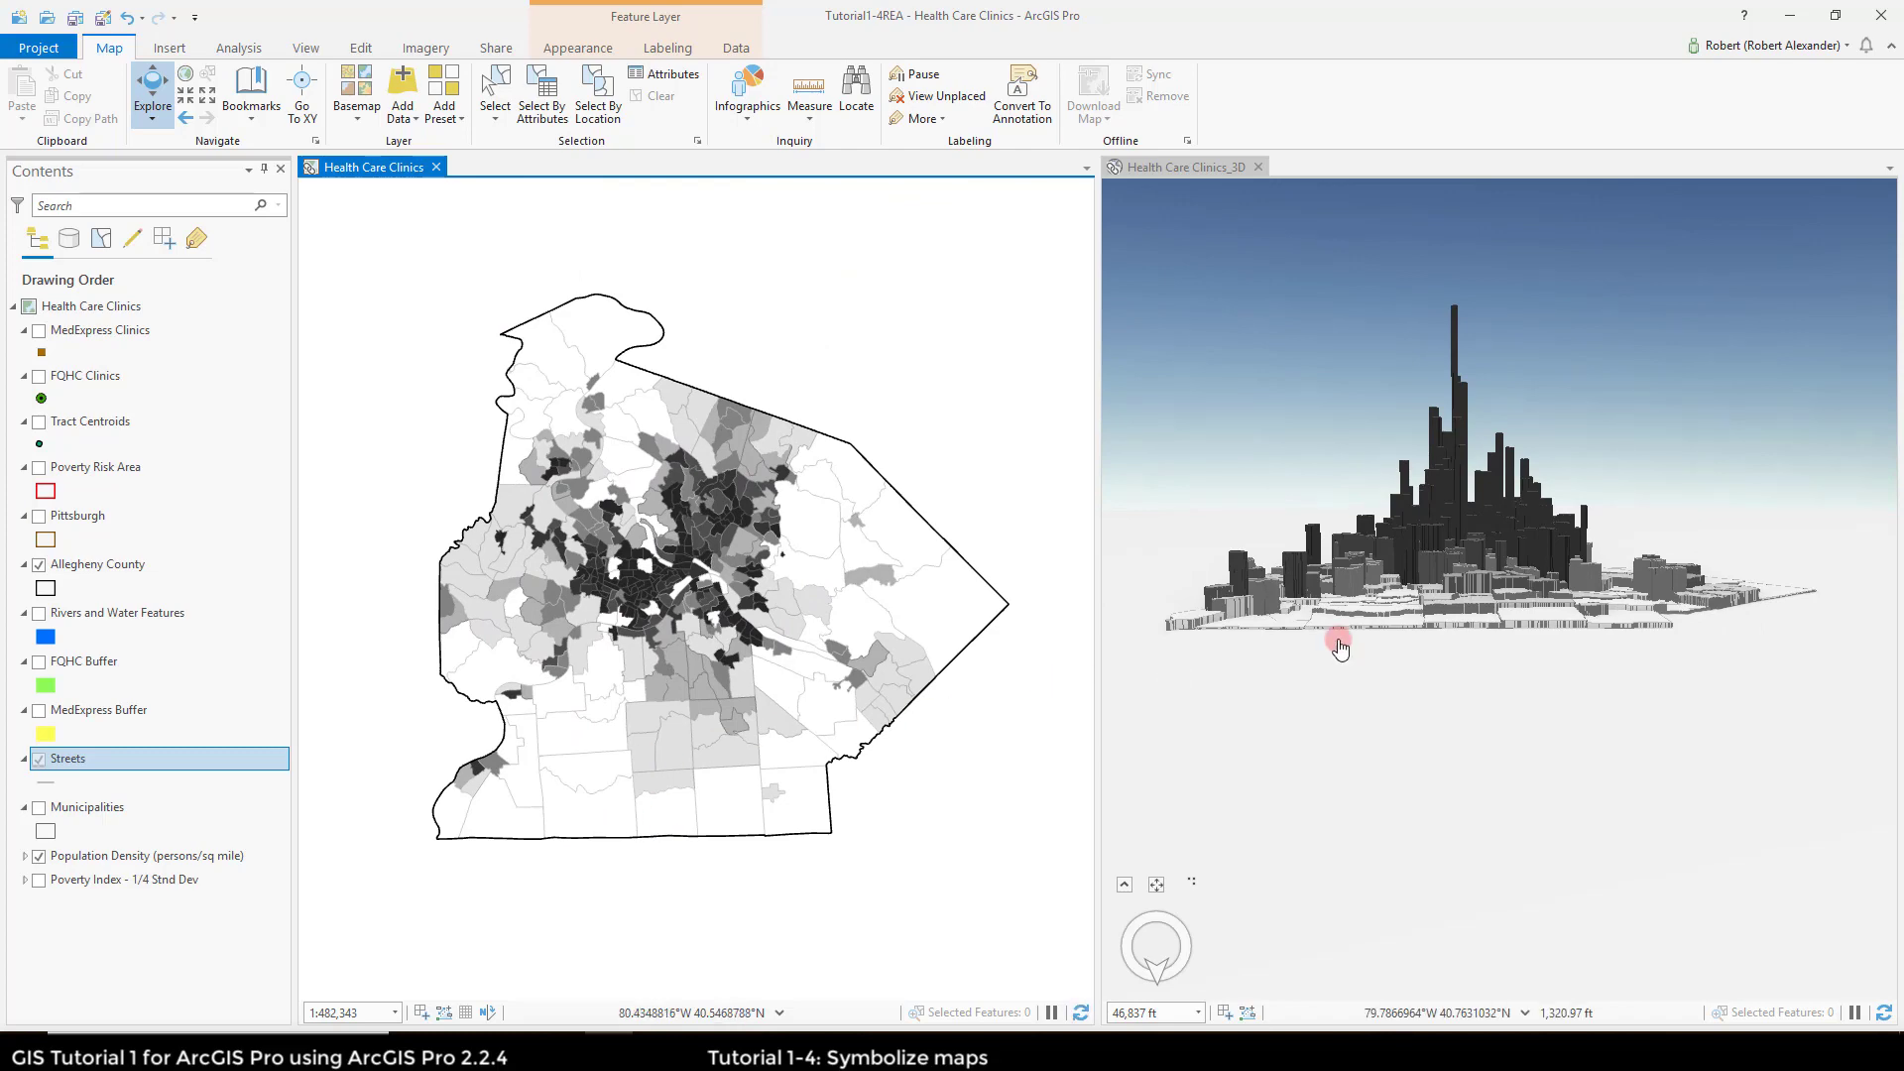
Step: Tilt the 3D scene to a higher viewpoint and recenter the county in the linked 2D map
{"action": "left_click", "coordinate": [1459, 587]}
{"action": "left_click_drag", "start_coordinate": [1459, 587], "coordinate": [1459, 623]}
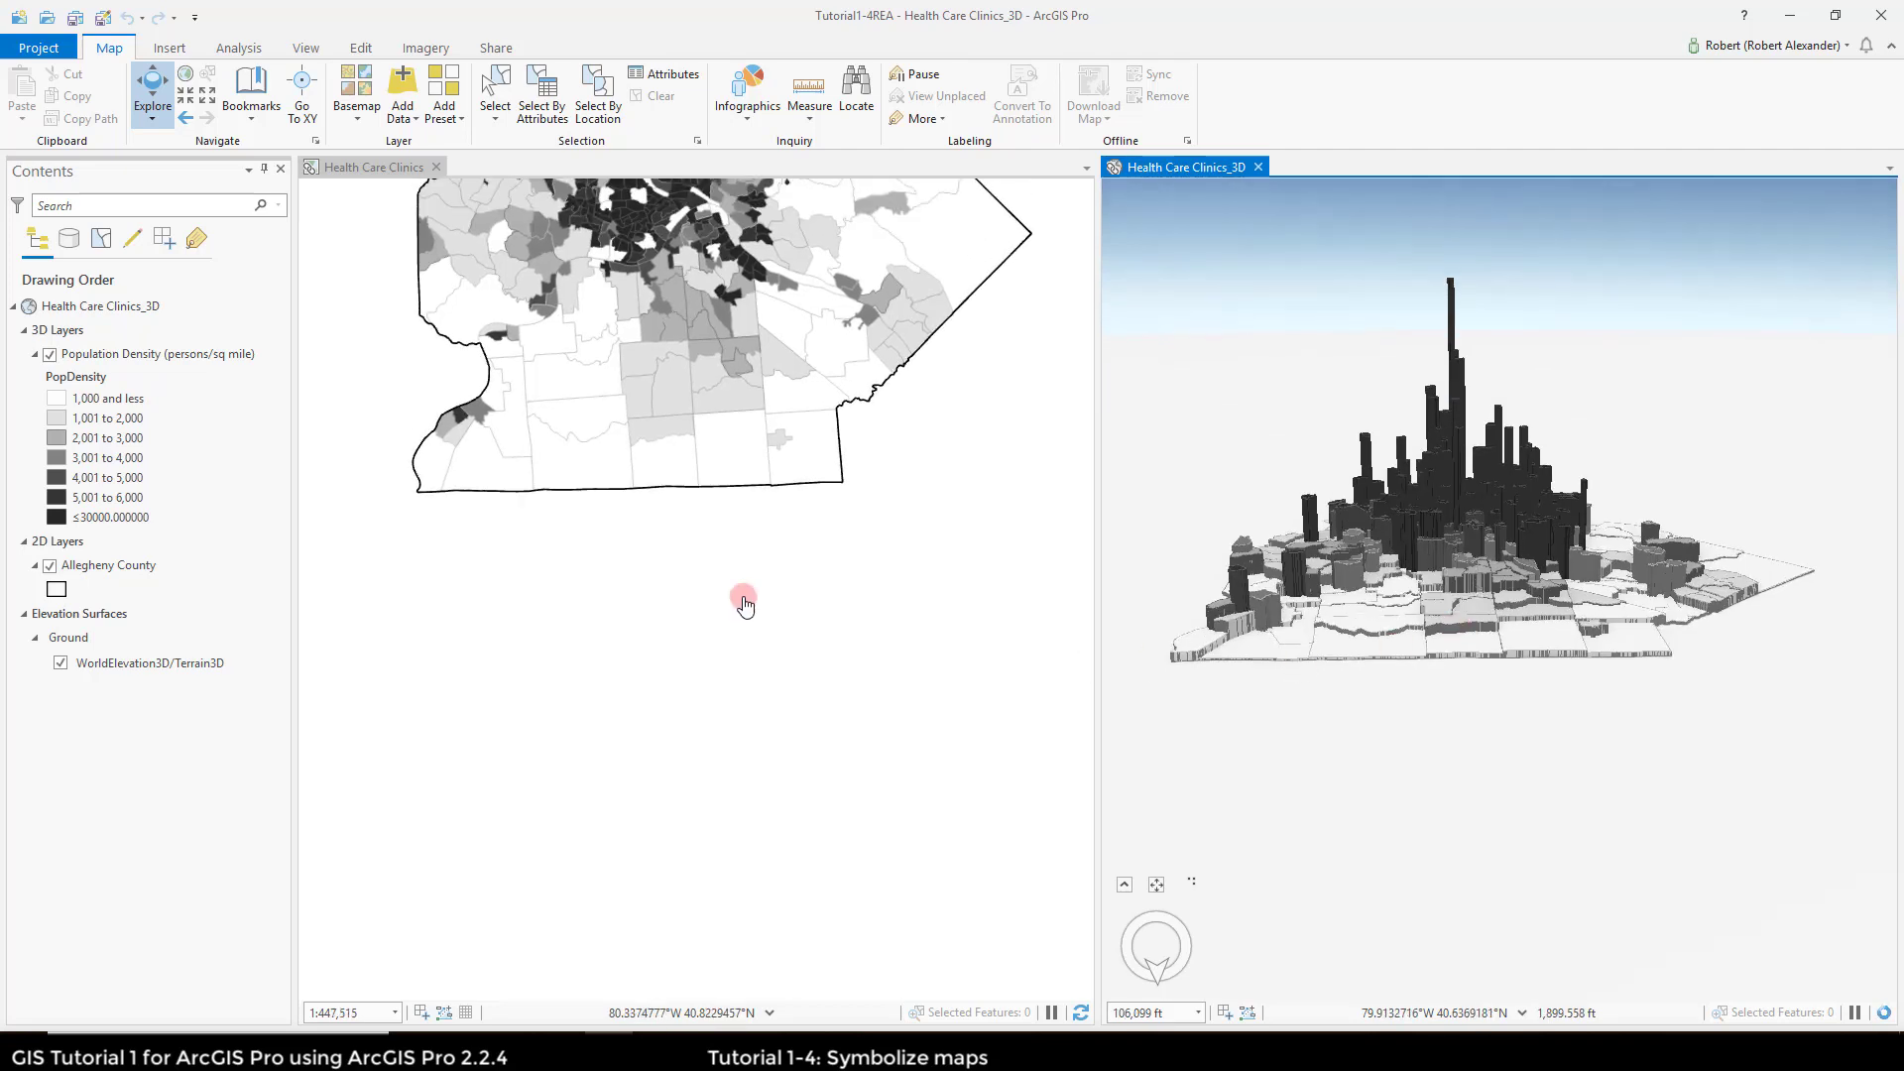
{"action": "left_click_drag", "start_coordinate": [685, 399], "coordinate": [694, 778]}
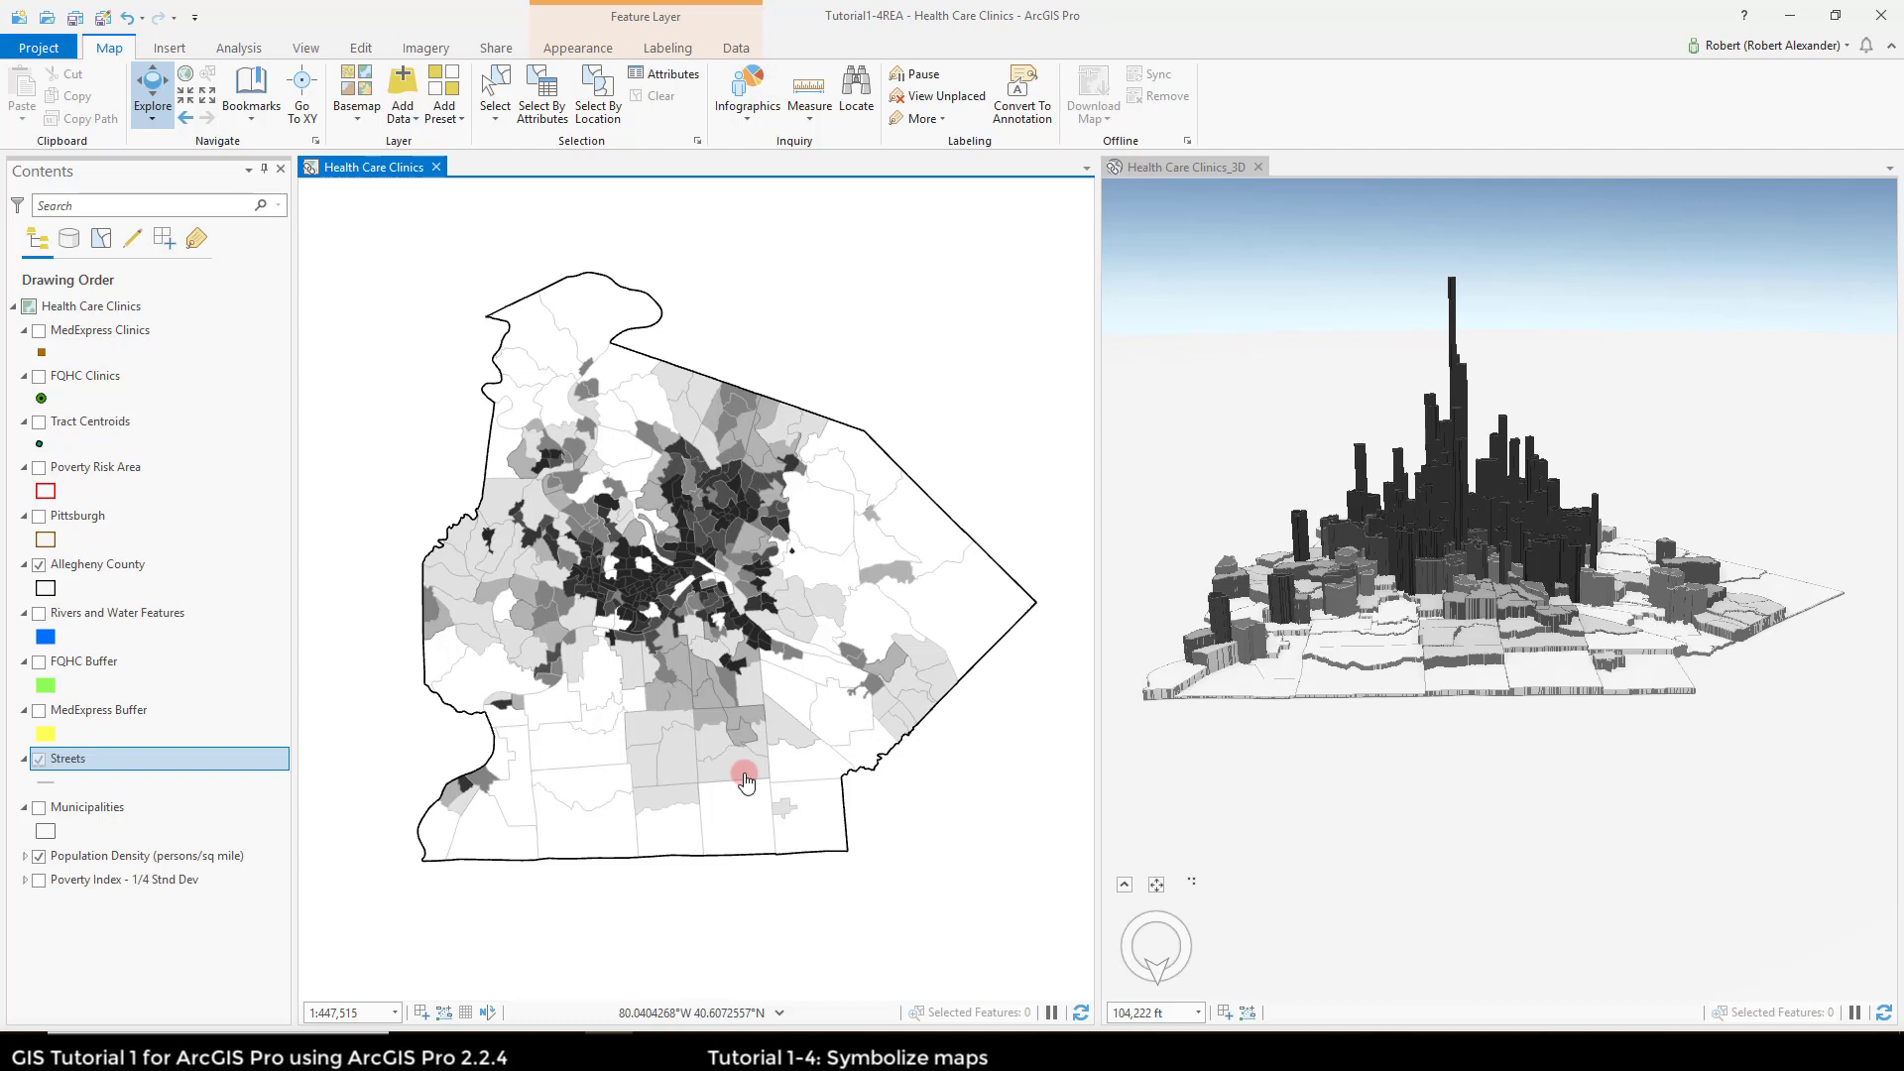
Step: Rotate the 2D map back and forth in small increments to examine how the linked 3D scene turns with it
{"action": "key", "text": "a"}
{"action": "key", "text": "d"}
{"action": "key", "text": "d"}
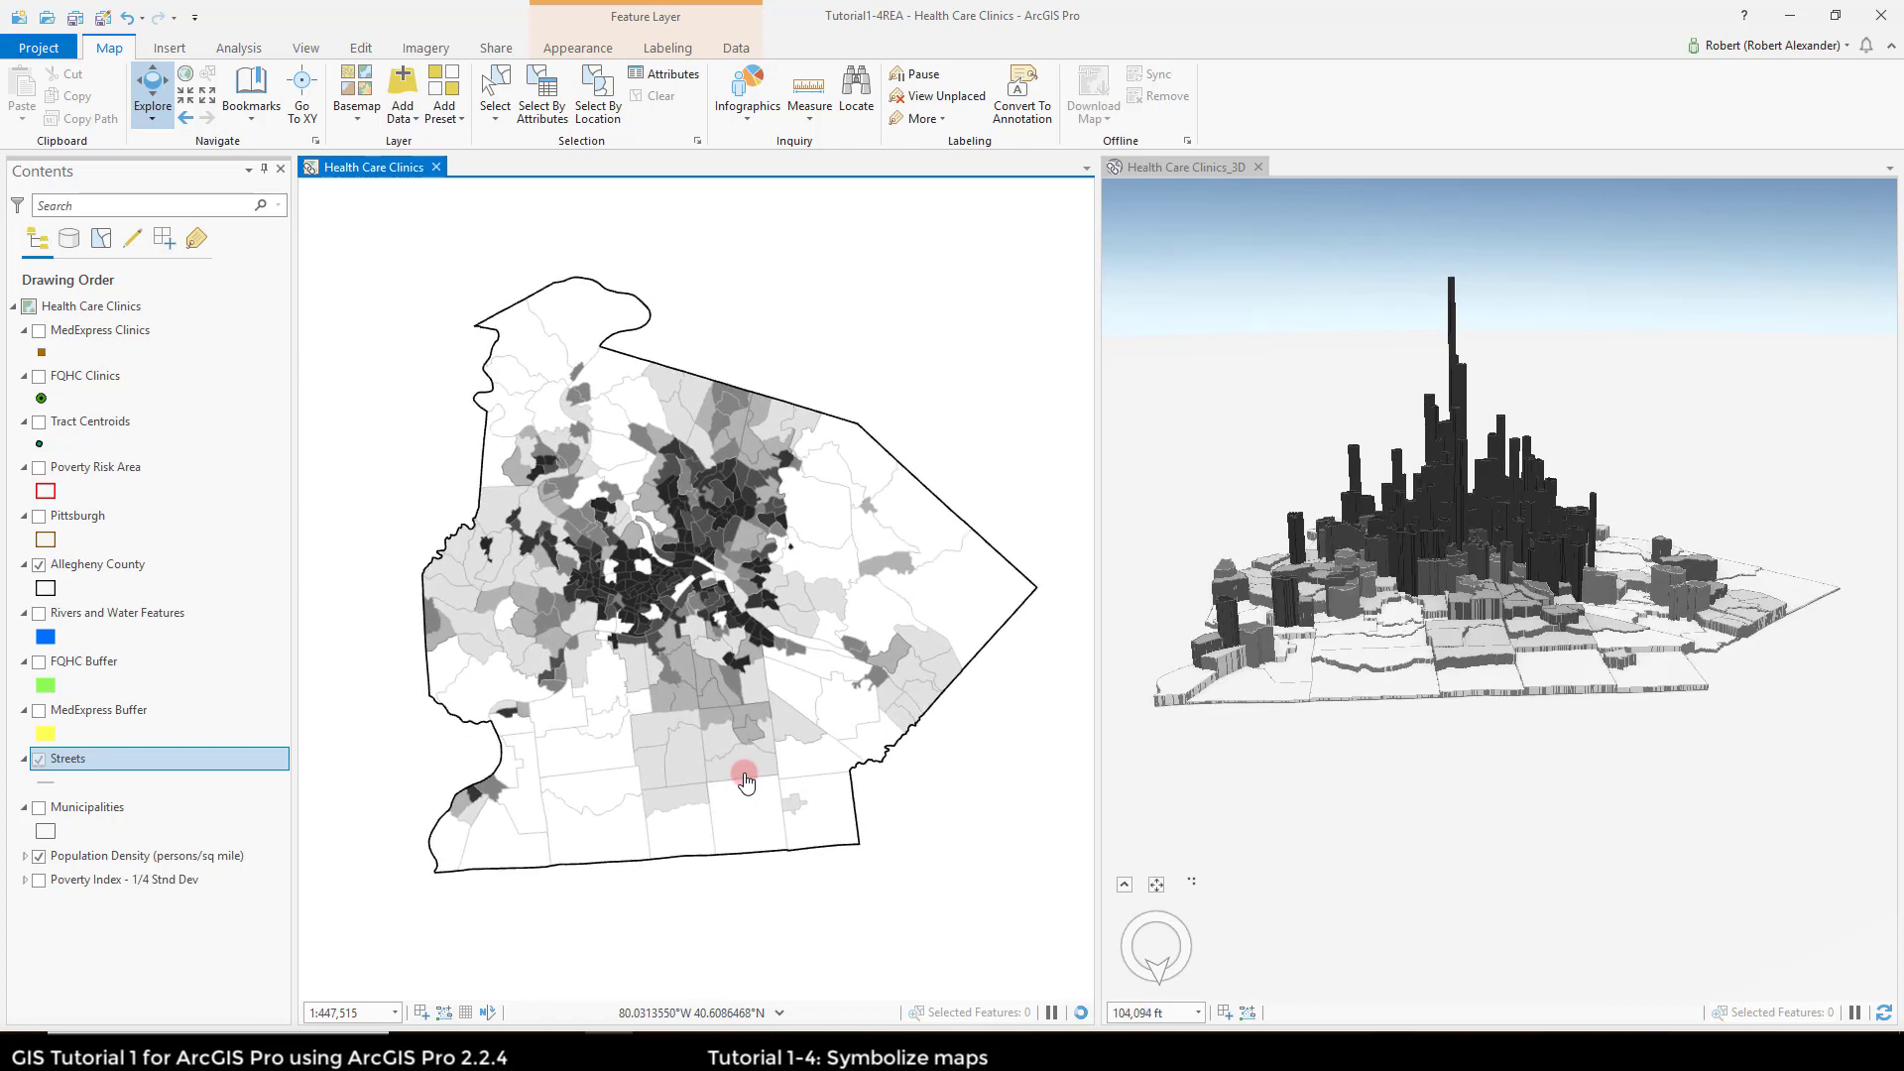
{"action": "key", "text": "a"}
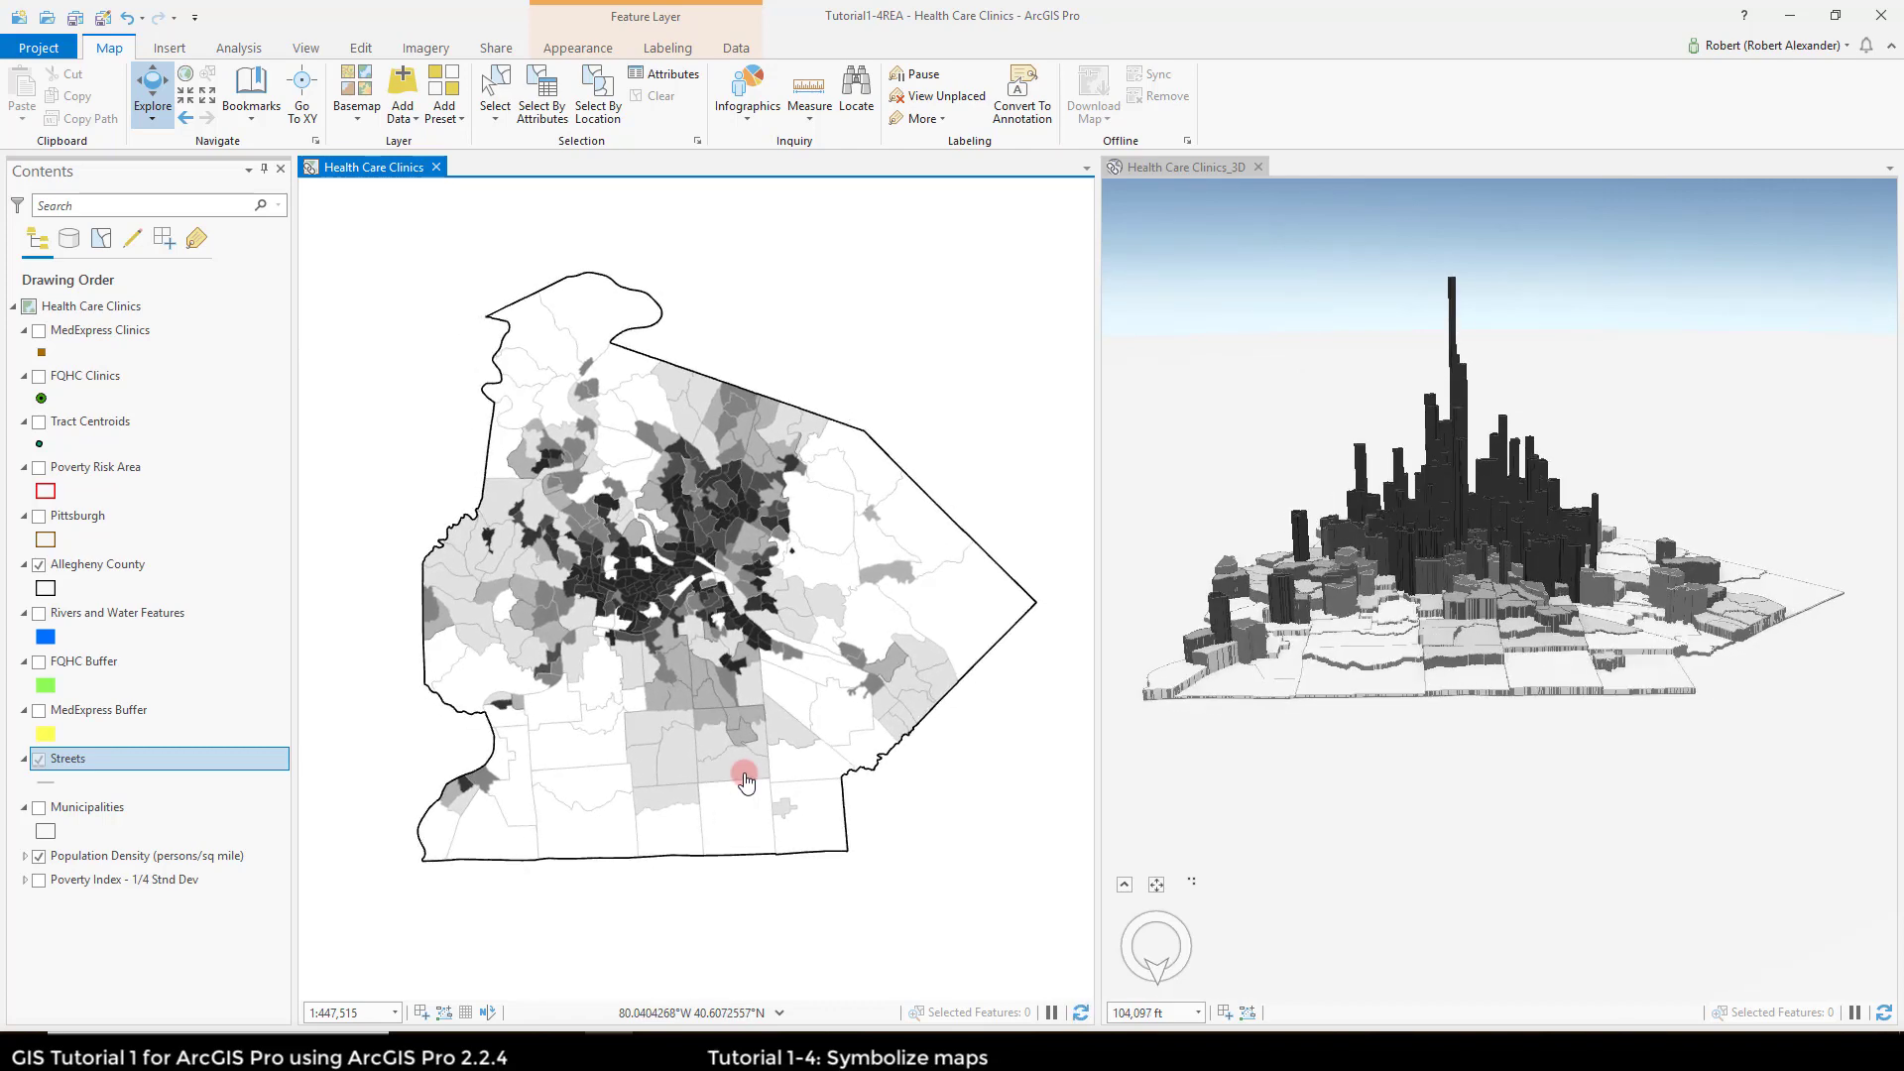
{"action": "key", "text": "a"}
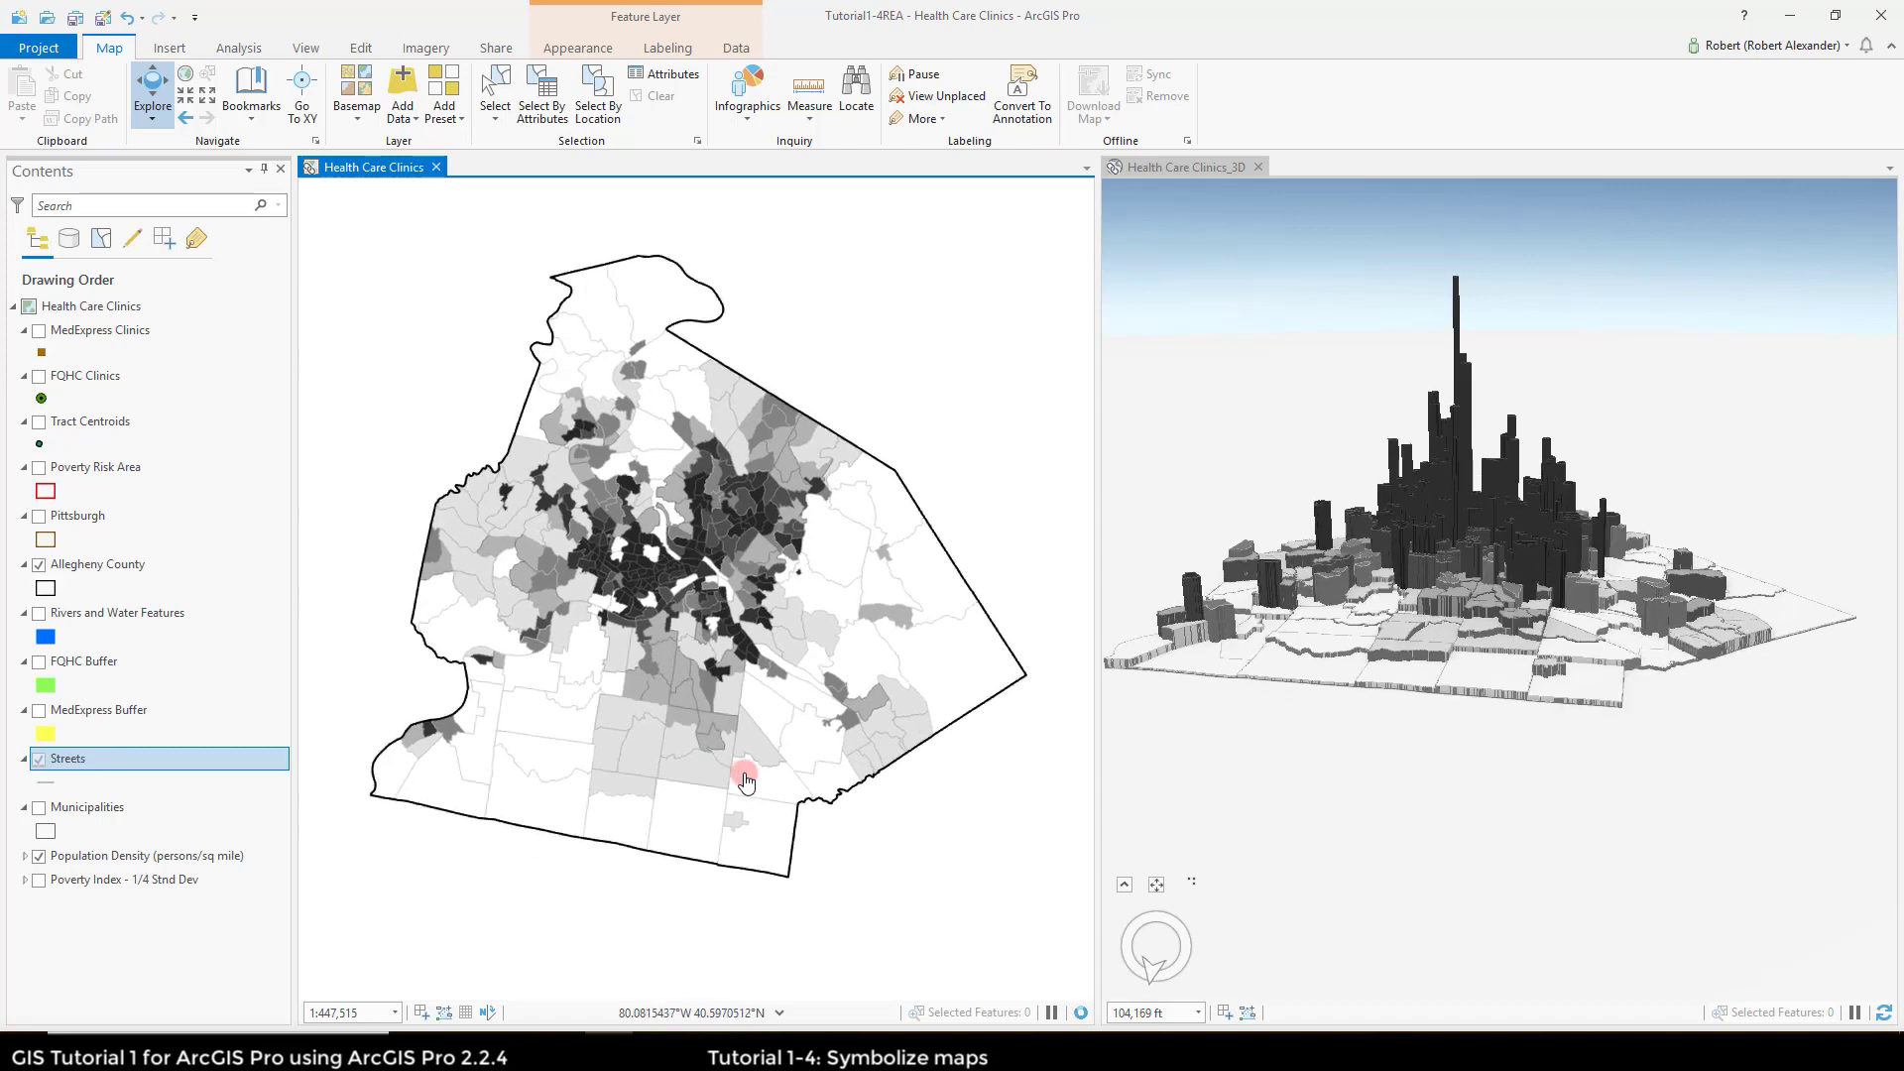
{"action": "key", "text": "a"}
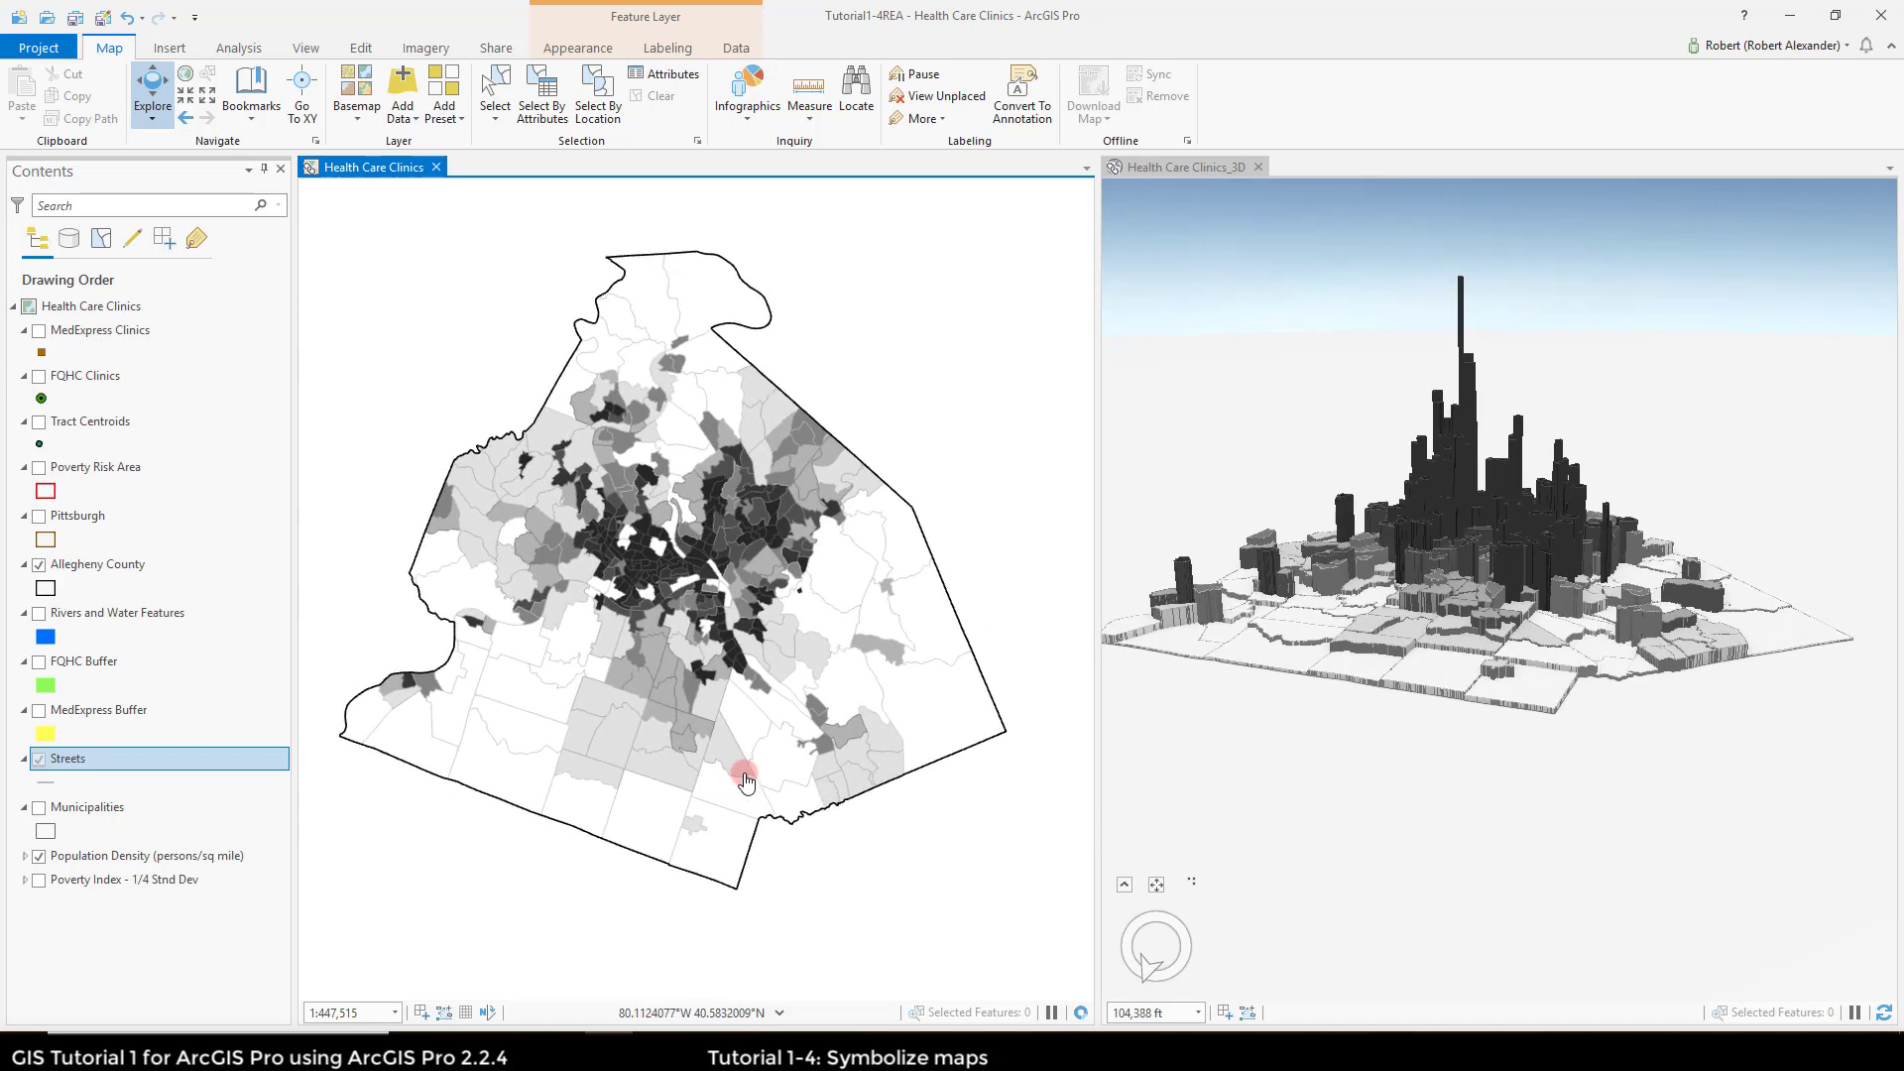
{"action": "key", "text": "a"}
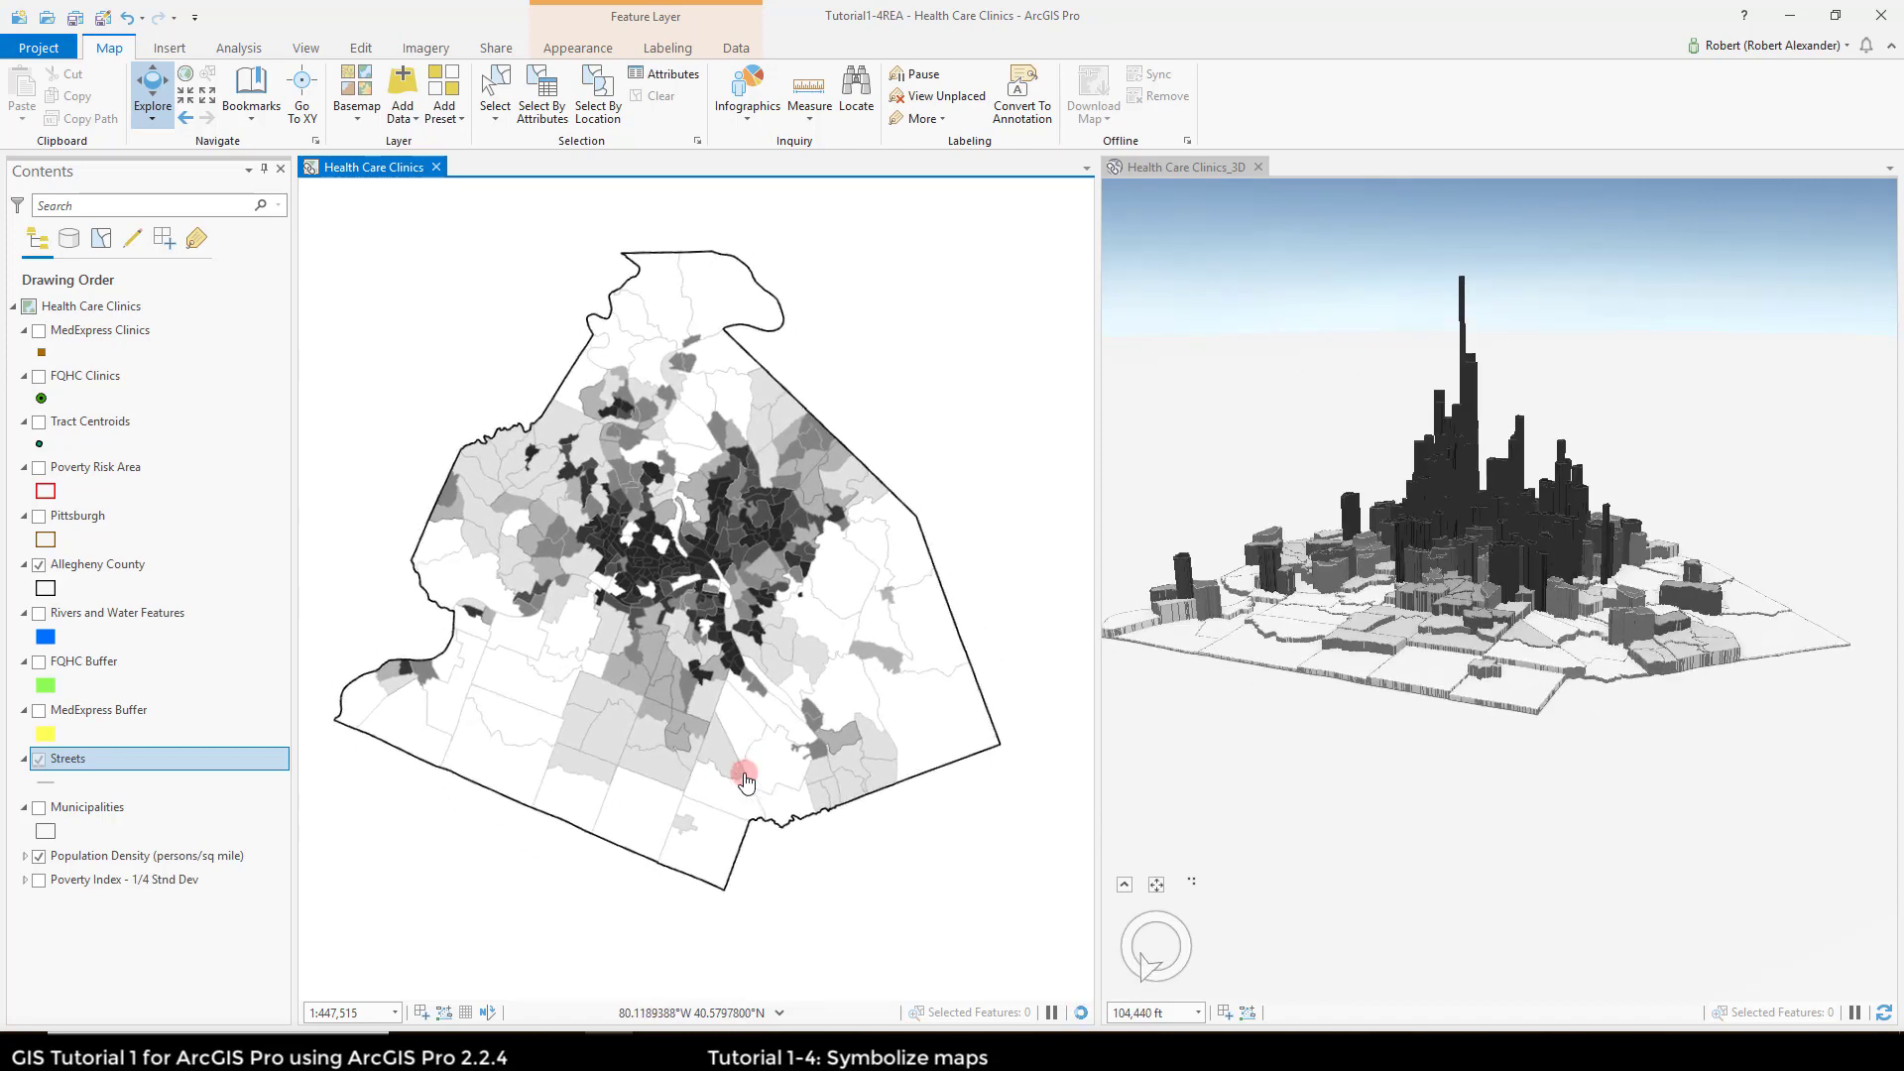
{"action": "key", "text": "a"}
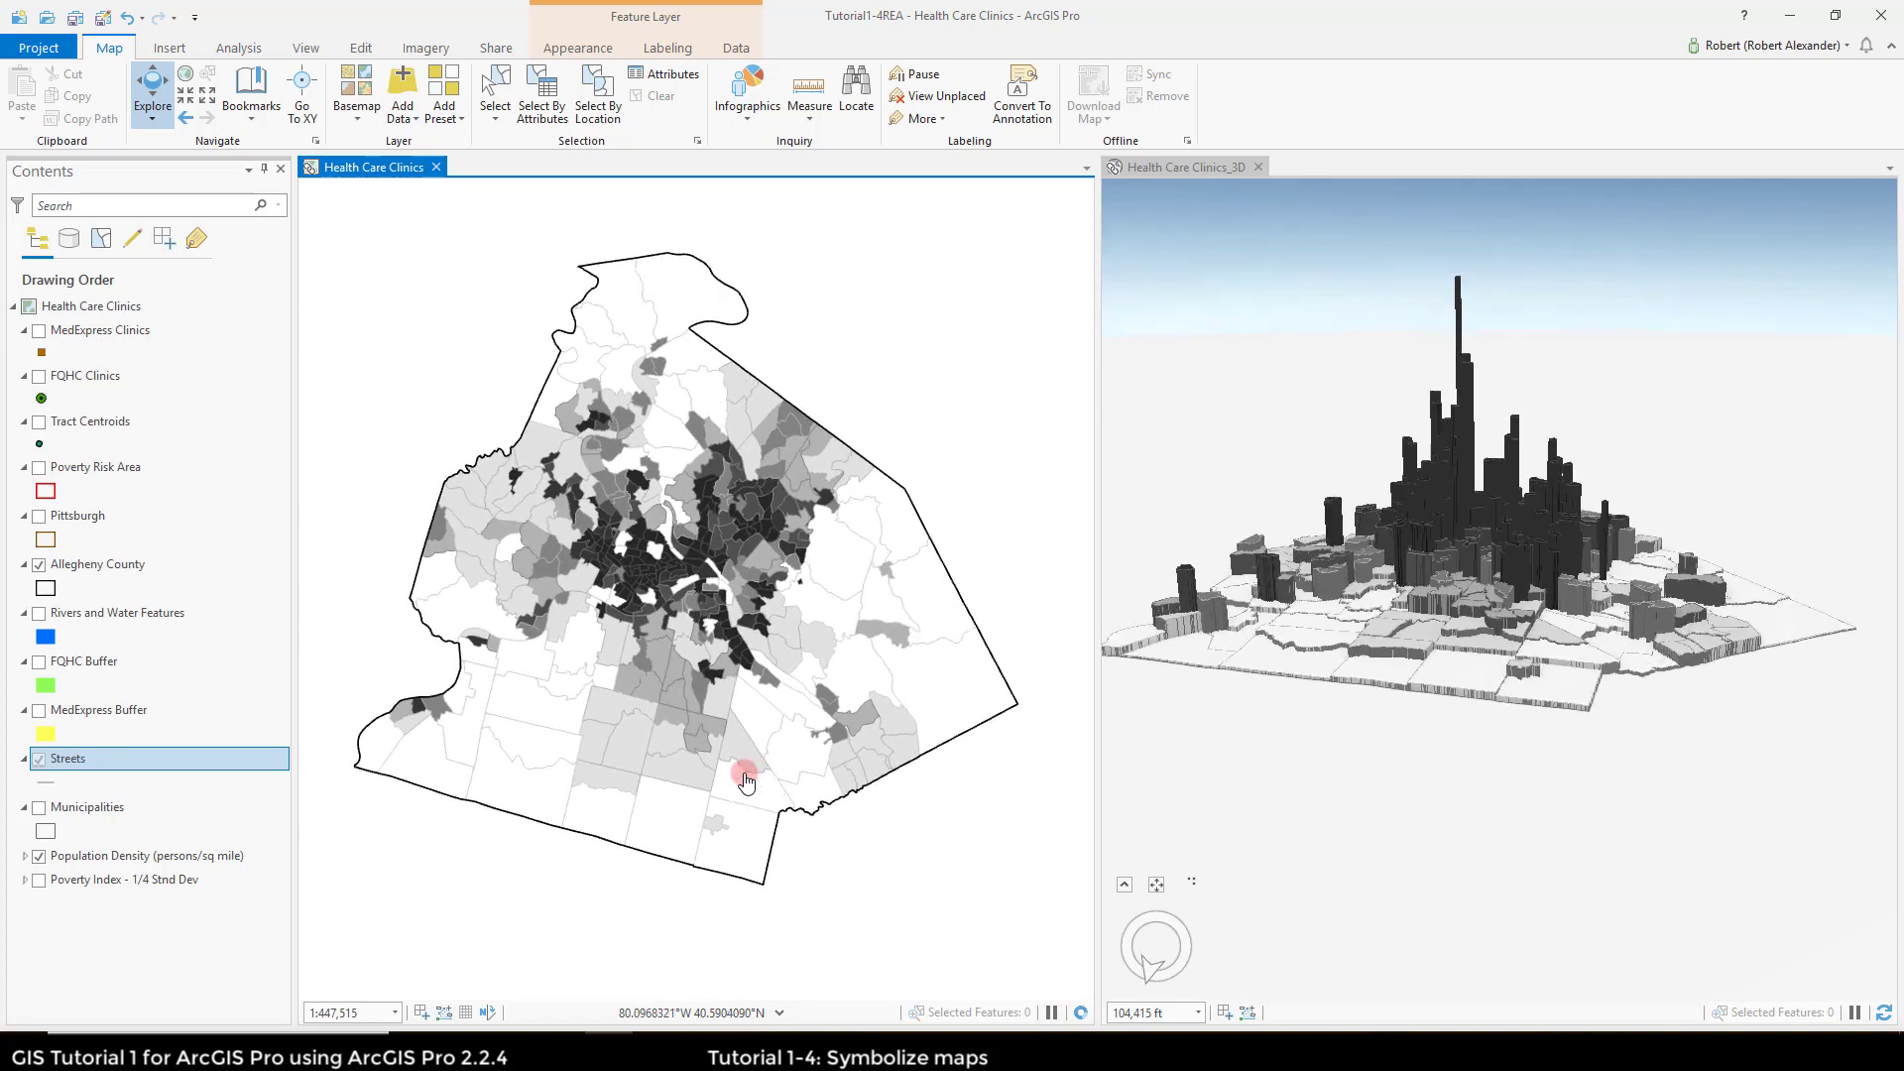
{"action": "key", "text": "a"}
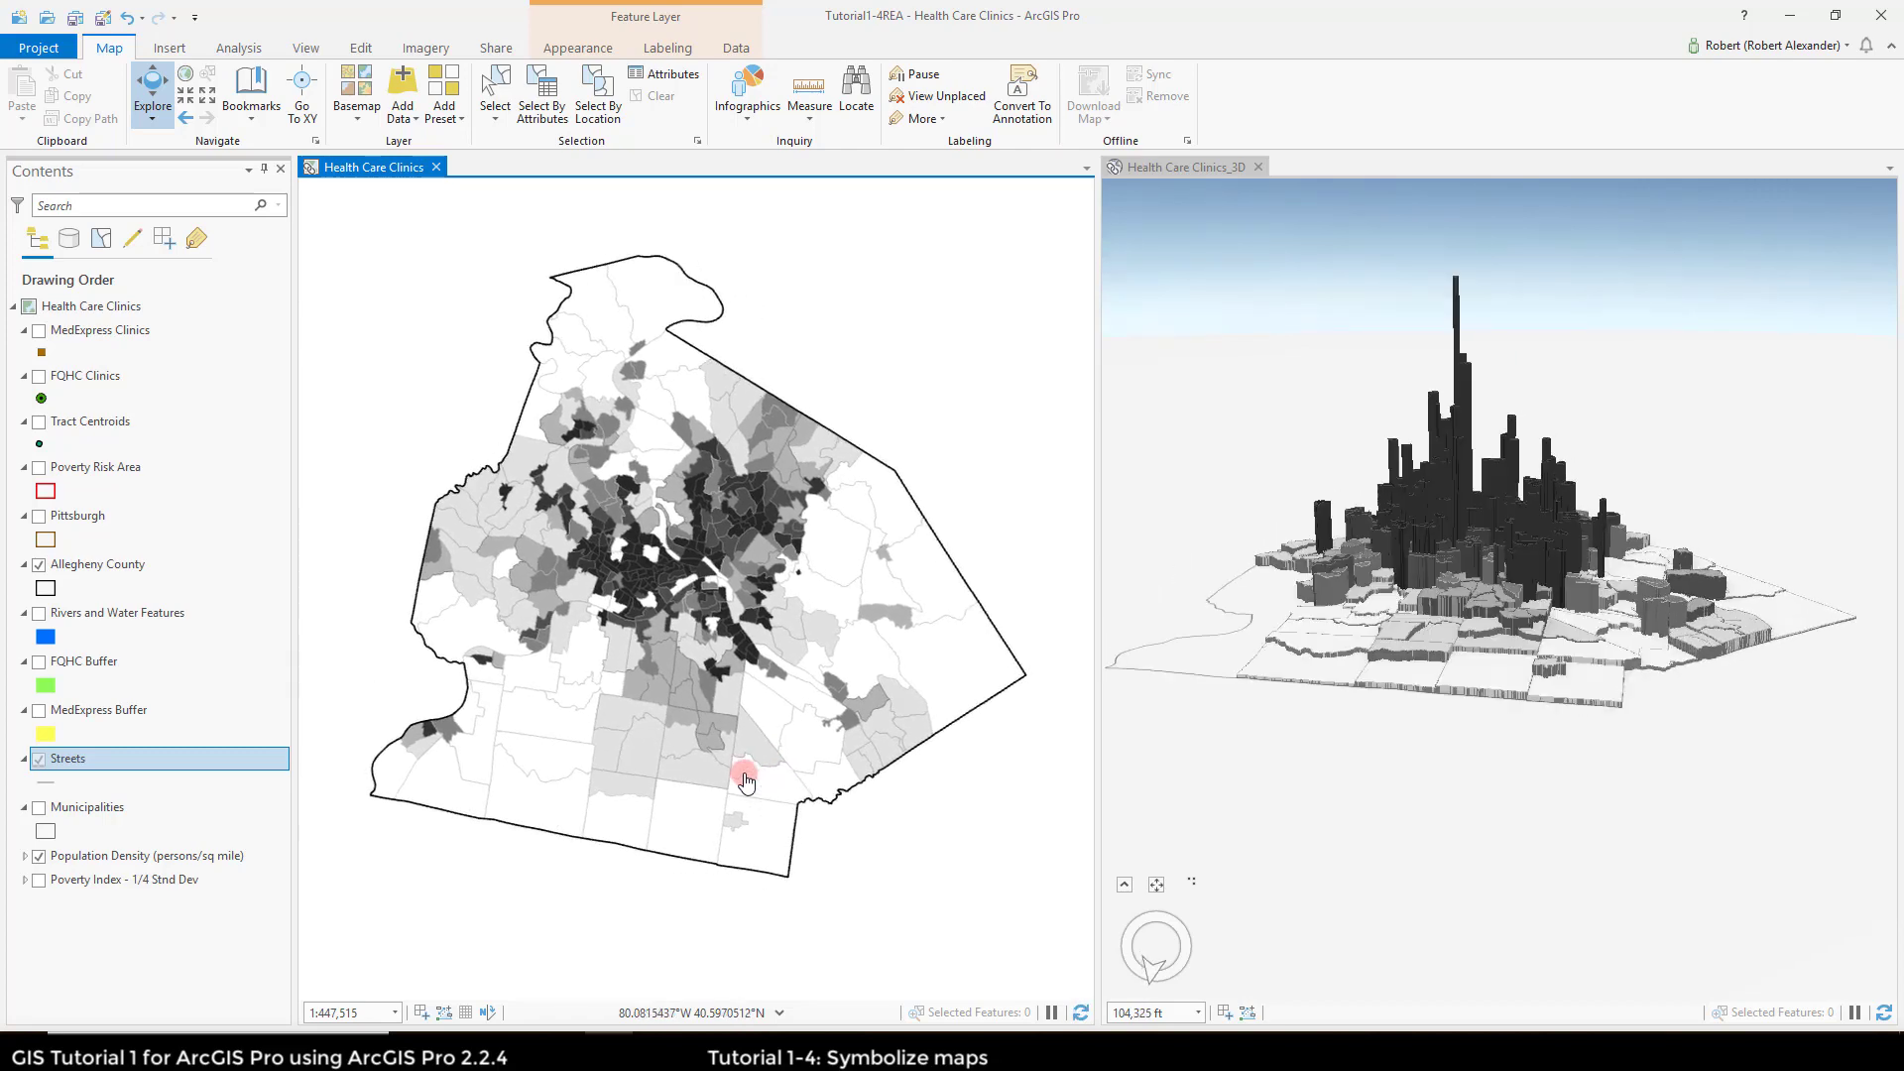
{"action": "key", "text": "a"}
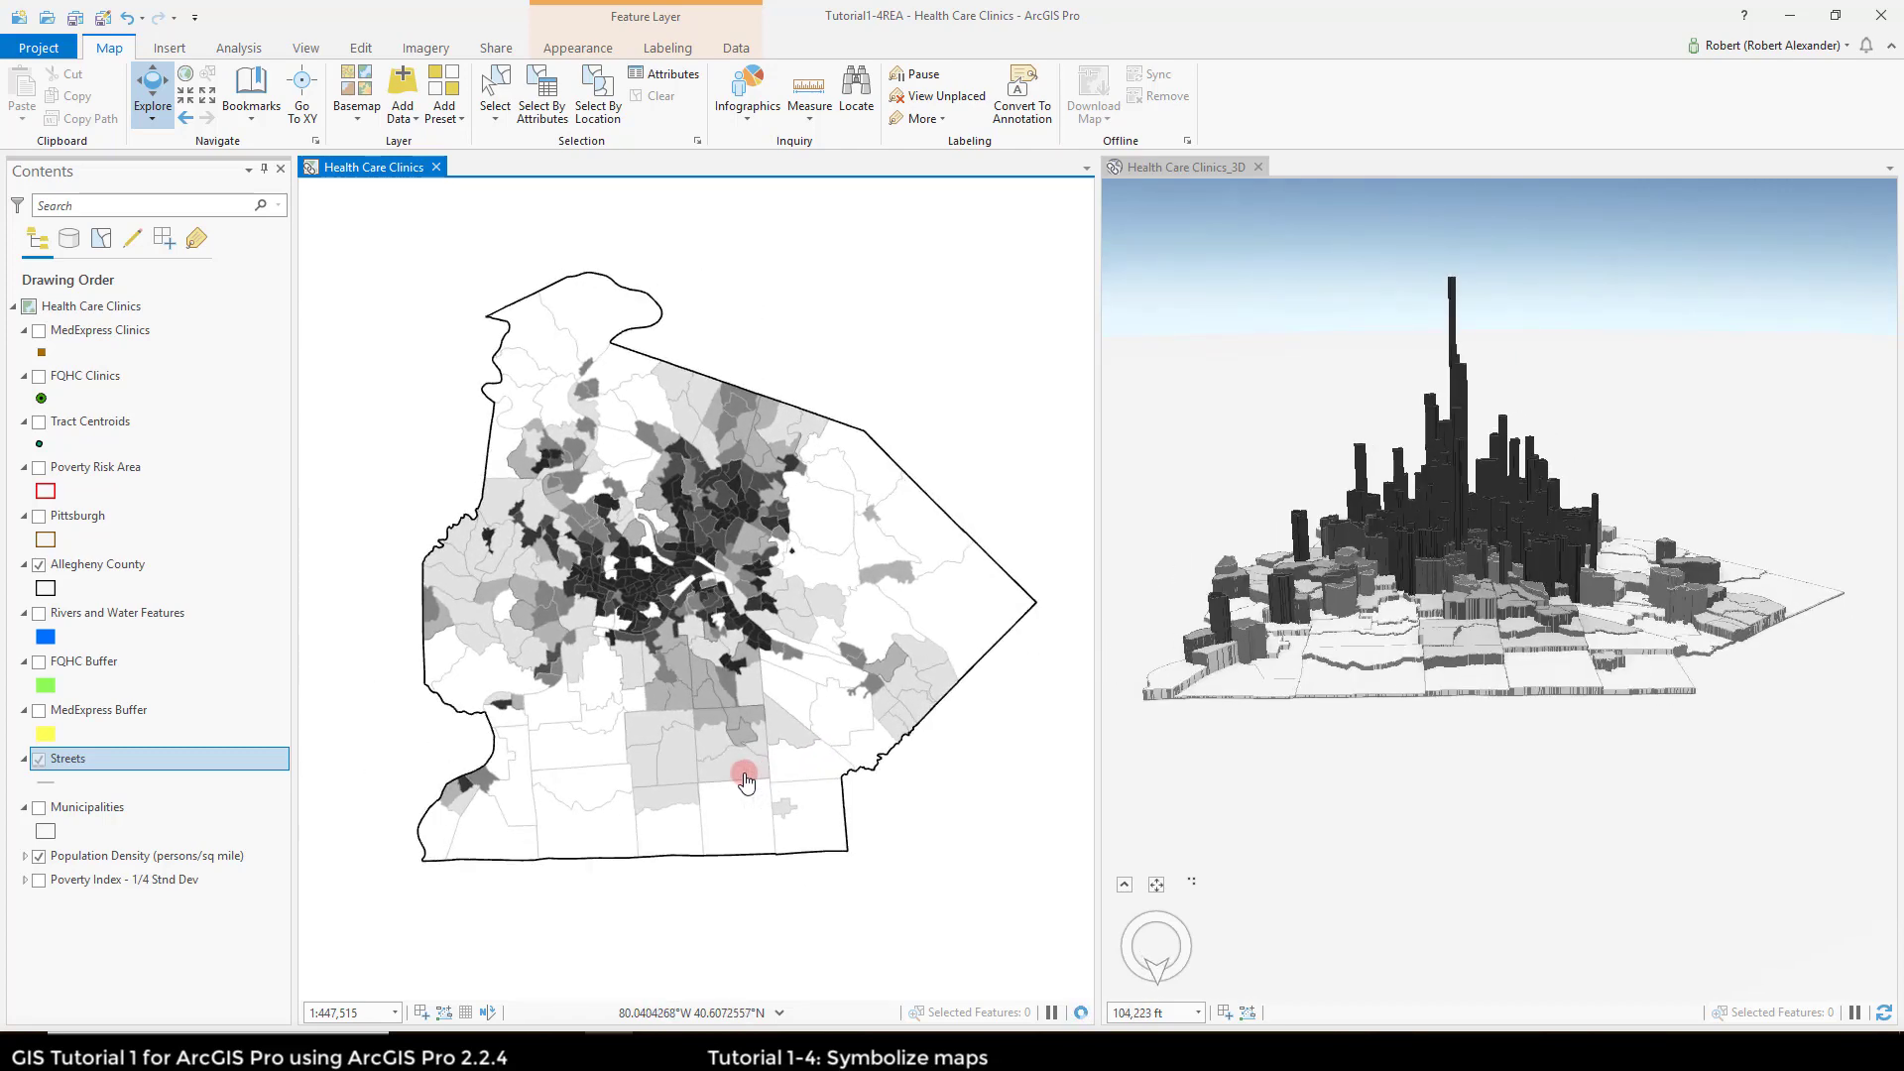
{"action": "key", "text": "a"}
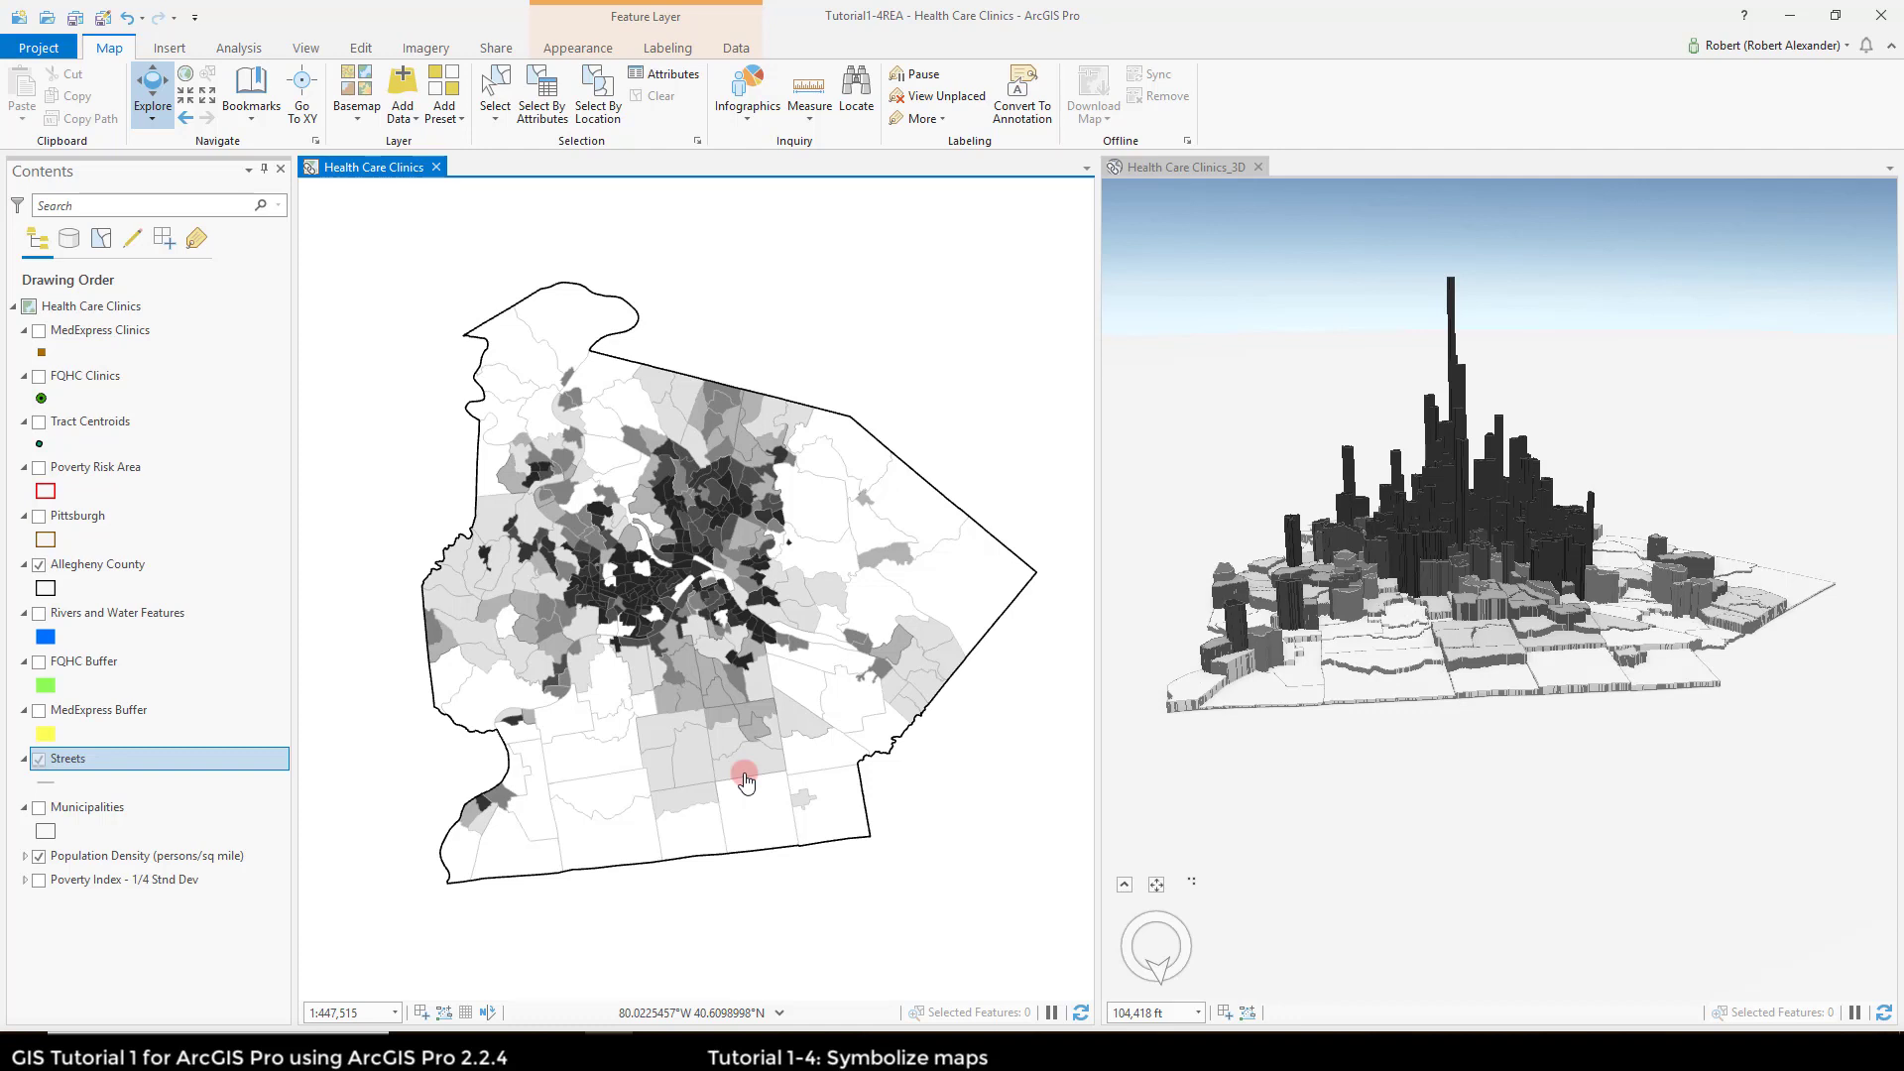
{"action": "key", "text": "a"}
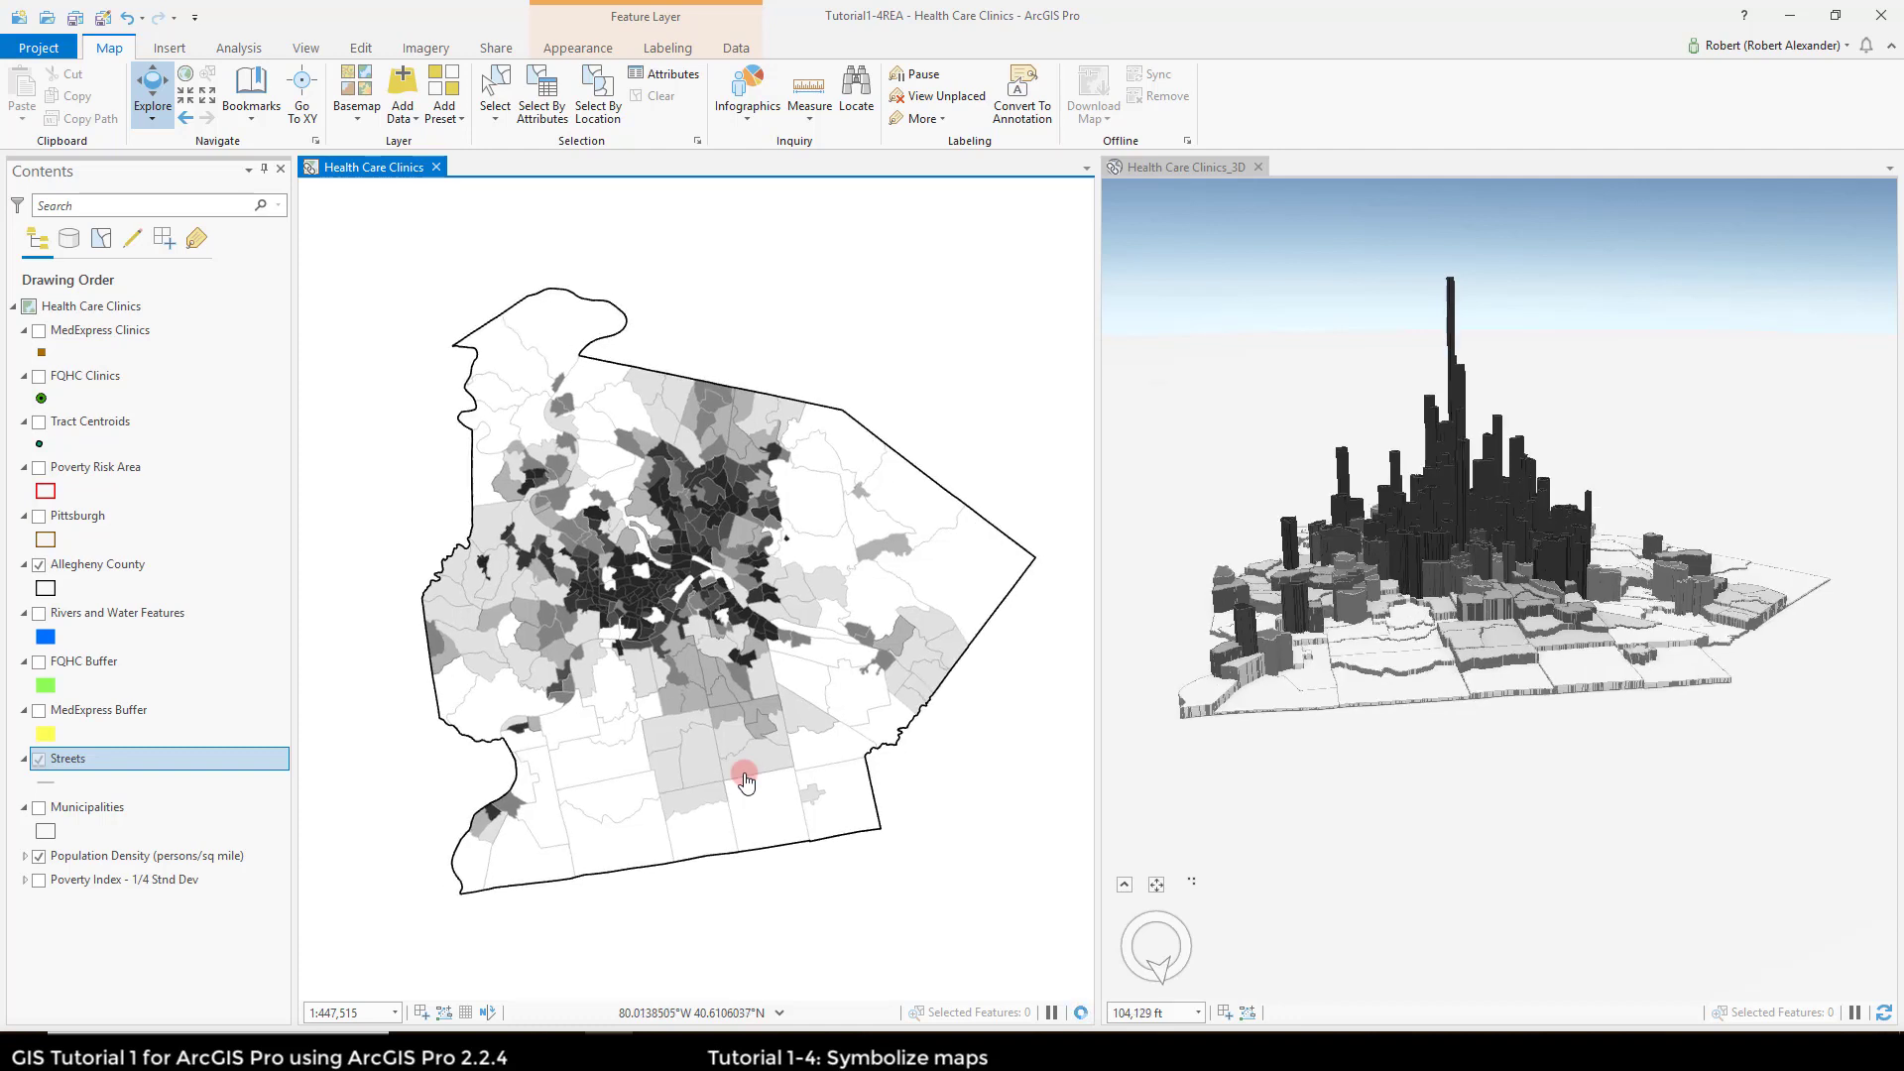
{"action": "key", "text": "a"}
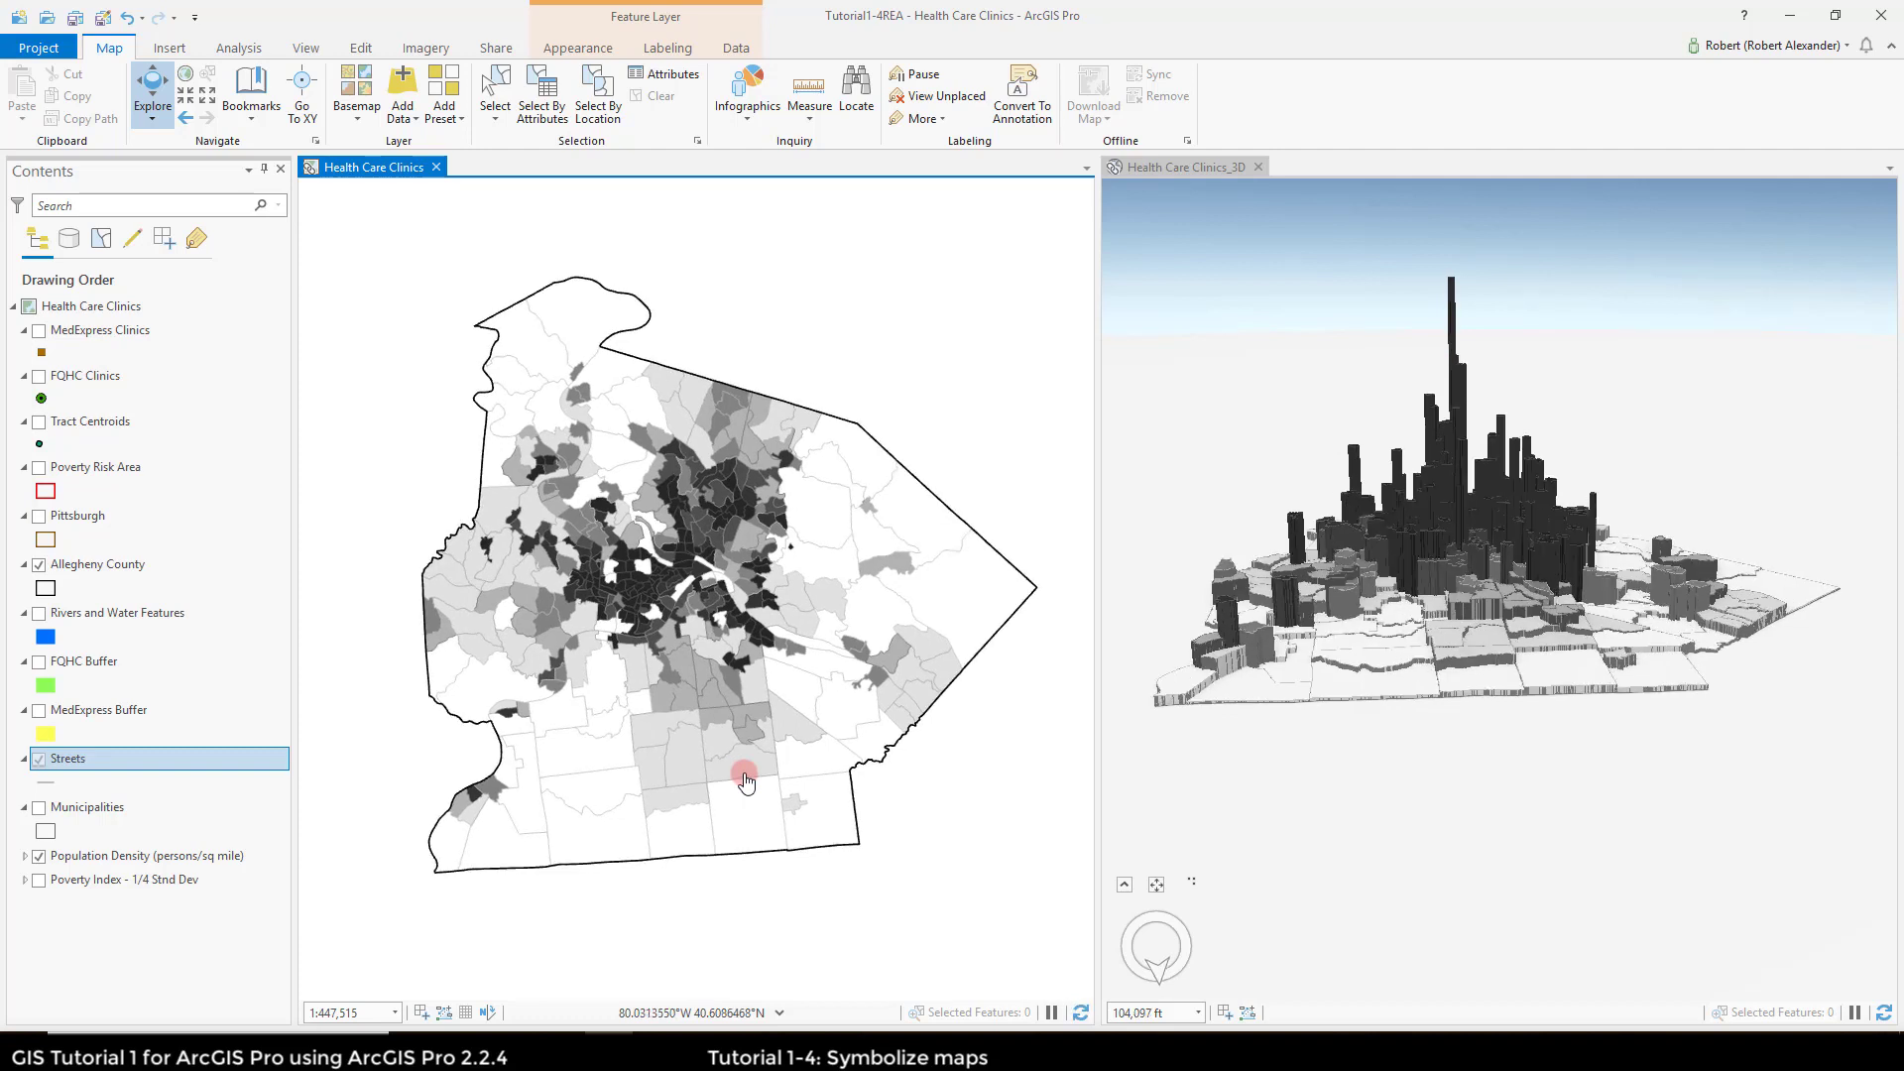
{"action": "key", "text": "a"}
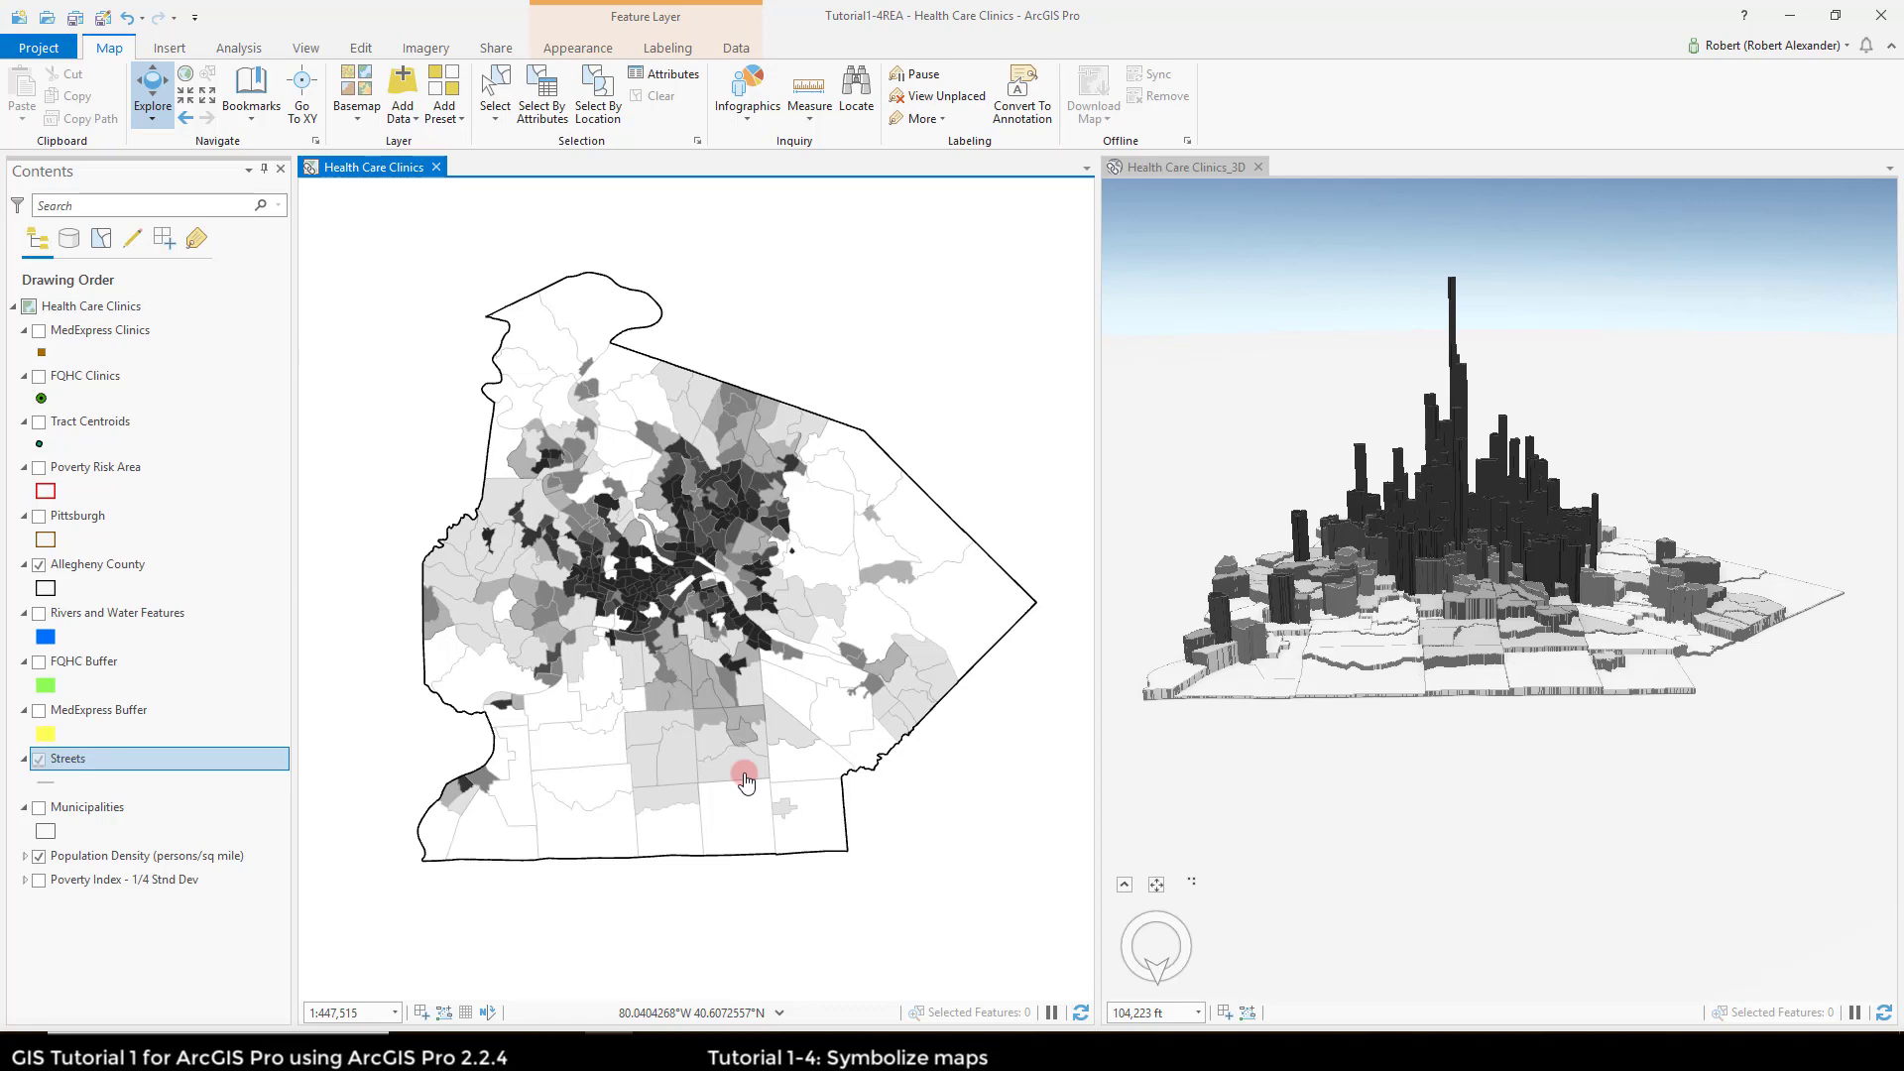
Step: Reset the 2D map's orientation to north up and save the project
{"action": "key", "text": "n"}
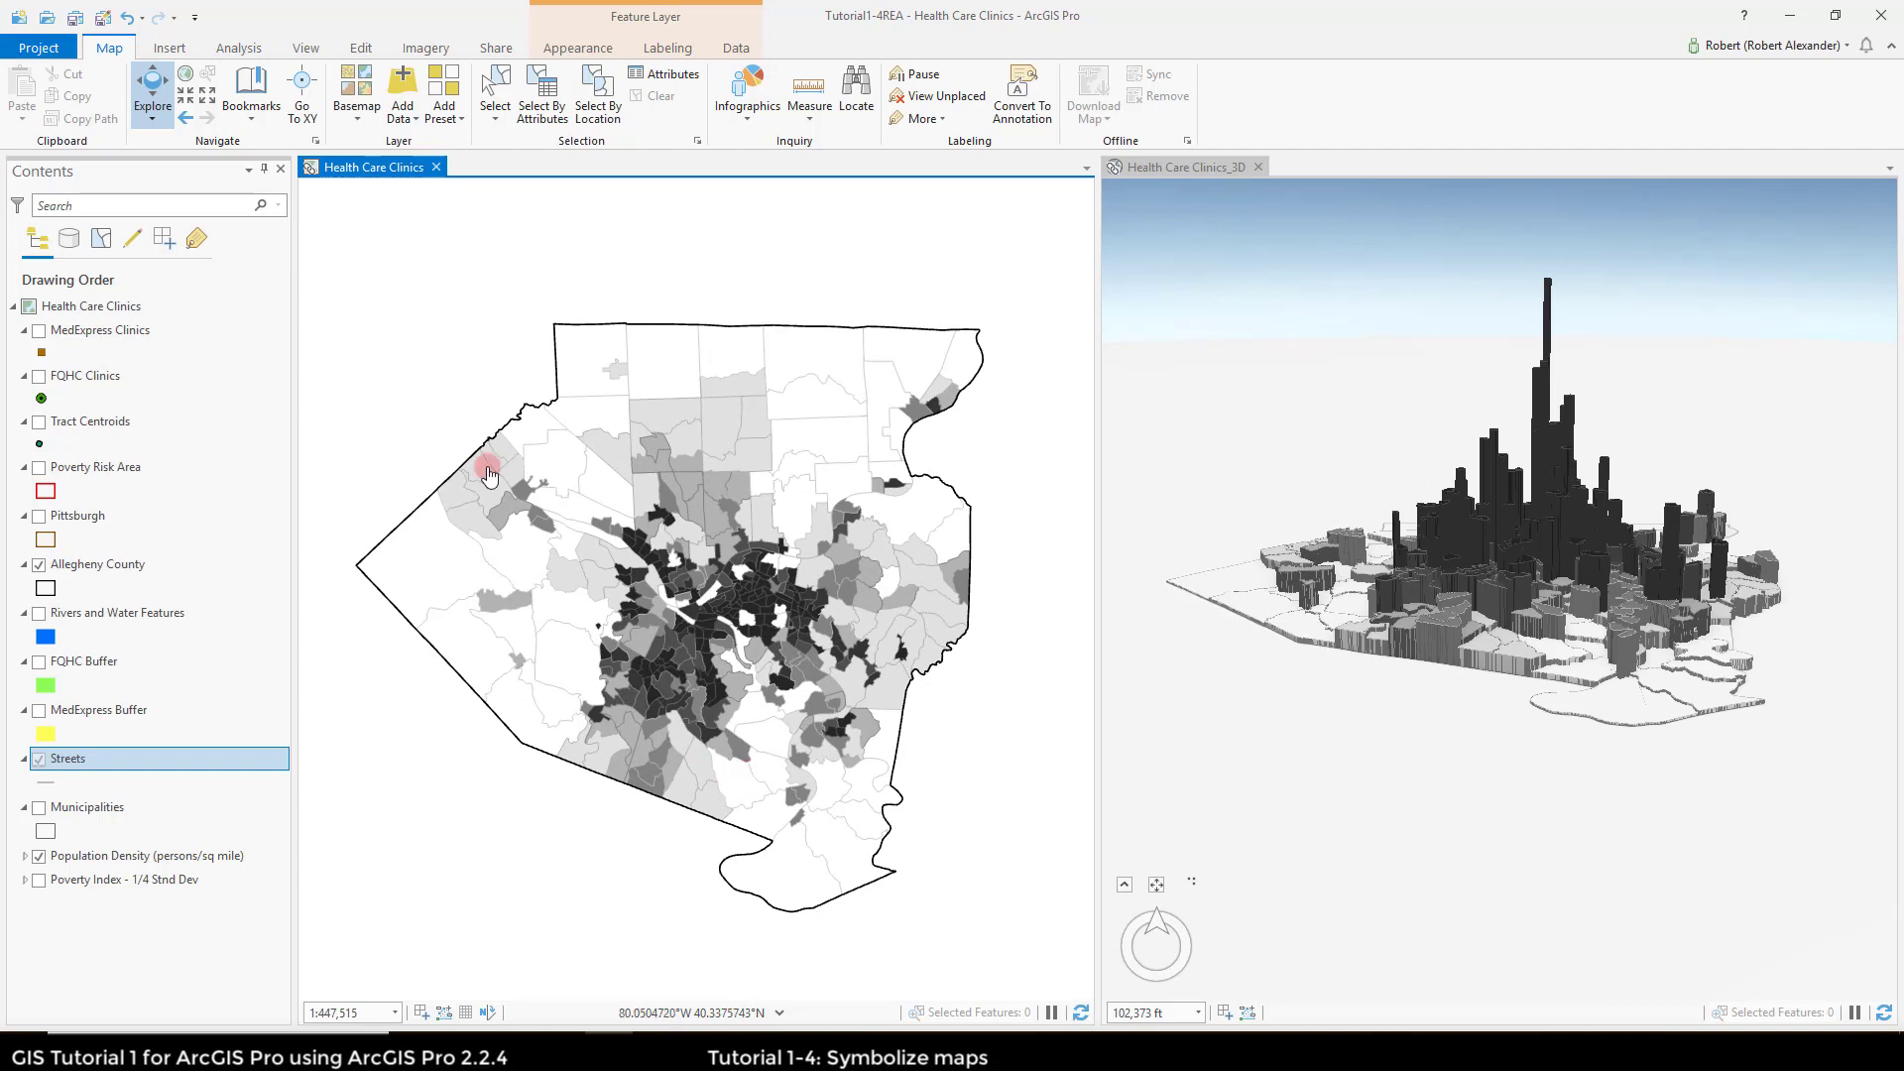
{"action": "left_click", "coordinate": [75, 27]}
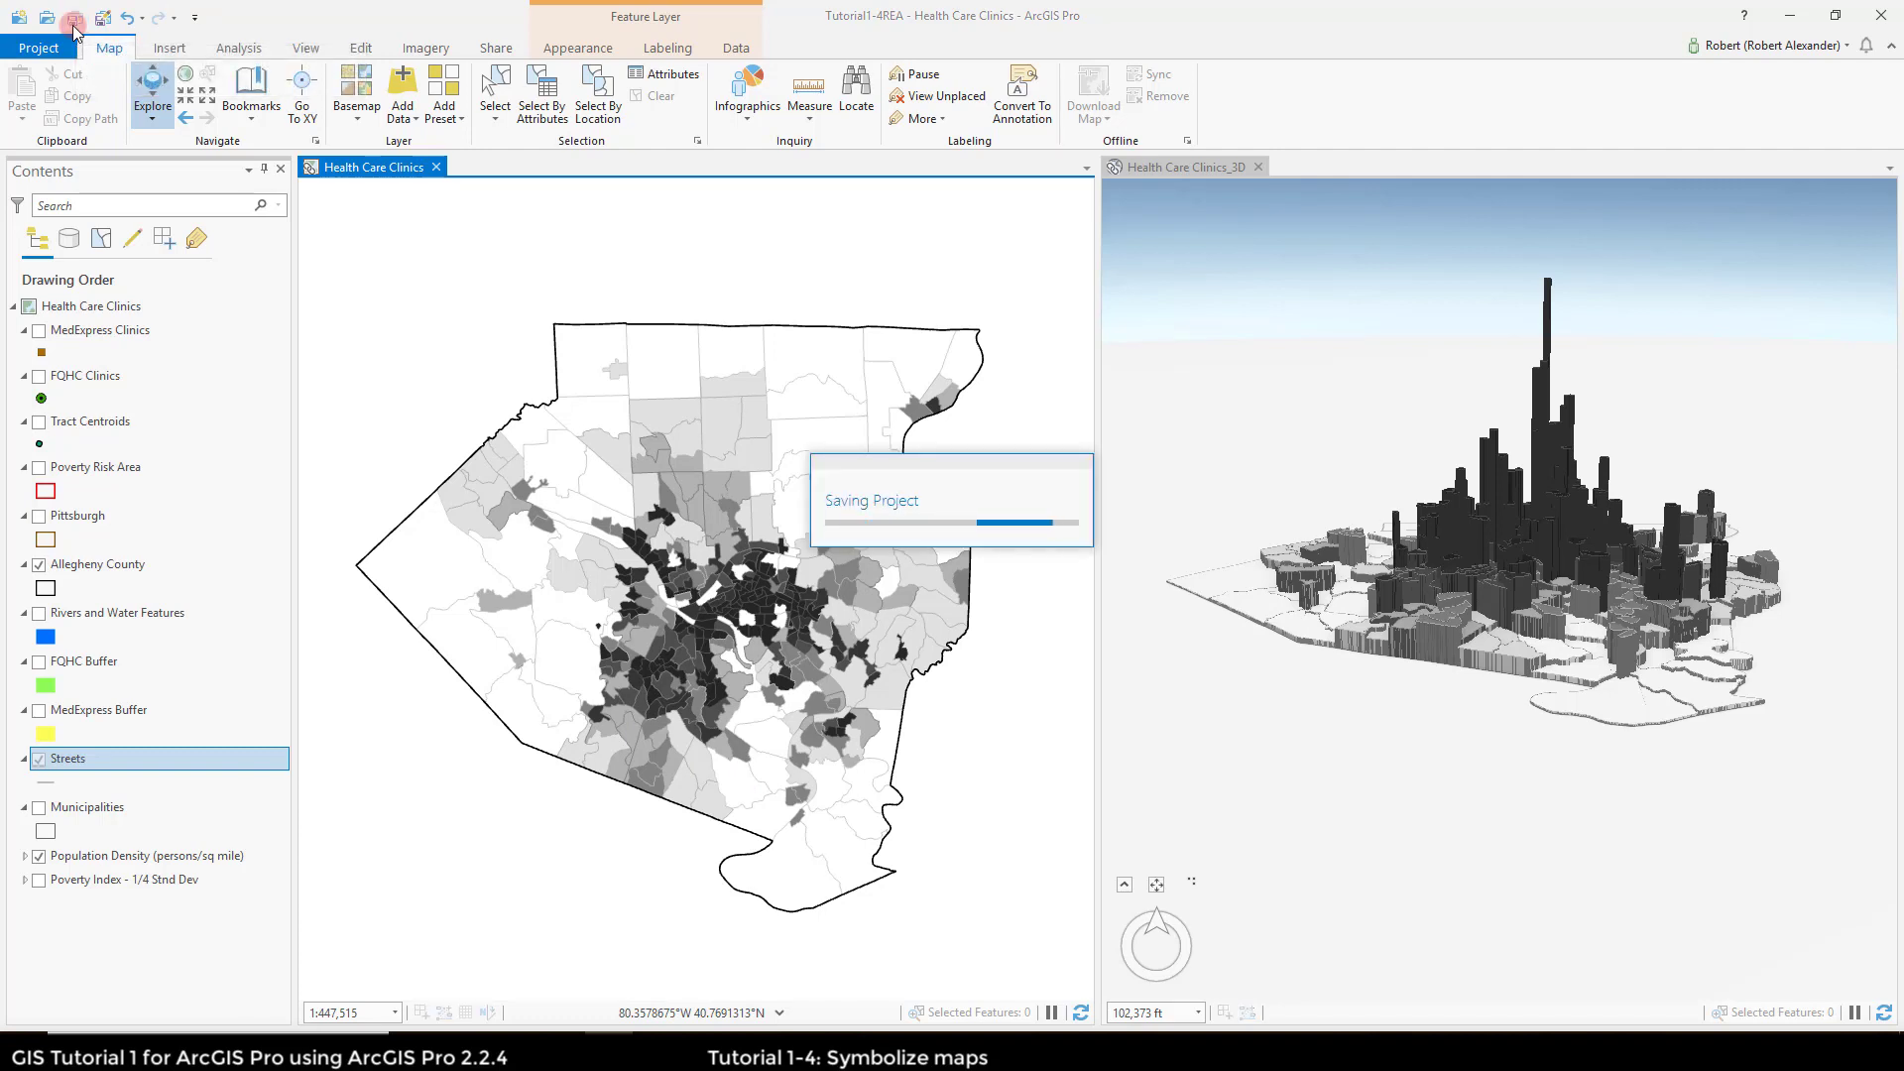